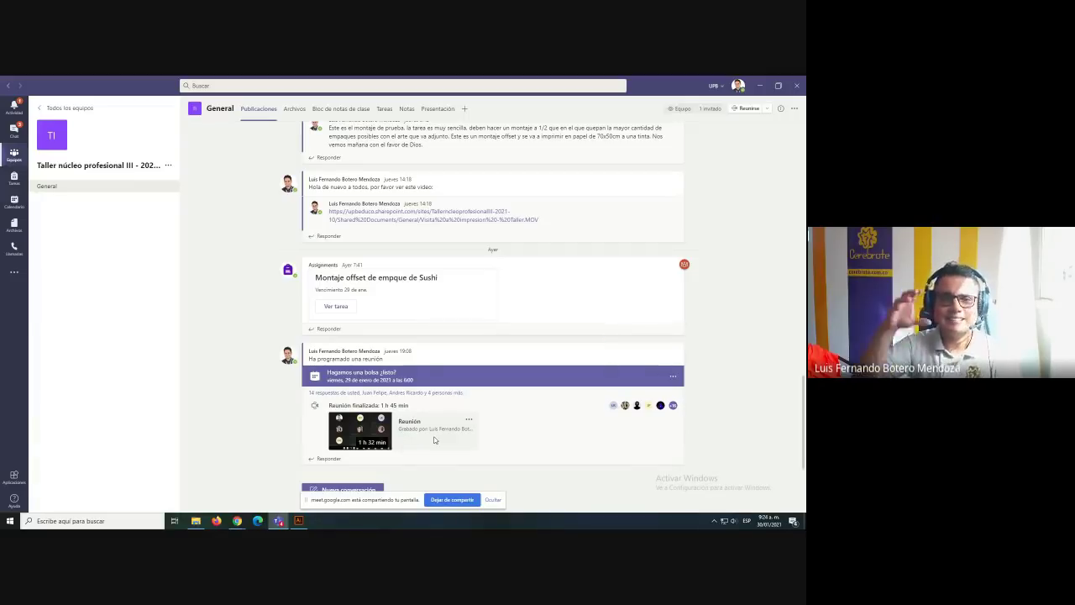
Examine the assignments, the grades and the full post history of the Taller núcleo profesional III team's General channel
click(387, 113)
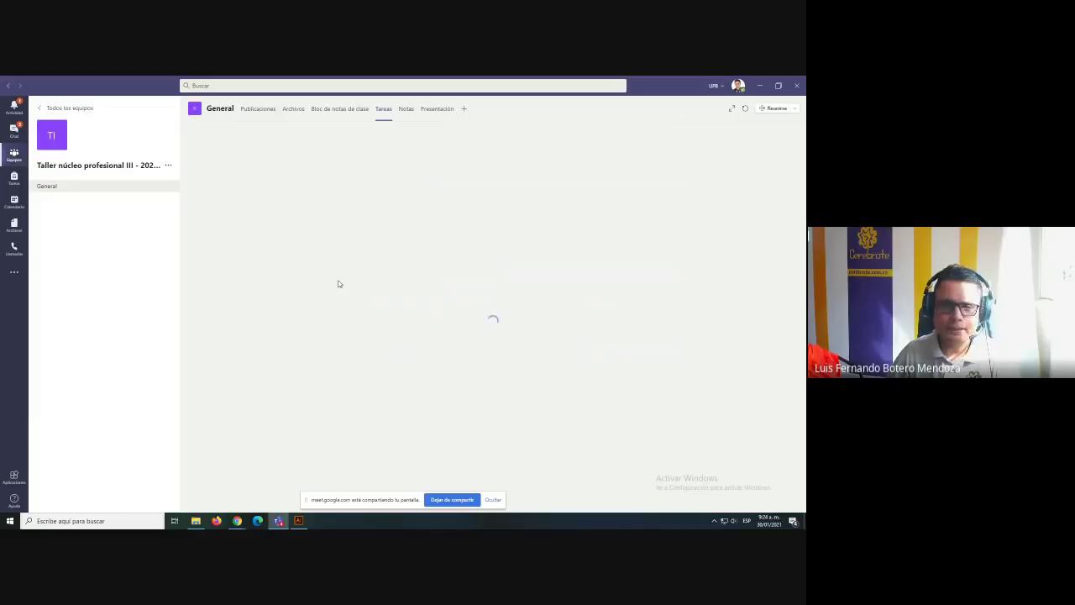
click(406, 110)
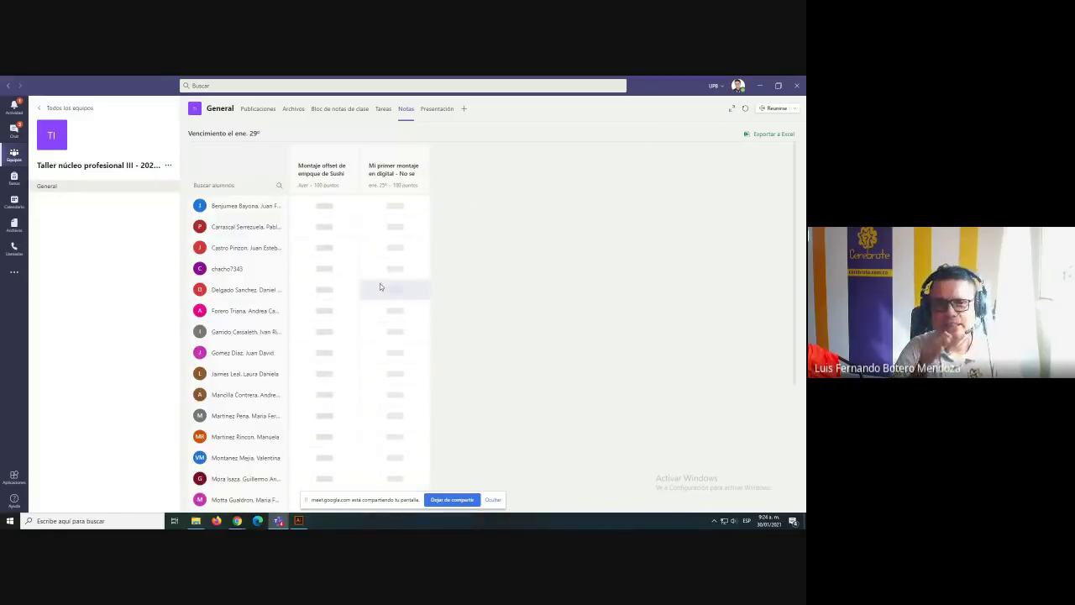
click(383, 109)
click(255, 109)
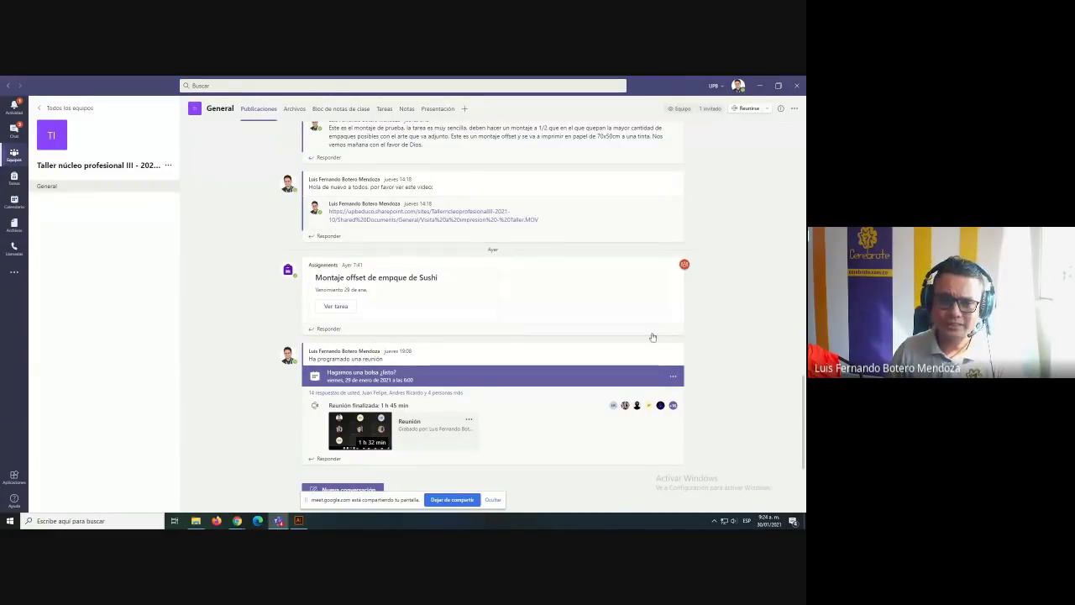
scroll(601, 429, up, 1)
scroll(600, 427, up, 10)
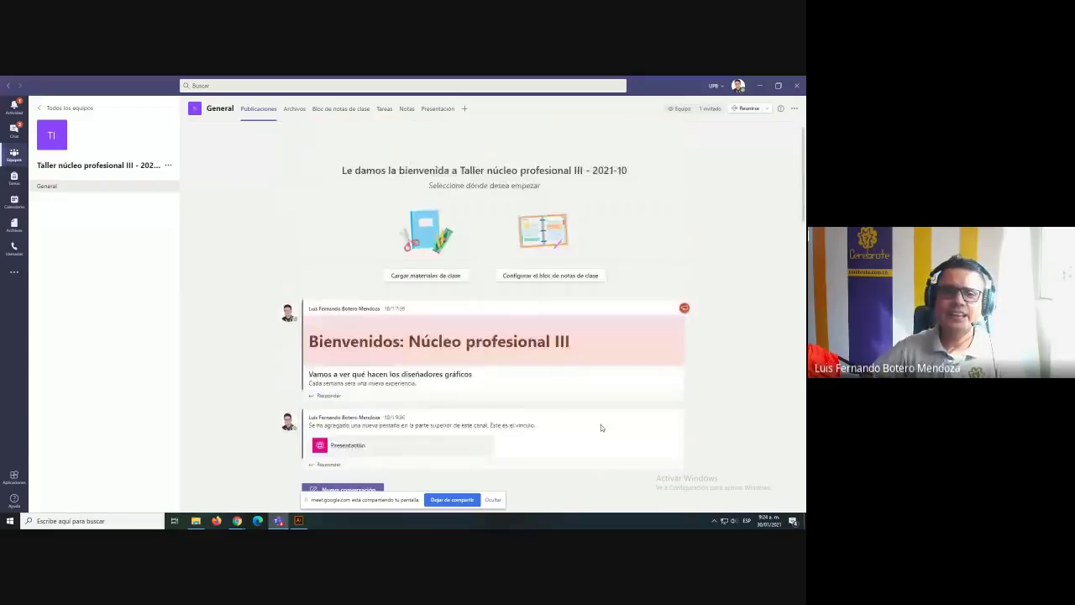
scroll(601, 428, down, 5)
scroll(600, 428, down, 5)
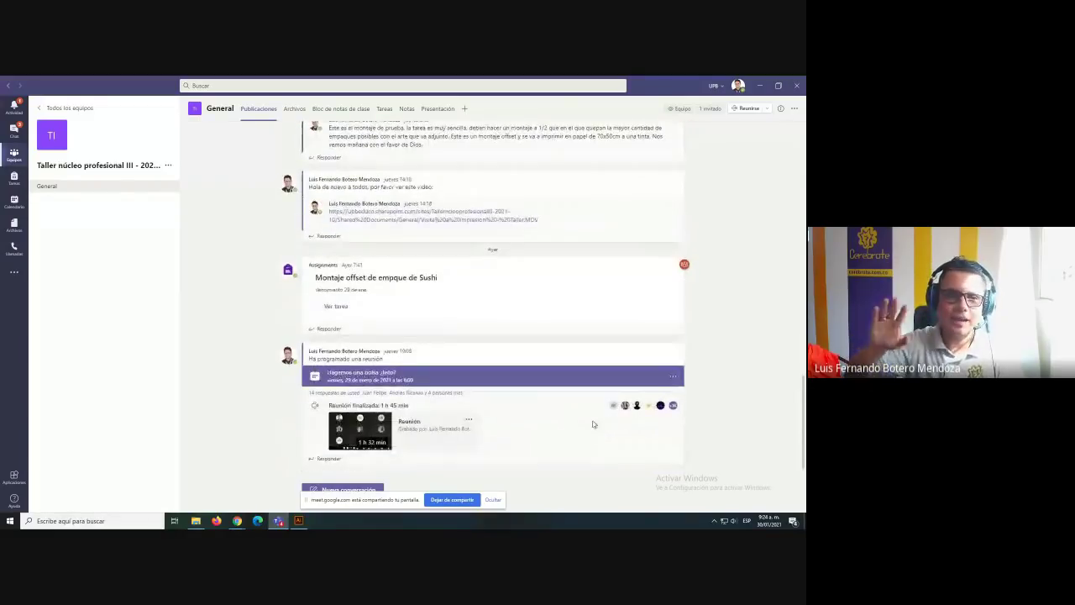
Return to the overview of all teams and open the Salón team
click(82, 111)
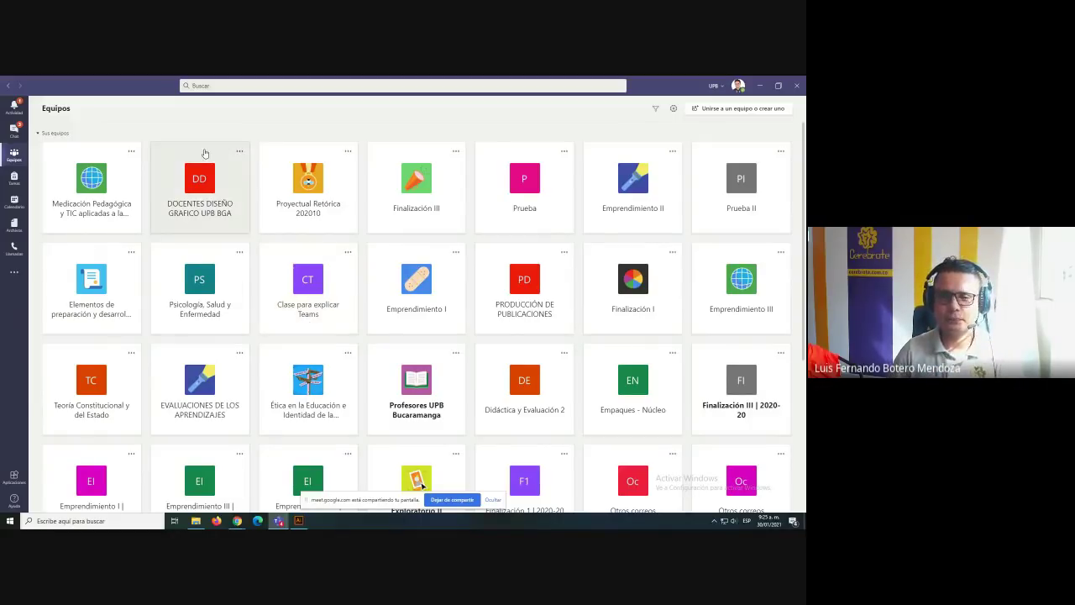
scroll(448, 365, down, 3)
scroll(448, 366, down, 2)
scroll(447, 365, up, 5)
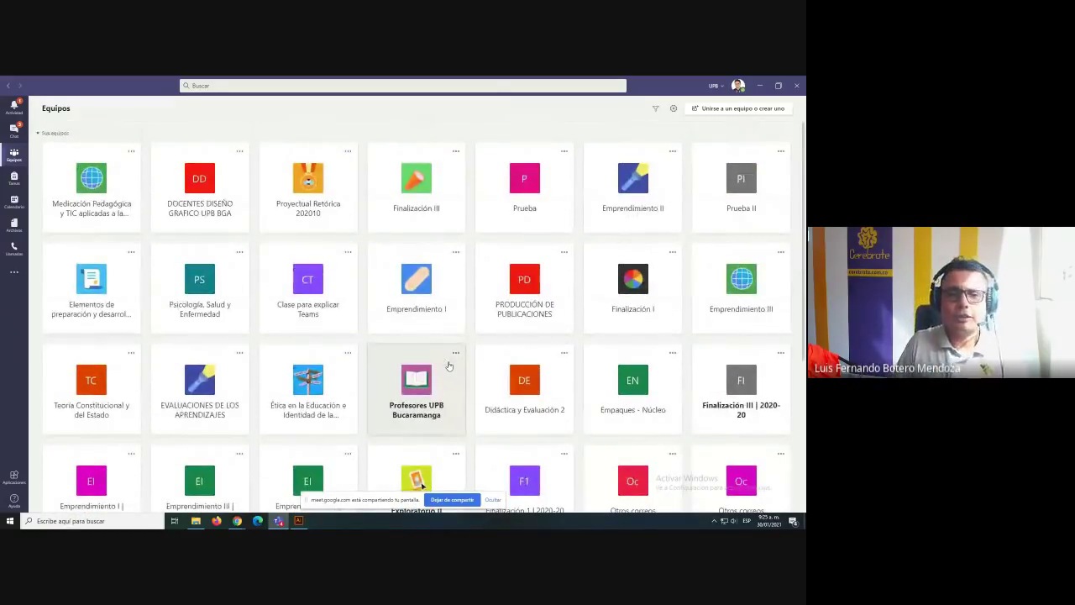
scroll(449, 366, down, 5)
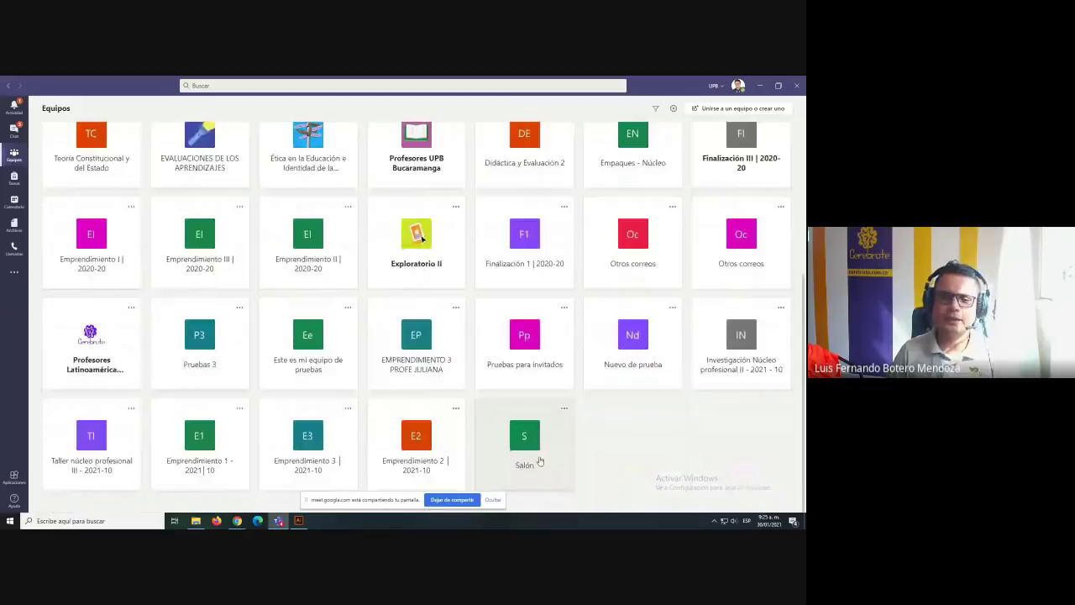
click(536, 461)
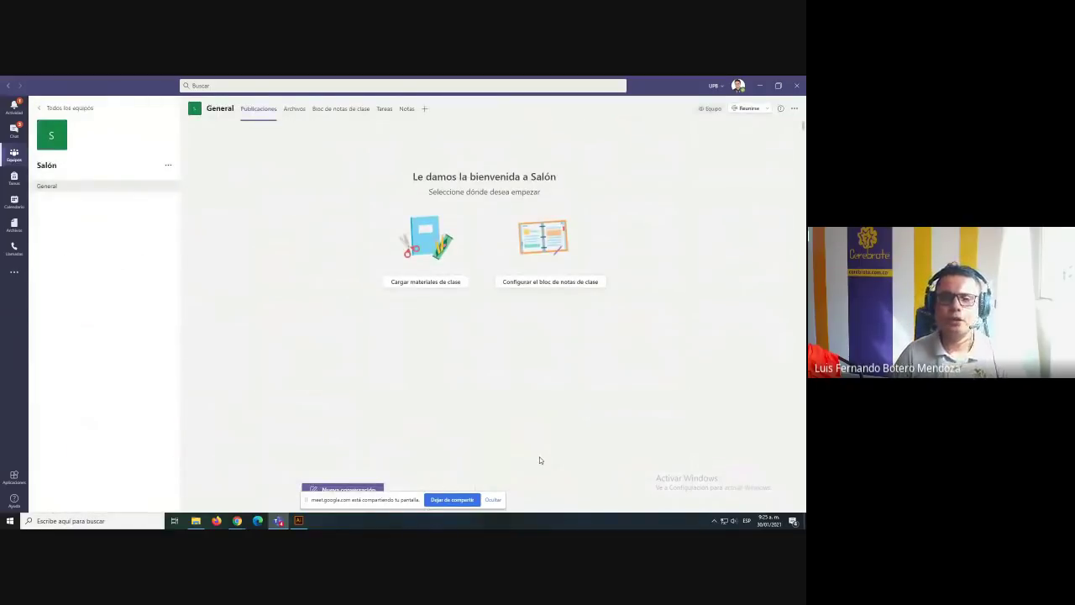
Dismiss the screen-sharing notice and post a new conversation reading "Compartir información con trazabilidad" in Salón's General channel
click(493, 499)
click(377, 495)
text(Comp)
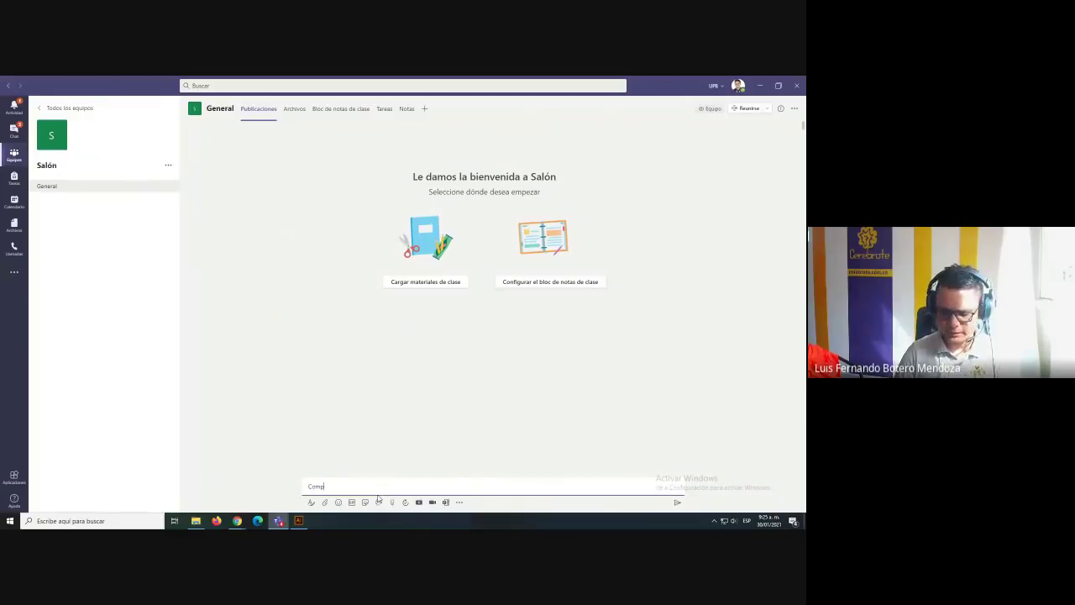
text(artir informació)
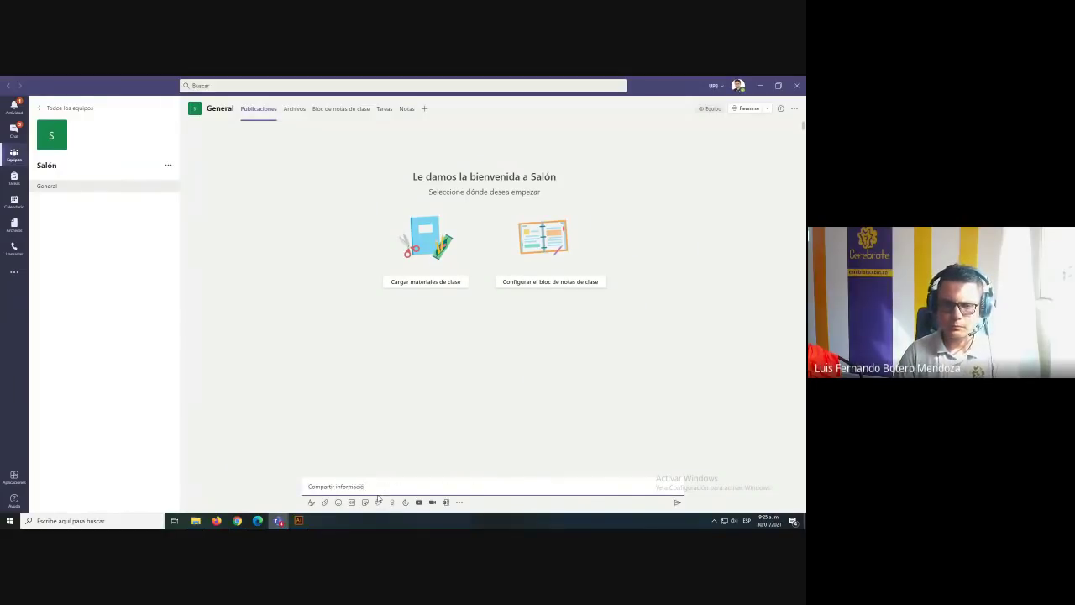
text(n con trazabilidad)
key(Return)
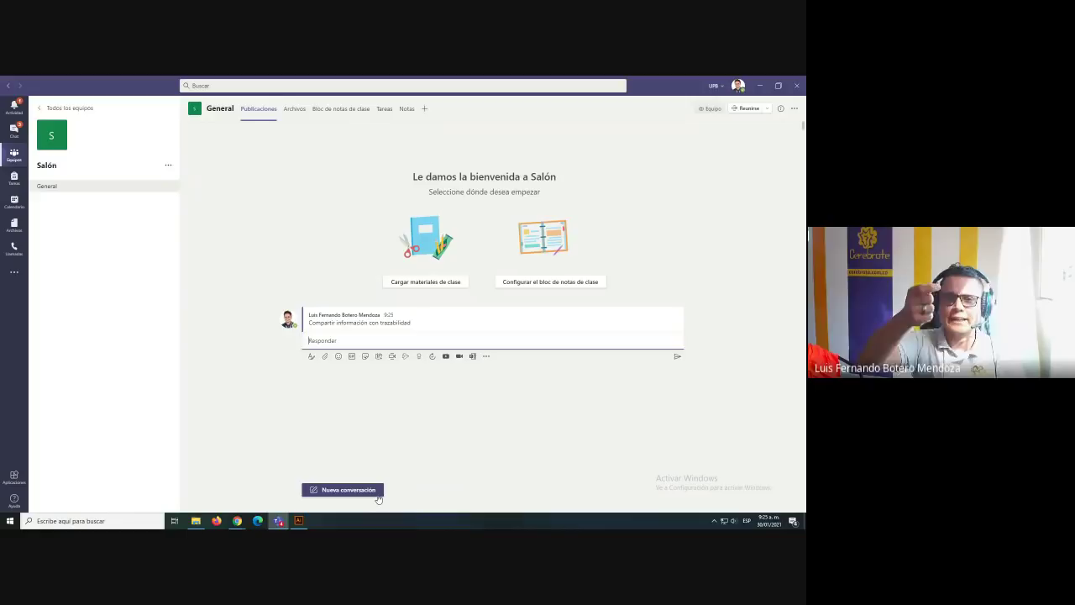
Reply to the new post with "la historia del curso"
text(la hi)
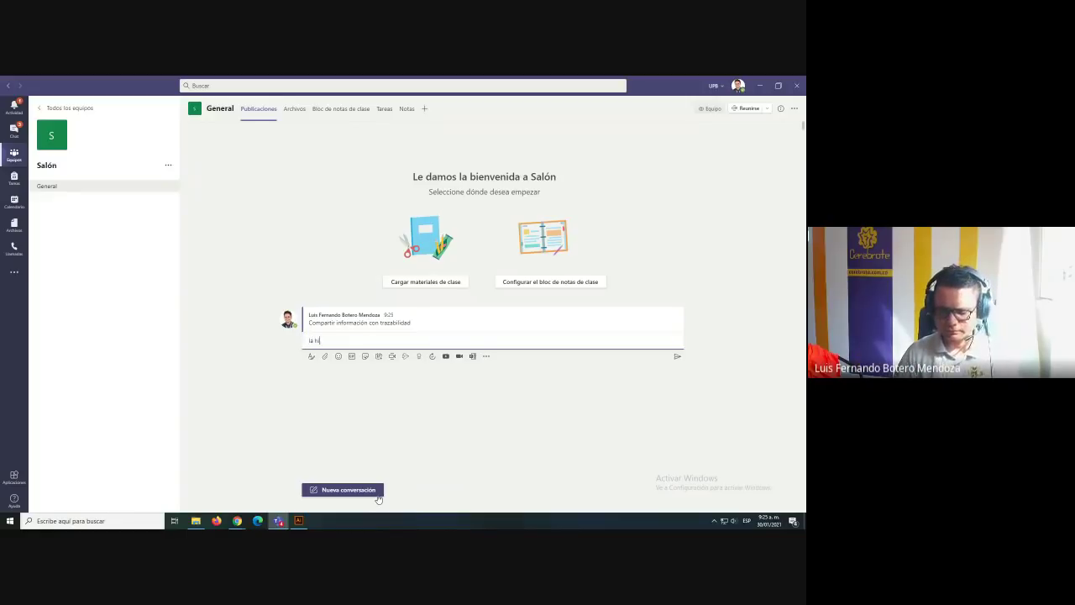
text(storia del curso)
key(Return)
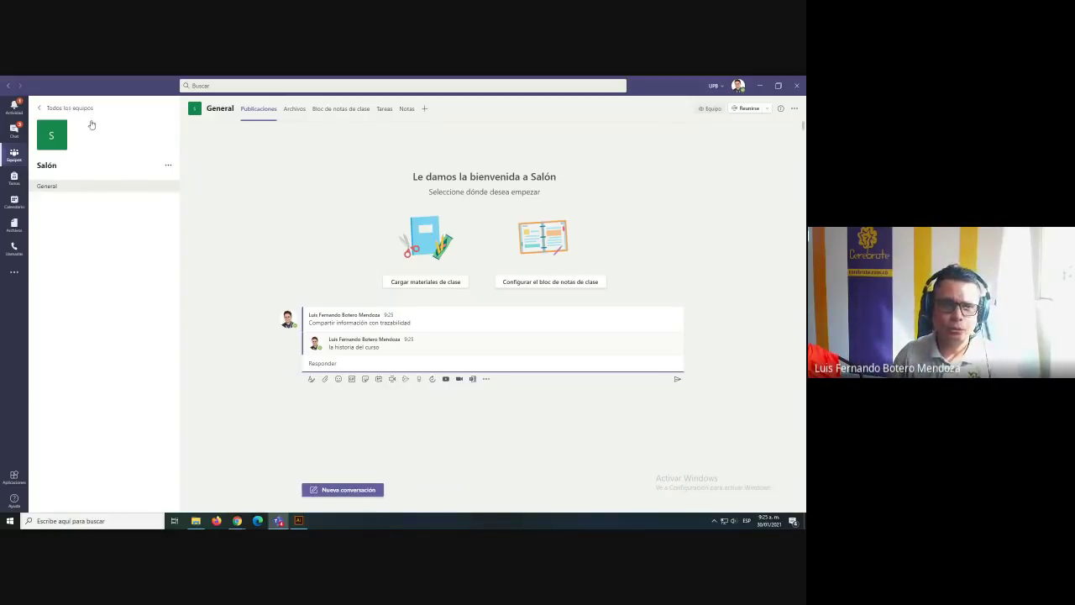
Switch from Salón to the Taller núcleo profesional III - 2021-10 team
click(58, 108)
scroll(478, 391, down, 4)
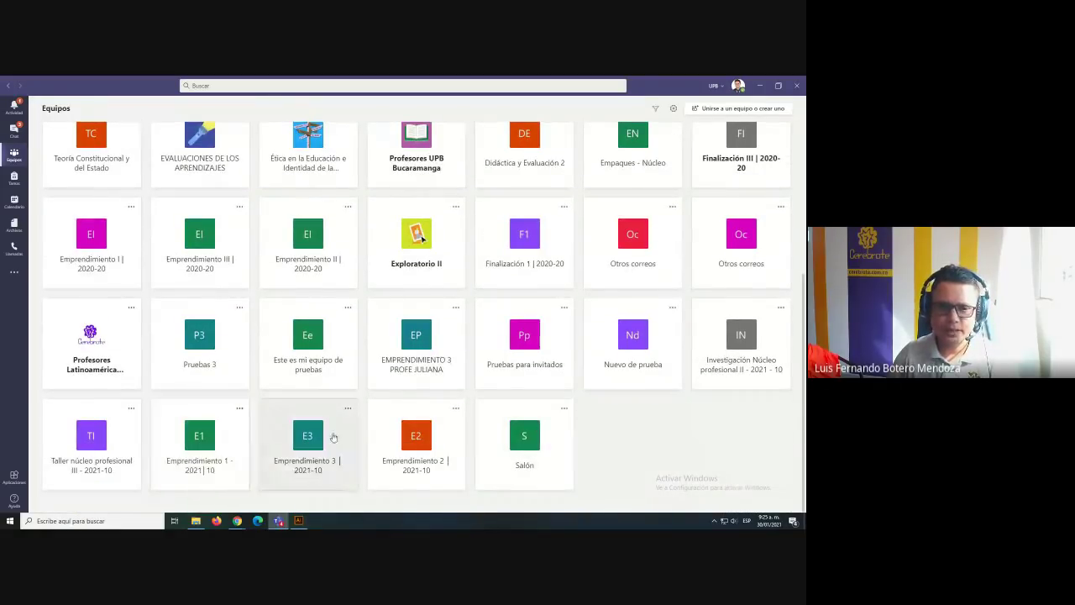
click(77, 431)
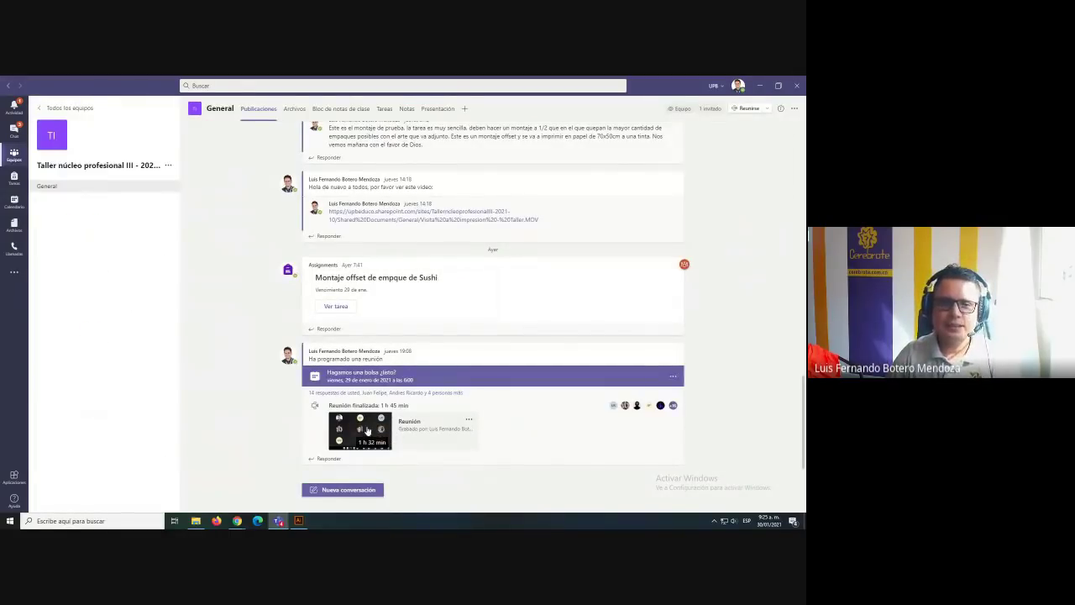
Review the course history in the General channel, from the welcome post to the latest meeting, and view the team's assignments
scroll(367, 430, up, 3)
scroll(367, 430, up, 3)
scroll(361, 353, down, 2)
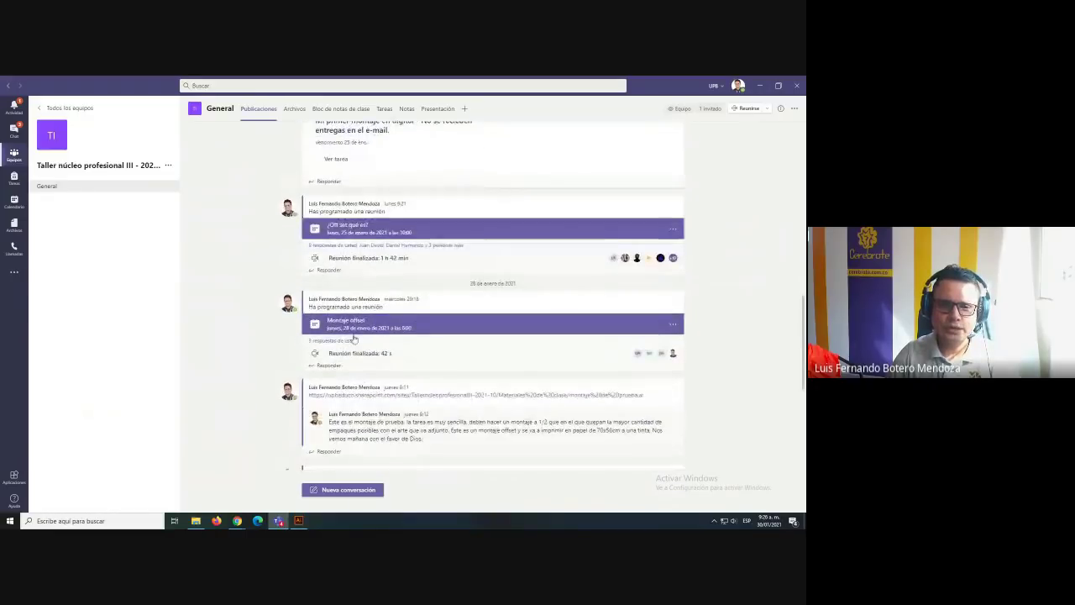
scroll(449, 243, up, 2)
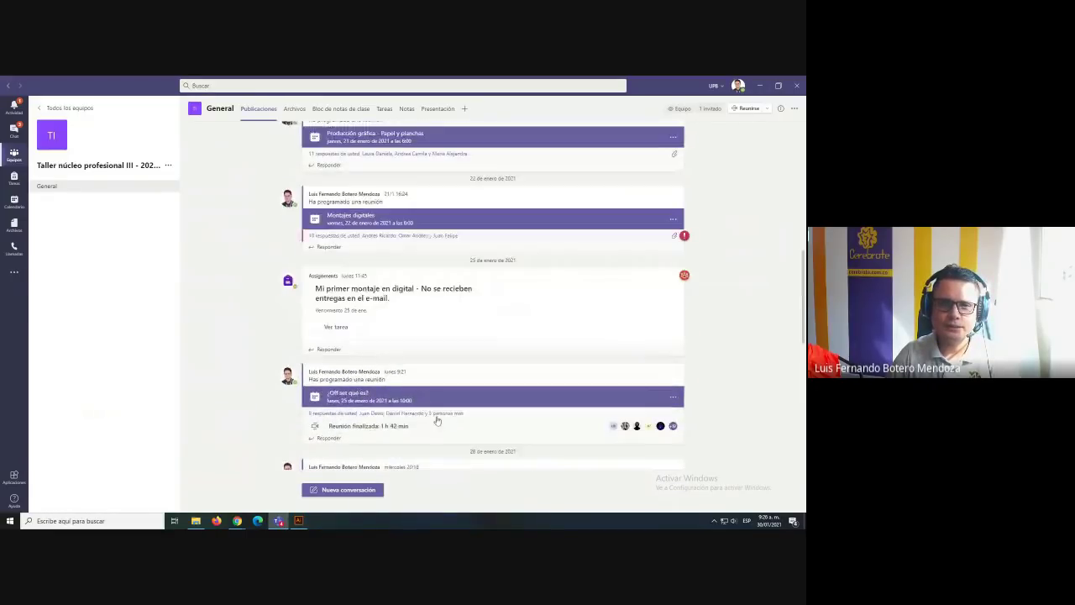
scroll(412, 235, up, 4)
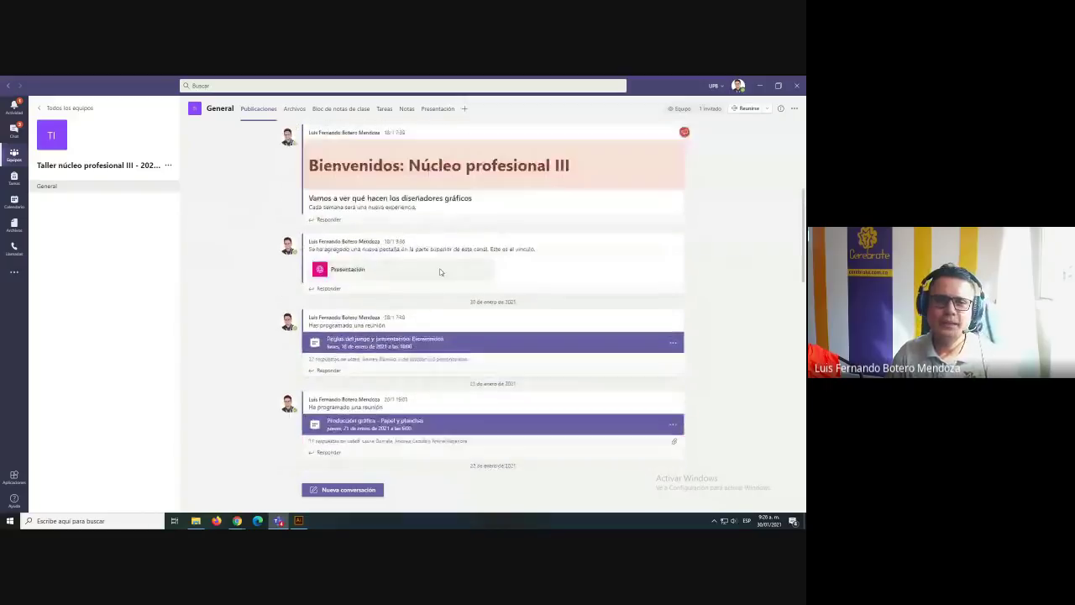
scroll(440, 272, up, 1)
scroll(515, 311, down, 7)
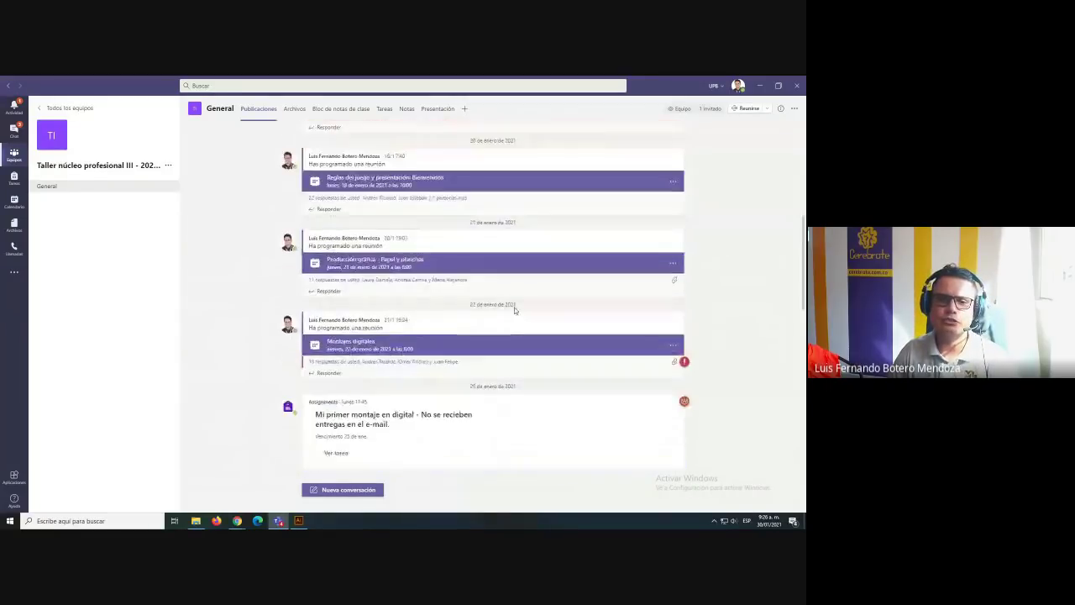
scroll(515, 312, down, 5)
scroll(480, 299, up, 5)
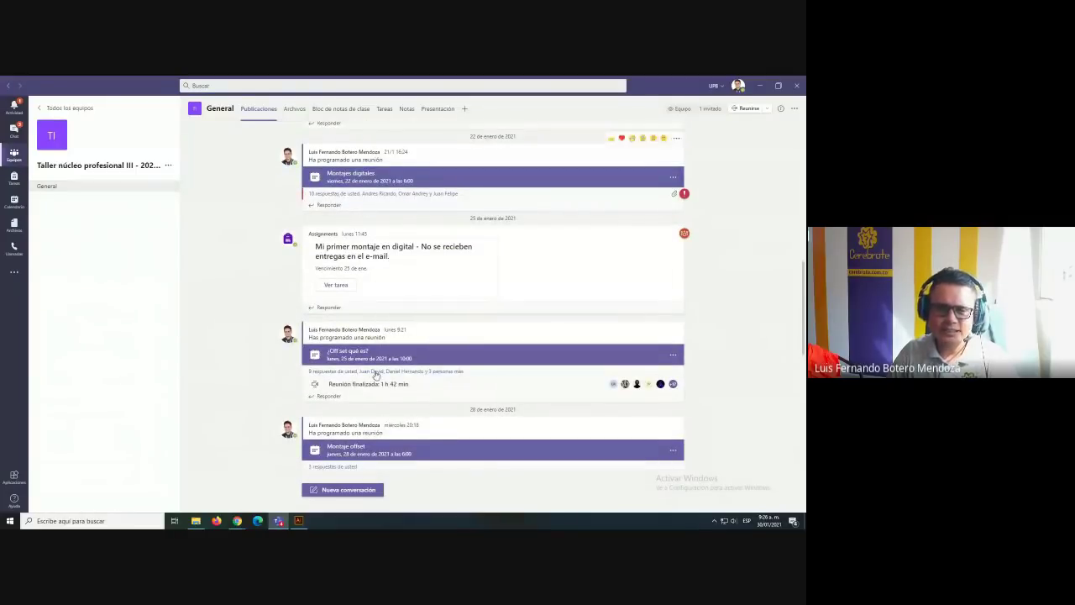
scroll(375, 374, down, 2)
scroll(375, 375, down, 3)
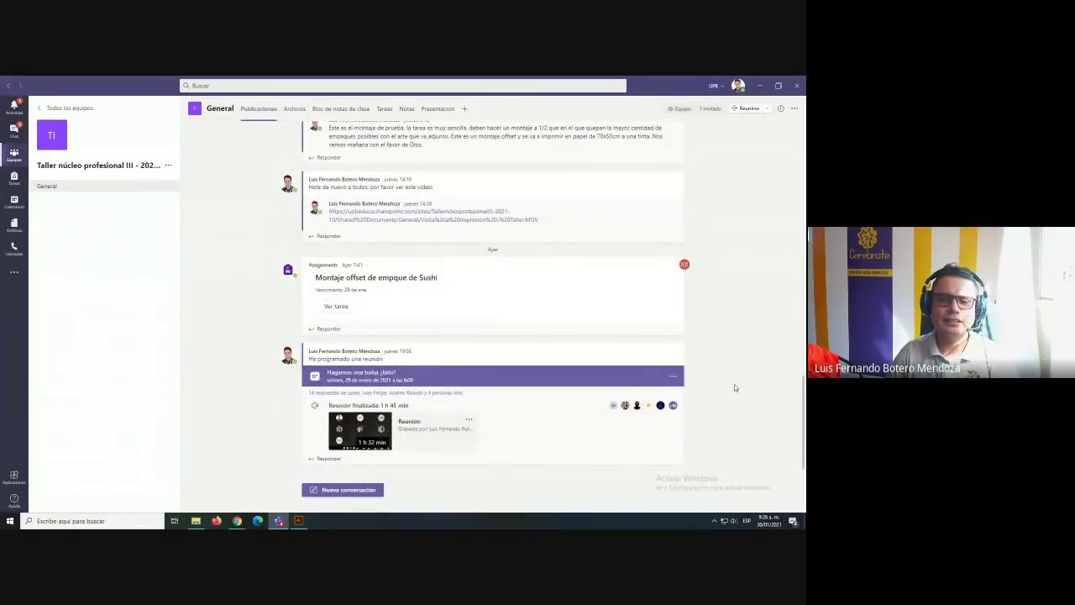
scroll(729, 383, up, 15)
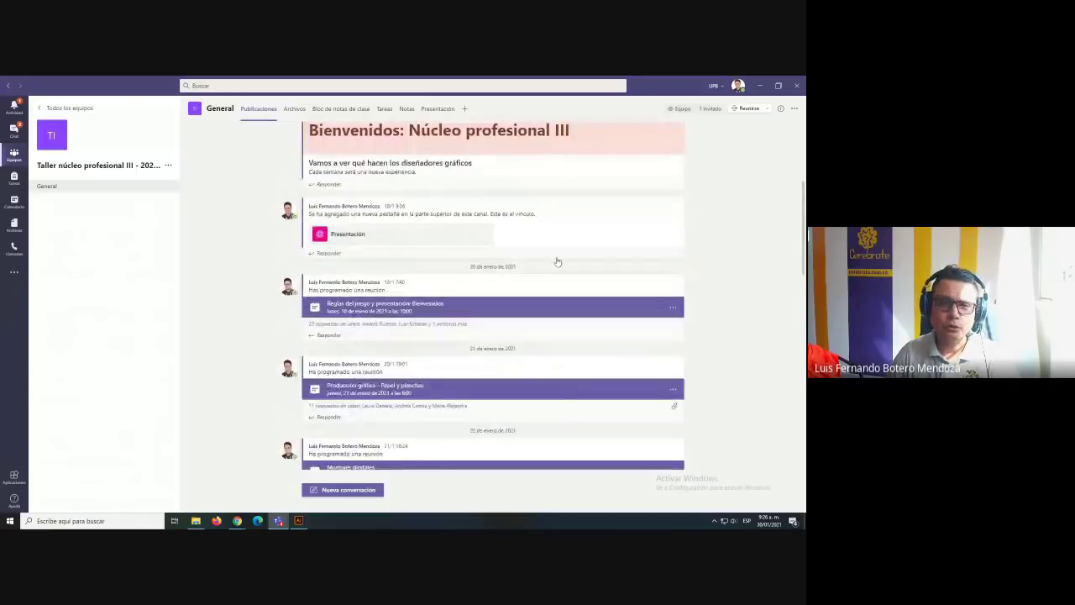
scroll(456, 360, down, 12)
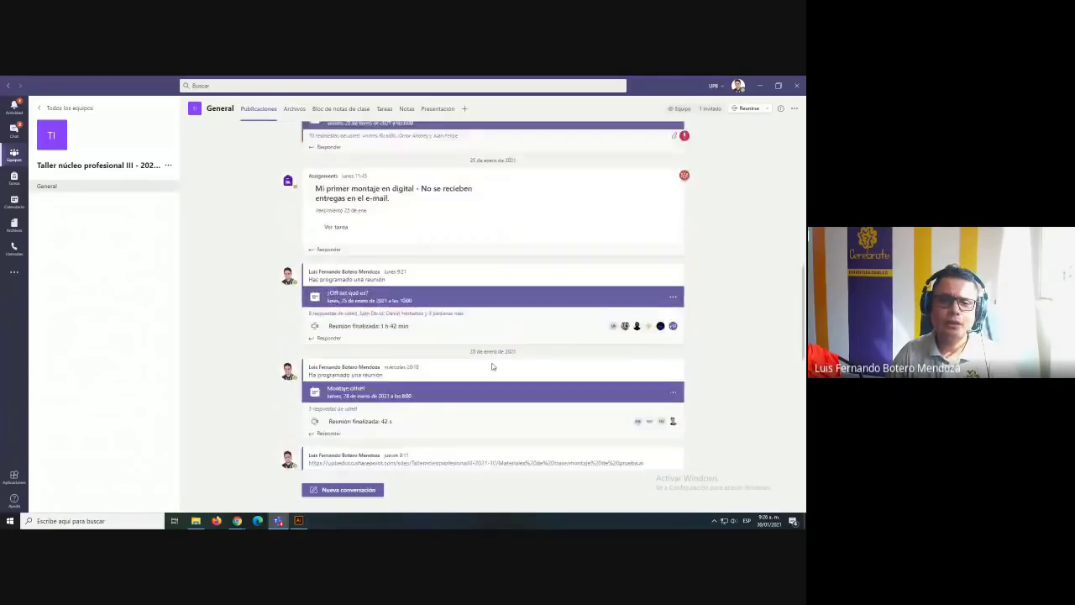
click(384, 109)
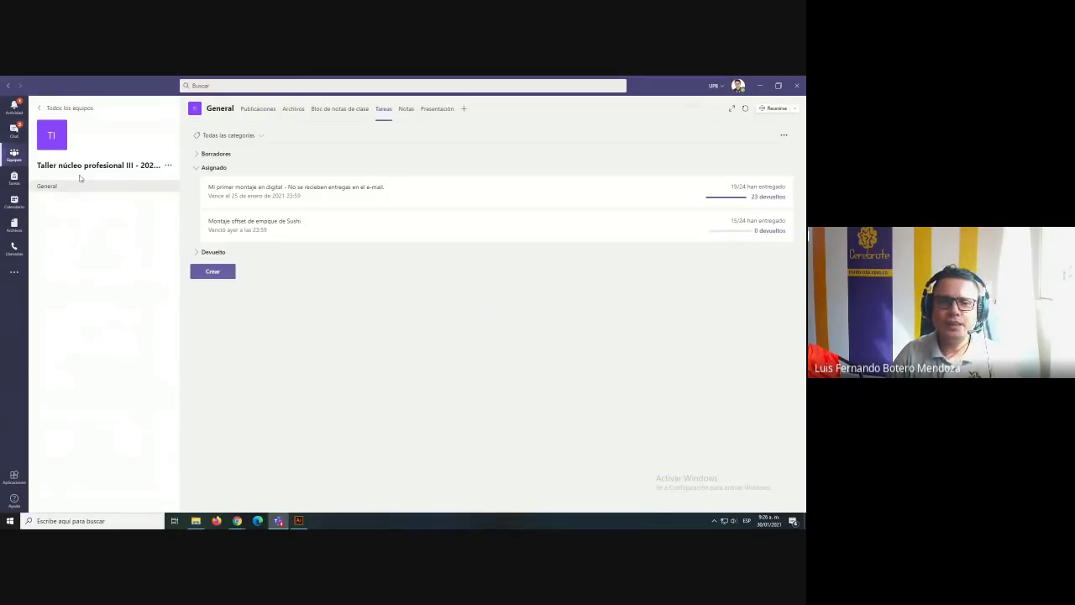
Go back to the list of all teams and reopen the Salón team
click(69, 108)
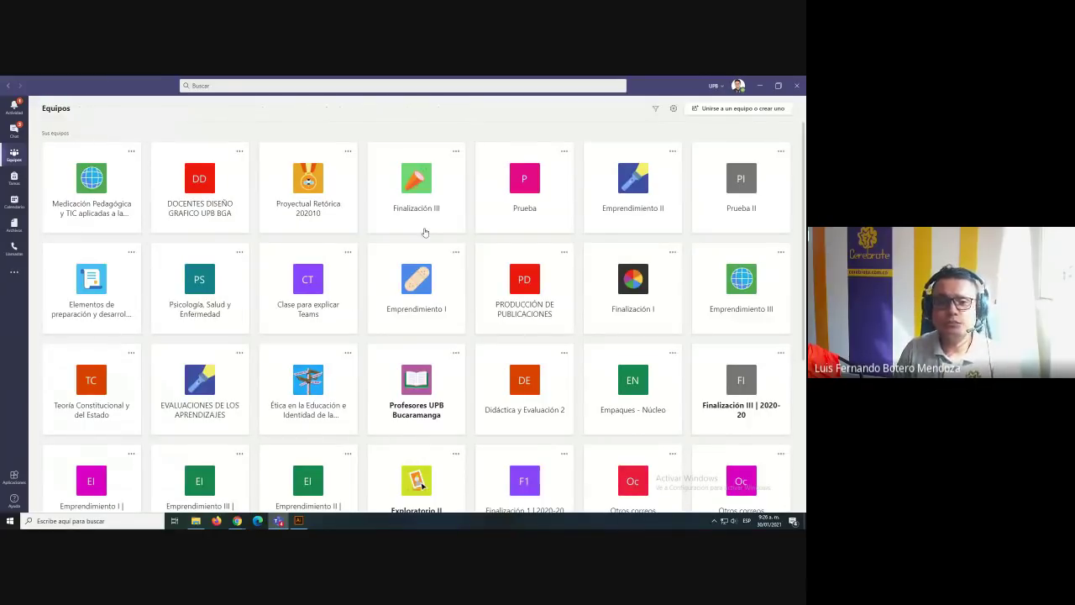
scroll(438, 238, down, 5)
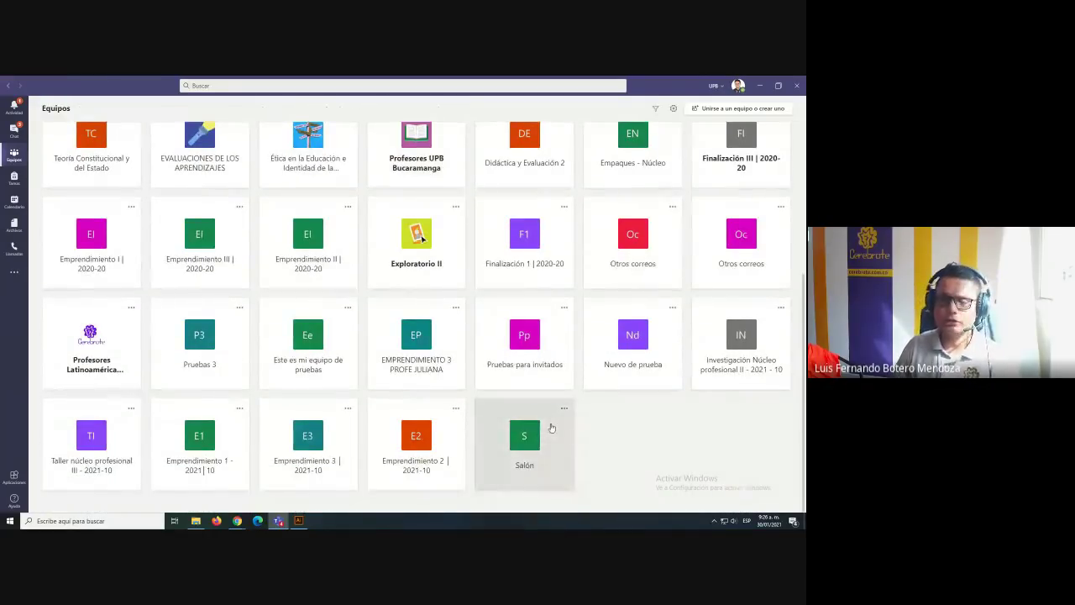
click(548, 424)
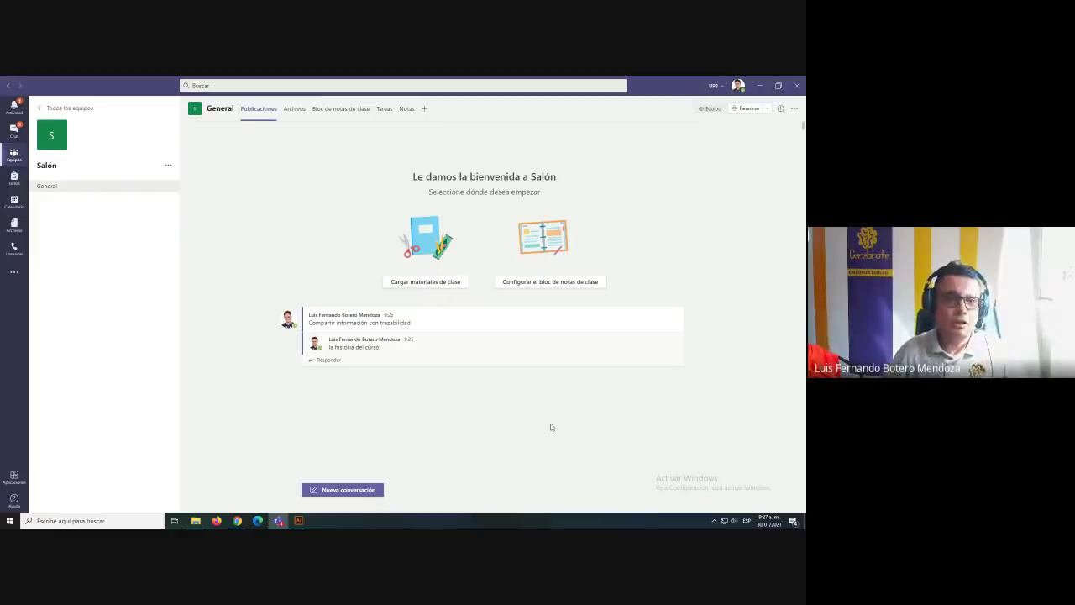
View the files, assignments and grades sections of the Salón team's General channel
click(303, 117)
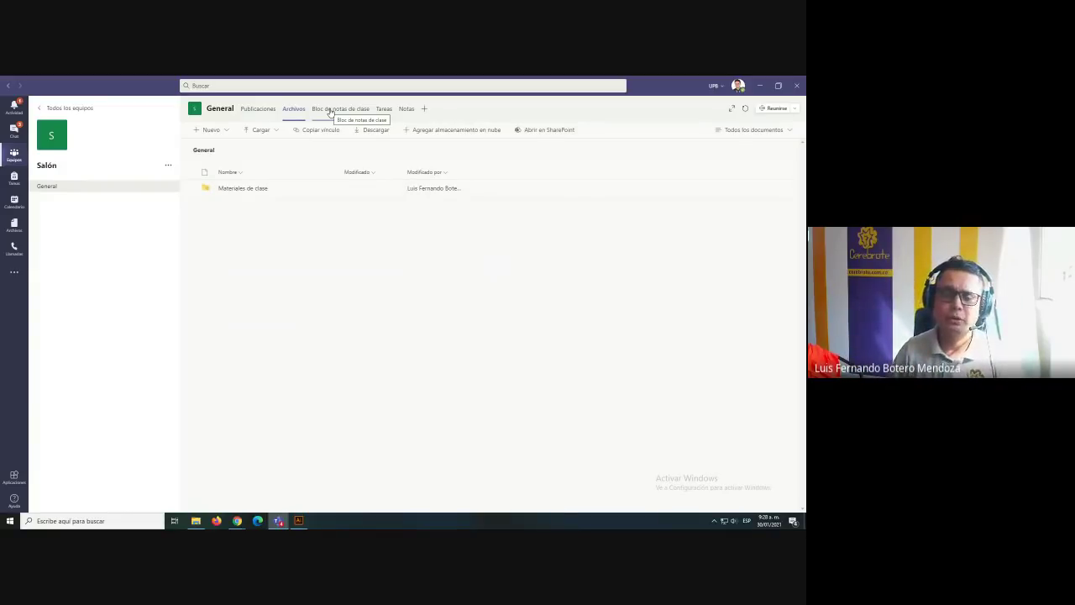
click(383, 109)
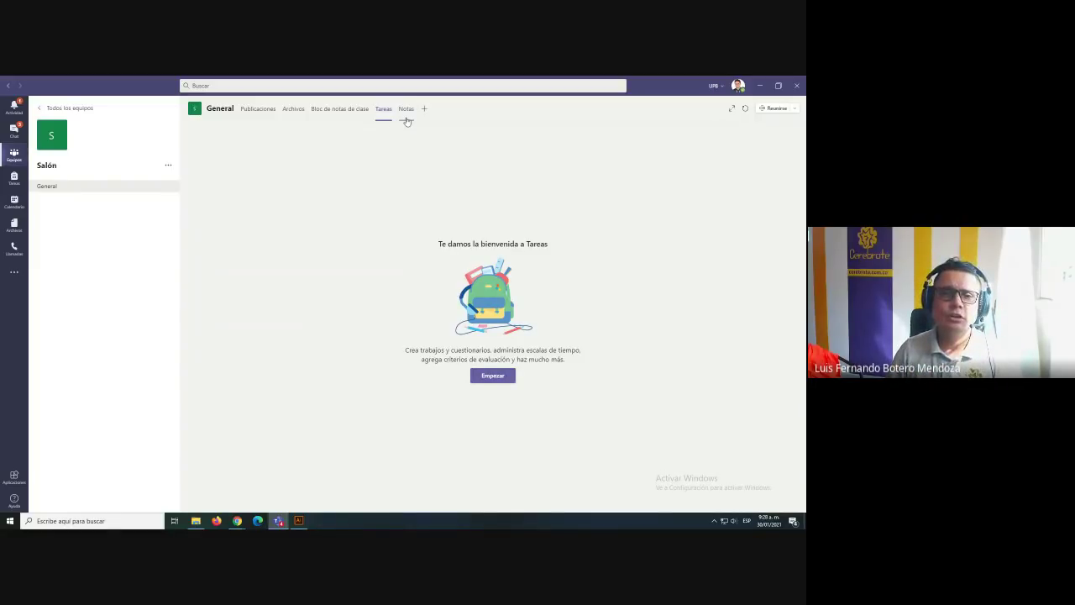
click(406, 121)
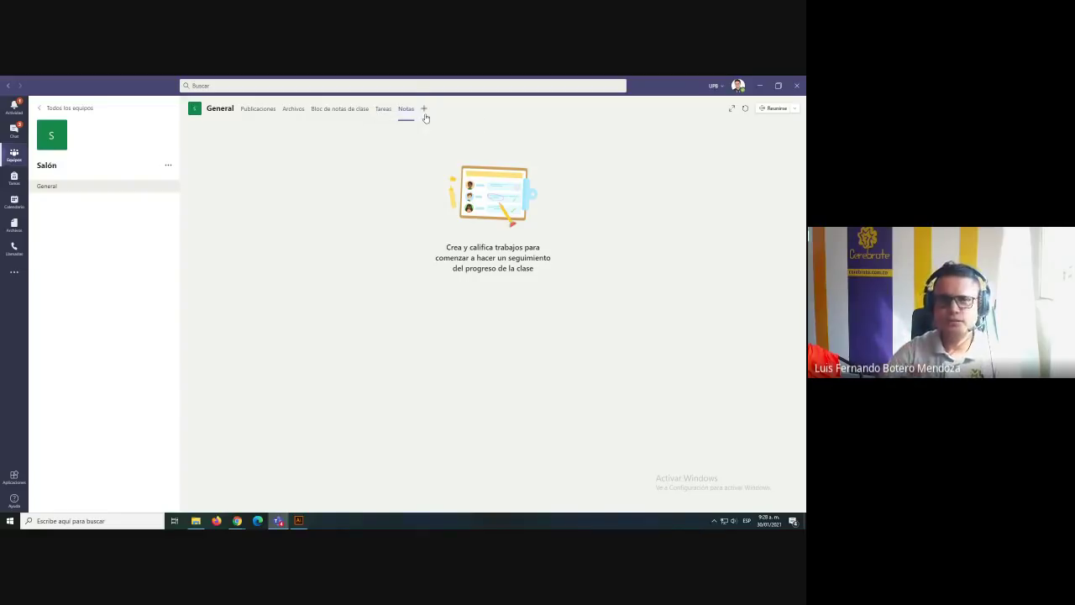
Browse the apps that can be added to Salón's General channel and close the selection without adding one
click(424, 110)
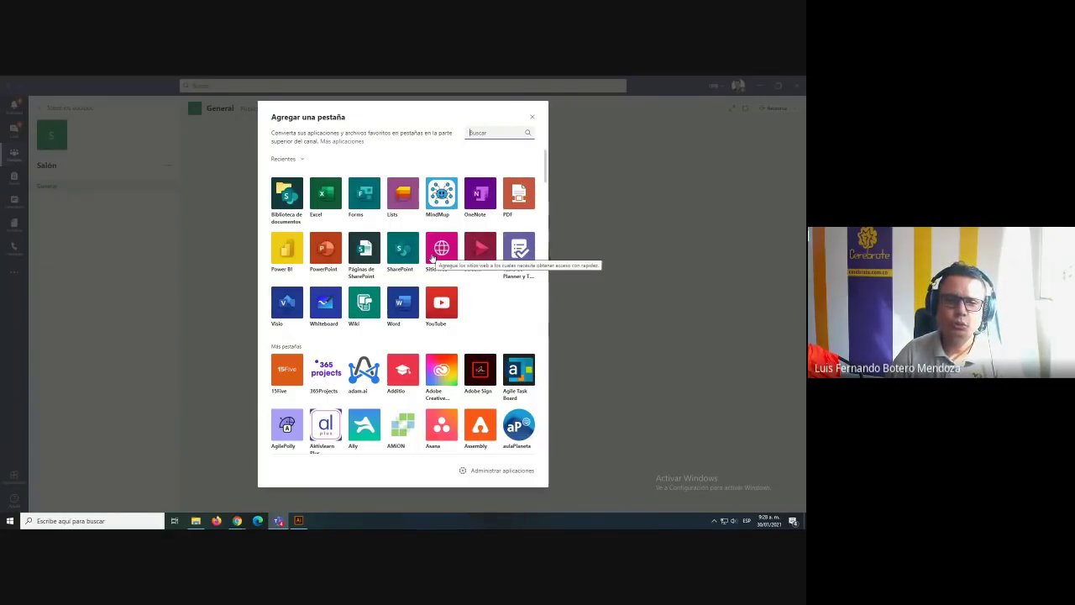
scroll(419, 344, down, 2)
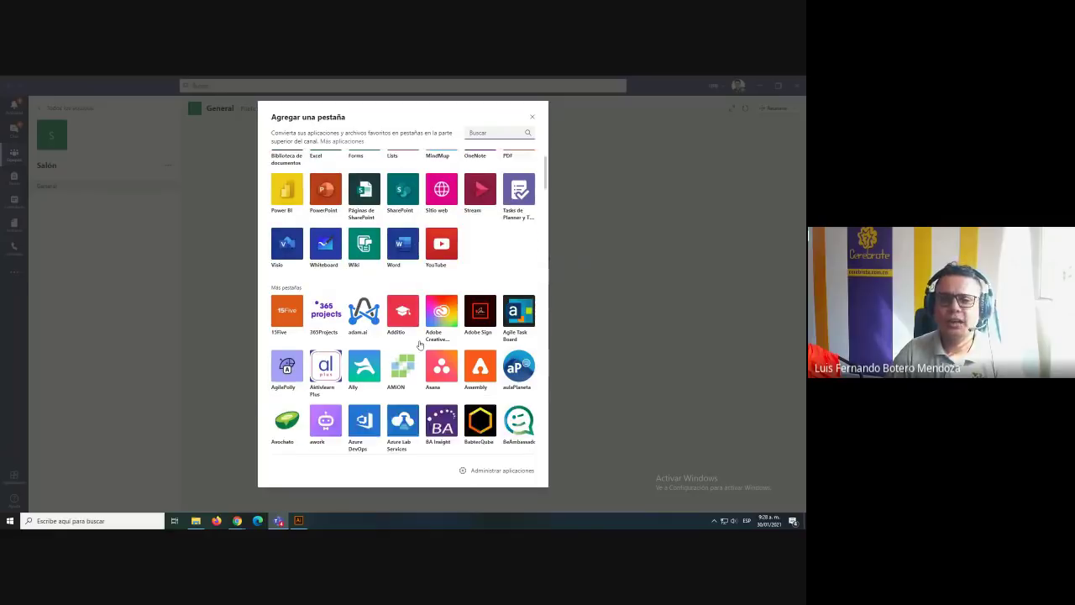
scroll(420, 344, up, 3)
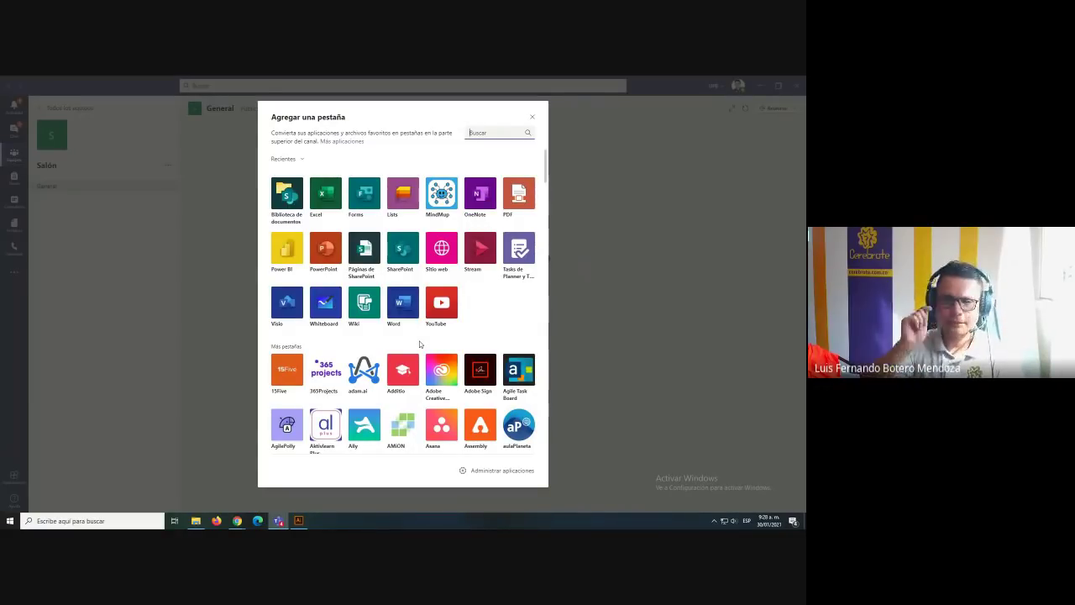
key(Escape)
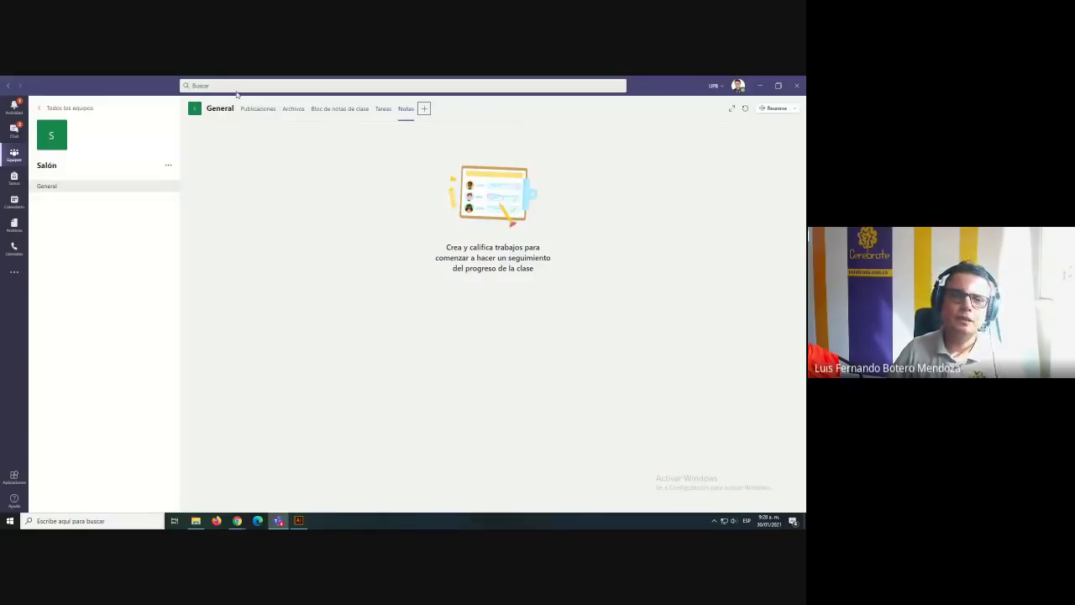
Return to Salón's posts, go back to the list of teams and create a class team named "Equipo de muestra"
click(244, 118)
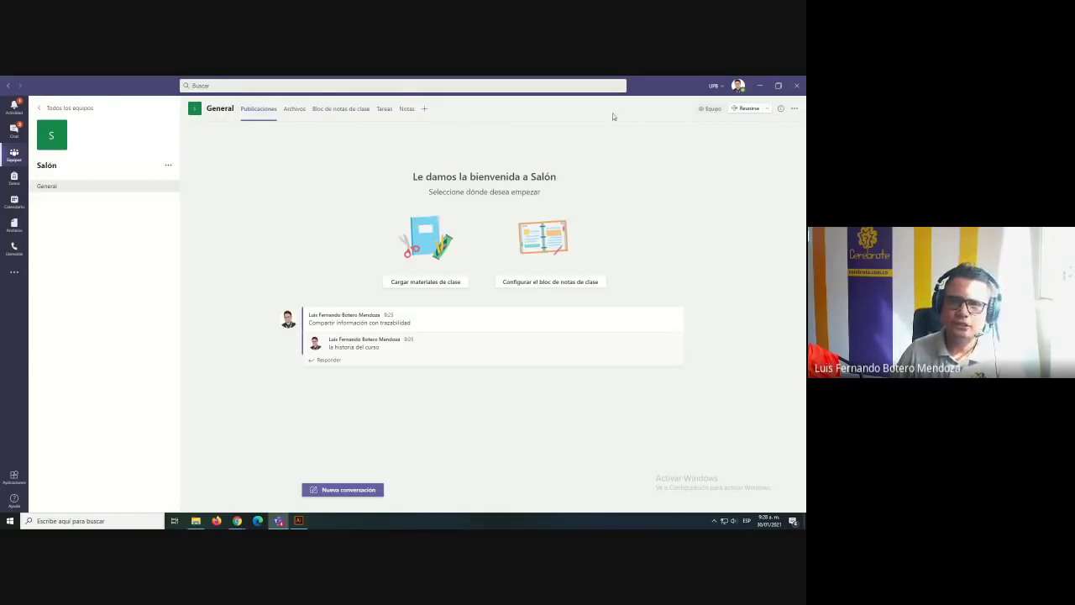
click(12, 158)
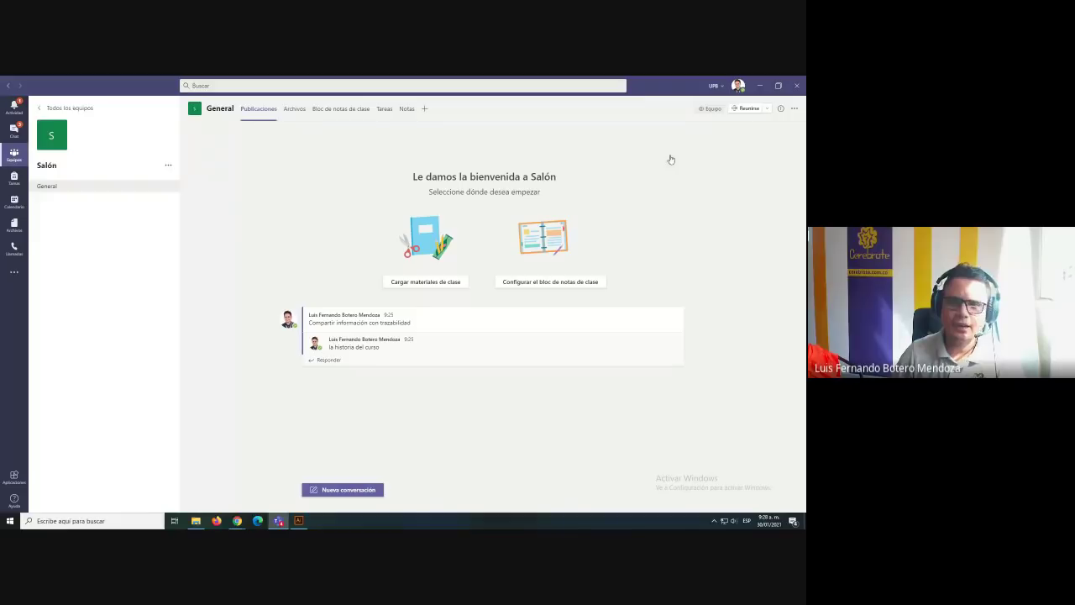
click(739, 108)
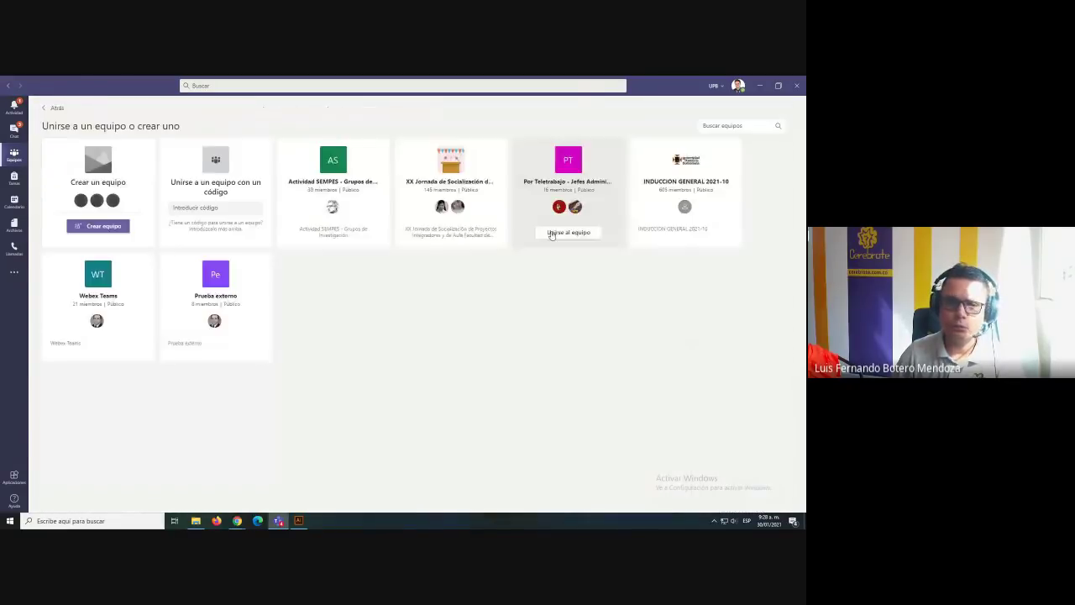
click(99, 227)
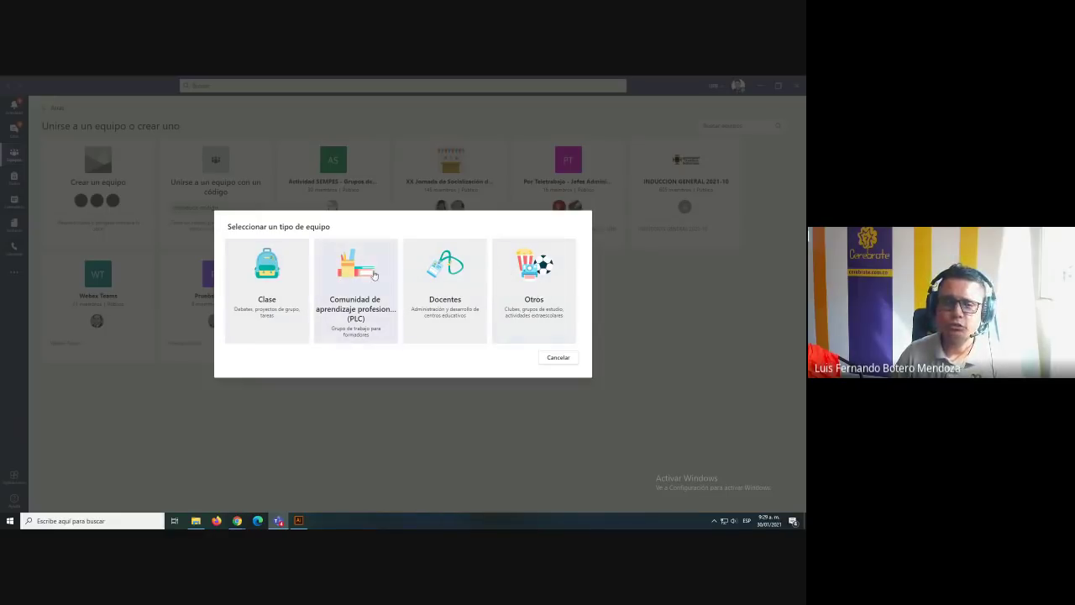
click(280, 294)
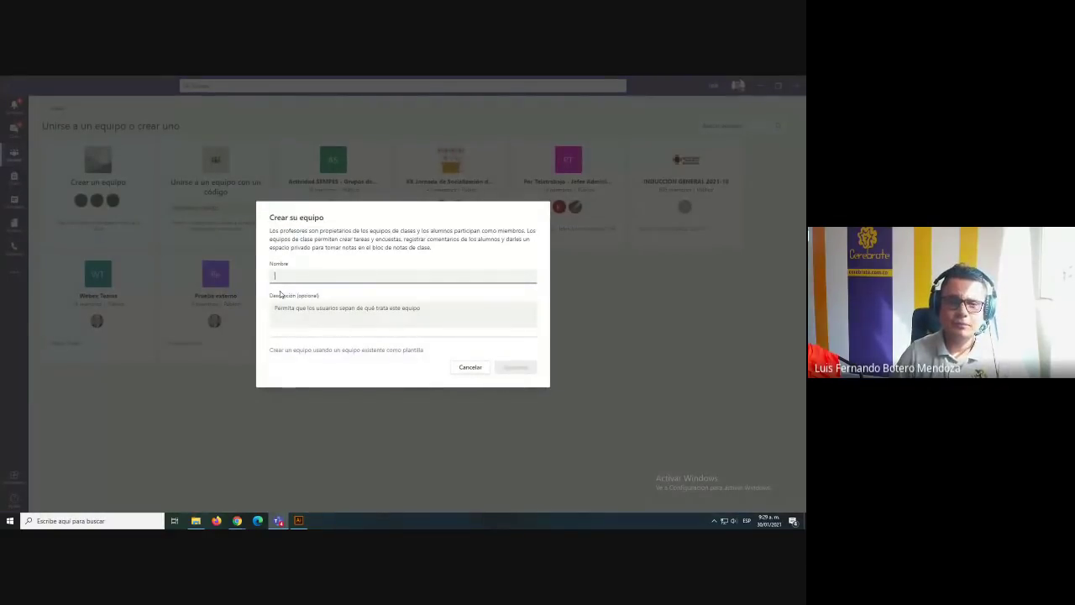
text(Equipo de n)
text(uestra)
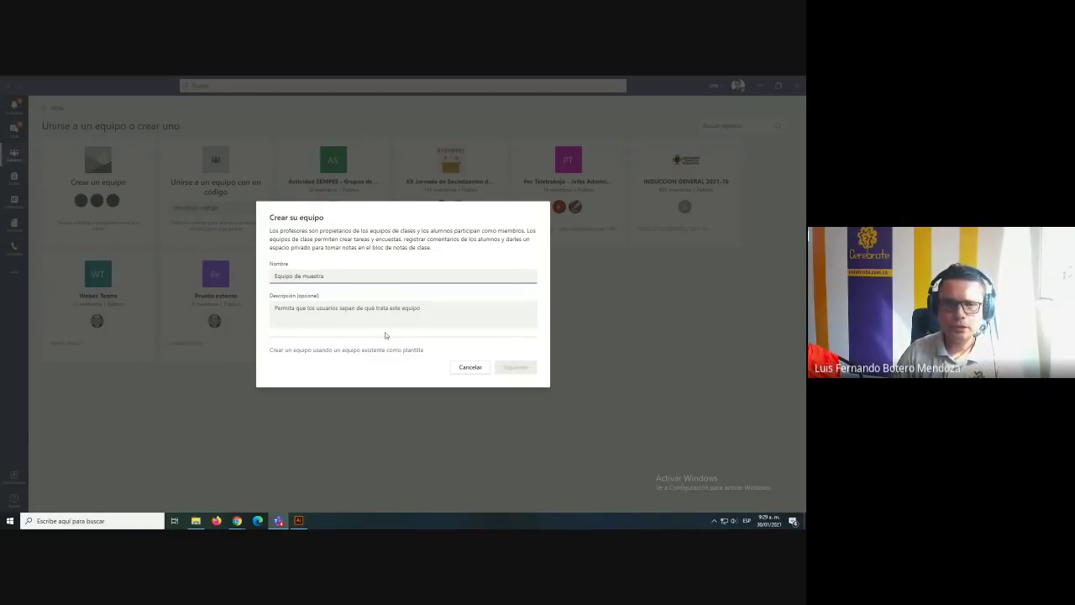
click(512, 367)
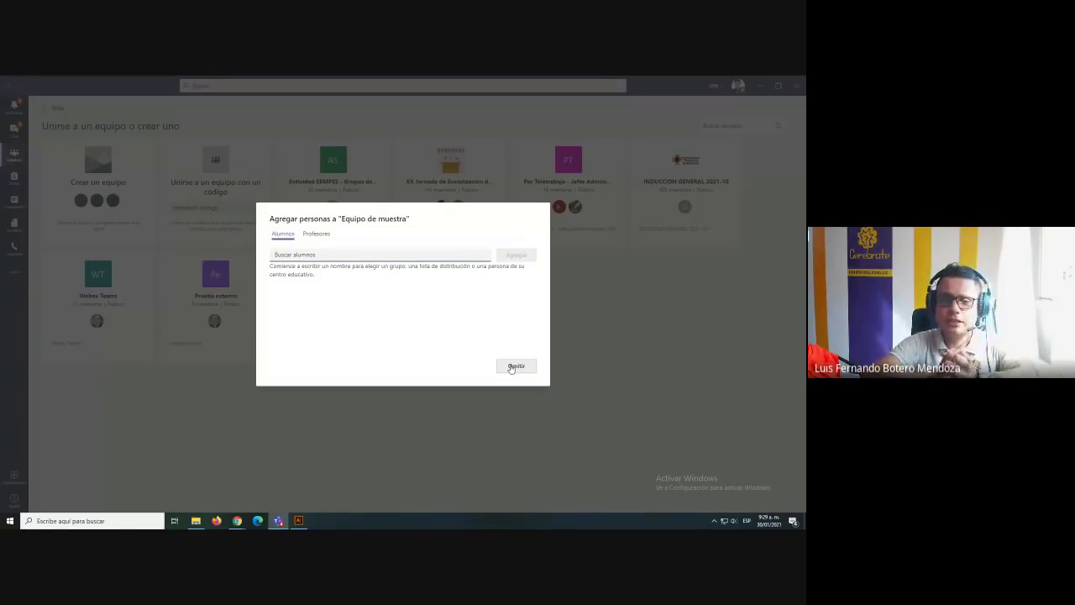
Search for students by two different first names, clear the search without adding anyone, and show the teacher search
text(Jorge)
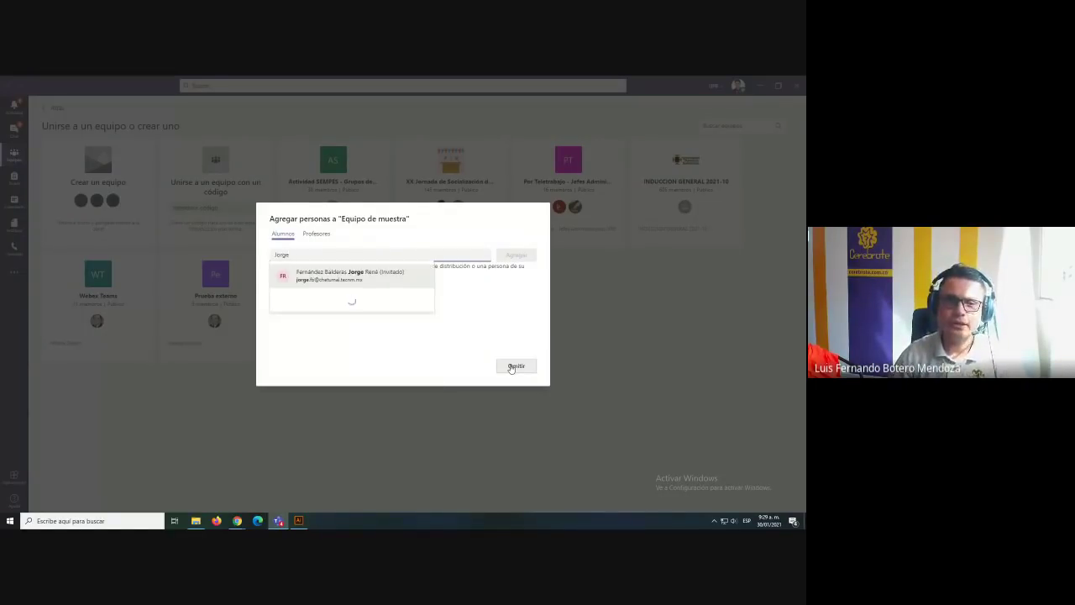
scroll(353, 380, down, 3)
scroll(353, 381, down, 3)
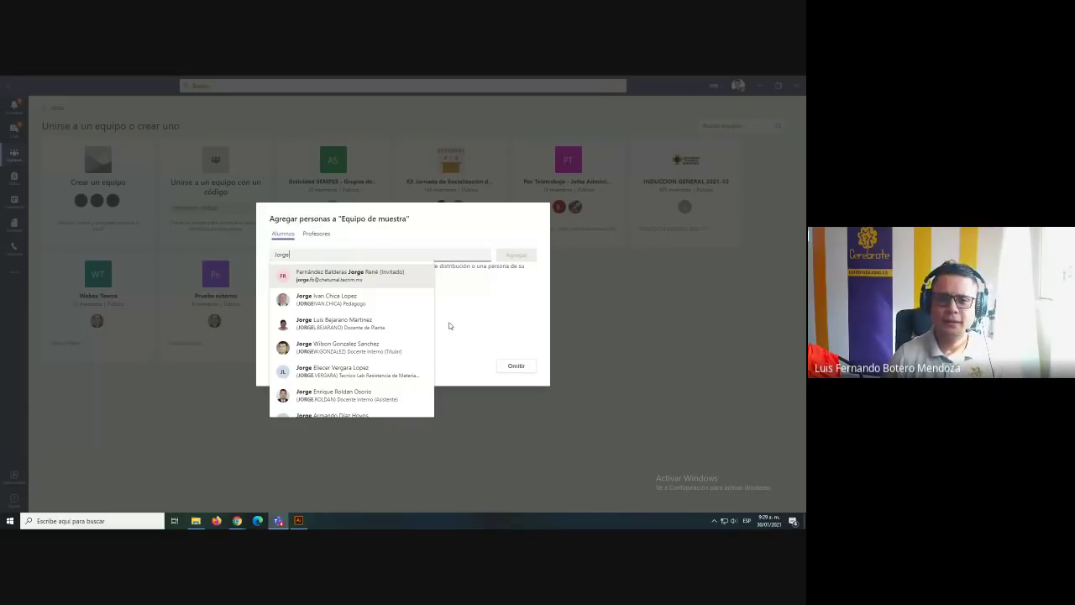
key(BackSpace)
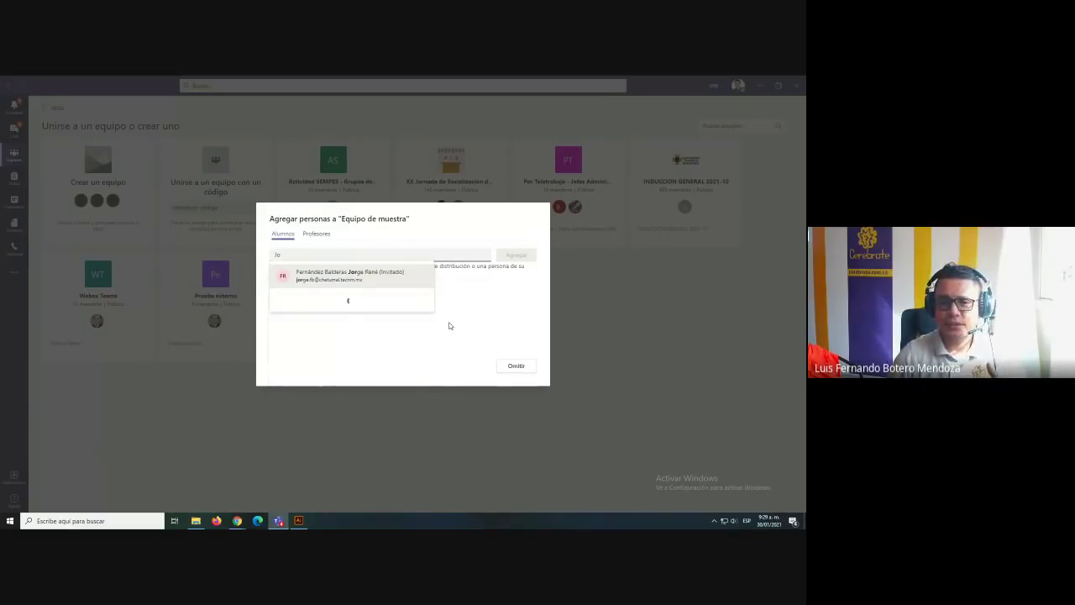
key(BackSpace)
key(BackSpace)
text(andrea)
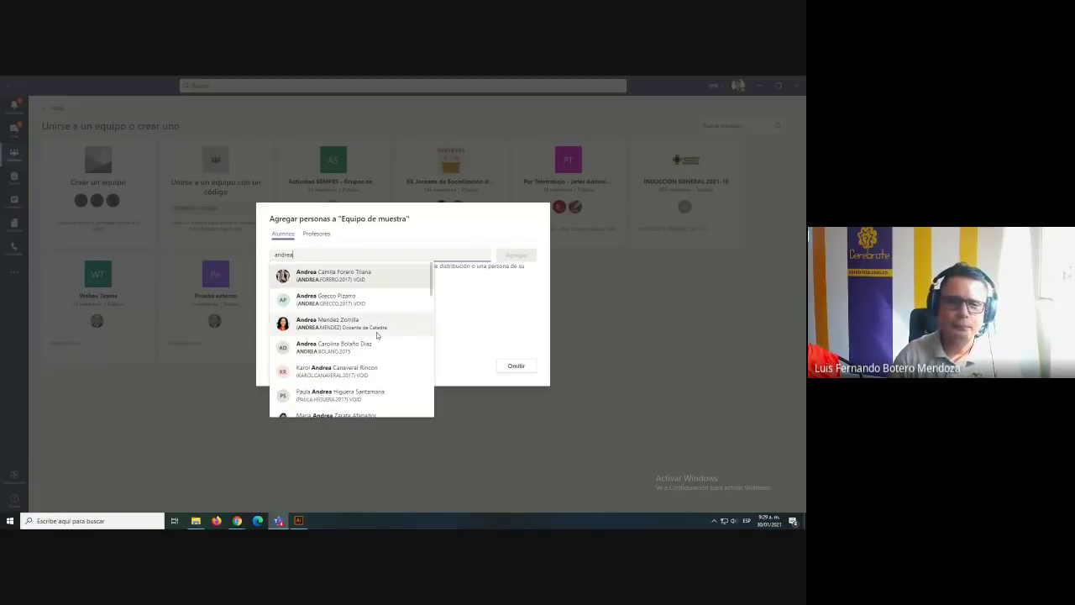
key(BackSpace)
key(BackSpace)
key(BackSpace)
key(BackSpace)
key(BackSpace)
key(BackSpace)
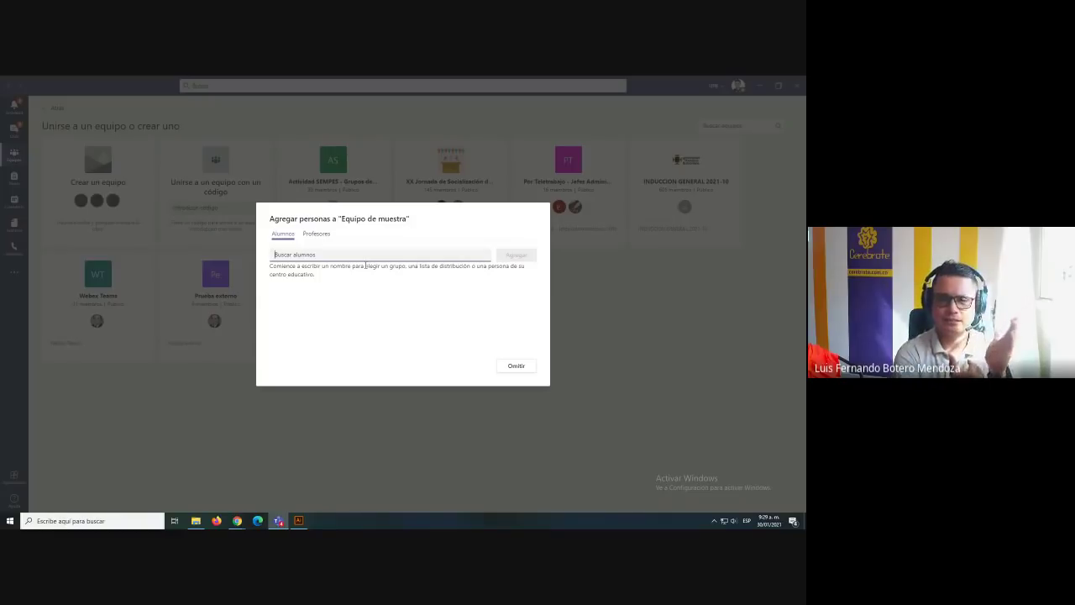
click(315, 237)
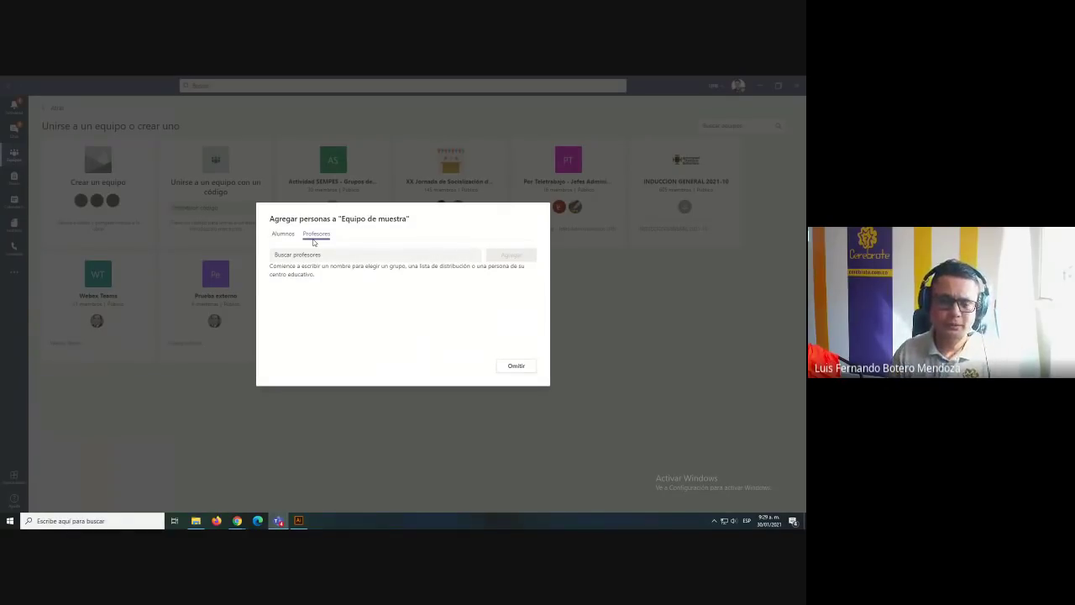
Switch to the Google Meet call window to check its chat and return to Microsoft Teams
key(alt+Tab)
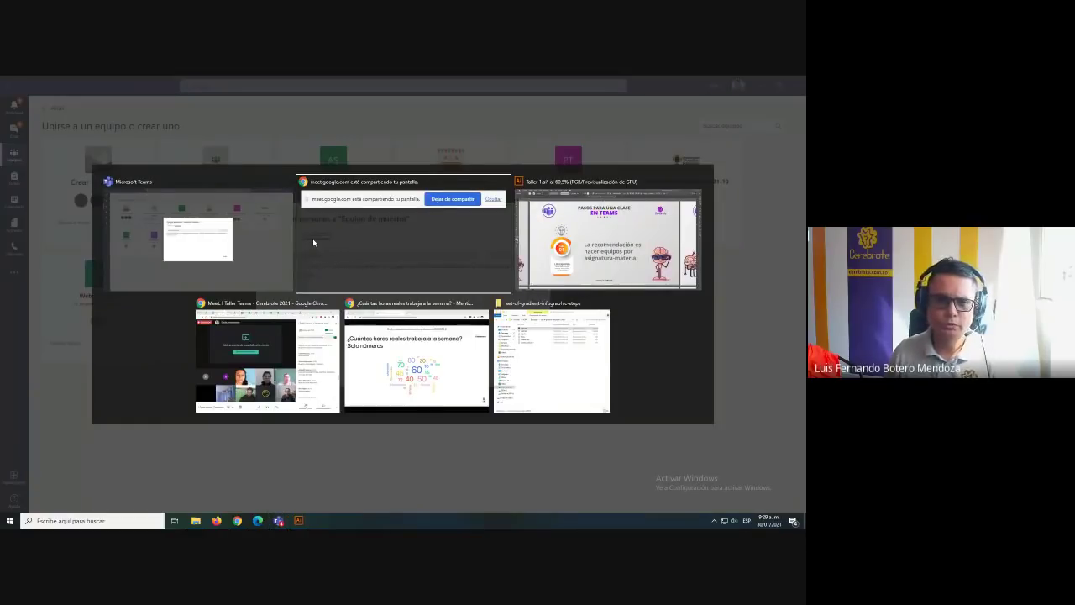
key(alt+Tab)
key(alt+Tab)
key(alt+Tab)
key(alt+Tab)
key(alt+Tab)
key(alt+Tab)
key(alt+Tab)
key(alt+Tab)
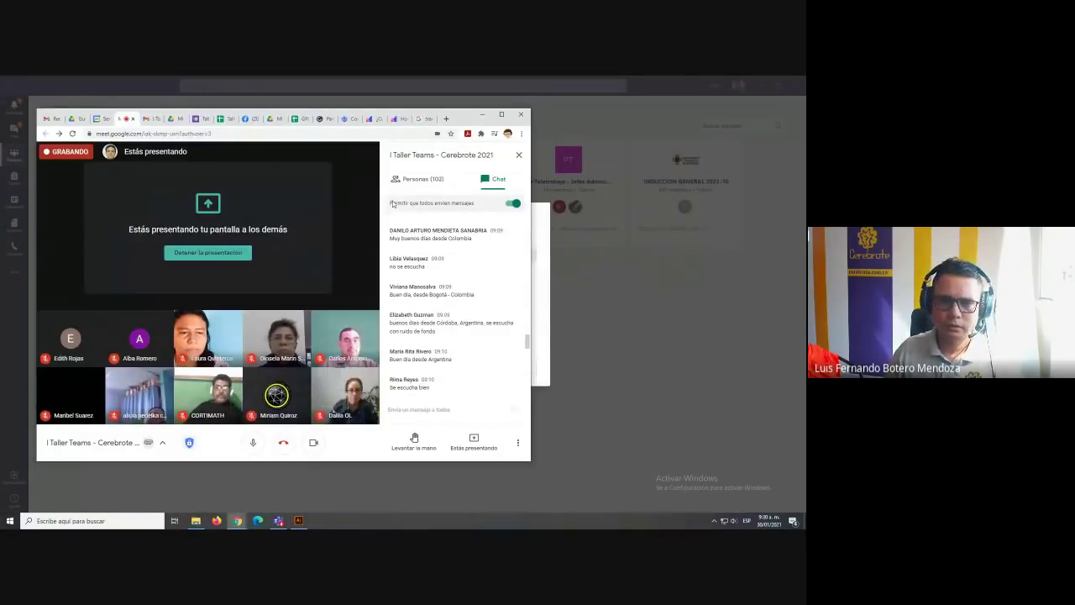
key(alt+Tab)
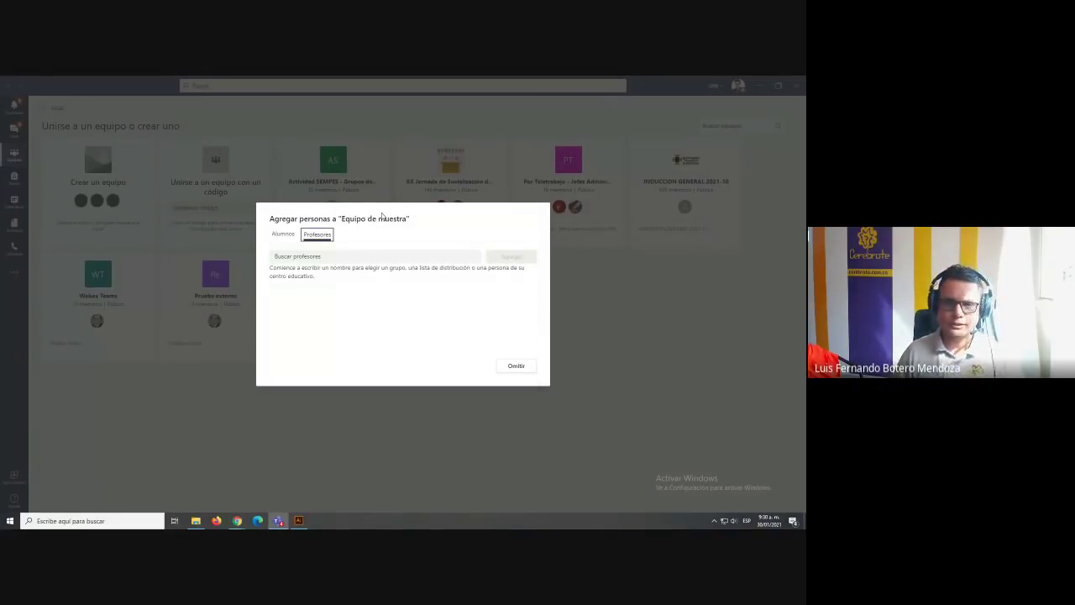
Close the dialog for adding people to Equipo de muestra and open the Salón team from the list of teams
key(Escape)
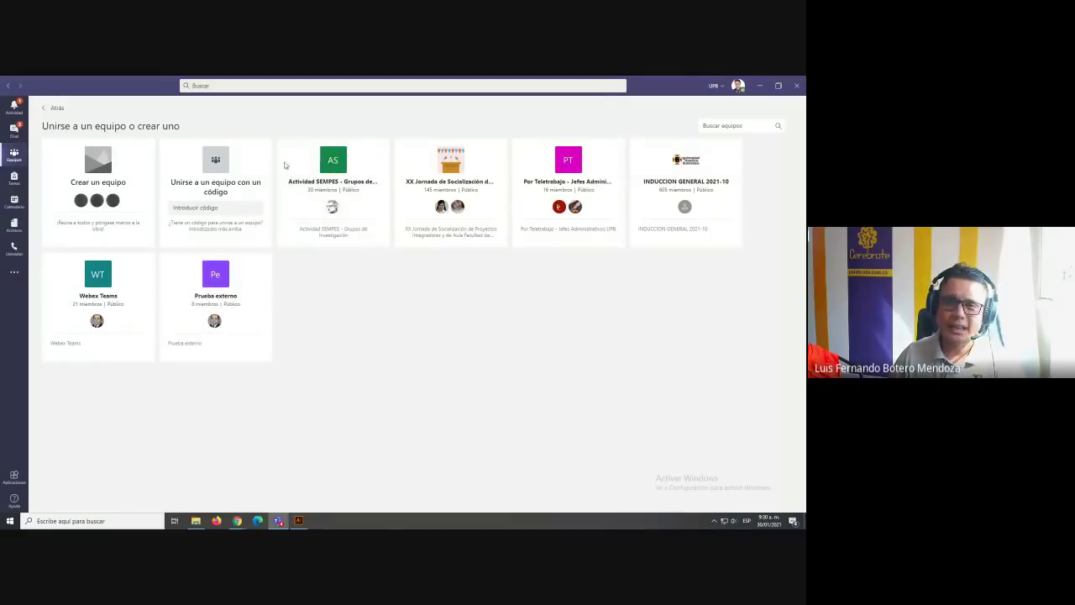
click(18, 156)
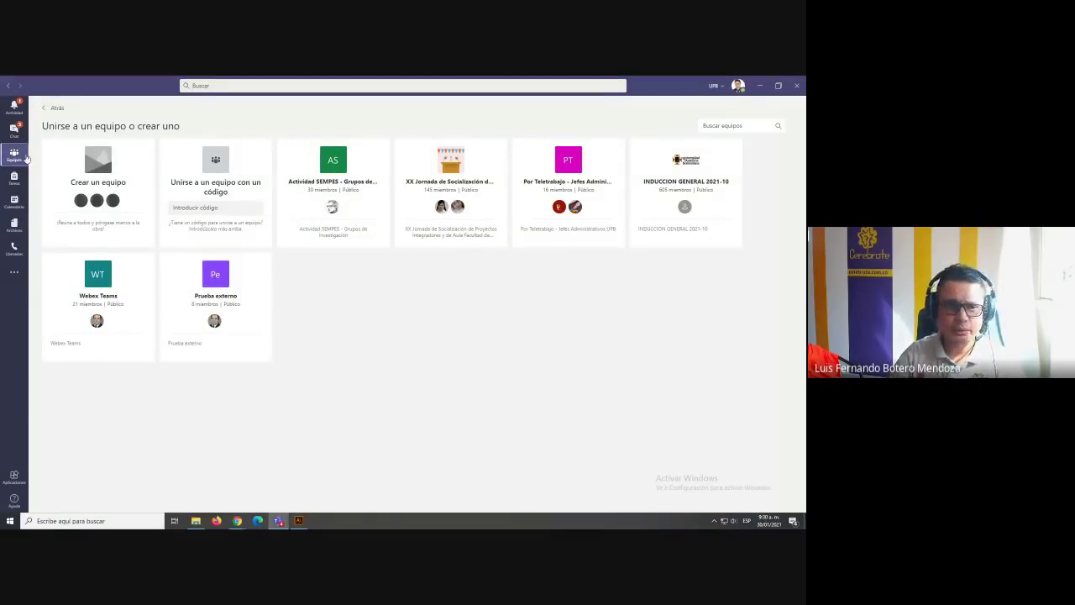
scroll(429, 329, down, 5)
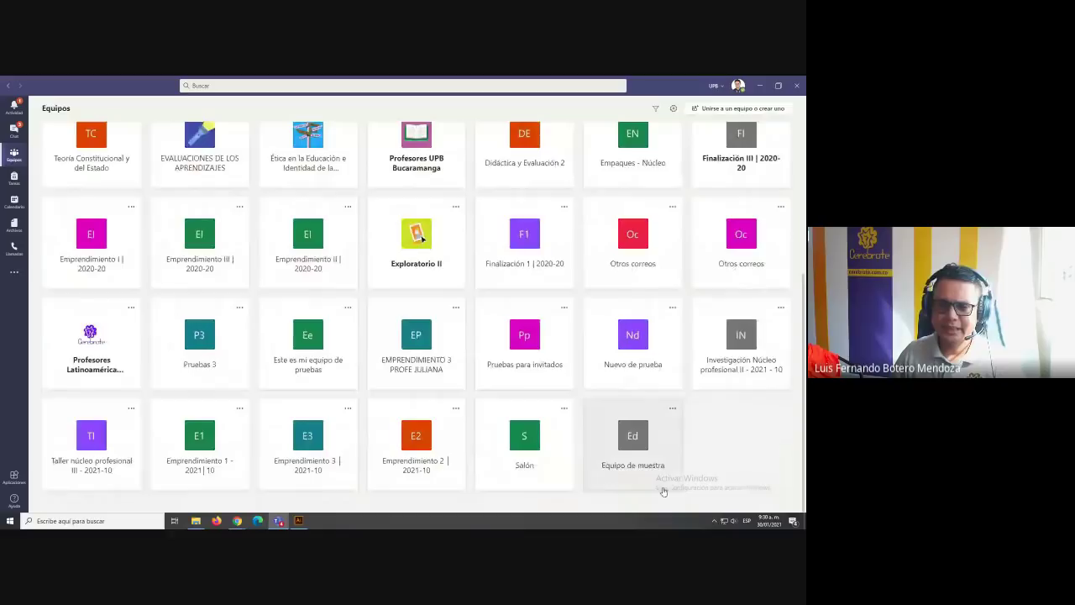
click(529, 468)
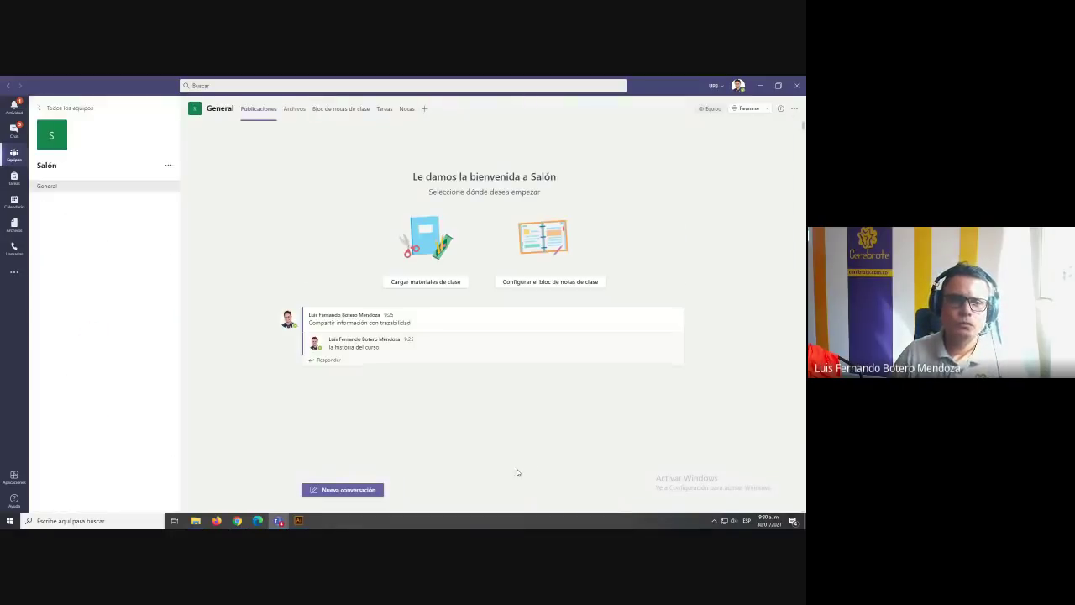
View the files of Salón's General channel and open the Materiales de clase folder, returning to the posts once in between
click(294, 110)
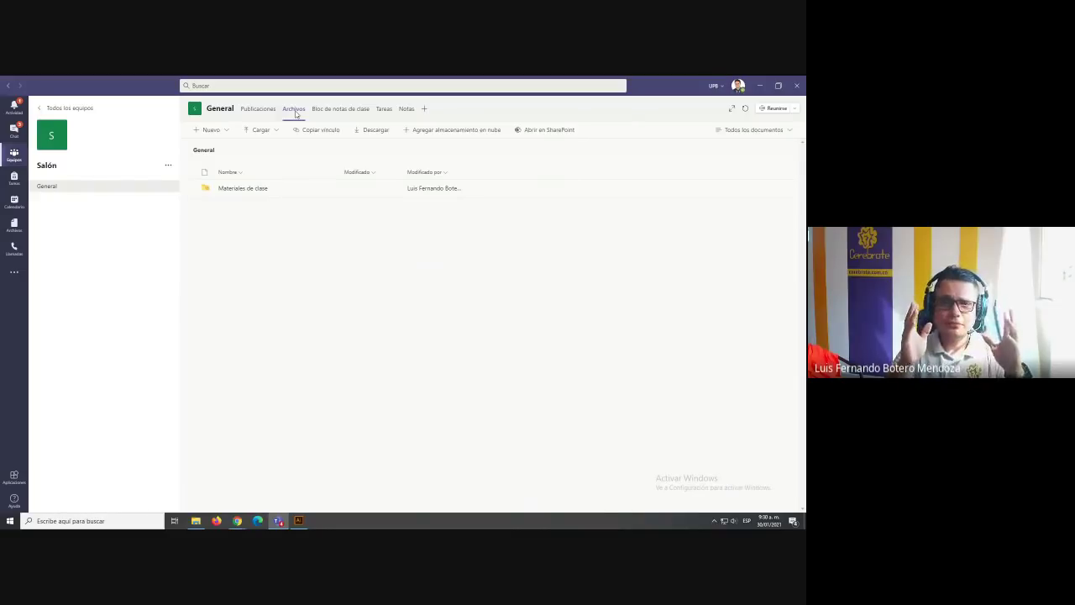
click(243, 188)
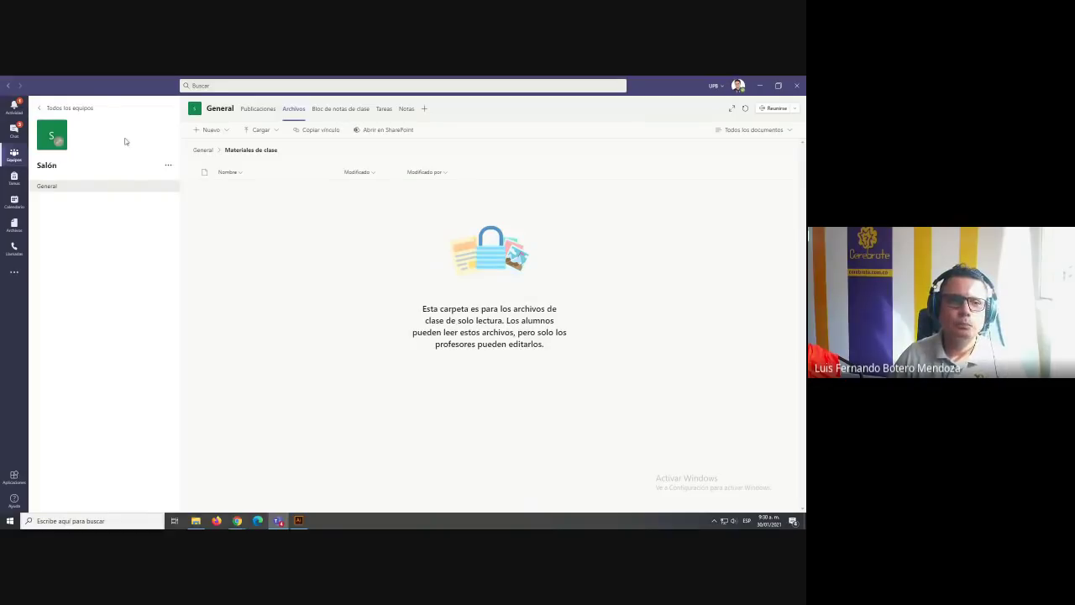
click(9, 87)
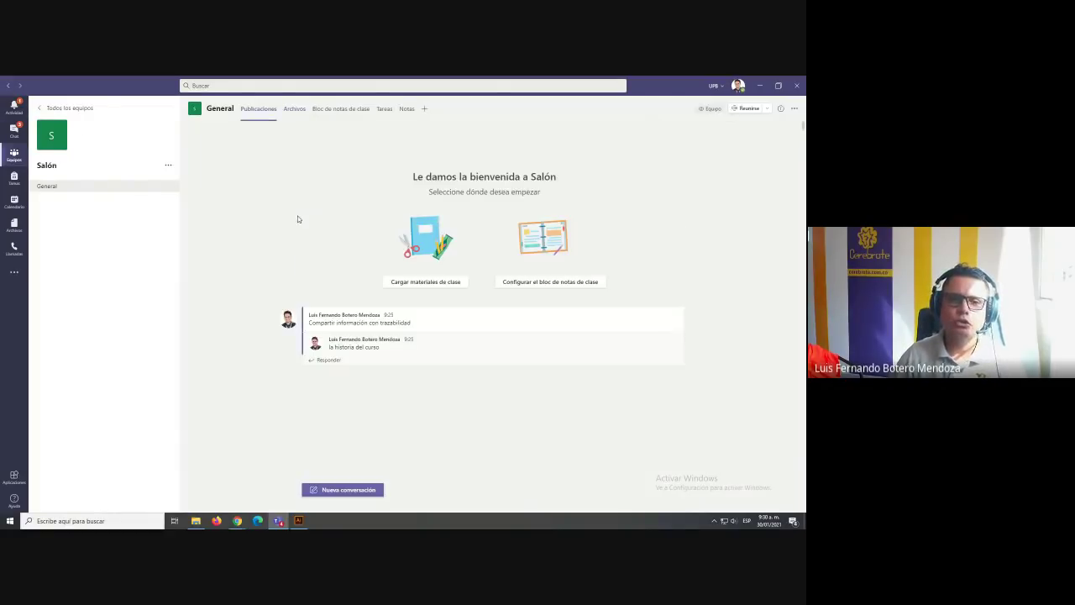
click(294, 113)
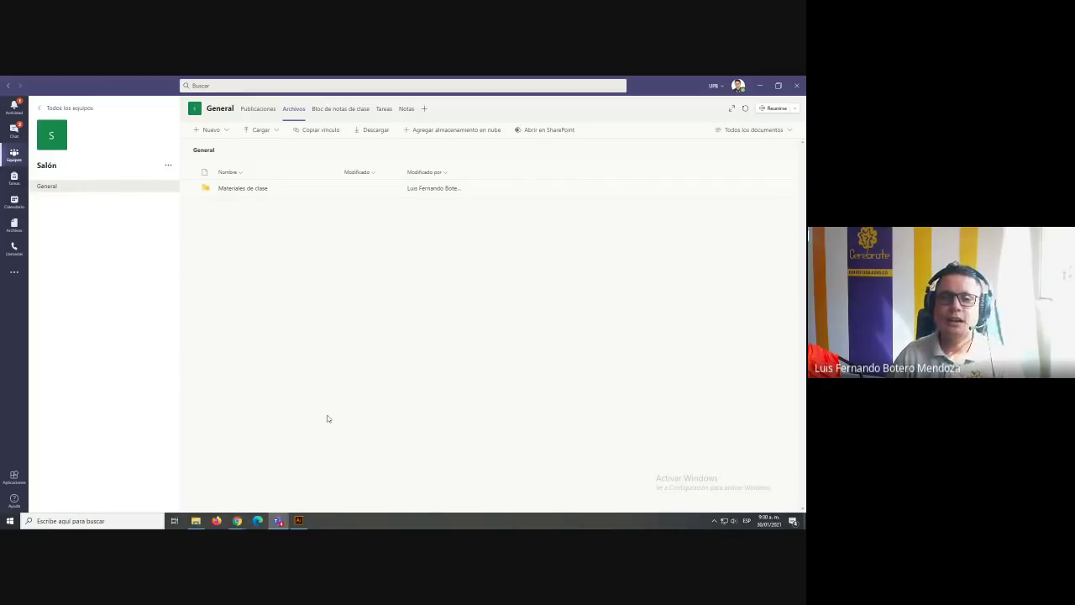
click(242, 188)
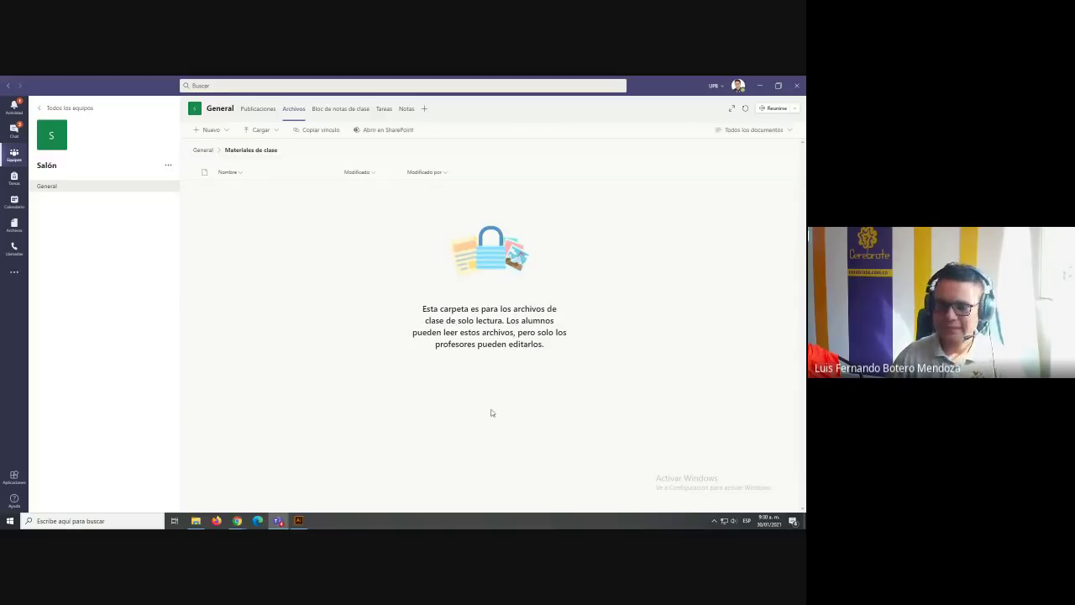
Enlarge the display to examine the folder's note on student and teacher permissions, and reopen Materiales de clase from the General files
key(ctrl+plus)
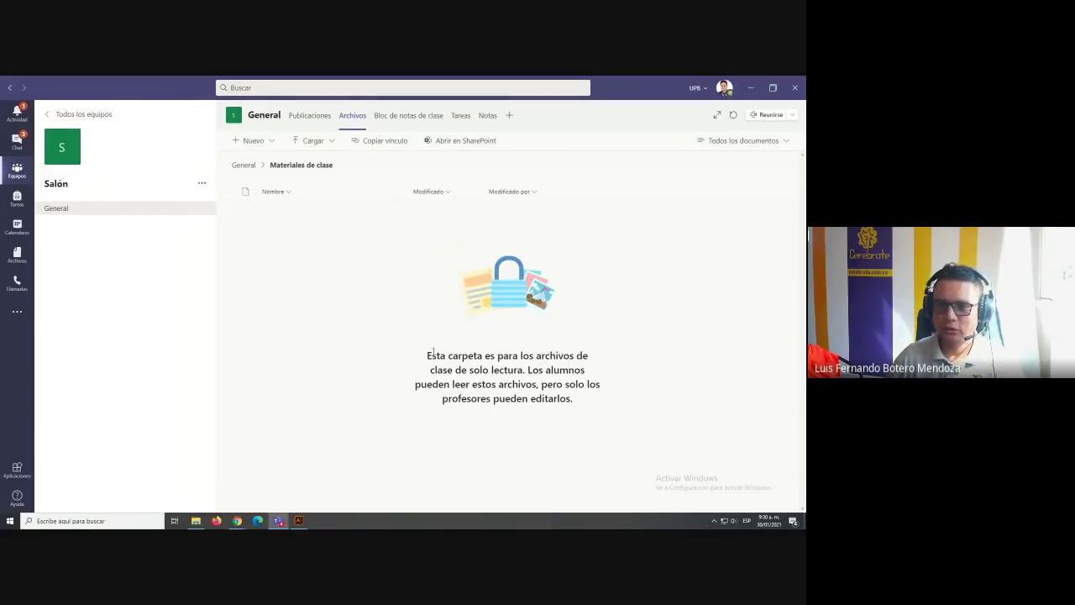
drag(433, 353, 638, 401)
click(567, 399)
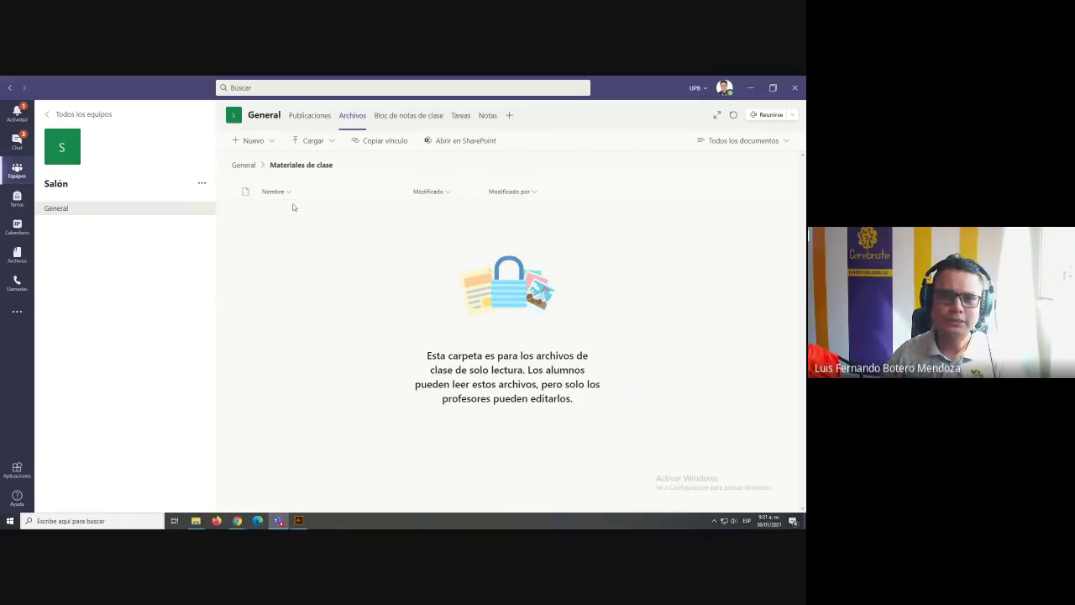
click(245, 167)
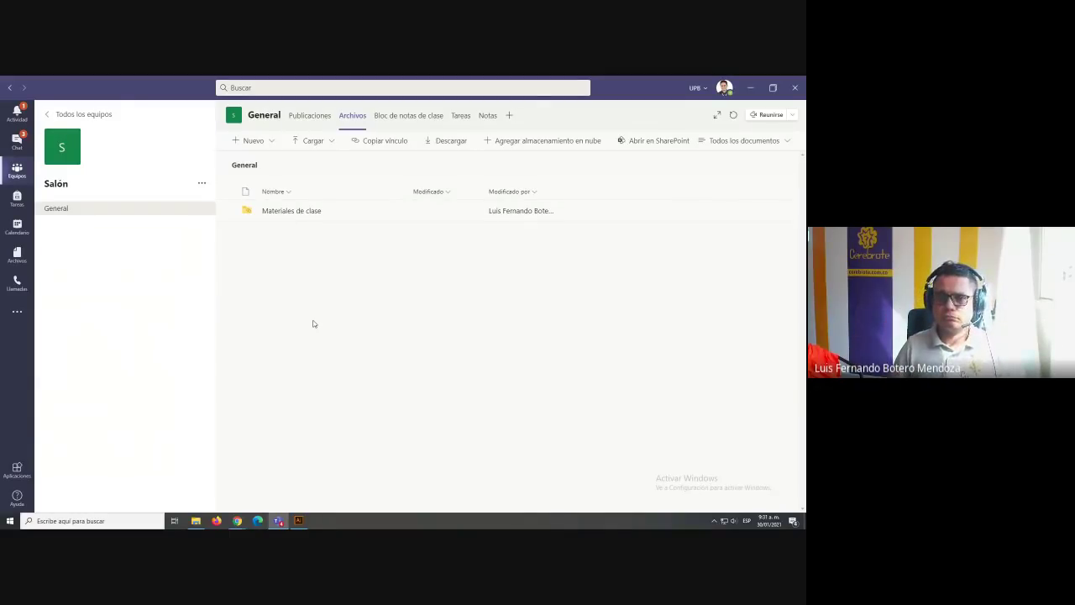
click(299, 212)
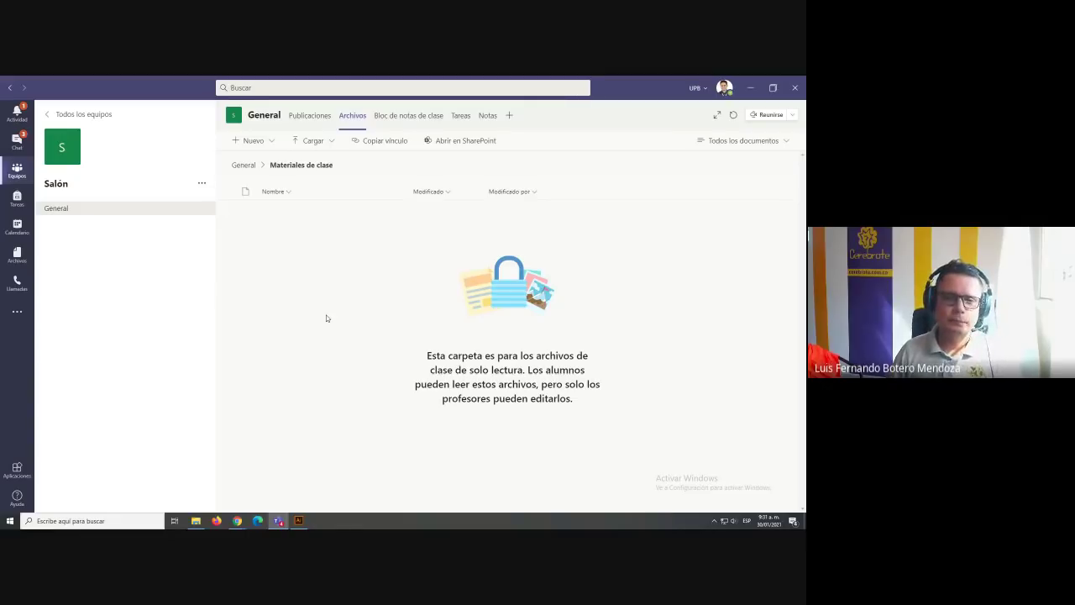
Switch to the Illustrator slide for step 01 on making teams per subject, and return to Microsoft Teams
key(alt+Tab)
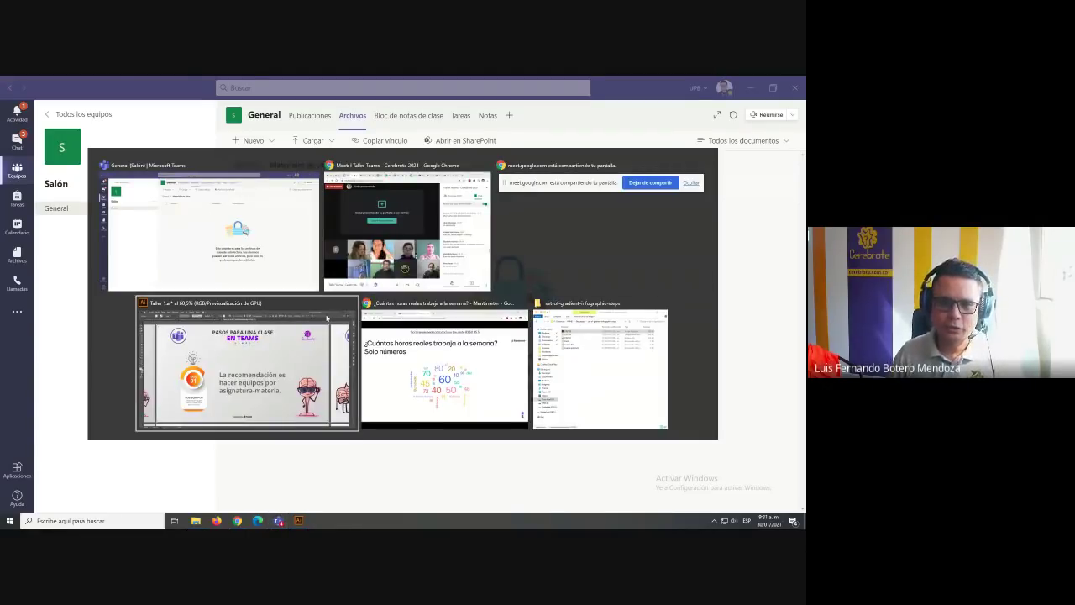
click(327, 317)
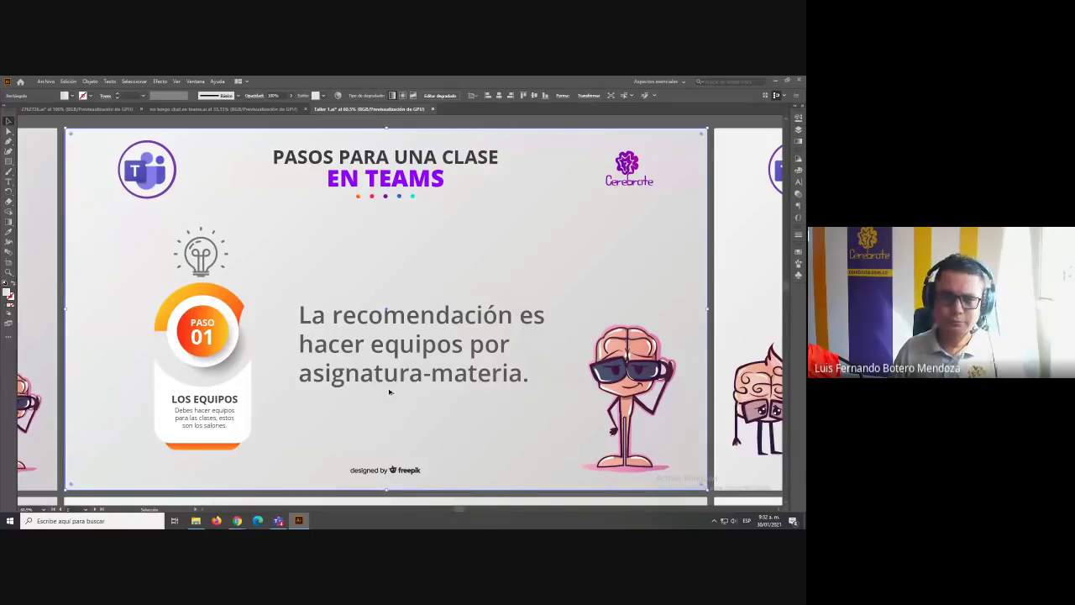
key(alt+Tab)
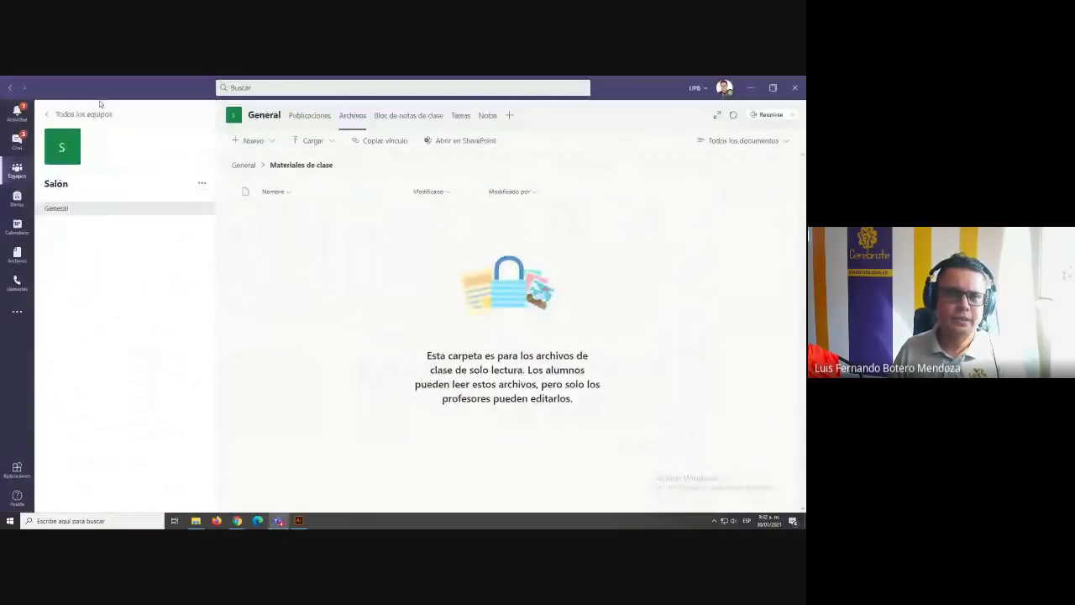
Go back to the list of all teams and open the team Investigación Núcleo profesional II - 2021 - 10
click(96, 115)
scroll(454, 336, down, 1)
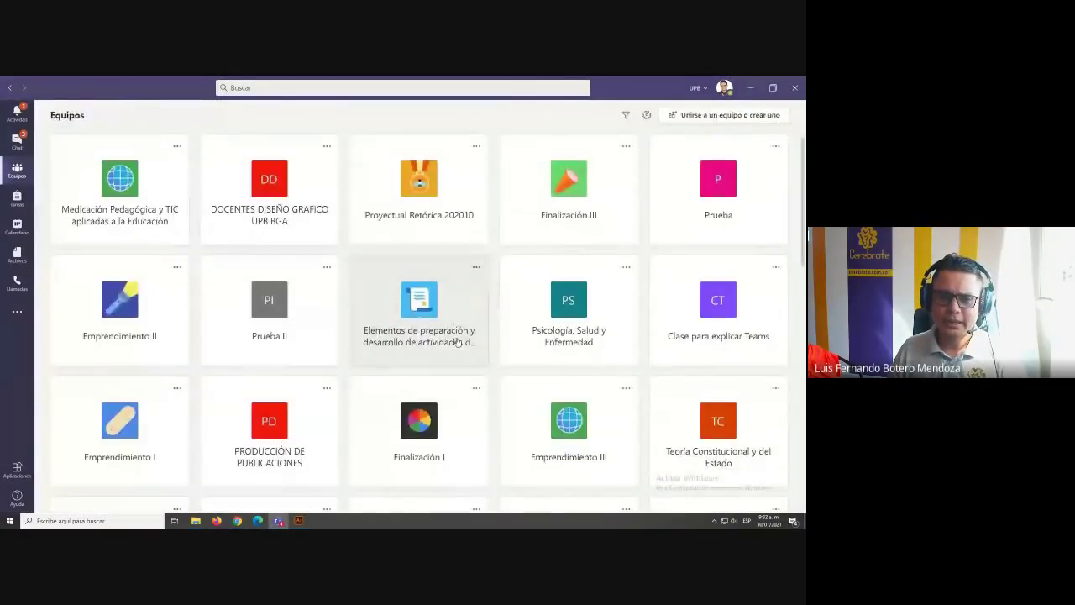
scroll(458, 342, down, 10)
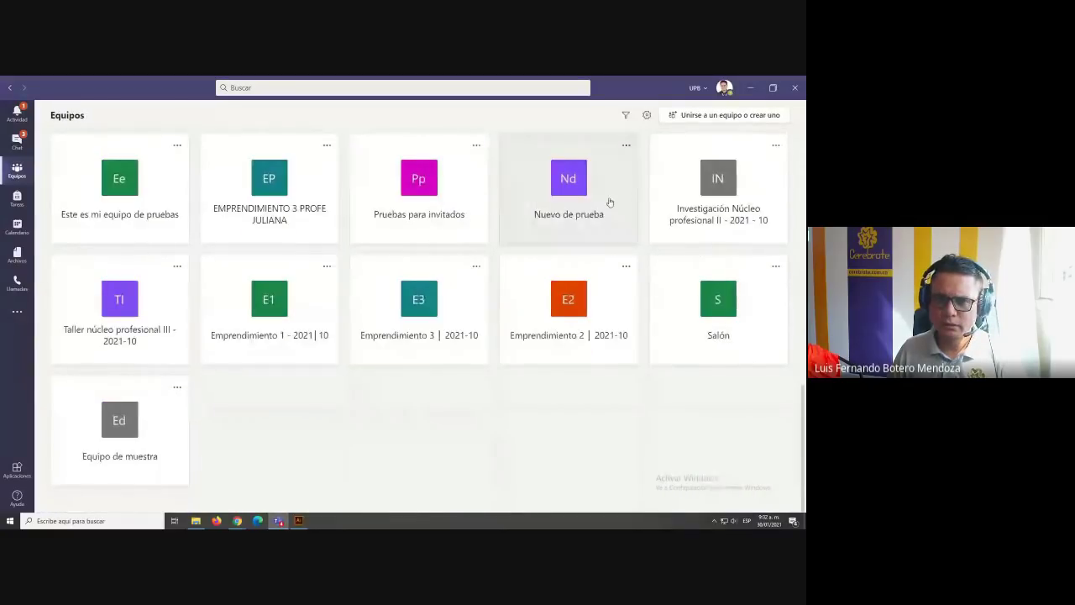
click(672, 220)
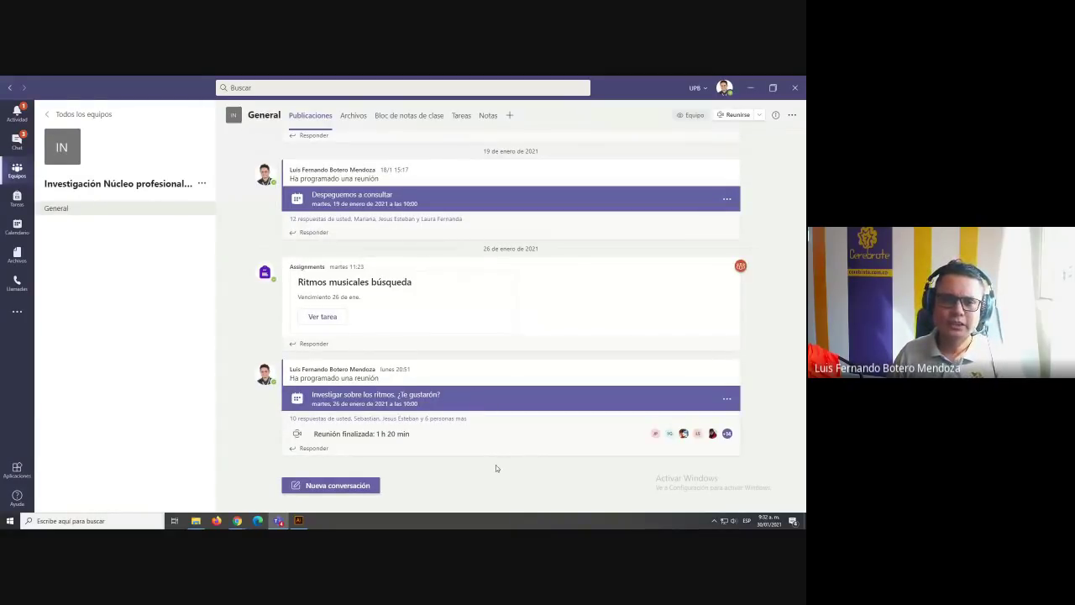
Review the General posts and open the Recordings folder in the channel's files, going back to the folder list once in between
scroll(454, 348, up, 10)
scroll(454, 348, down, 10)
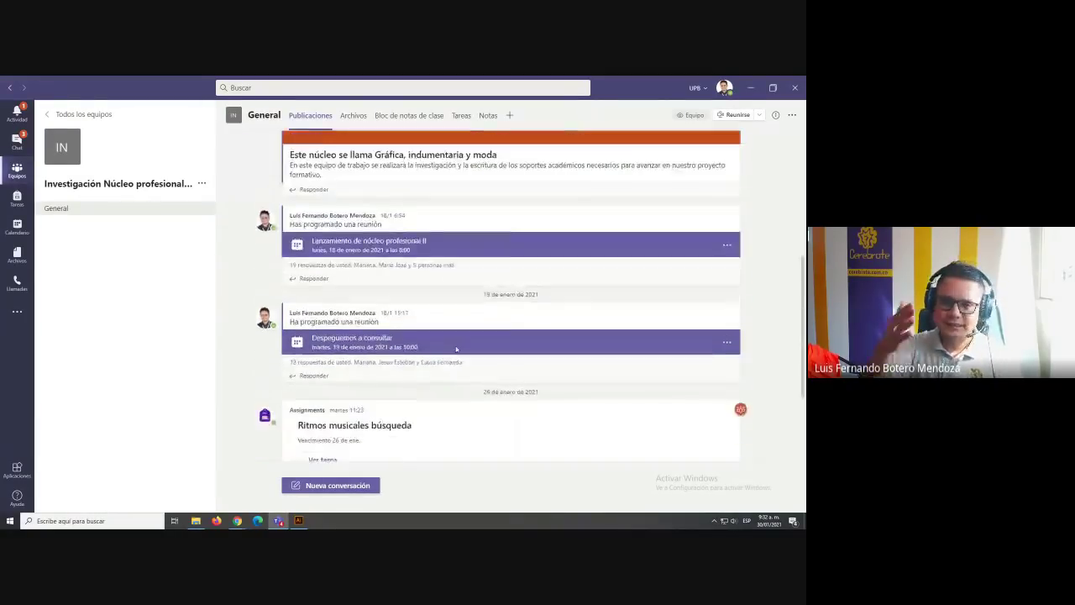
click(353, 115)
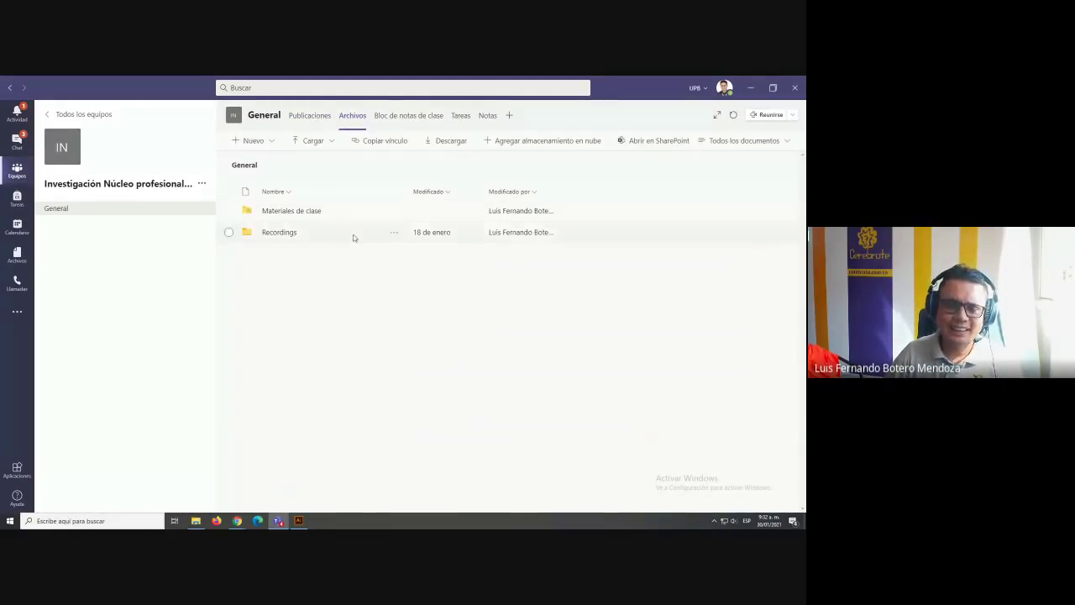
click(280, 233)
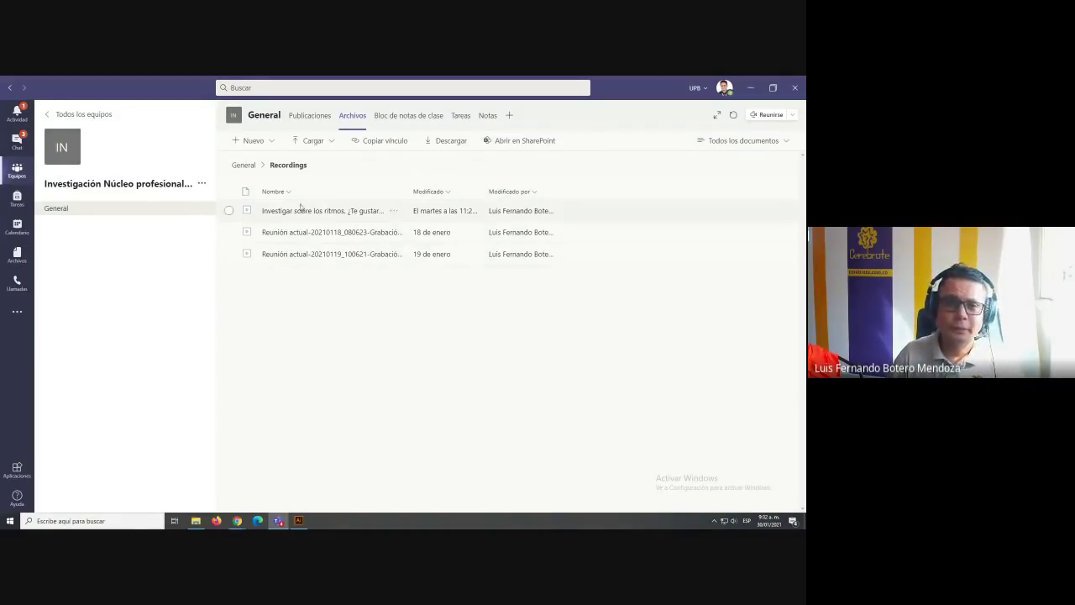
click(244, 166)
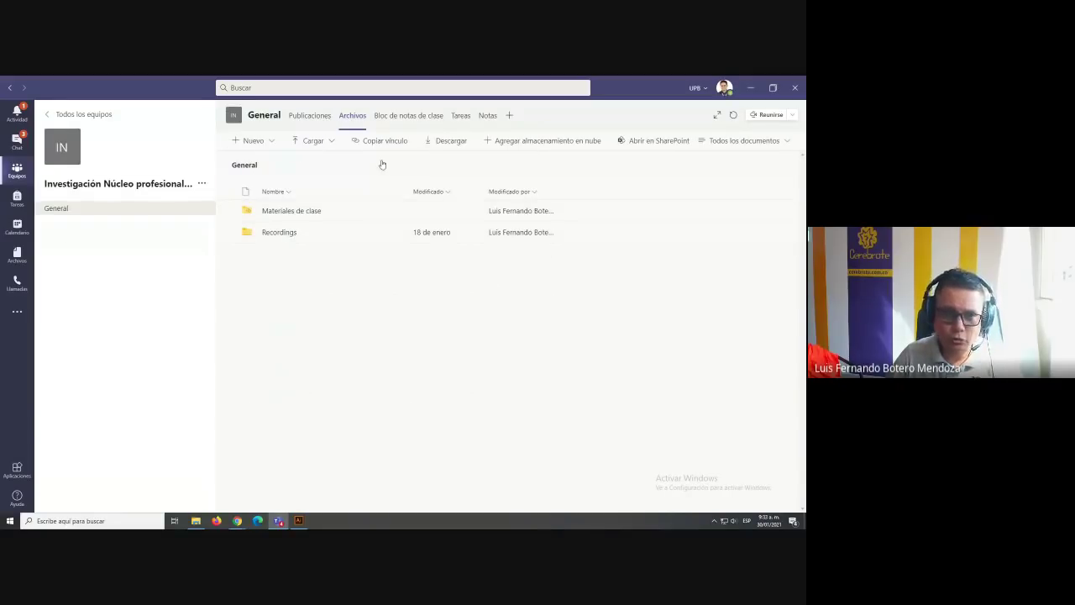
click(289, 234)
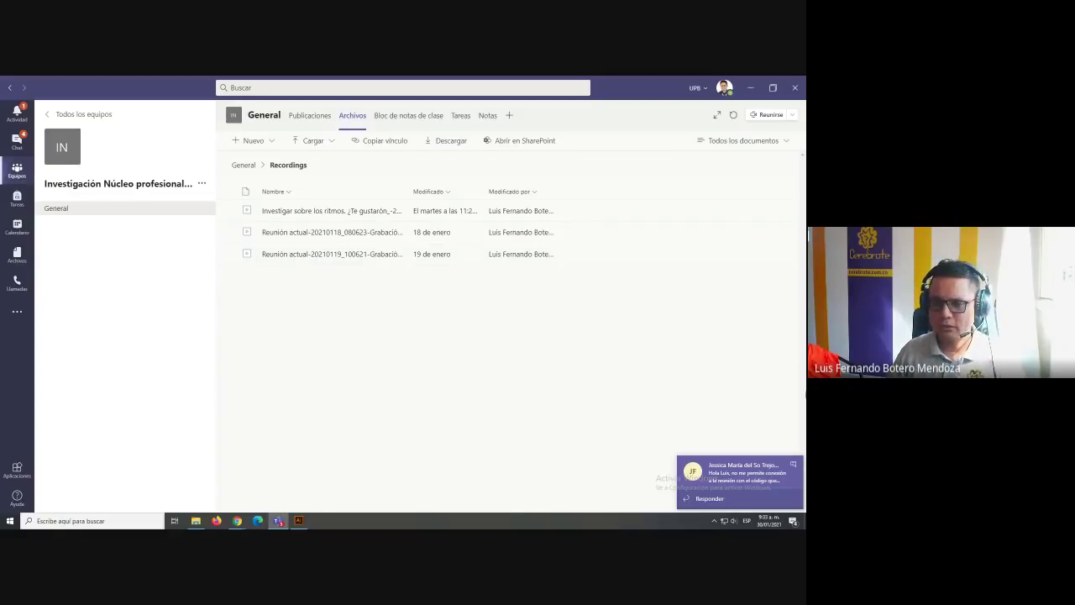
Dismiss the incoming chat notification and bring up the overview of open windows
click(793, 467)
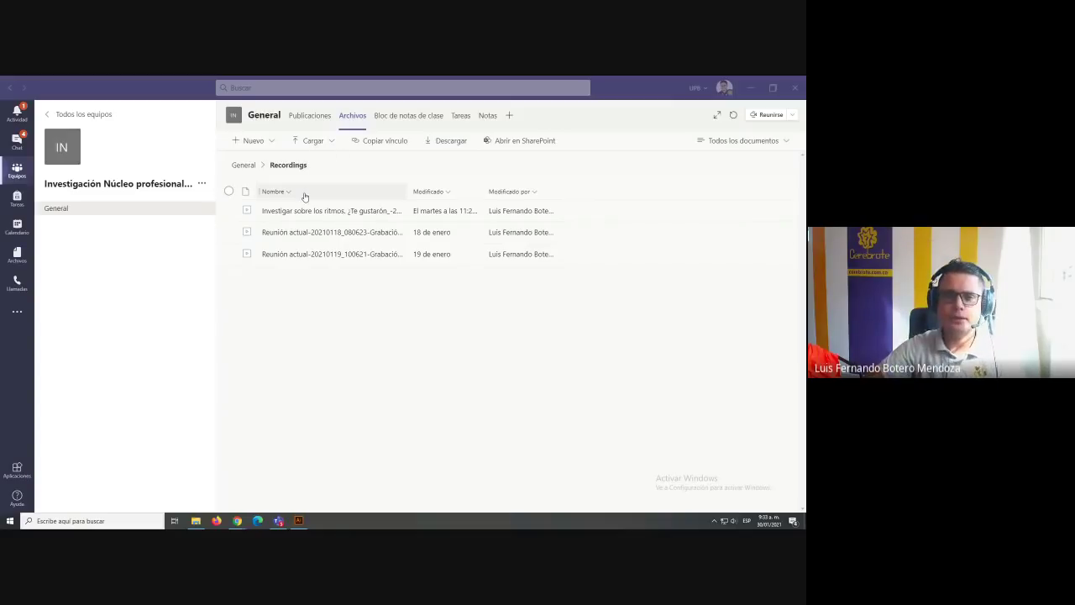
key(alt+Tab)
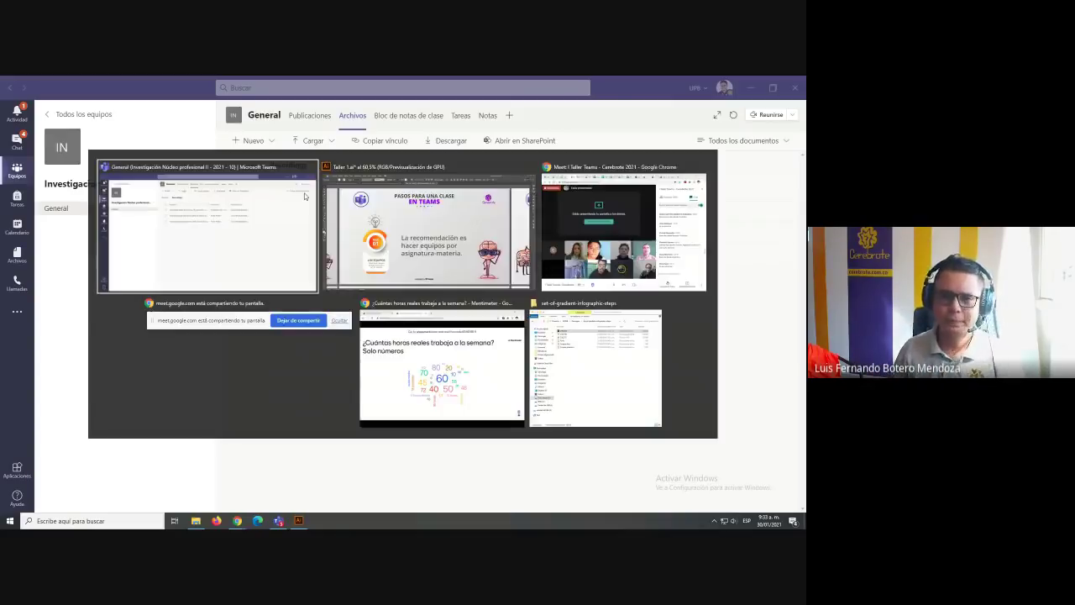
key(space)
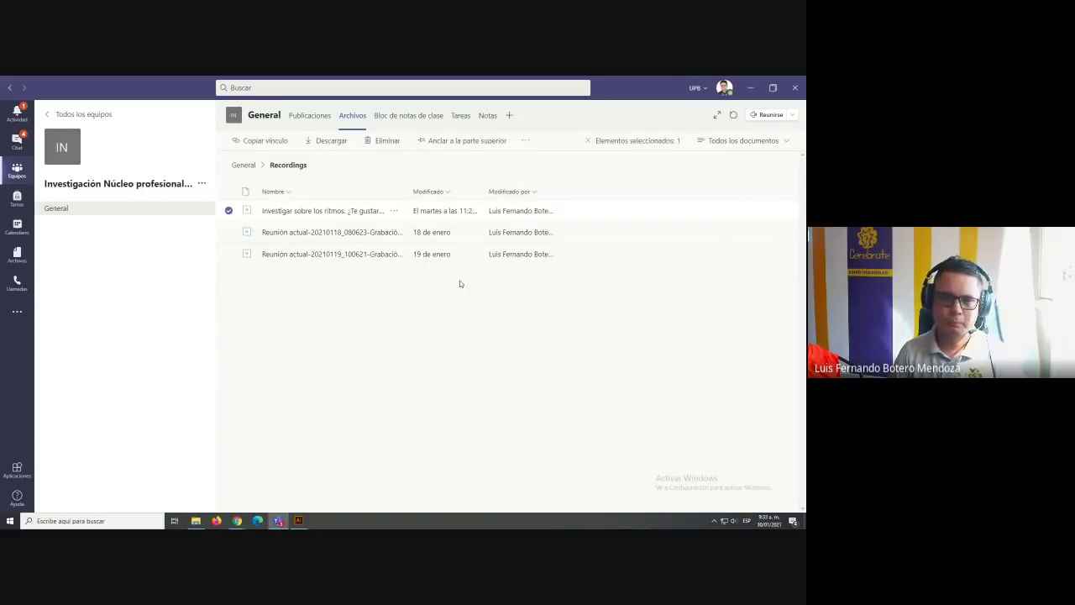
key(alt+Tab)
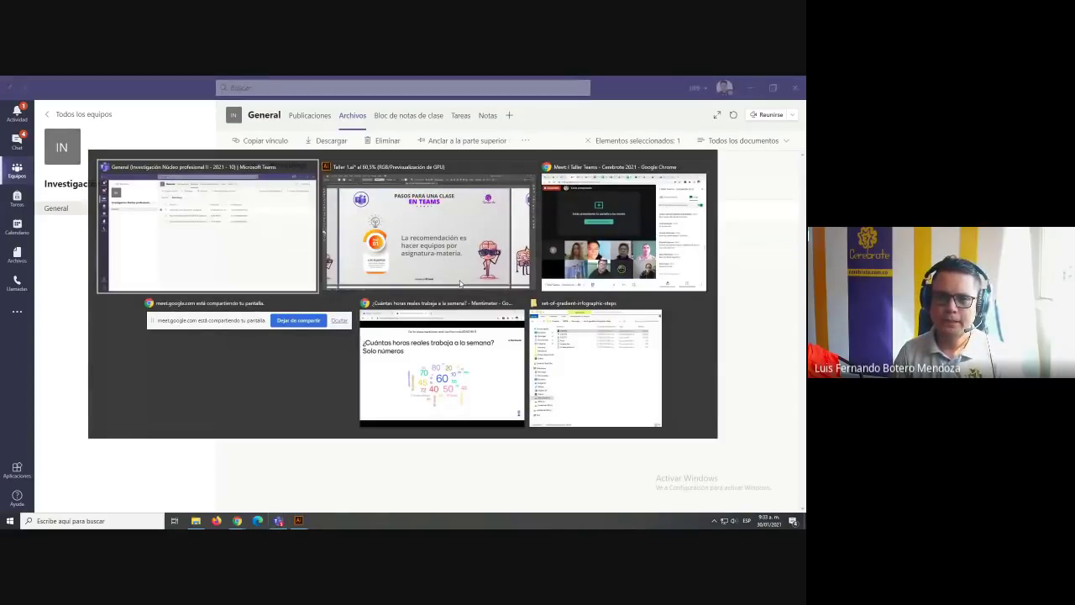
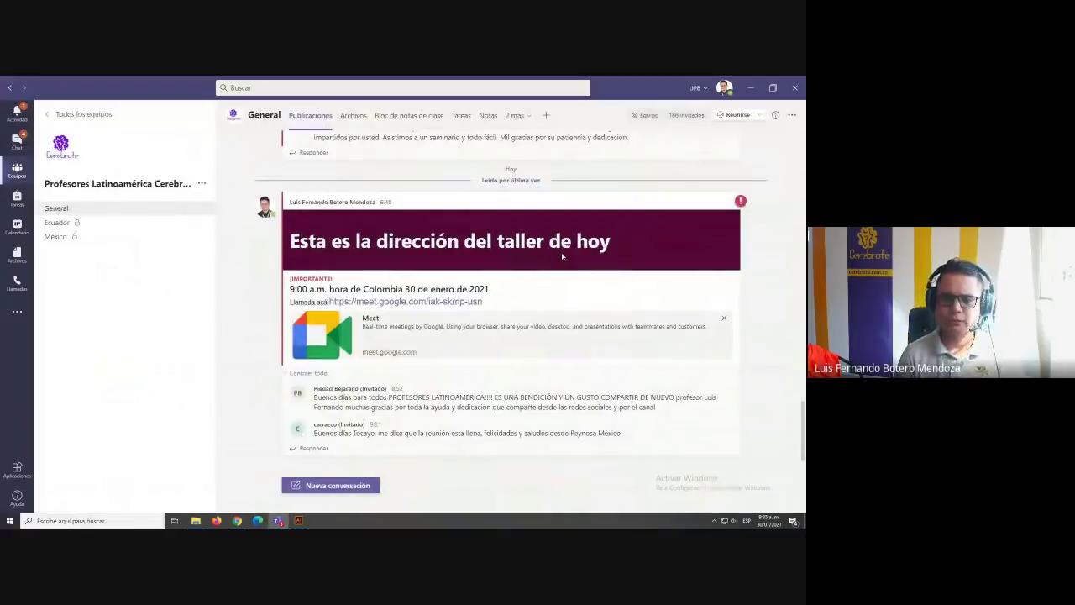
View the General channel's options and the team management page of Profesores Latinoamérica Cerebrote, and return to the General posts
mouse_move(561, 251)
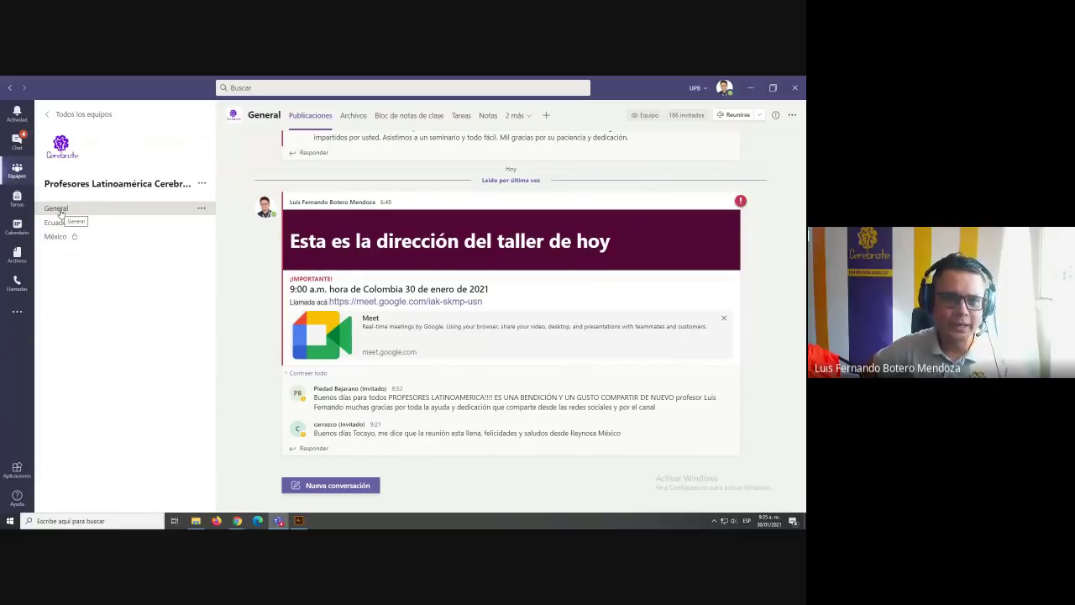
click(202, 207)
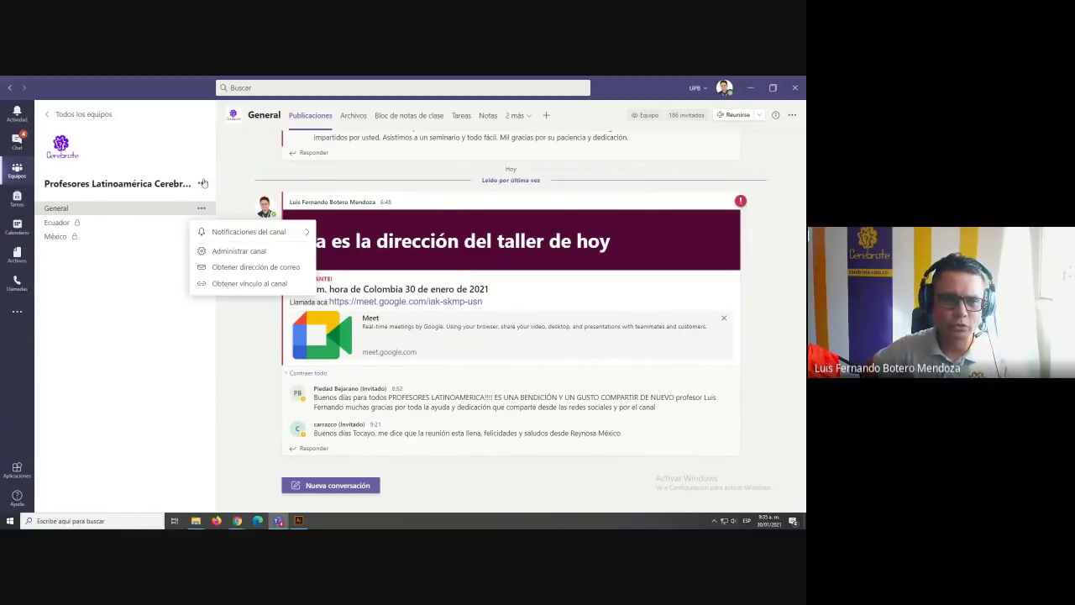
click(201, 183)
click(223, 203)
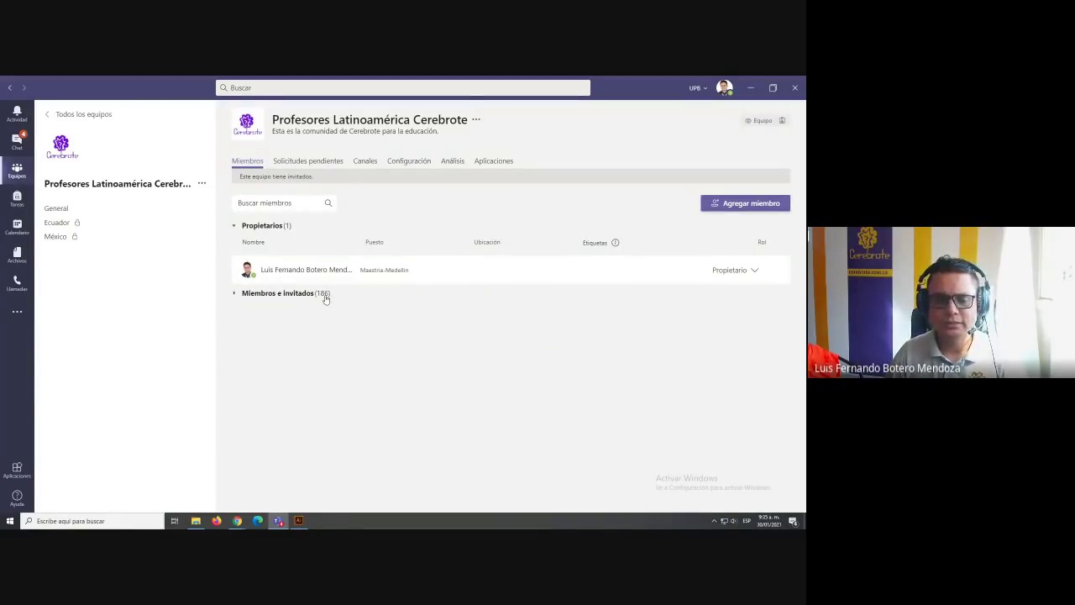
click(71, 213)
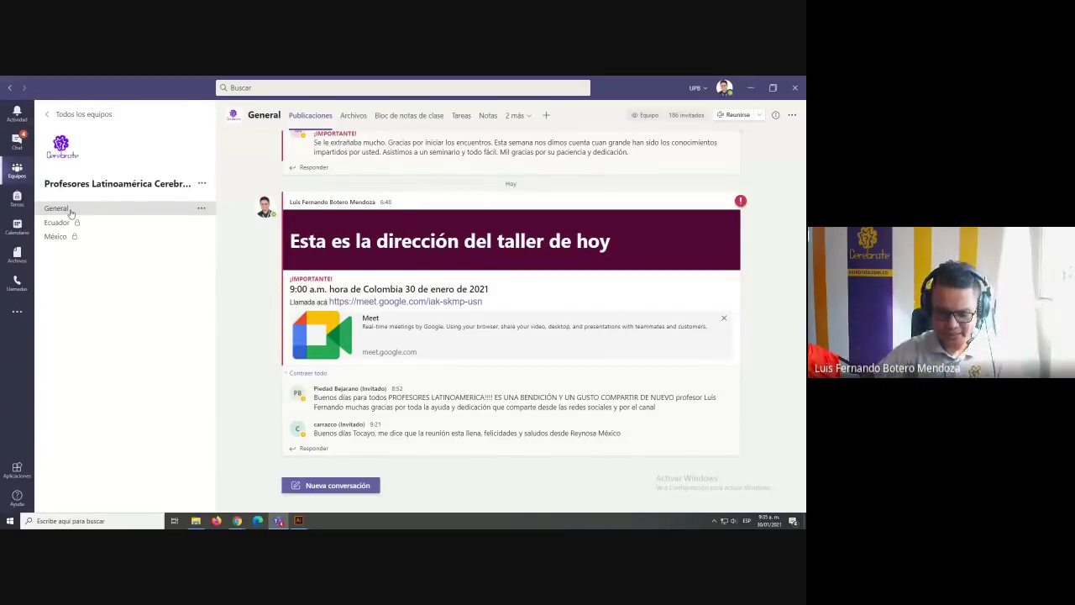
Switch to the Illustrator slide for Paso 02 on channels, point out the red and yellow hexagons, and return to Microsoft Teams
key(alt+Tab)
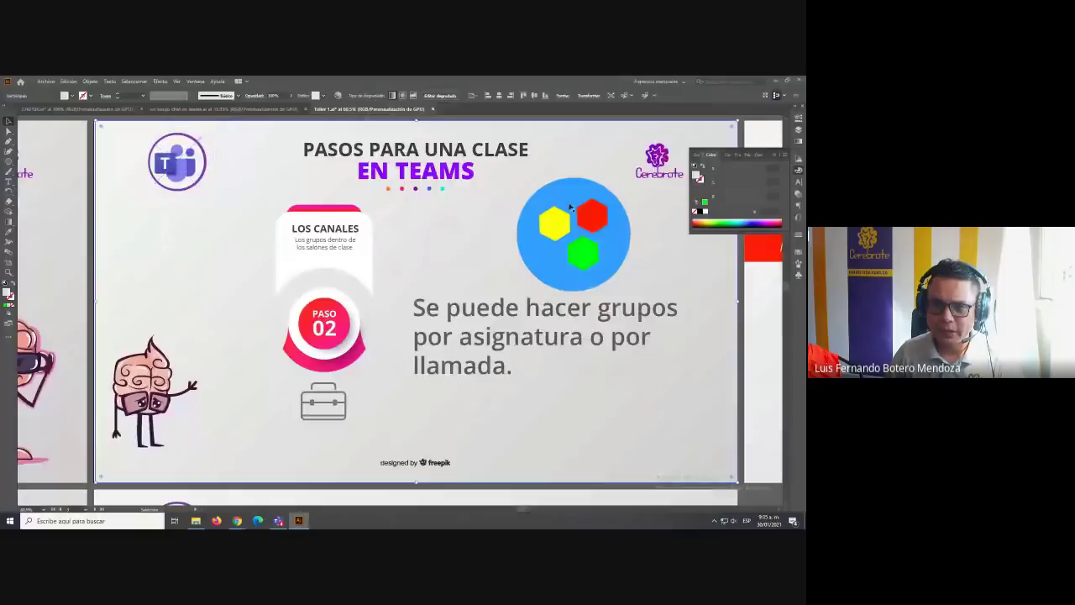
click(591, 240)
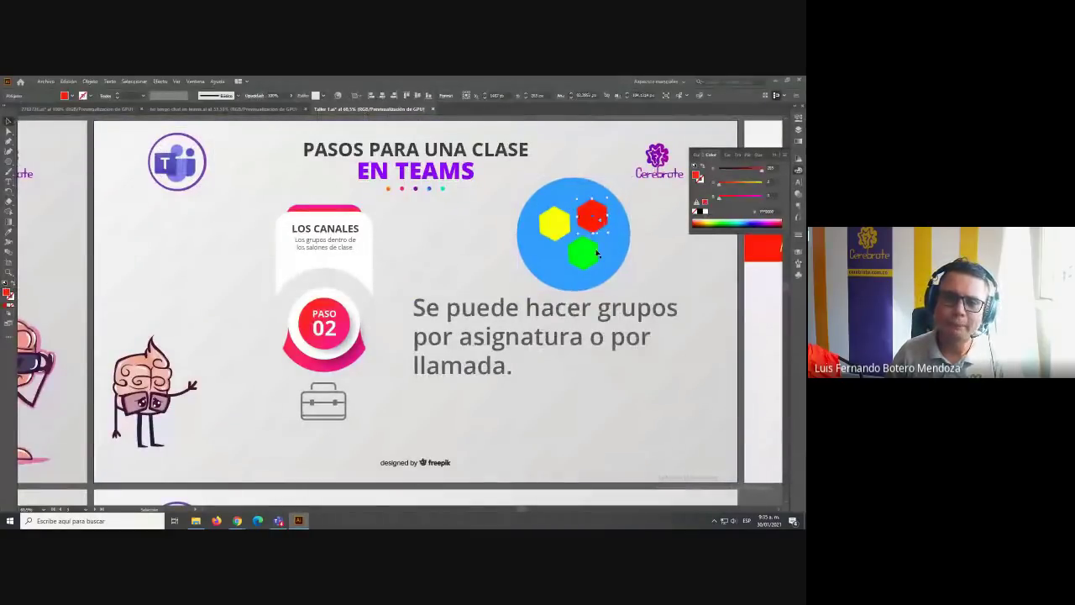
click(556, 230)
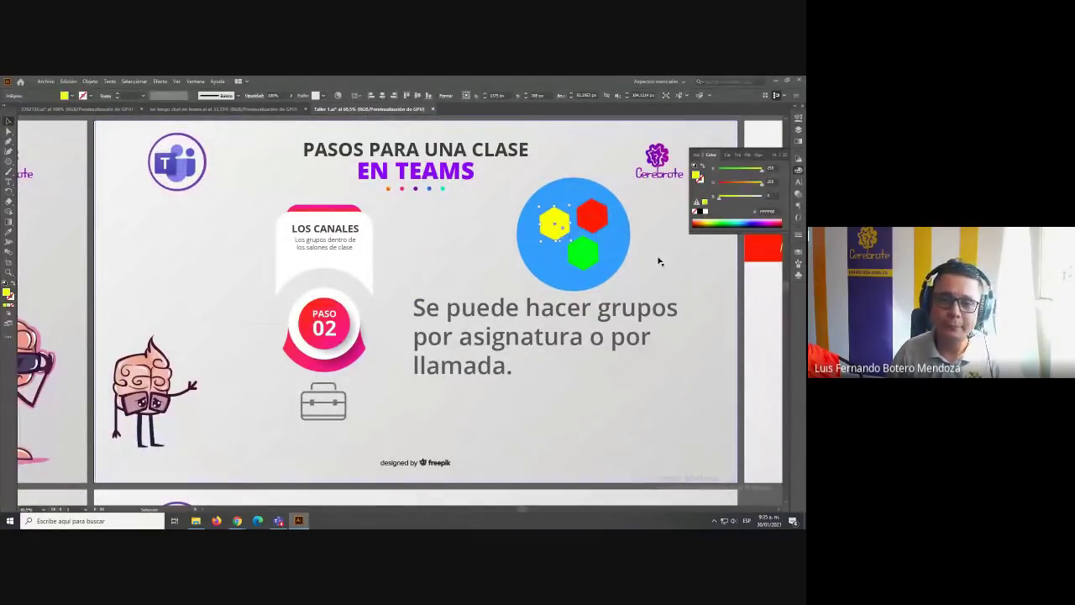
key(alt+Tab)
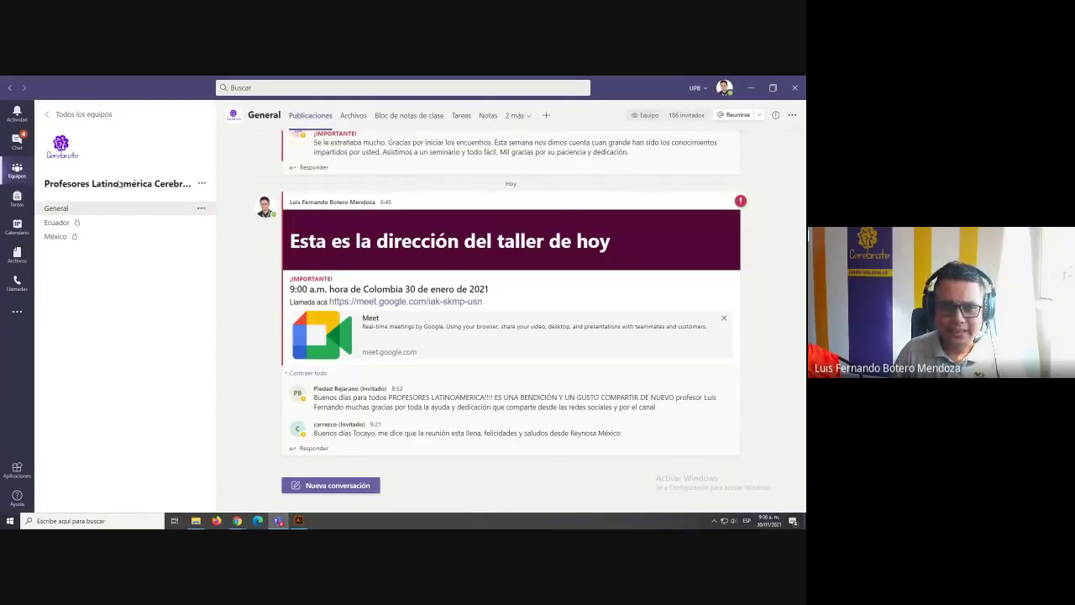
Create a channel named Suecia in Profesores Latinoamérica Cerebrote with its privacy set to Privado, and continue to adding members
click(202, 184)
click(235, 221)
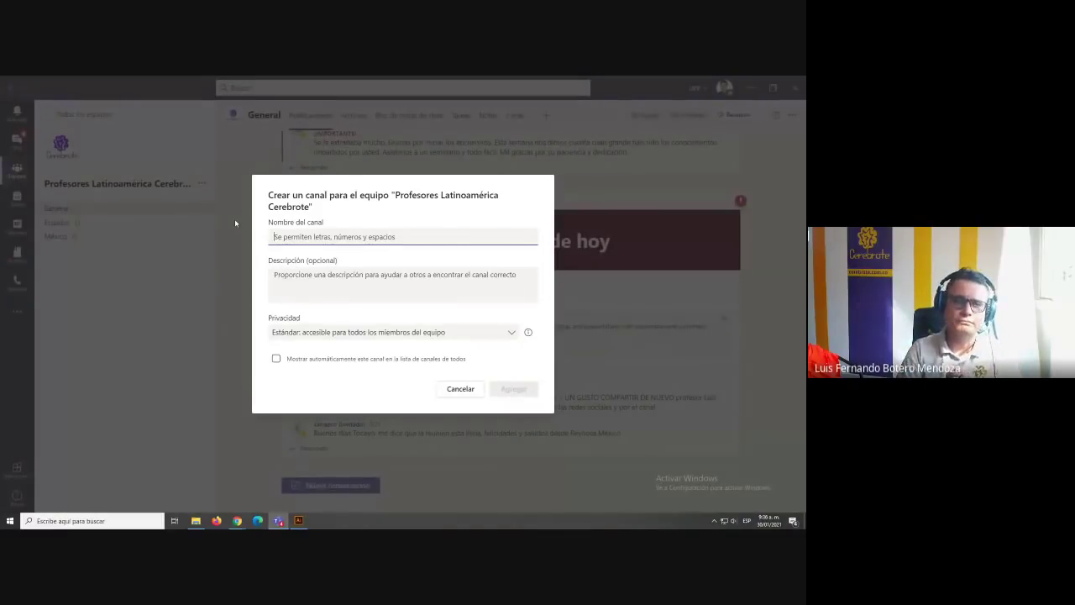
text(Suecia)
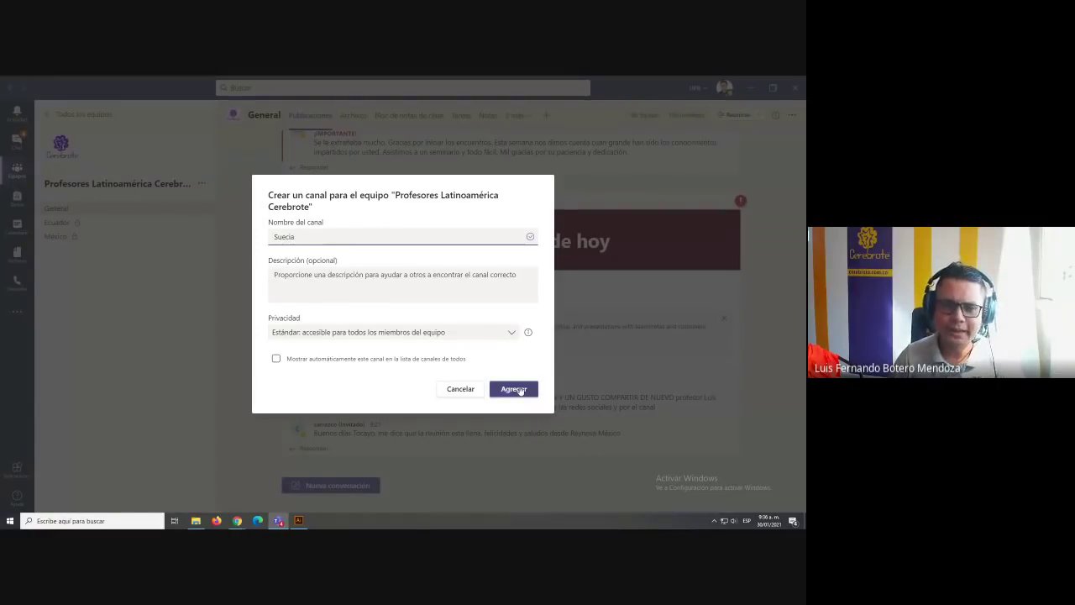
click(337, 333)
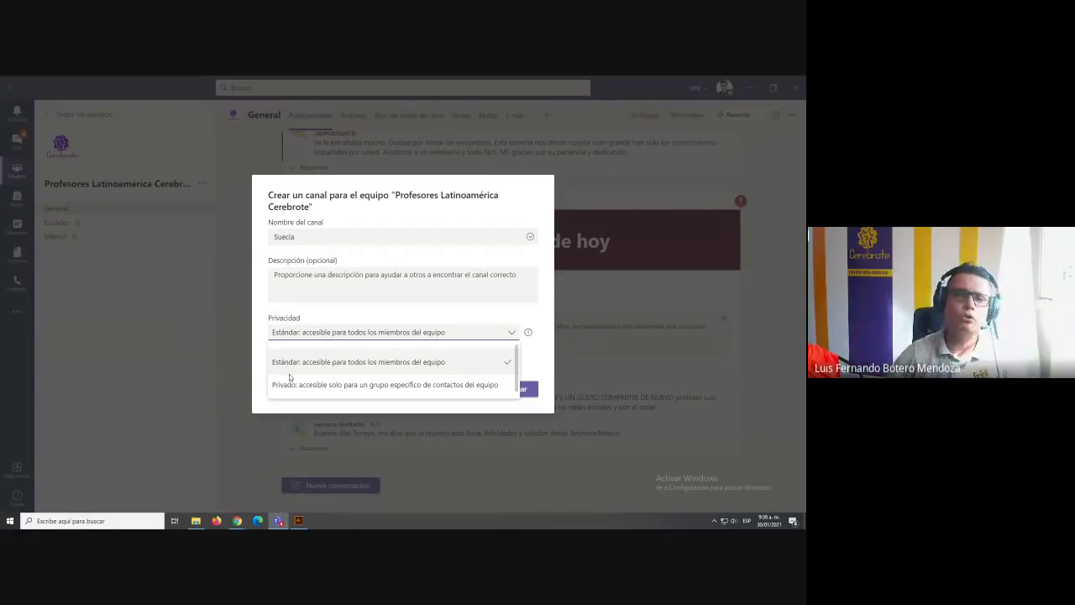
click(315, 384)
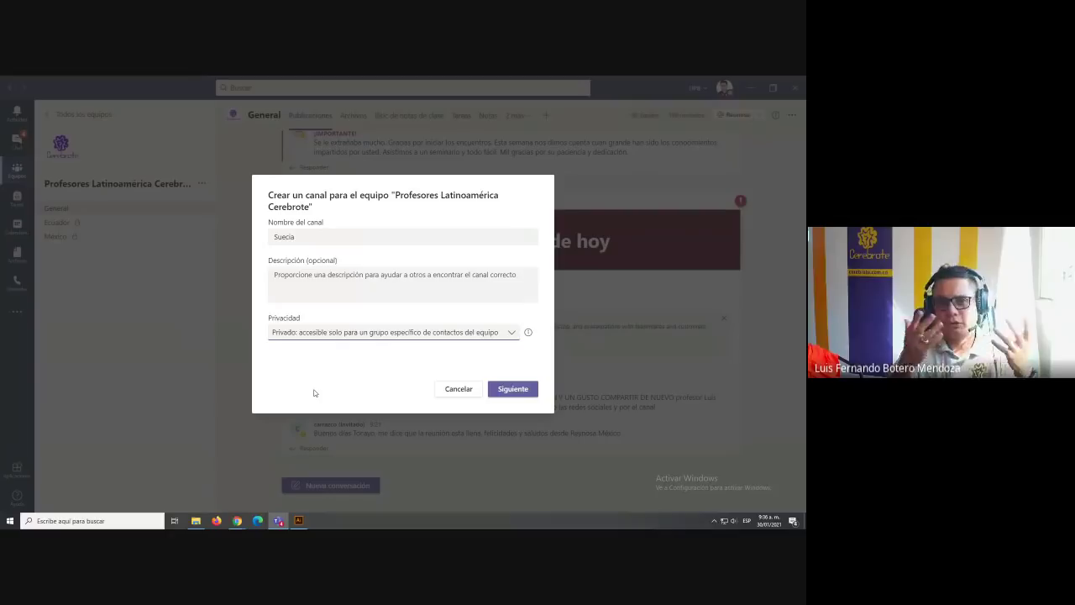
click(522, 390)
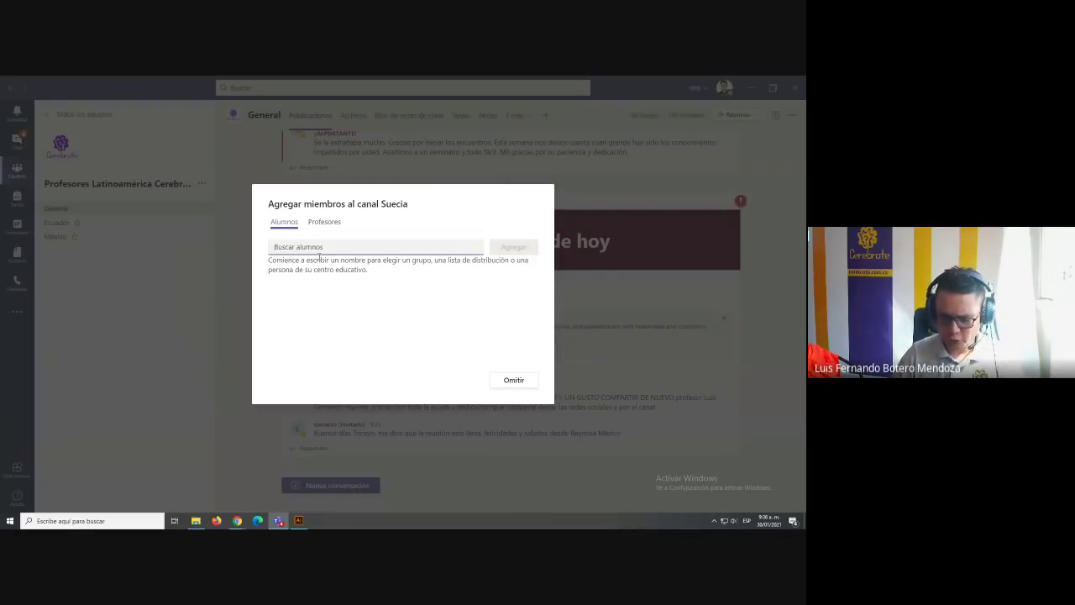
Search the students by first name, add the first matching person to the Suecia channel, and finish without further members
text(erika)
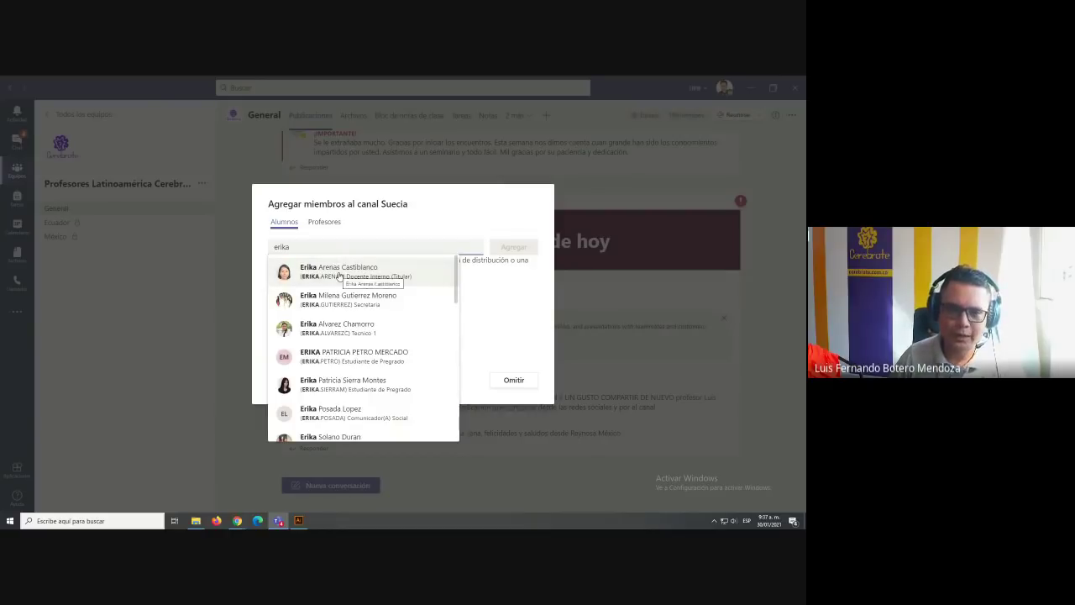
click(340, 272)
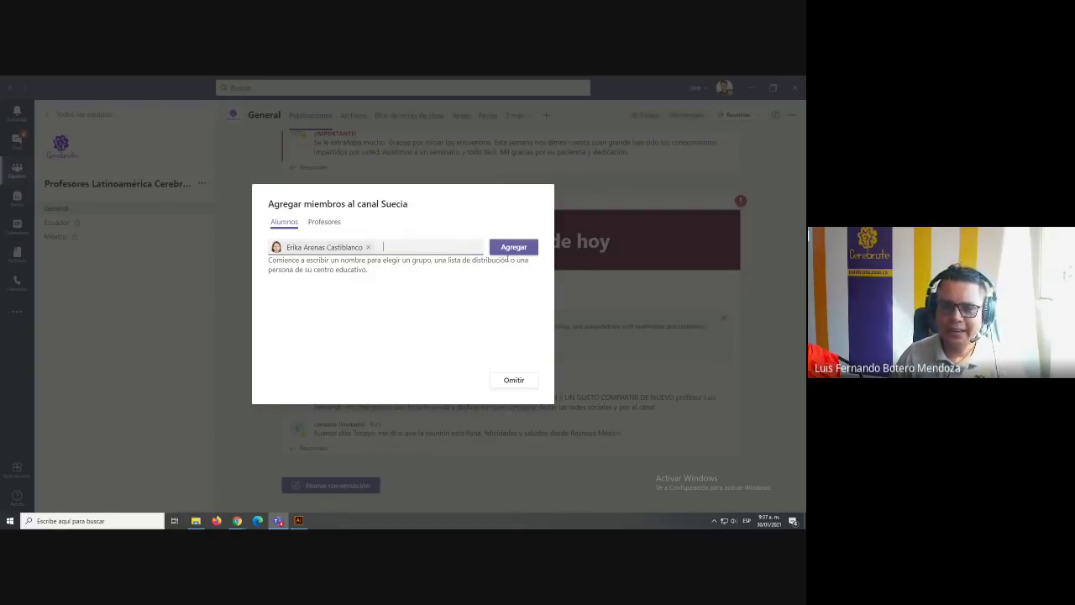
click(504, 254)
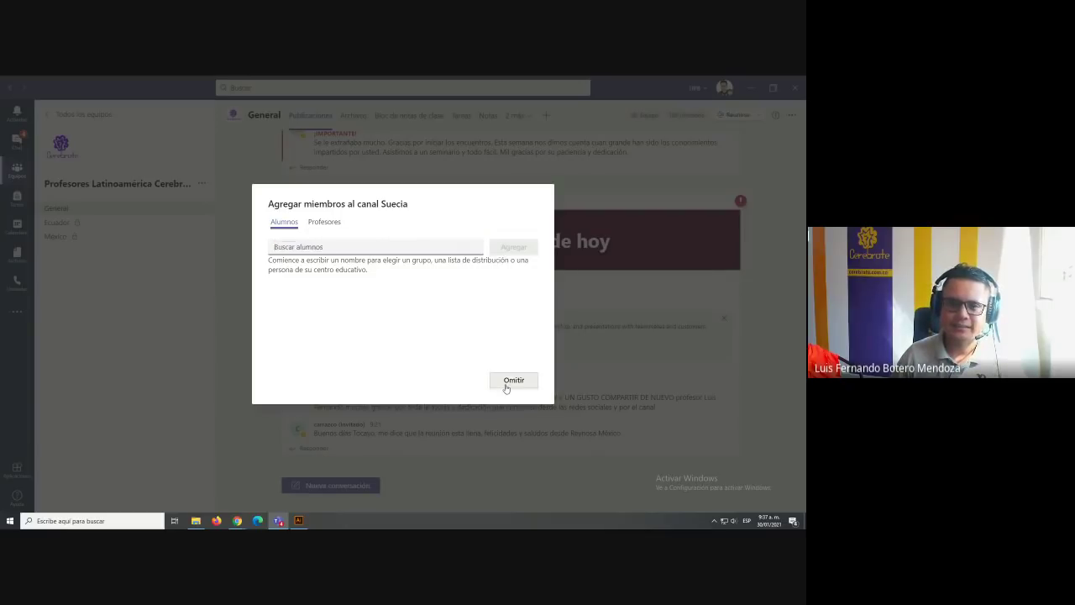
click(508, 384)
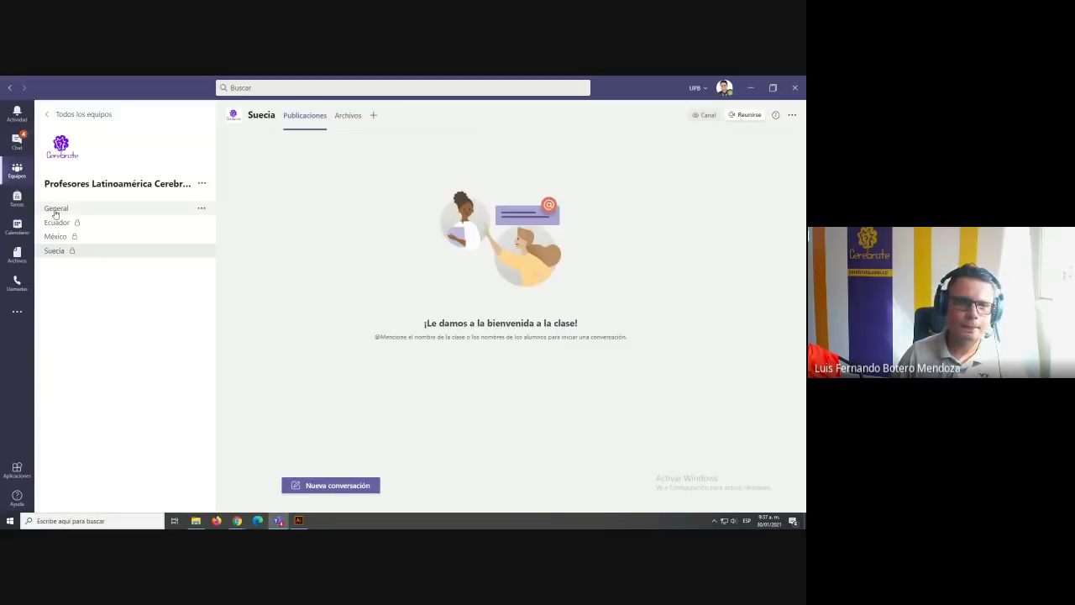
Look through the posts of the General, Ecuador, México and Suecia channels in turn, ending on General
click(58, 210)
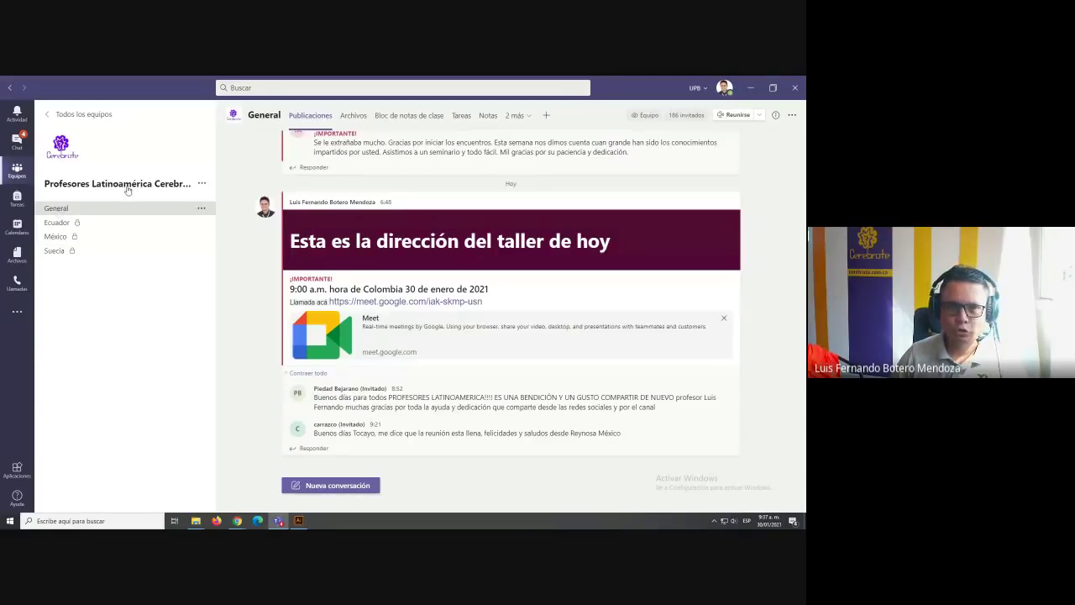
click(61, 221)
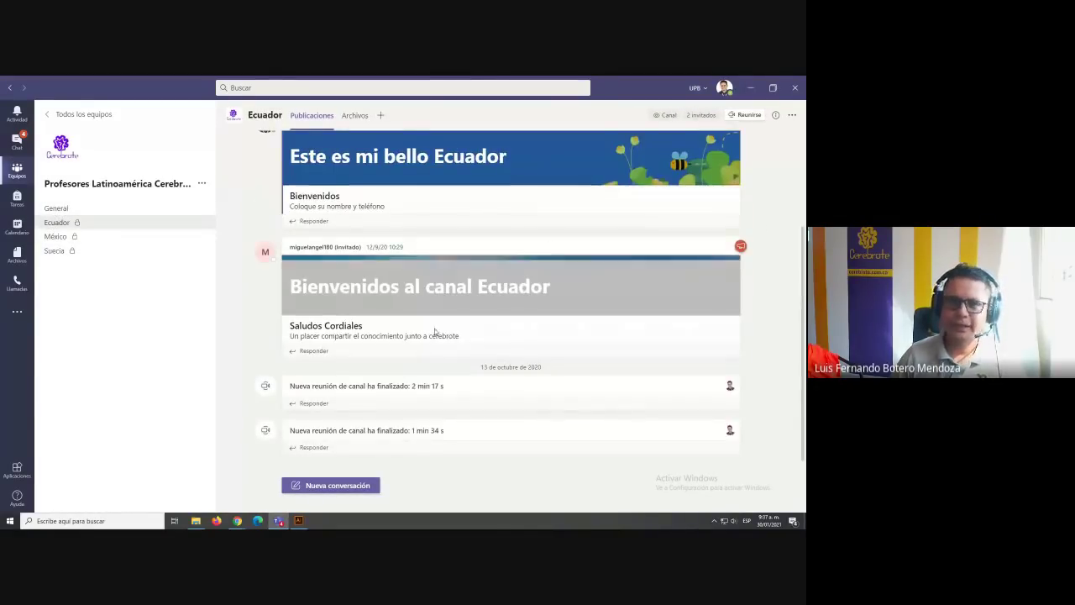
click(55, 238)
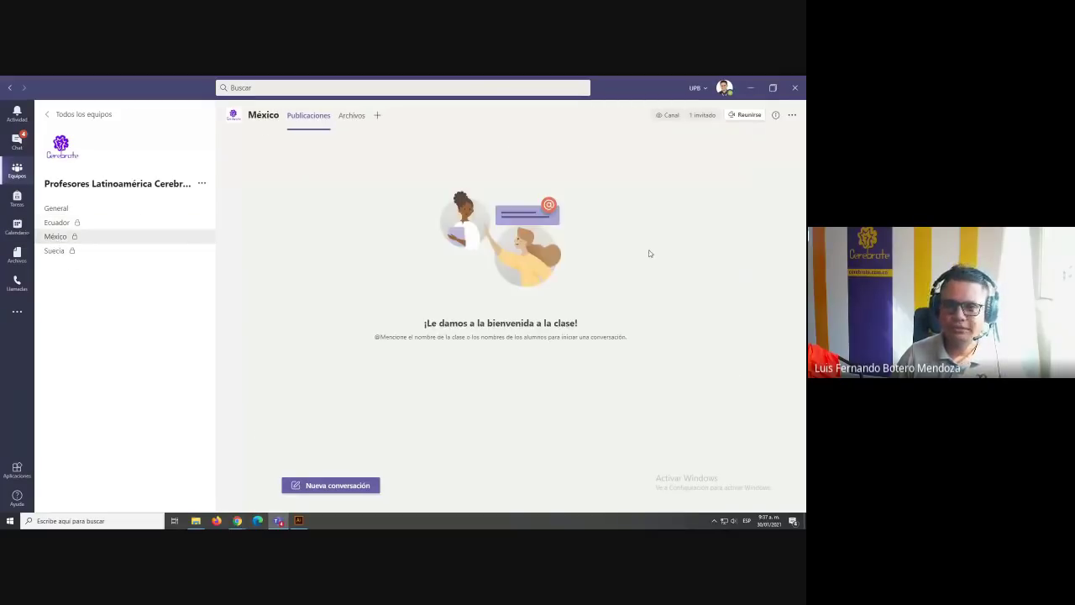
click(54, 251)
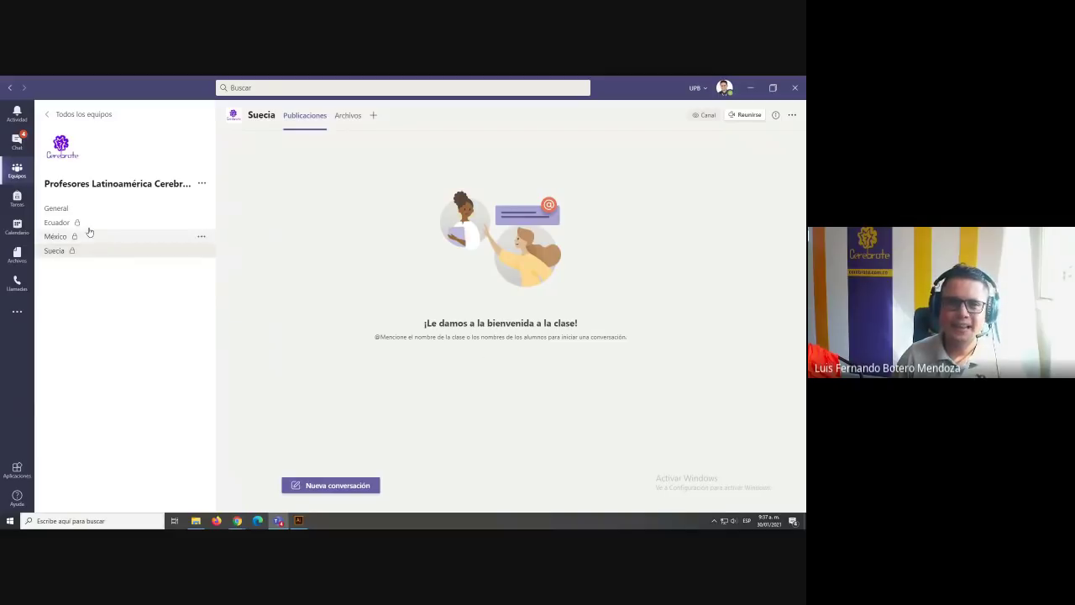
click(57, 223)
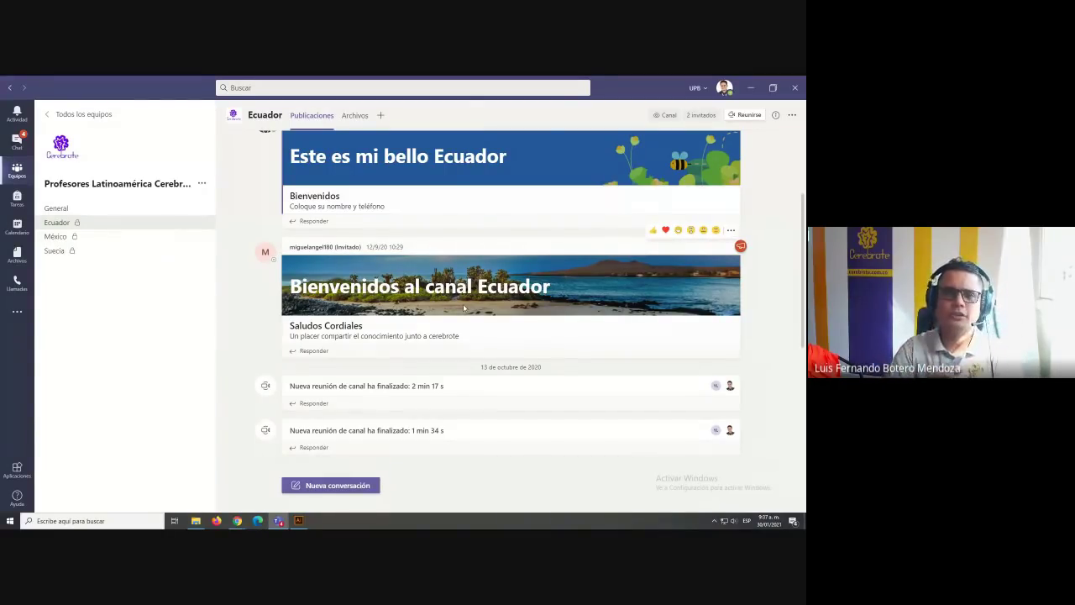
click(58, 239)
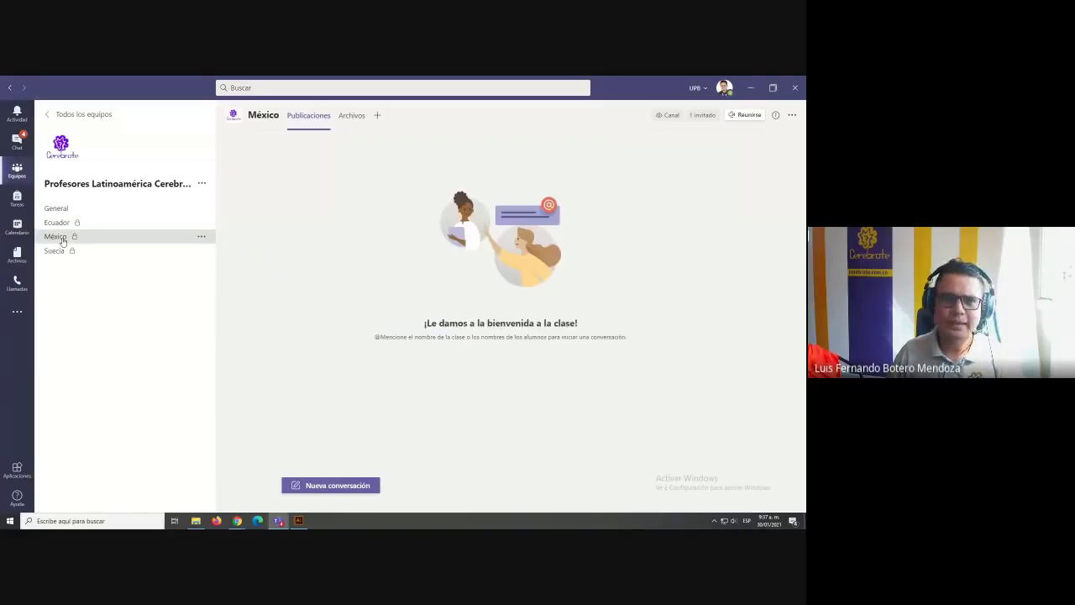
click(59, 252)
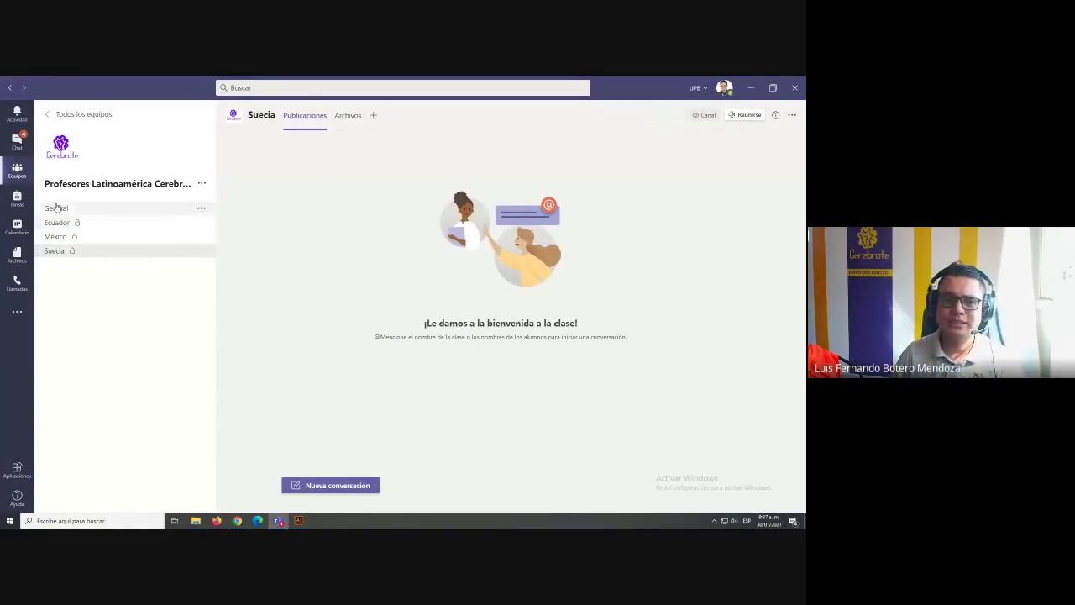
click(57, 210)
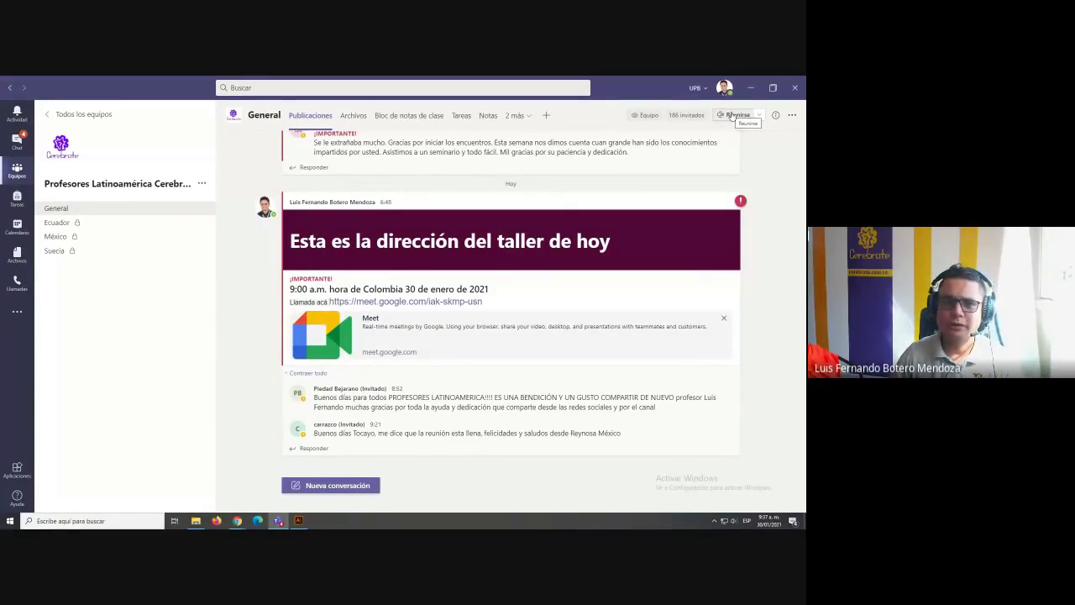
Compare the posts of the Ecuador, Suecia and General channels again, and switch to the Google Meet window with the workshop chat
click(57, 223)
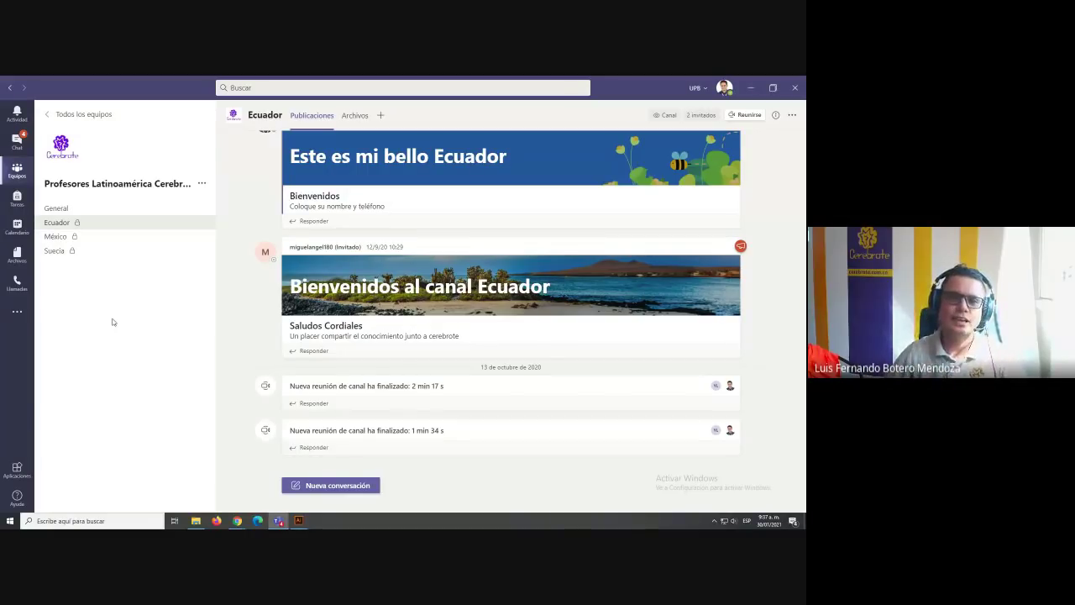
click(53, 250)
click(53, 210)
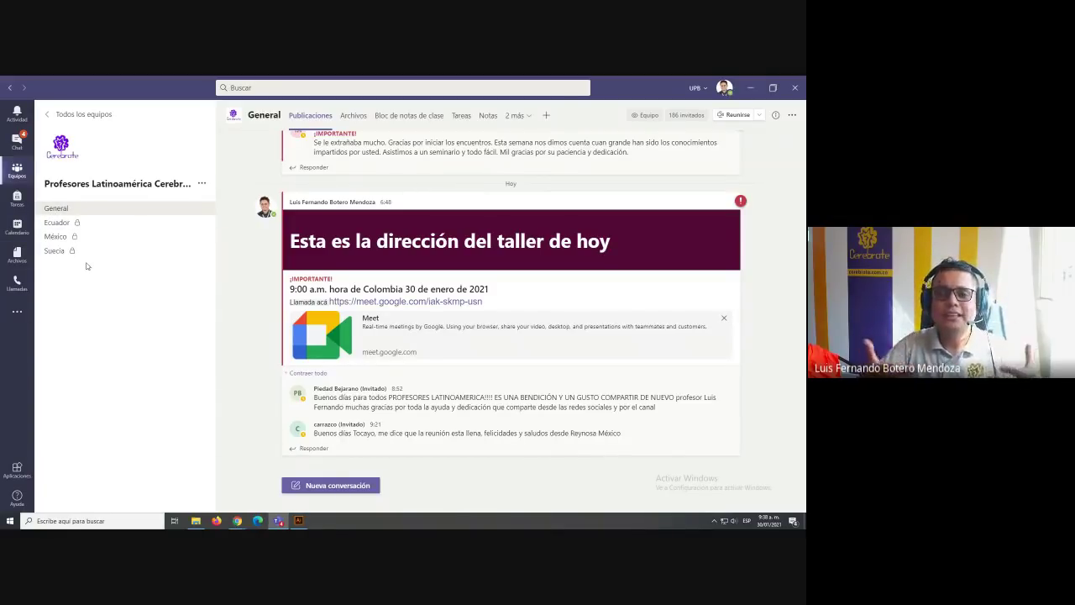
click(58, 221)
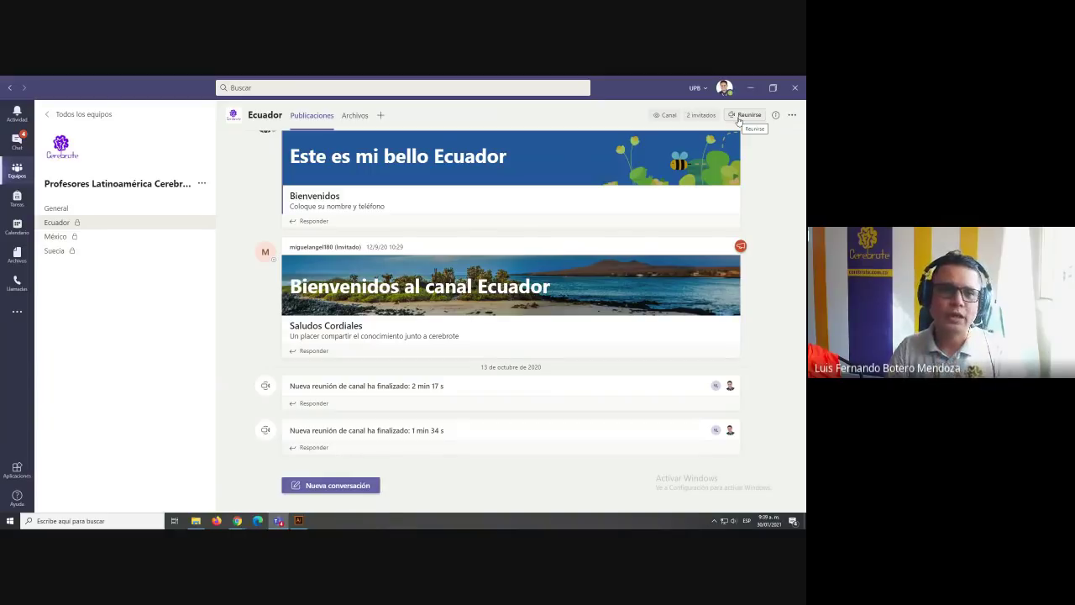
click(63, 211)
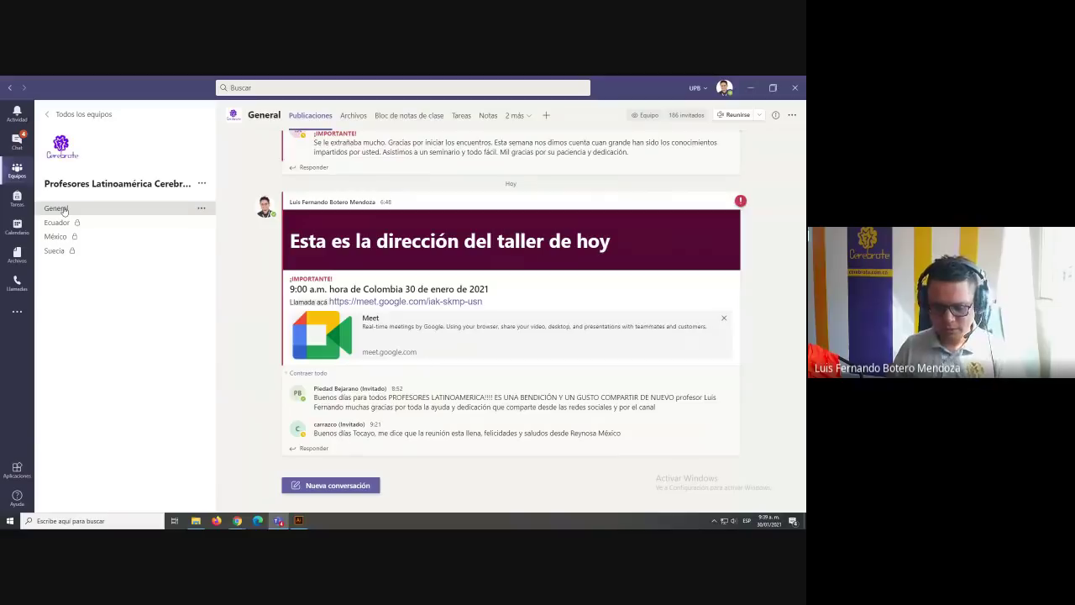
key(alt+Tab)
click(545, 231)
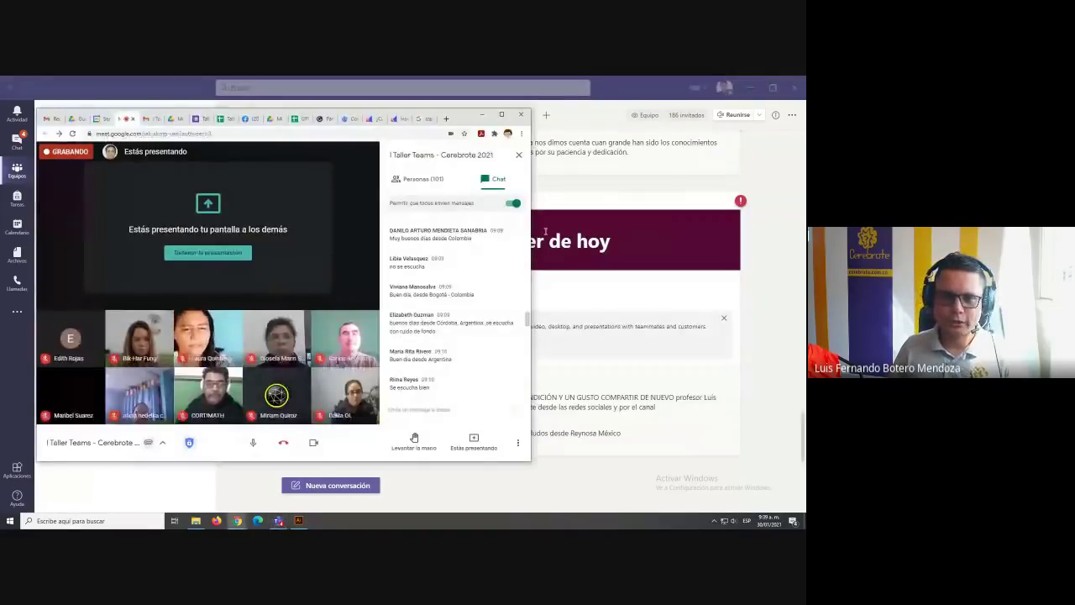
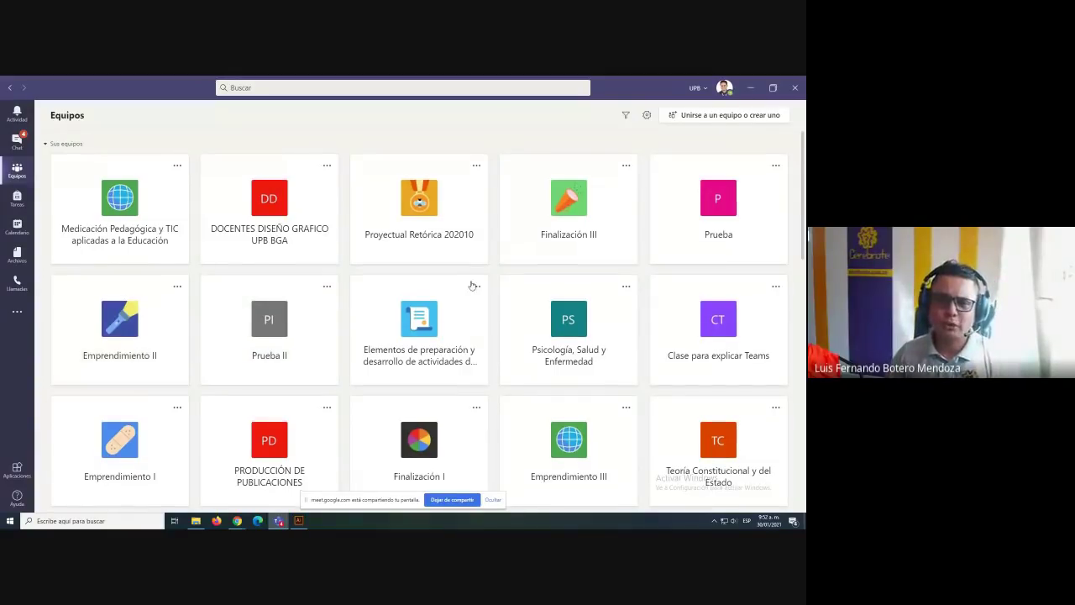
Open the Prueba team, go to its management page, and inspect the list of members and guests
scroll(497, 307, down, 2)
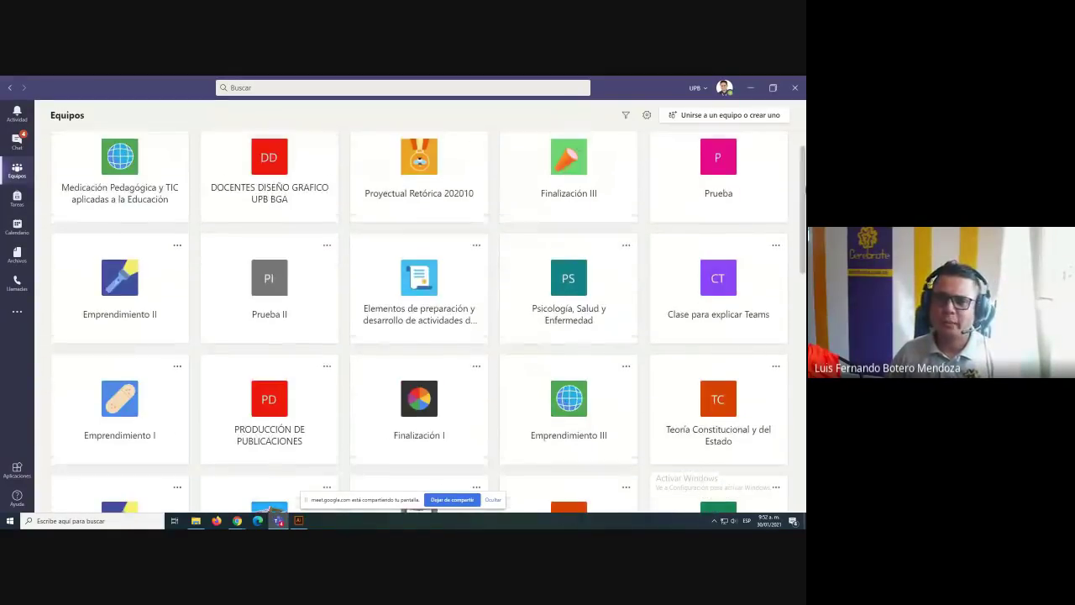
click(769, 191)
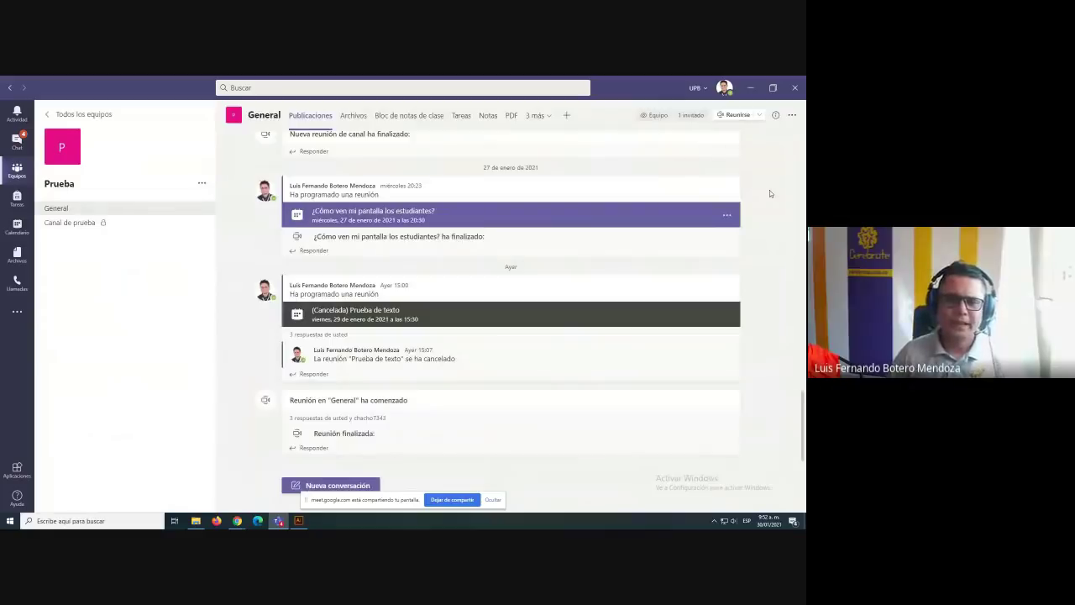
click(202, 183)
click(215, 203)
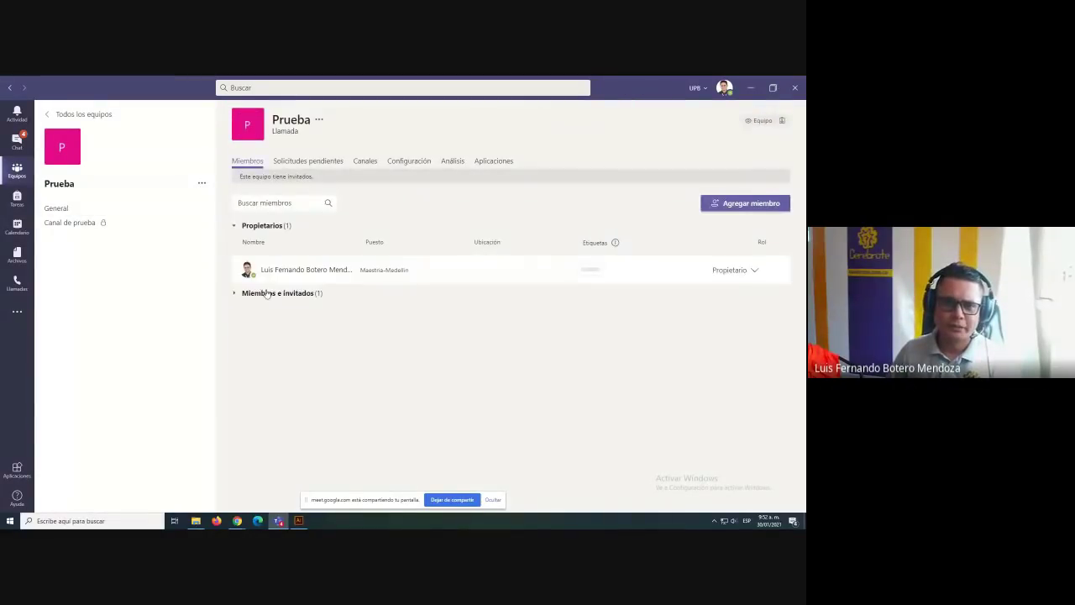
mouse_move(296, 347)
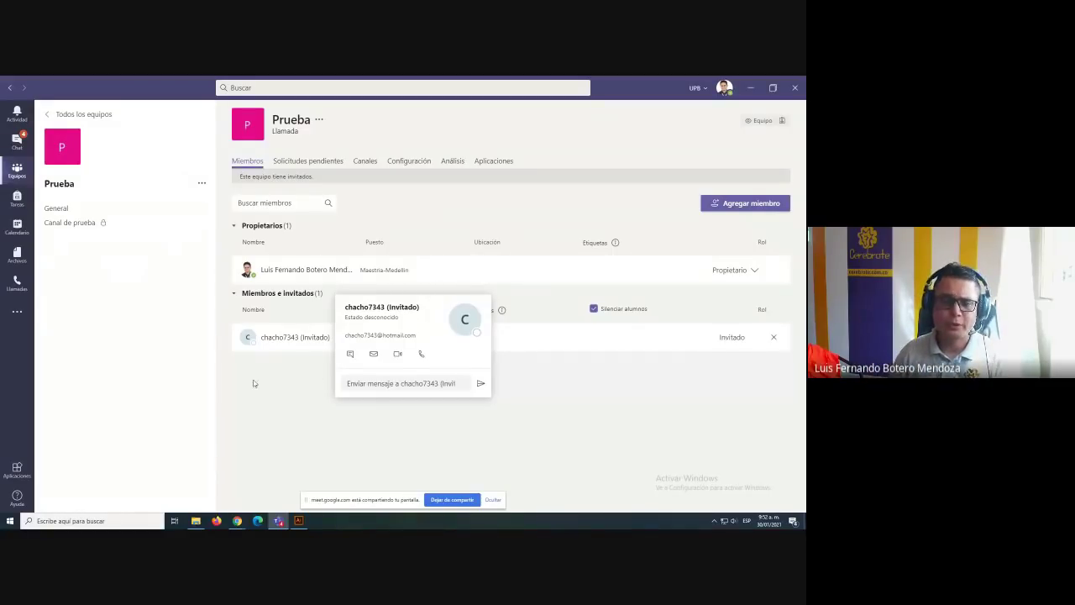
click(236, 294)
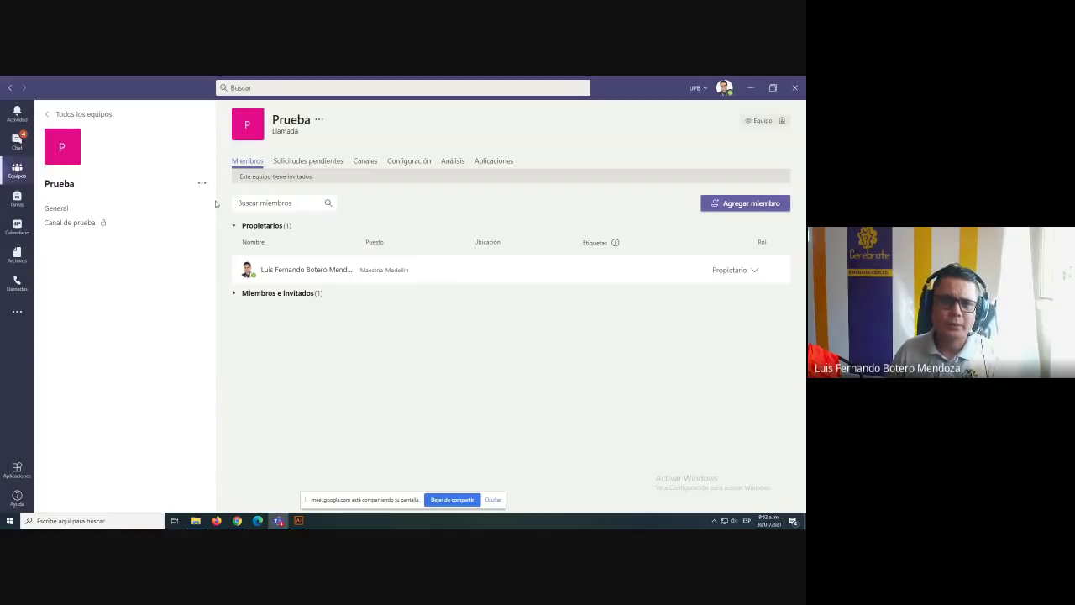
Return to the General channel of the Prueba team and look back through its earlier meeting posts
click(71, 213)
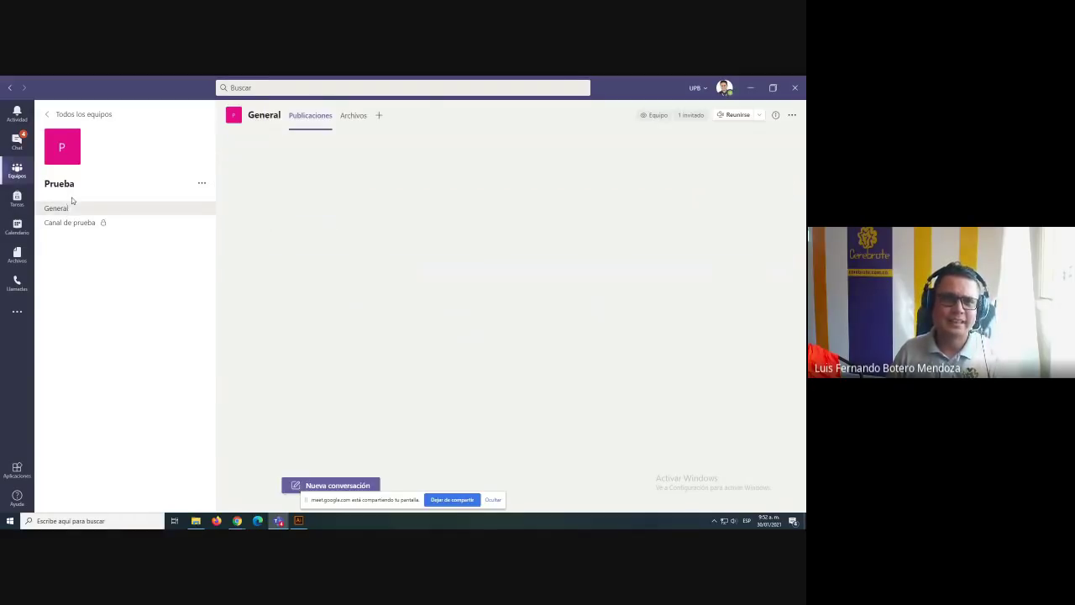
scroll(423, 456, up, 5)
scroll(489, 375, up, 10)
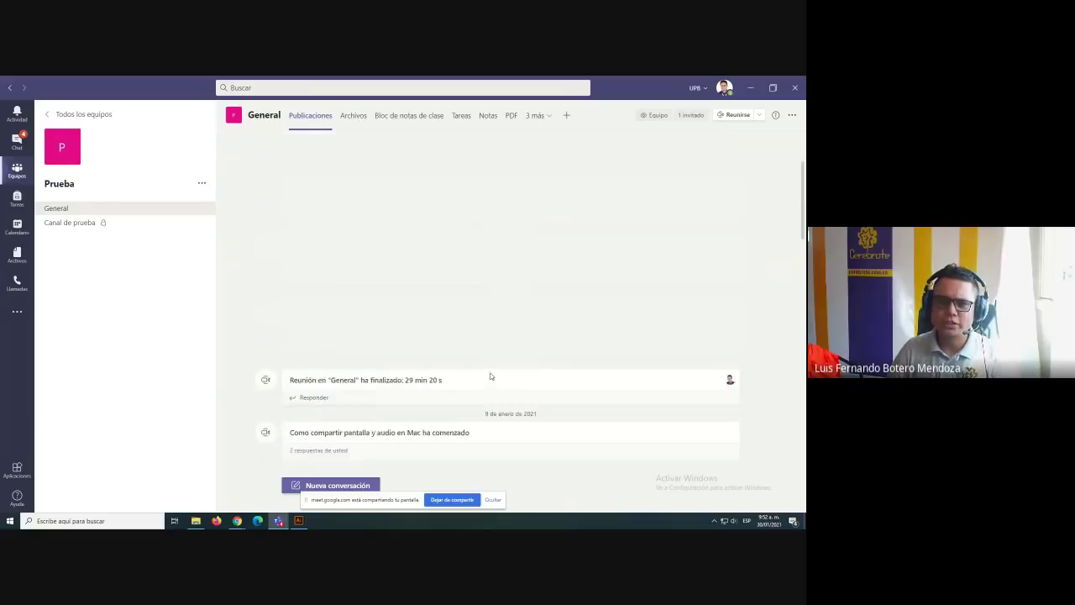
scroll(491, 377, down, 10)
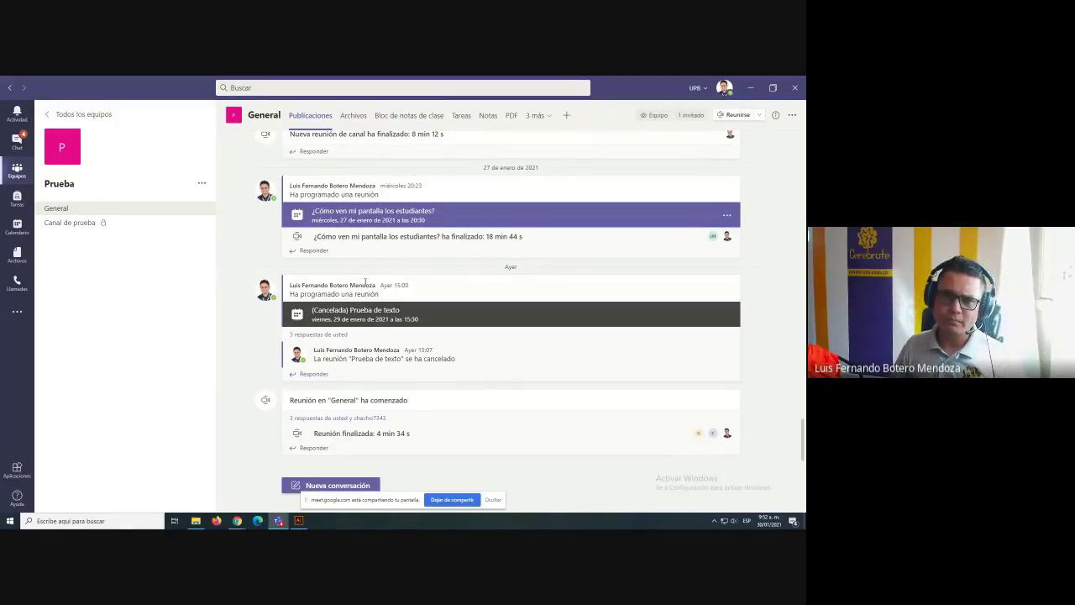
Start creating a new team of type Clase that uses the existing Prueba team as its template
click(84, 114)
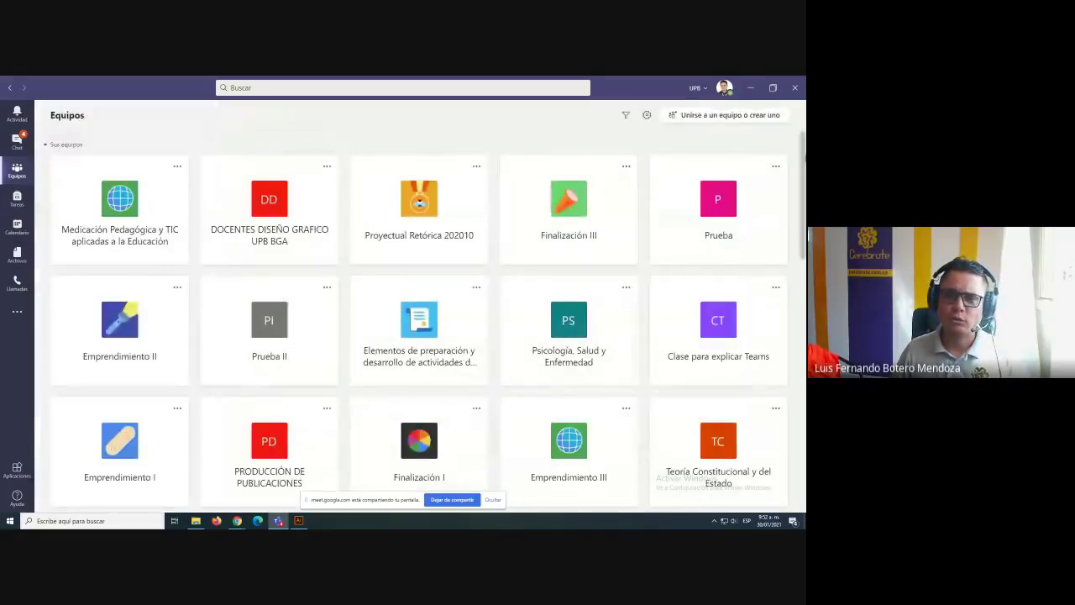
click(713, 115)
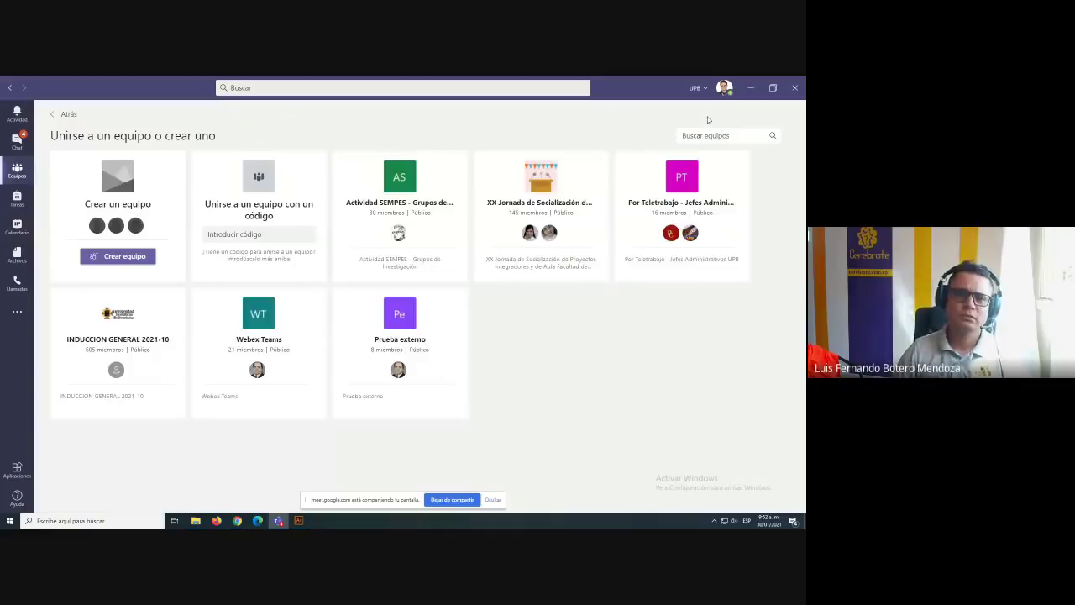
click(118, 256)
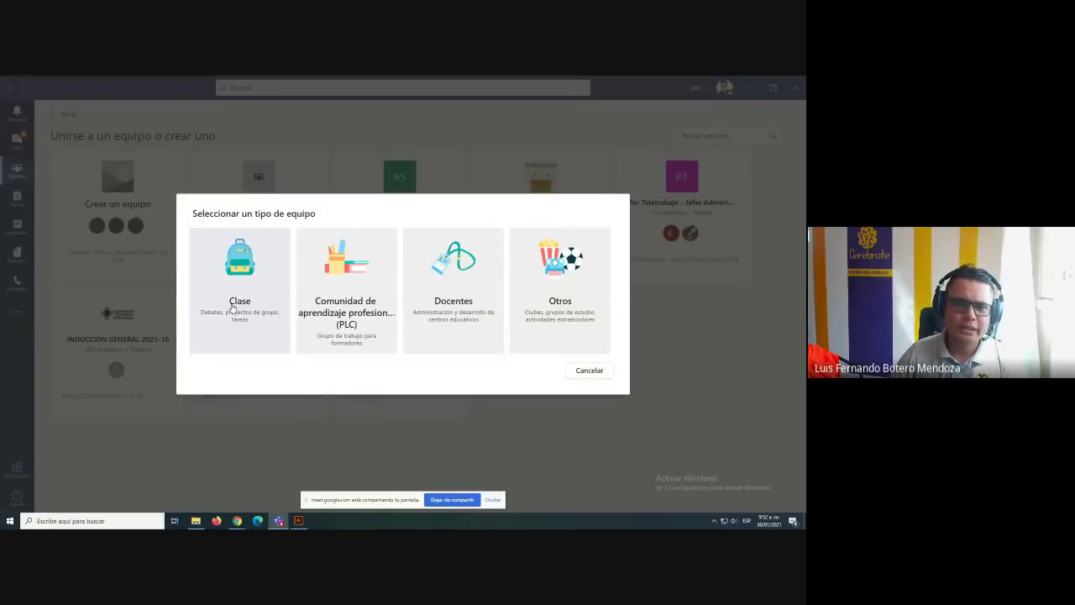
click(234, 308)
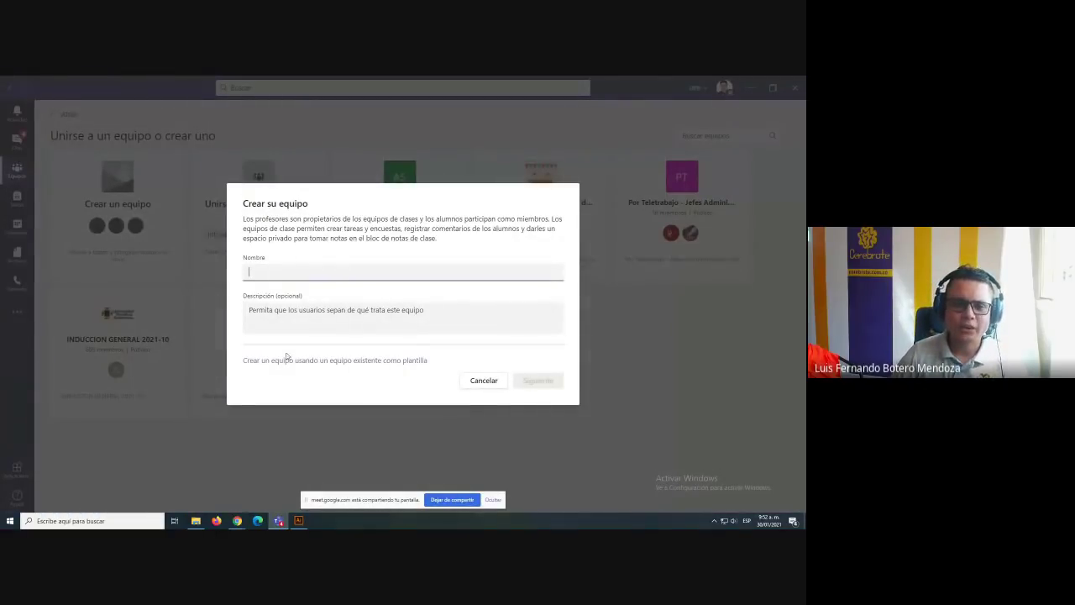
click(332, 360)
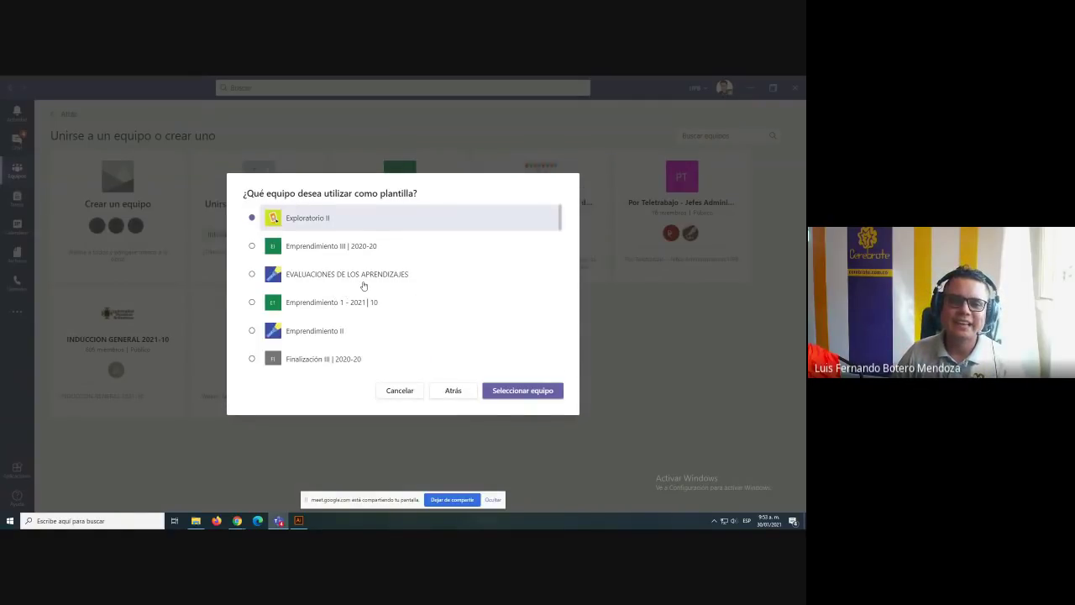
scroll(363, 286, down, 3)
scroll(364, 287, down, 15)
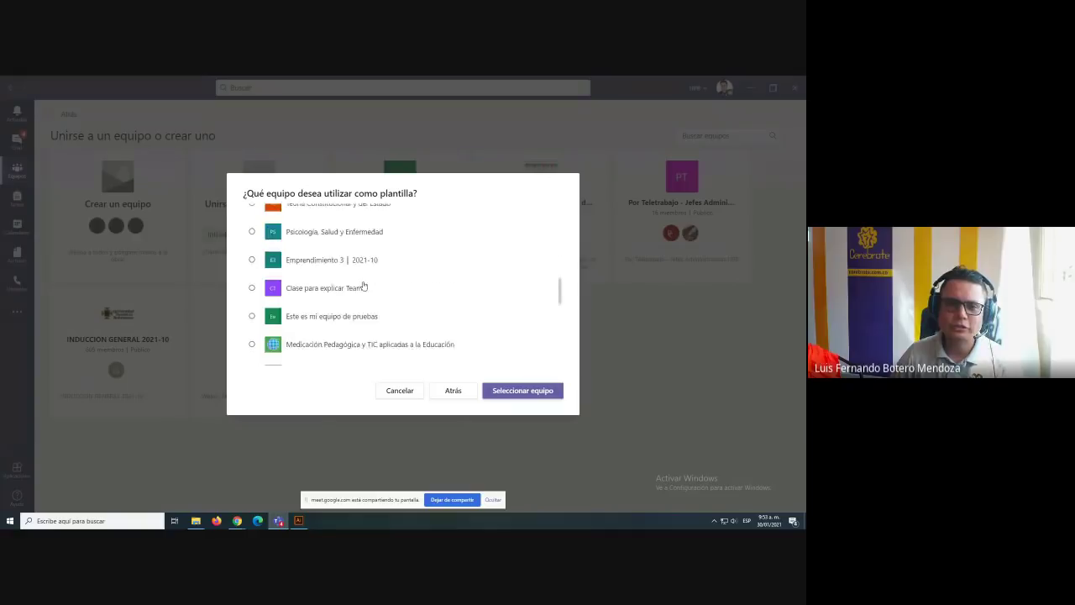
scroll(364, 286, up, 3)
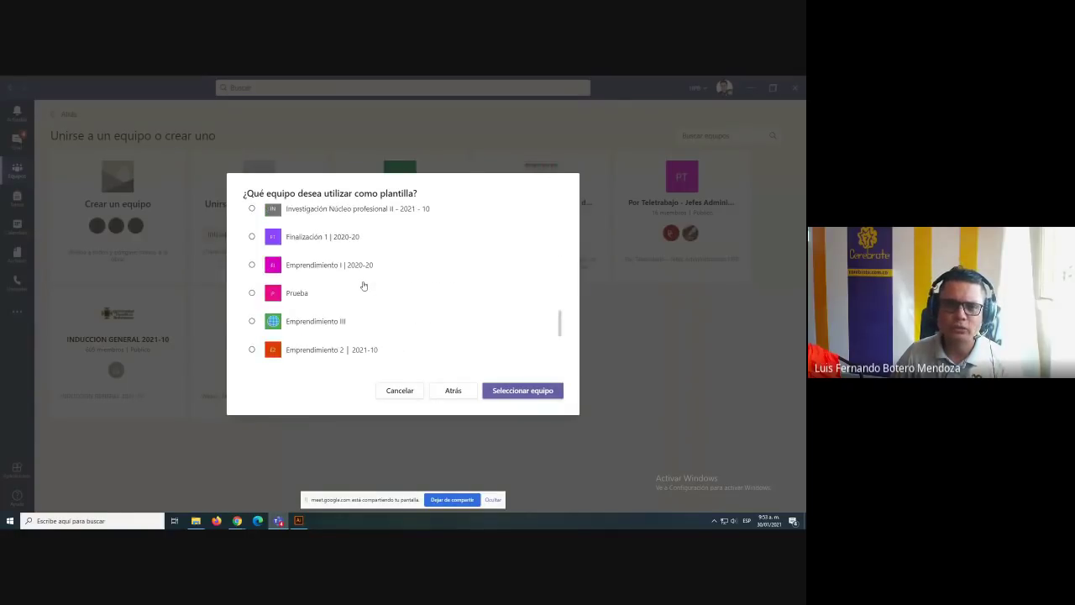
click(252, 294)
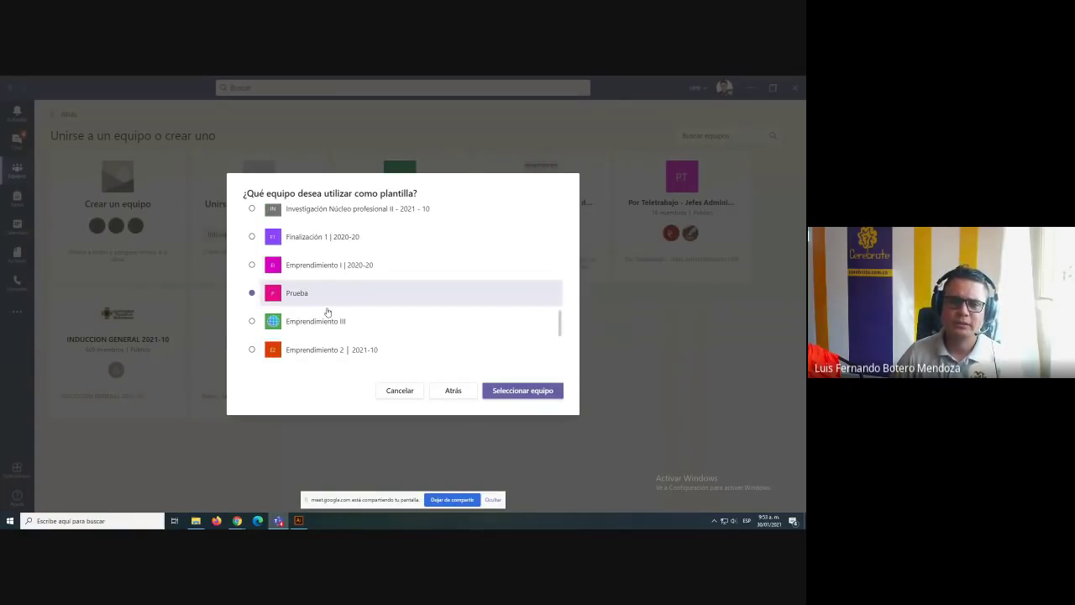
click(501, 393)
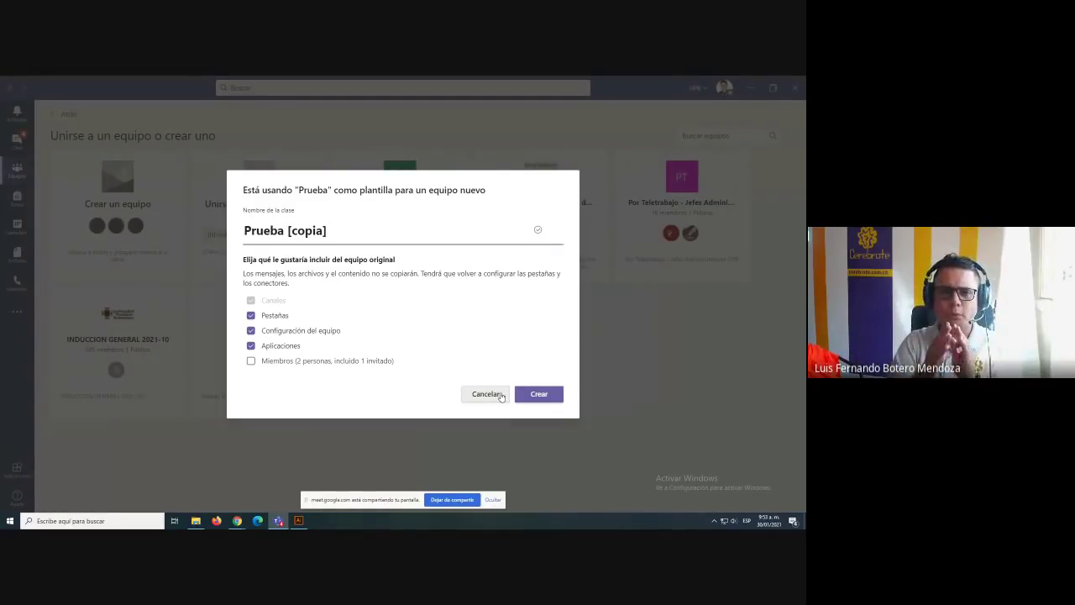
Name the copied class Pruebas 2021, include the original team's Miembros, and cancel the team creation
key(ctrl+a)
text(P)
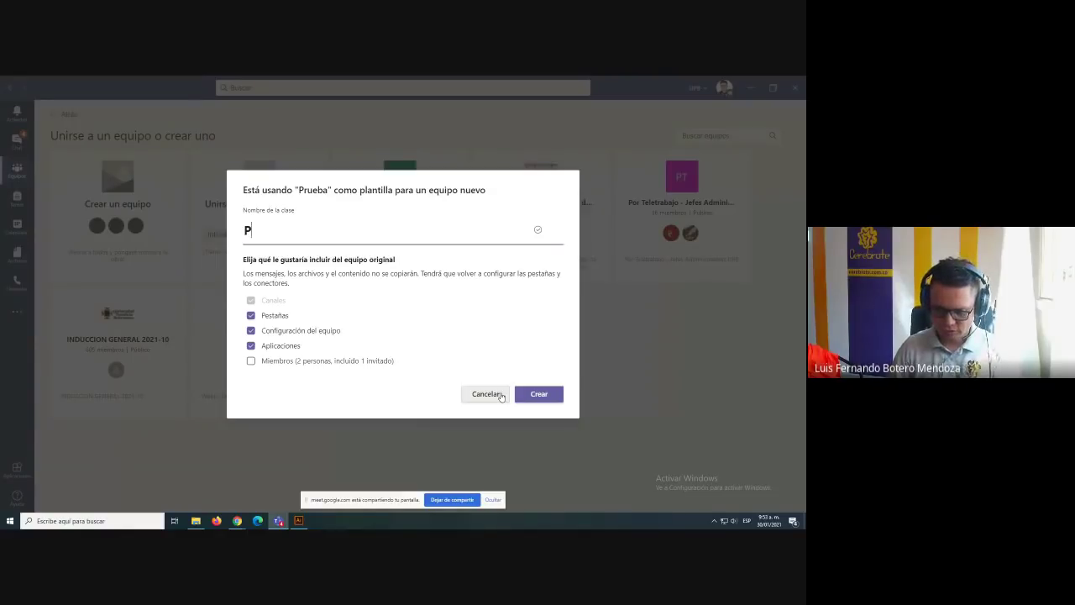
text(ruebas 2021)
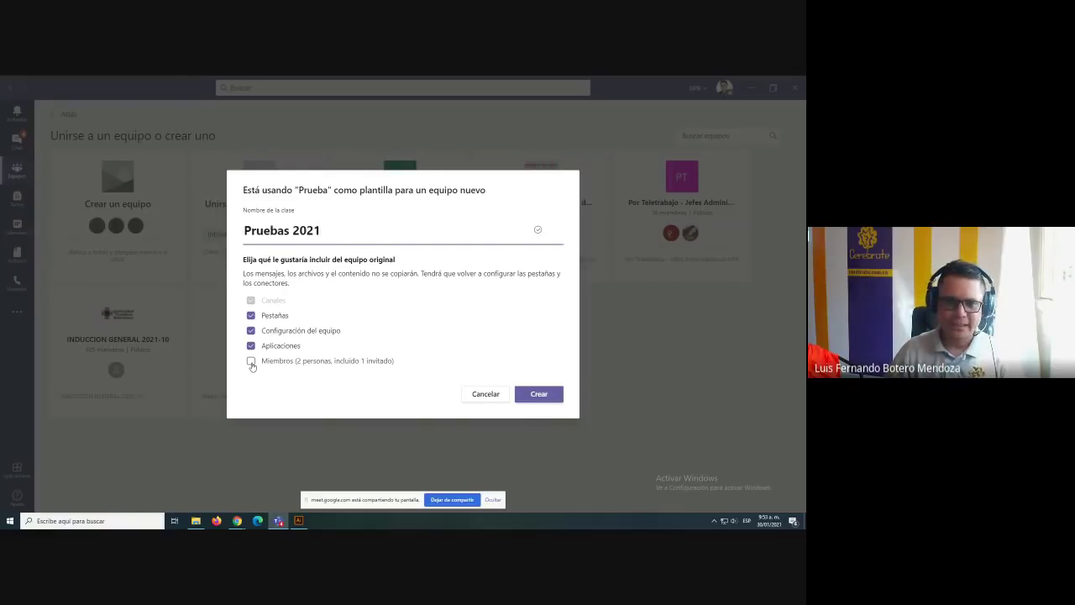
key(ctrl+plus)
key(ctrl+plus)
key(ctrl+plus)
key(ctrl+plus)
key(ctrl+plus)
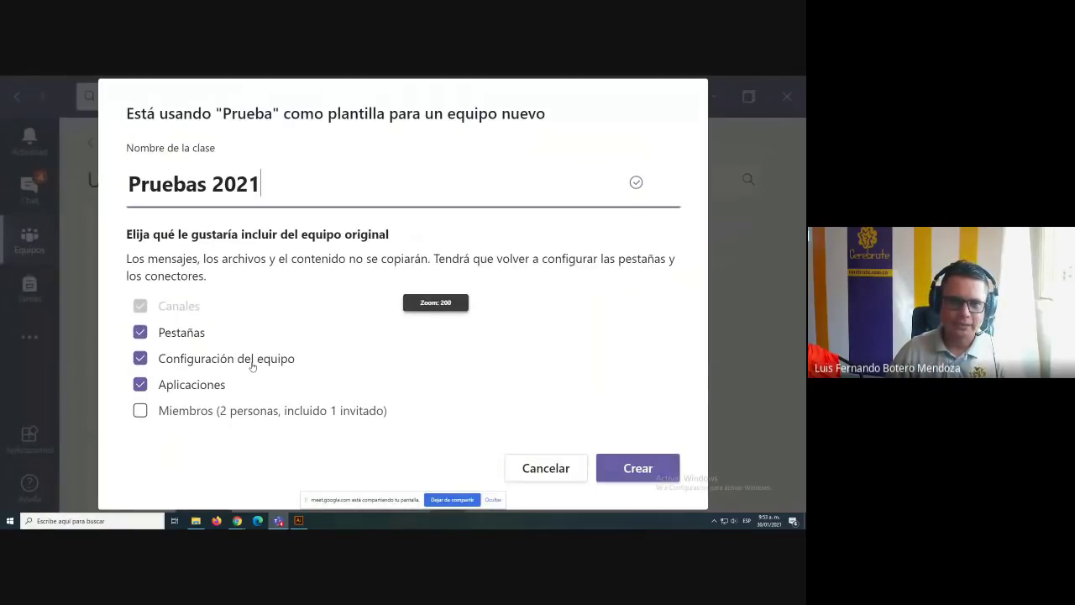
click(141, 412)
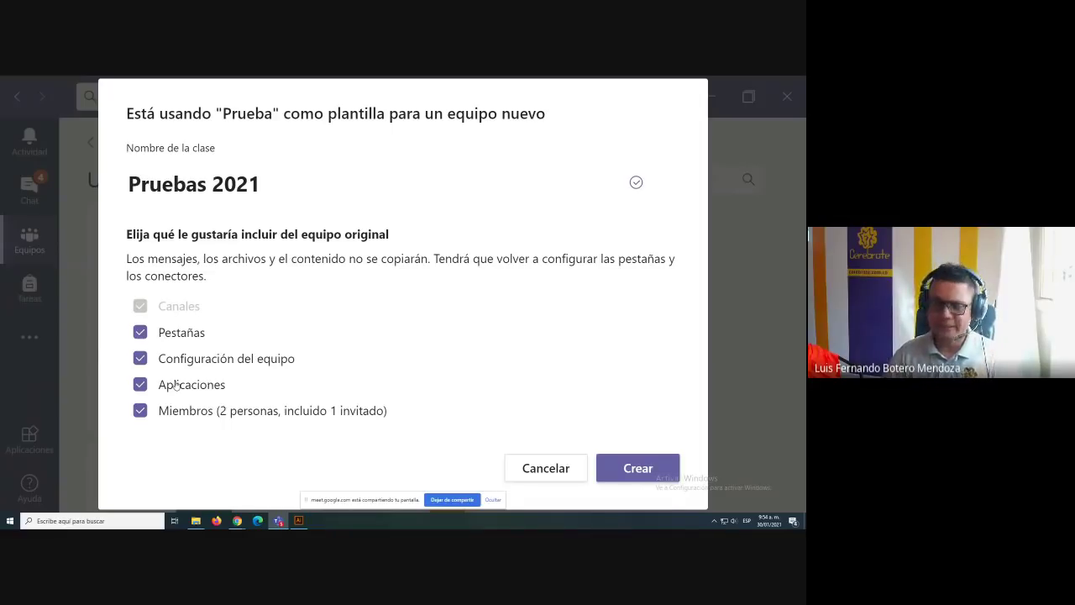
key(ctrl+minus)
key(ctrl+minus)
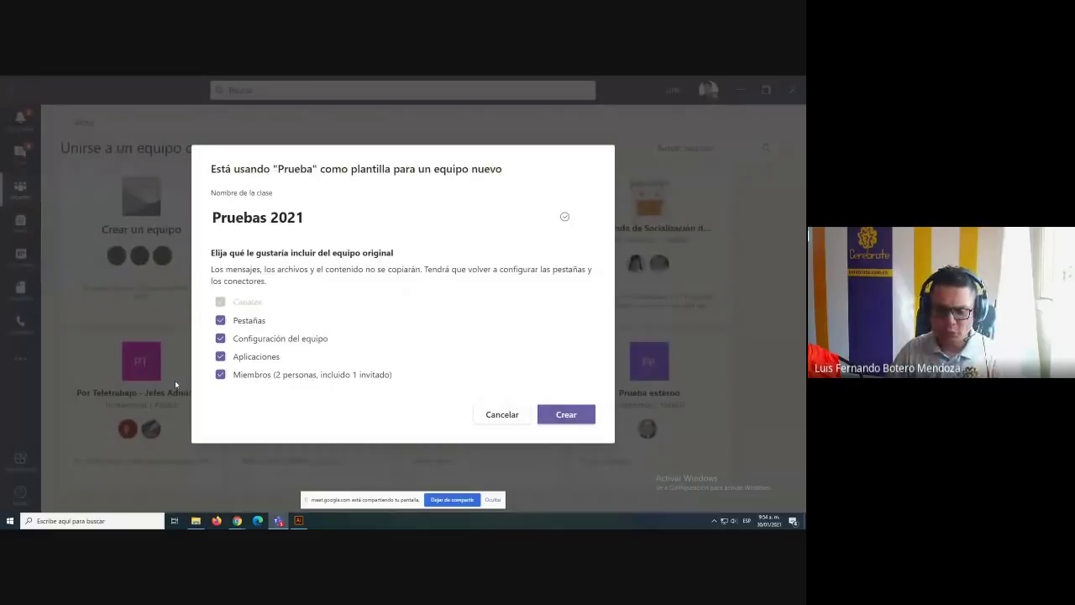
key(Escape)
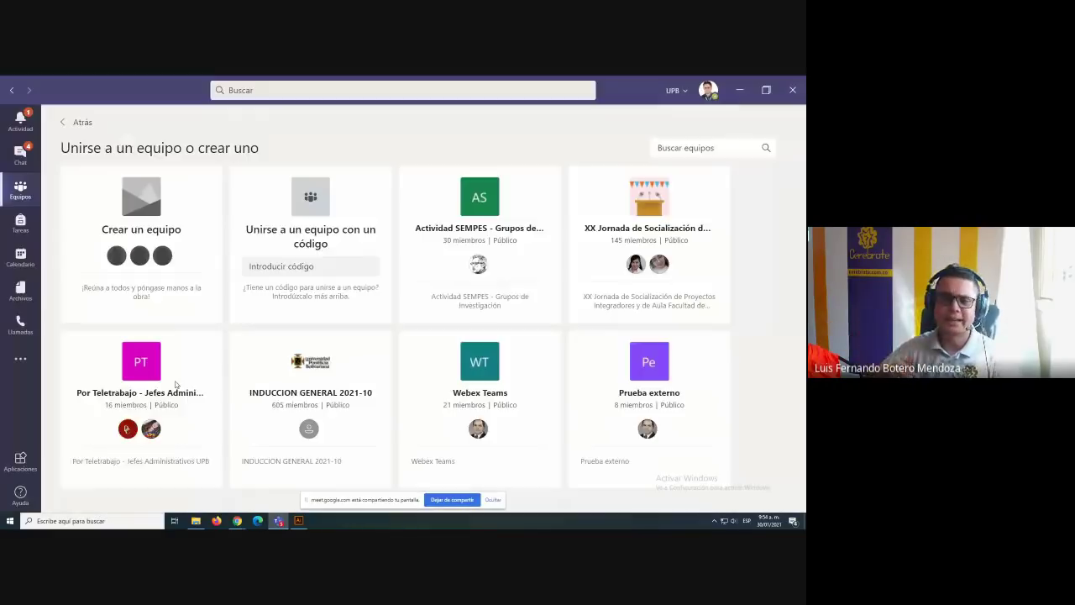
Go back to the teams overview, open the Finalización III team, and look through its General channel posts
click(67, 122)
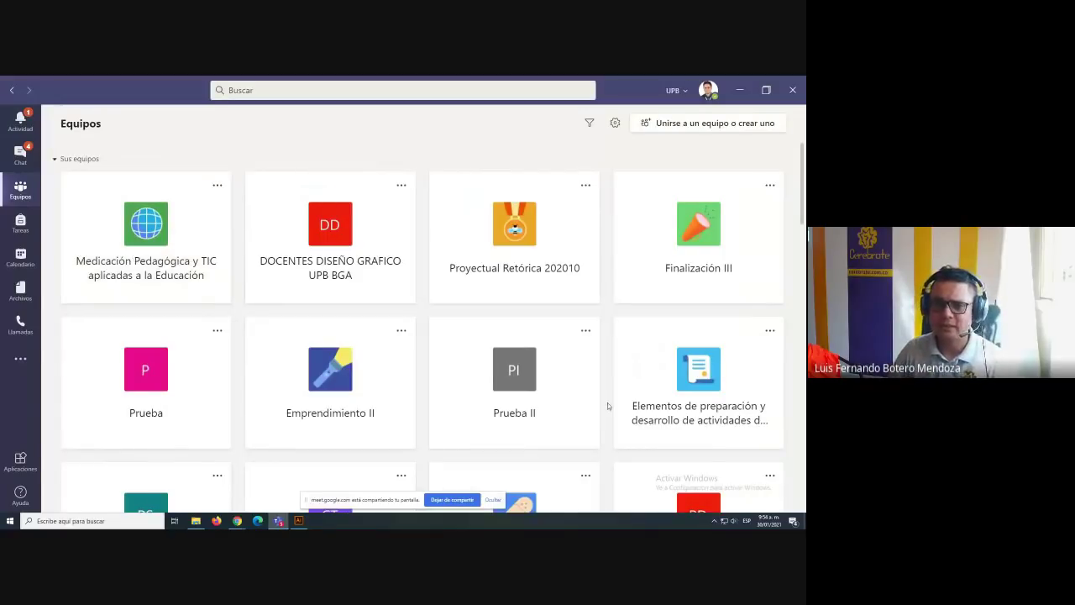
click(666, 260)
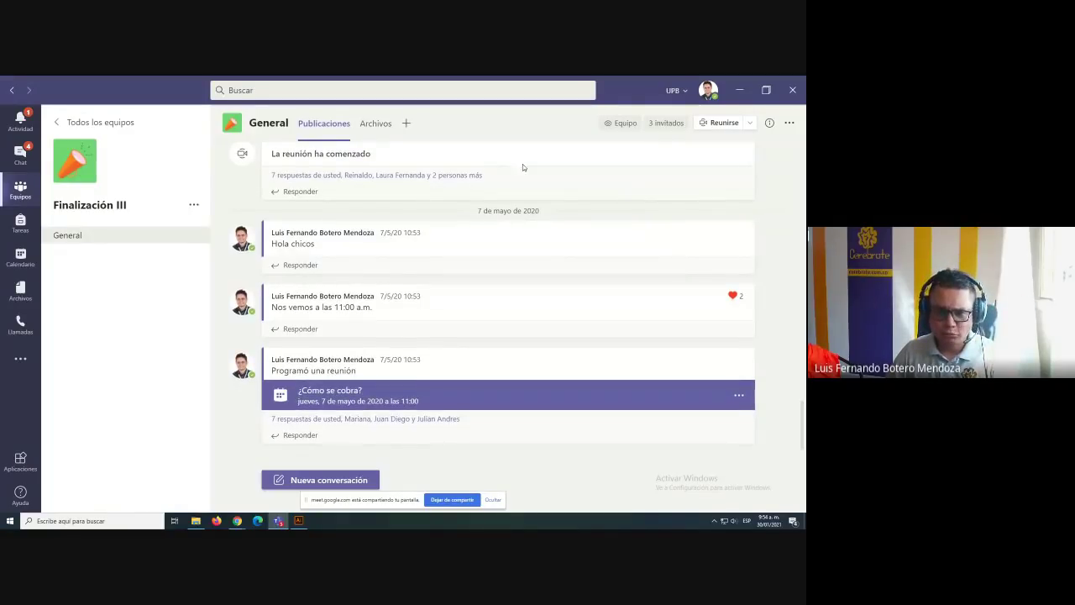
scroll(450, 324, up, 5)
scroll(451, 325, down, 5)
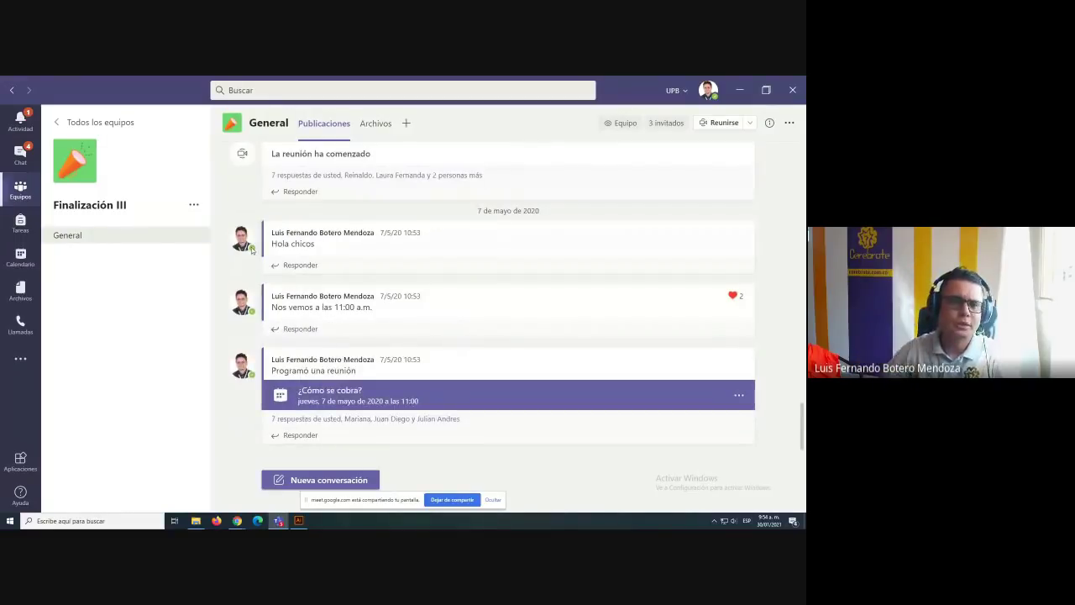
Open the management page of the Finalización III team and check its available team actions
click(193, 206)
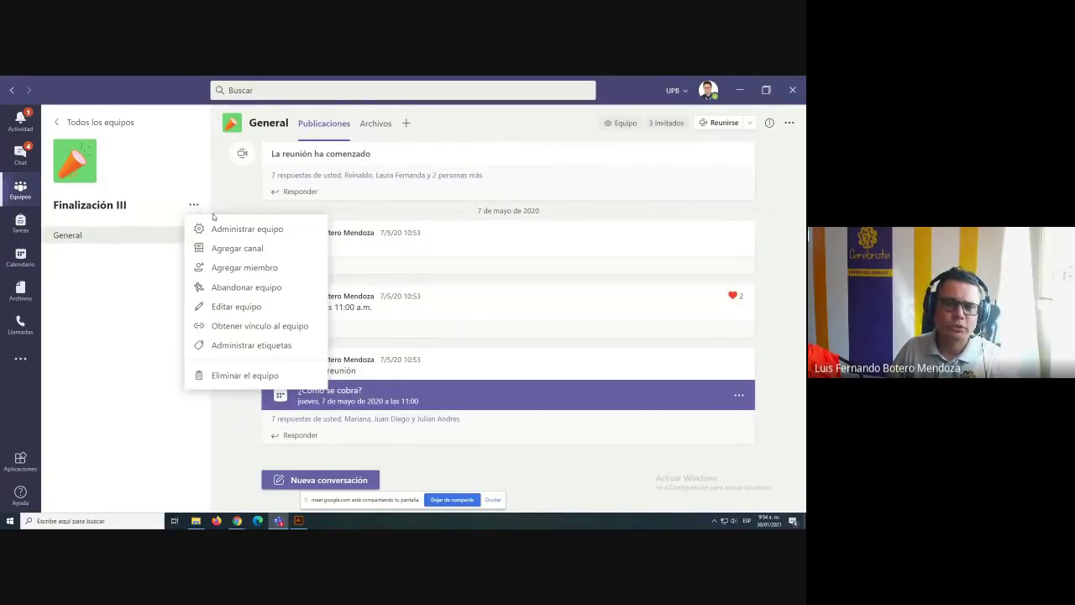
click(244, 229)
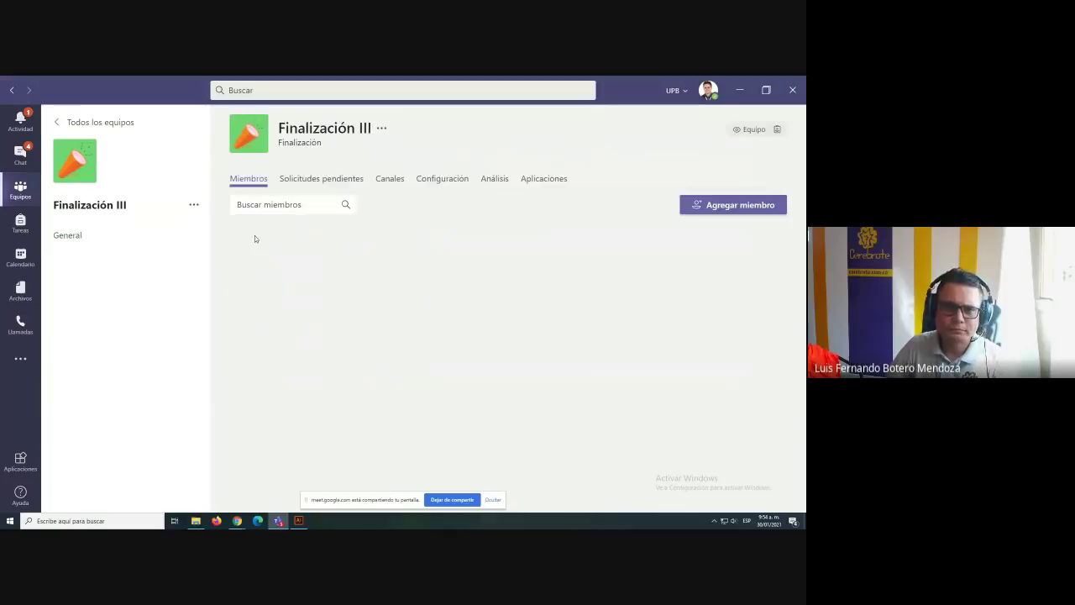
click(382, 129)
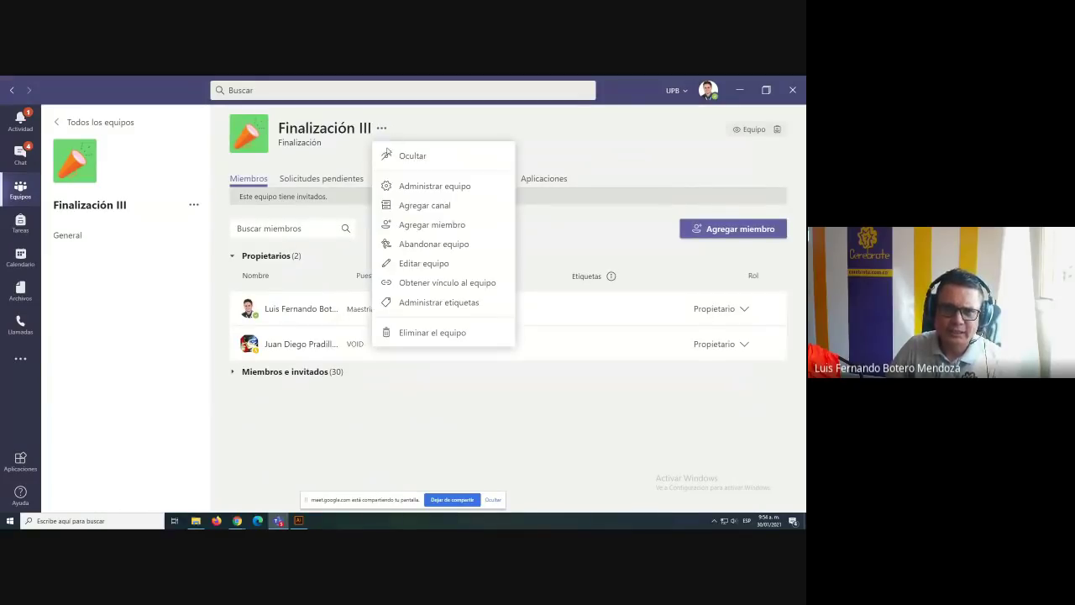
click(333, 141)
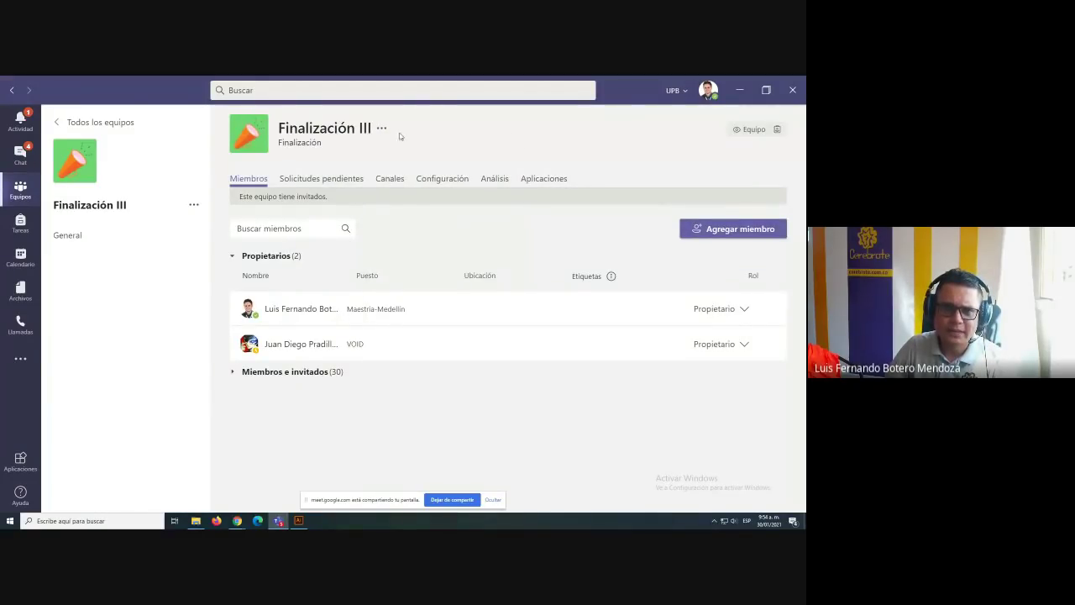
Try renaming the Finalización III team to "Cambio el nombre", check its avatar and privacy options, and discard the edit
click(384, 130)
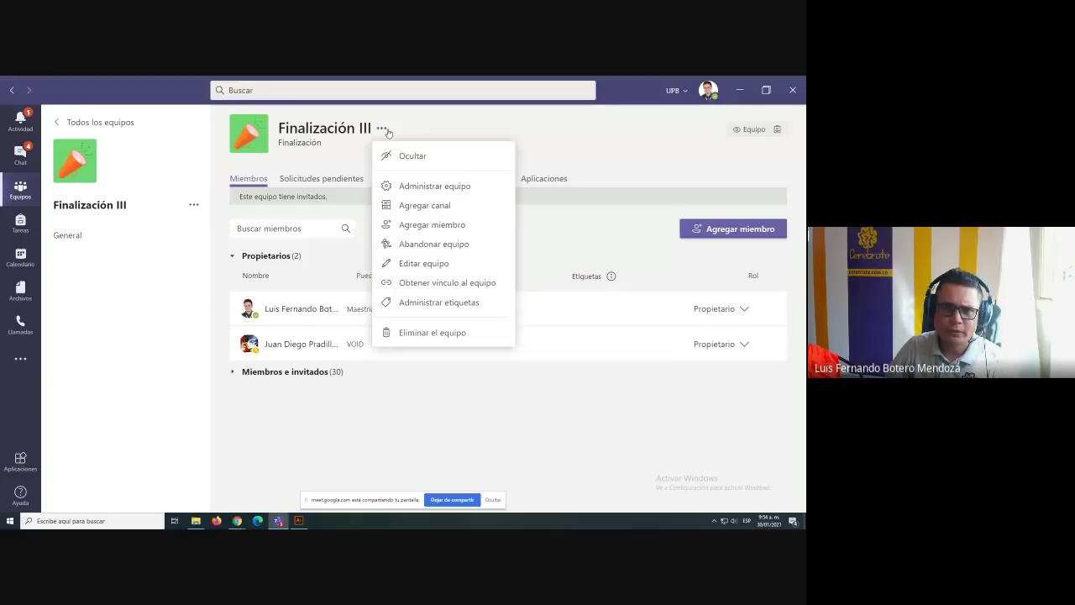
click(418, 264)
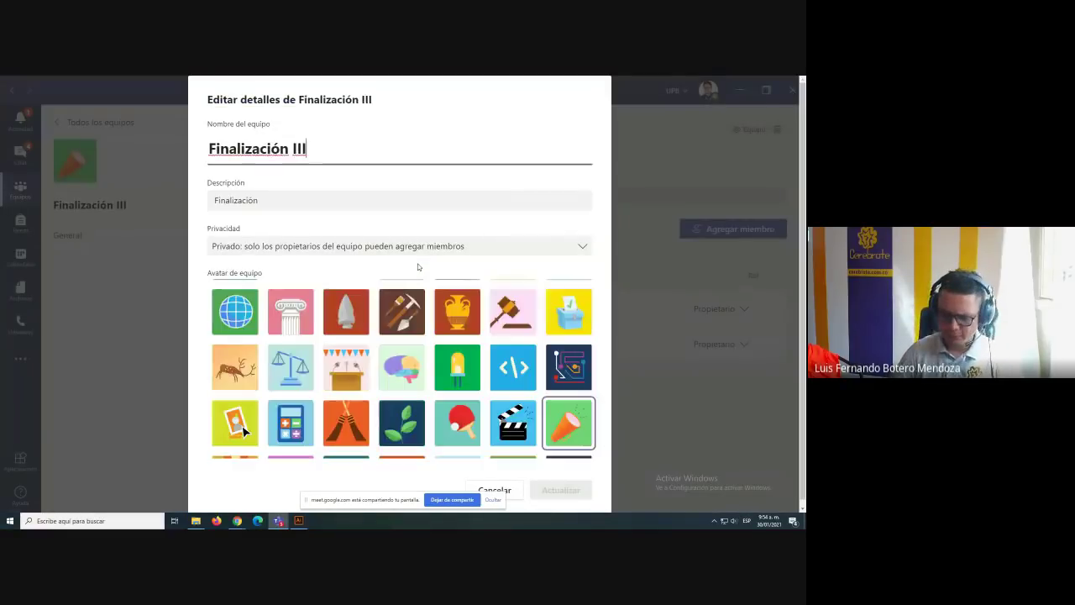
key(ctrl+a)
text(Cambio el nombr)
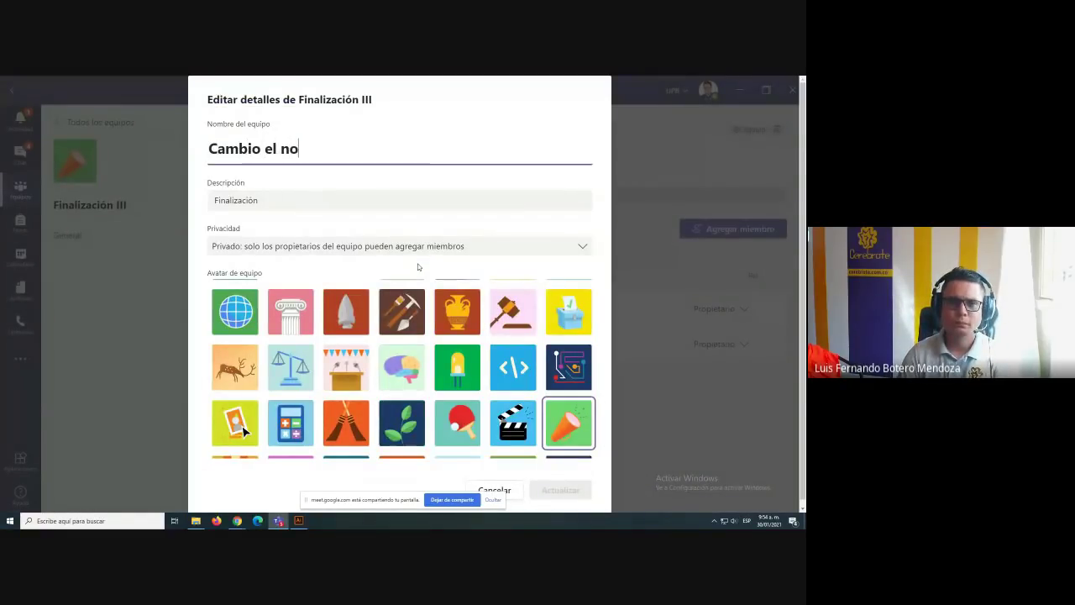
key(BackSpace)
key(BackSpace)
text(bre)
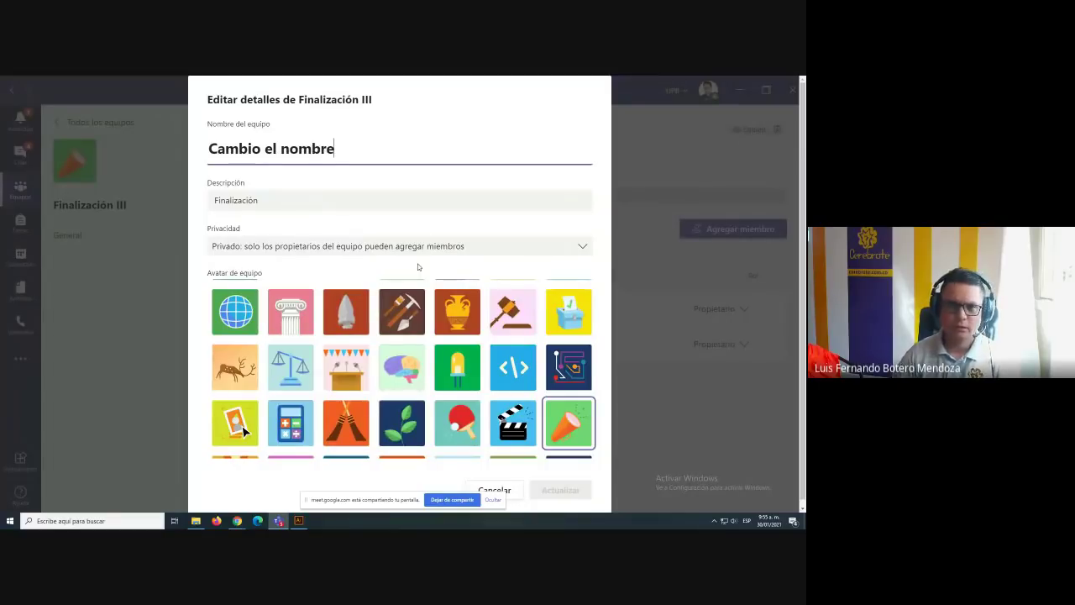
scroll(408, 376, down, 3)
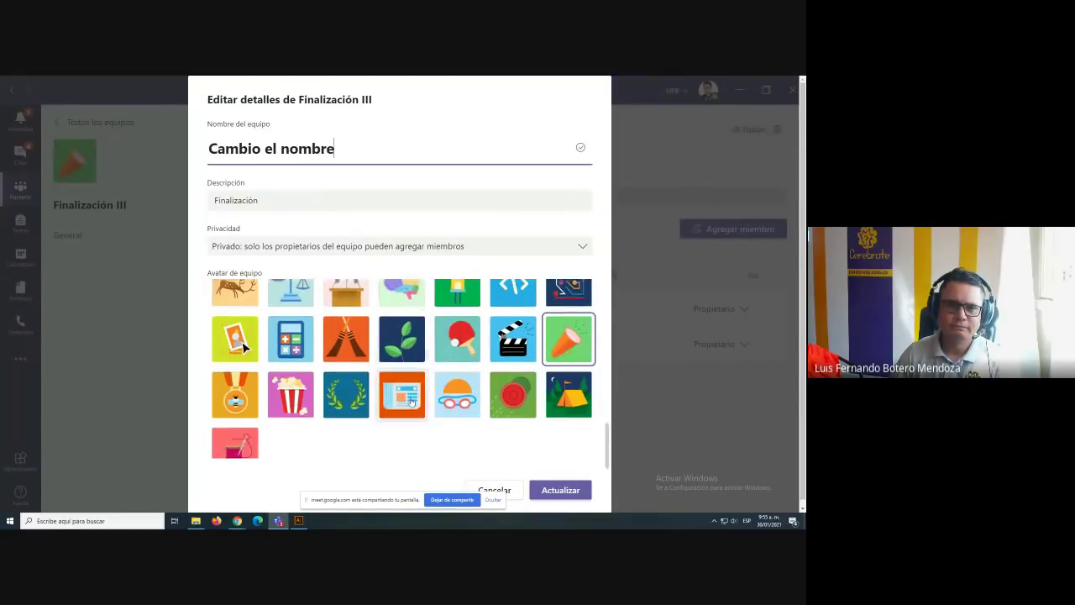
click(581, 252)
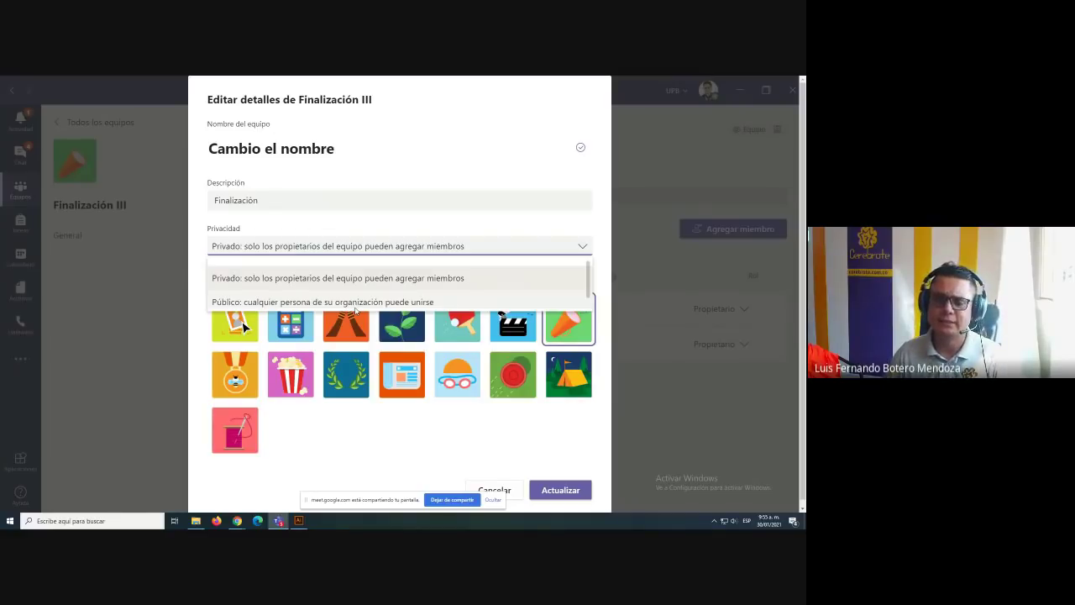
click(518, 489)
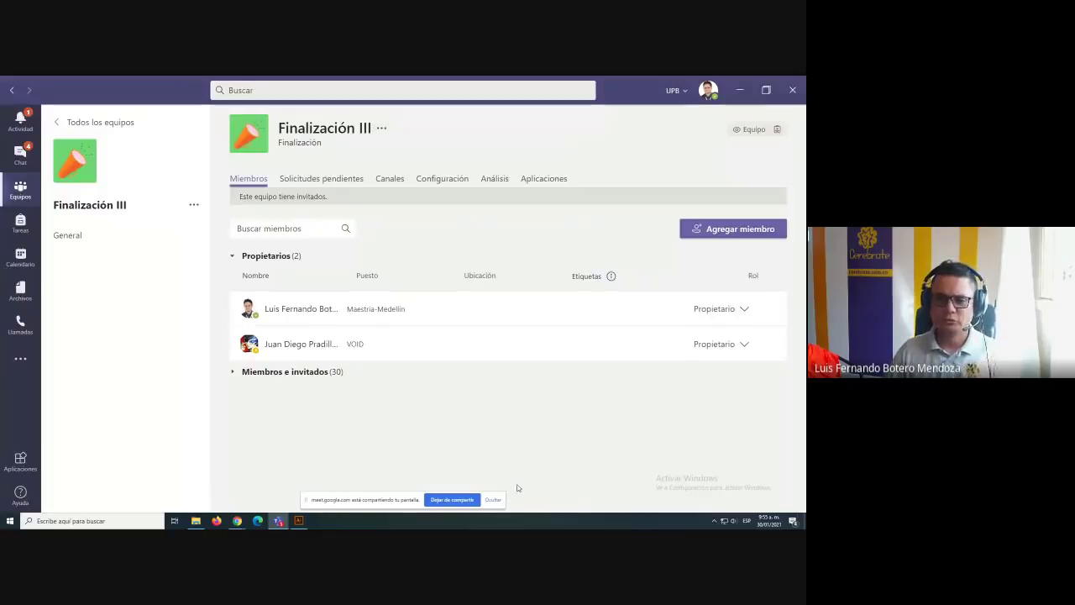
Hide the screen-sharing notice and switch to the Google Meet call in Chrome
click(493, 500)
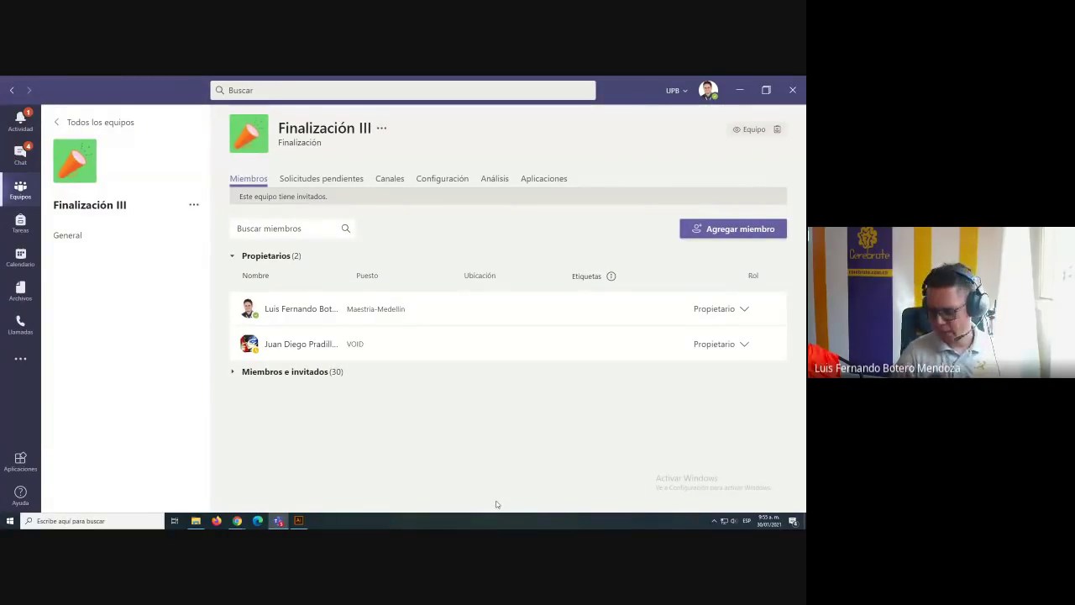
key(alt+Tab)
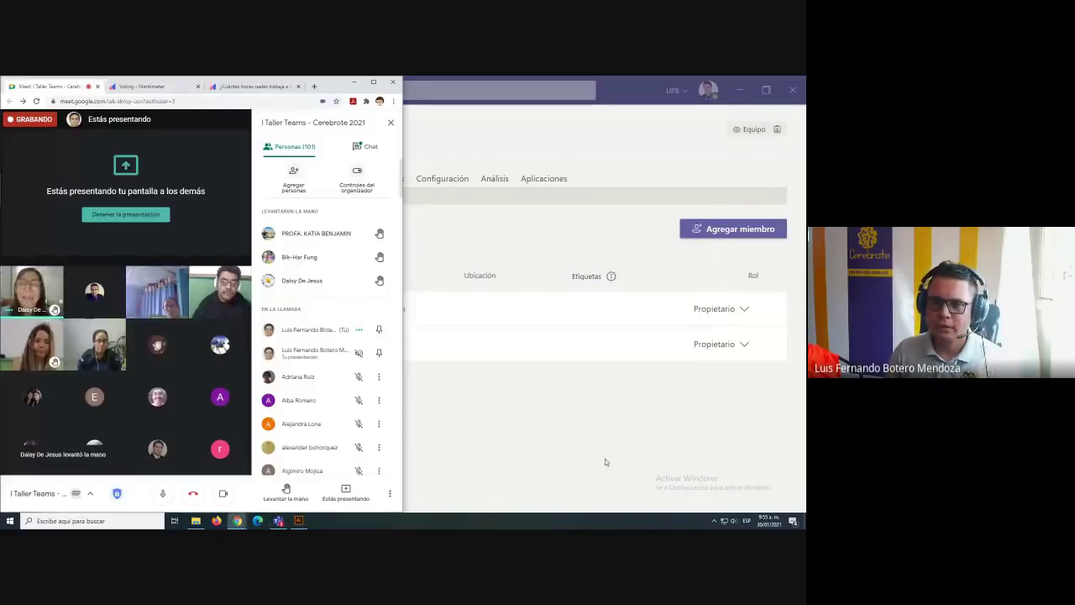
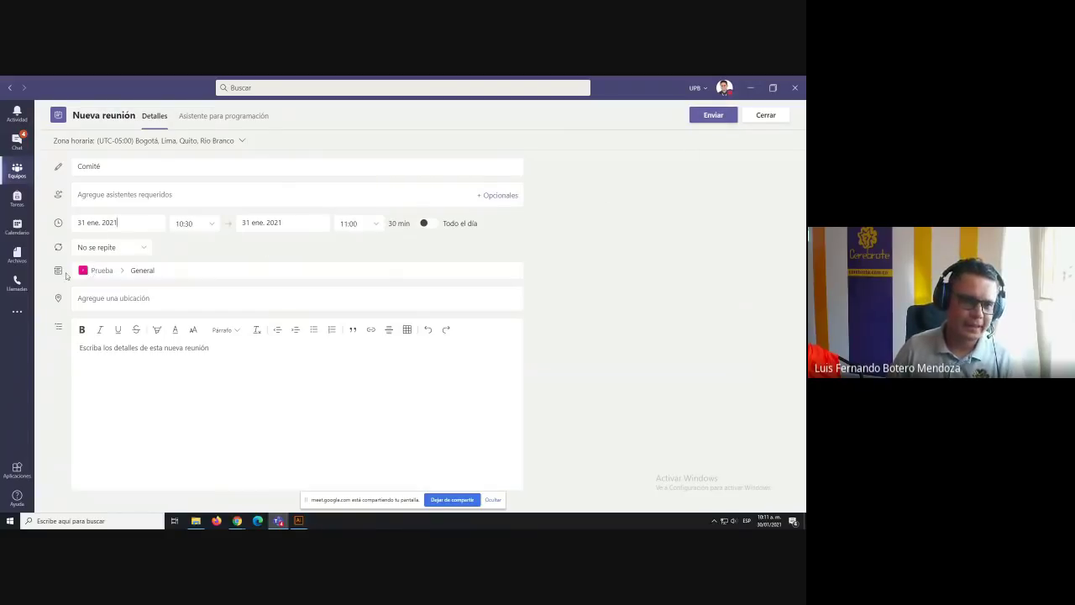
Send the Comité meeting to the Prueba team's General channel and look through the calendar week of 25 to 31 January 2021
click(713, 115)
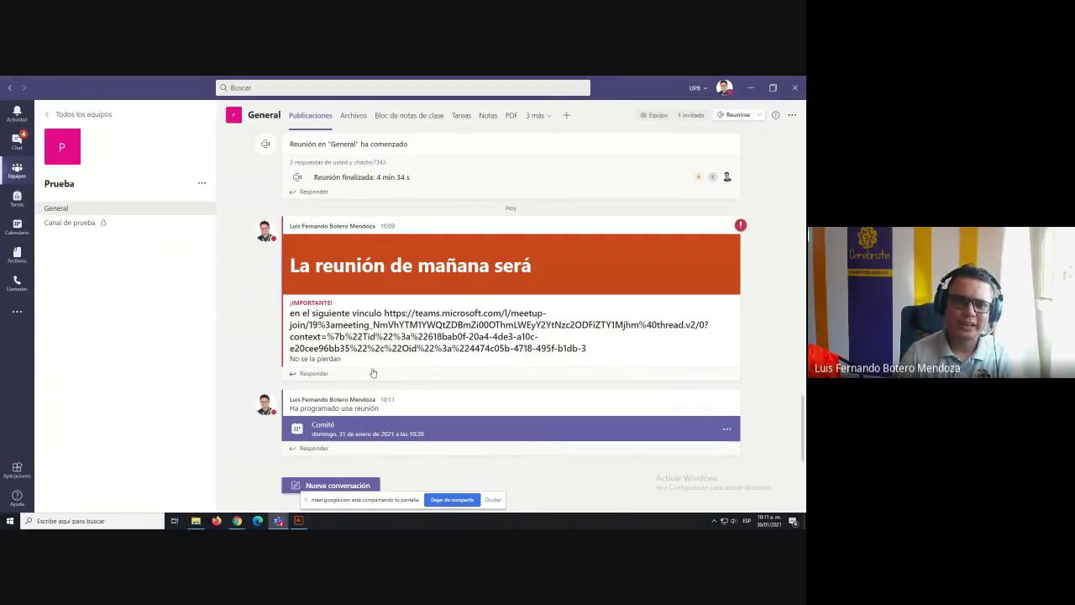
click(17, 175)
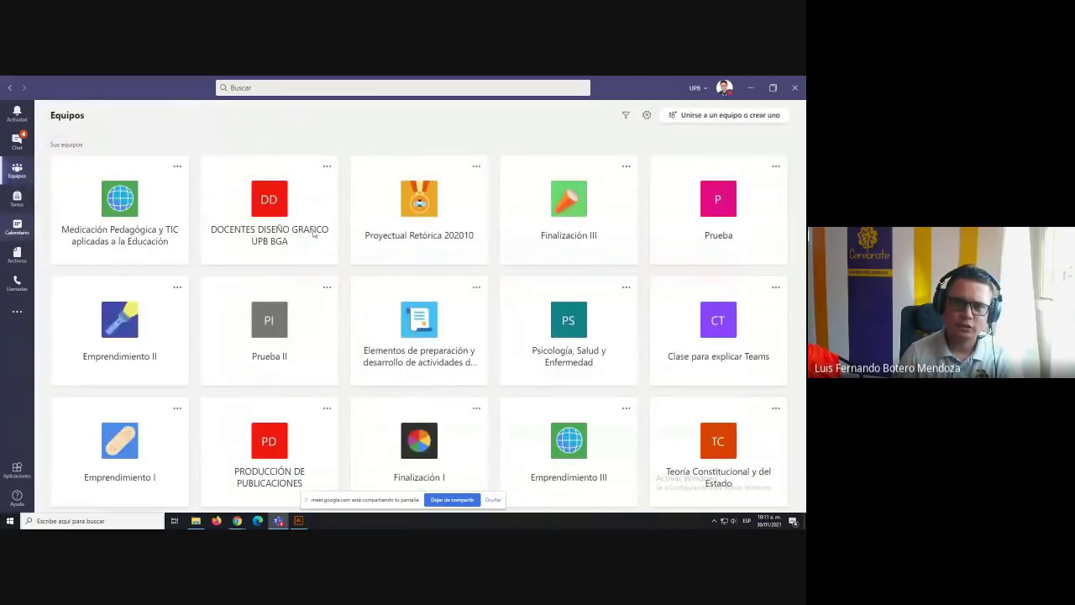
key(ctrl+5)
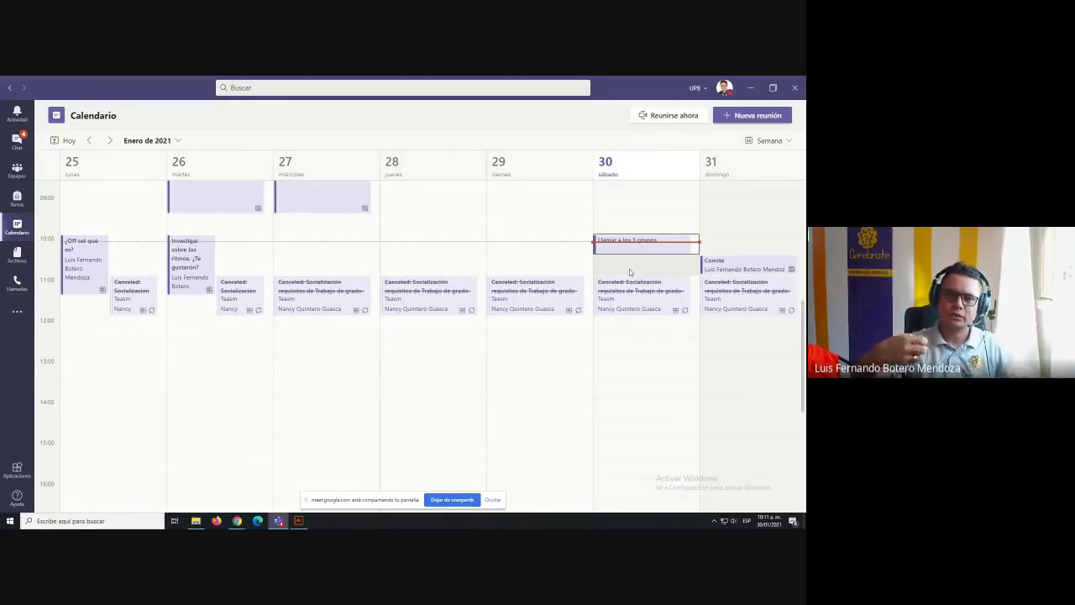
scroll(681, 405, up, 3)
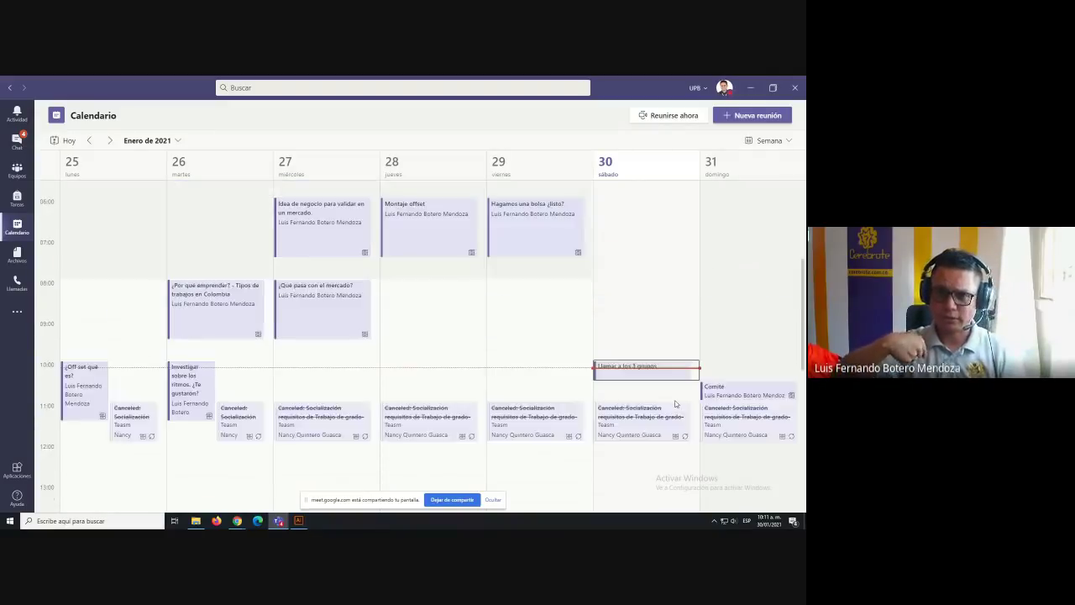
scroll(413, 340, up, 1)
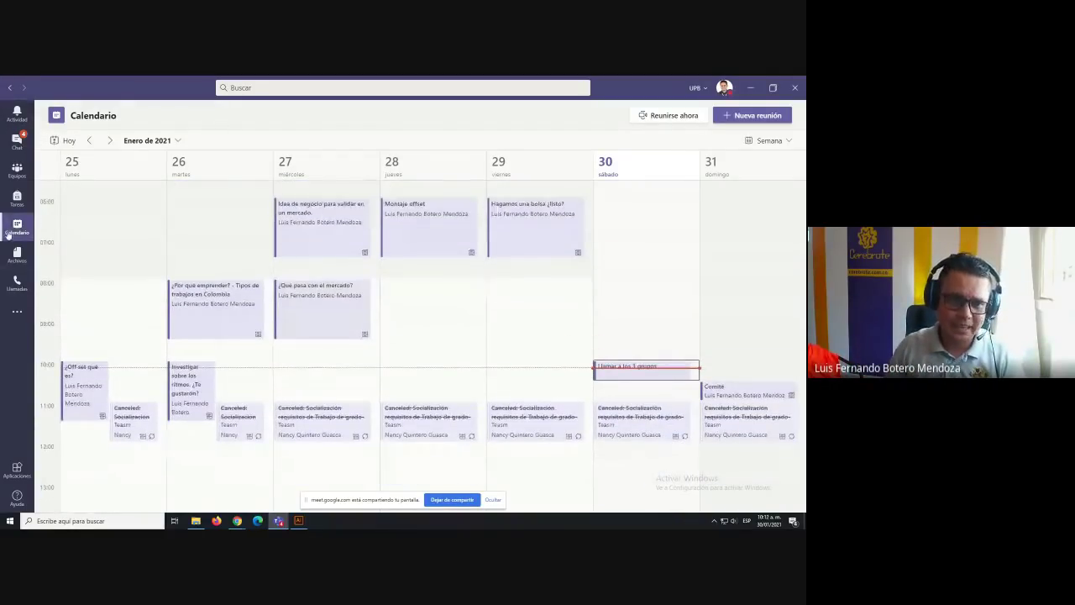
scroll(769, 348, down, 3)
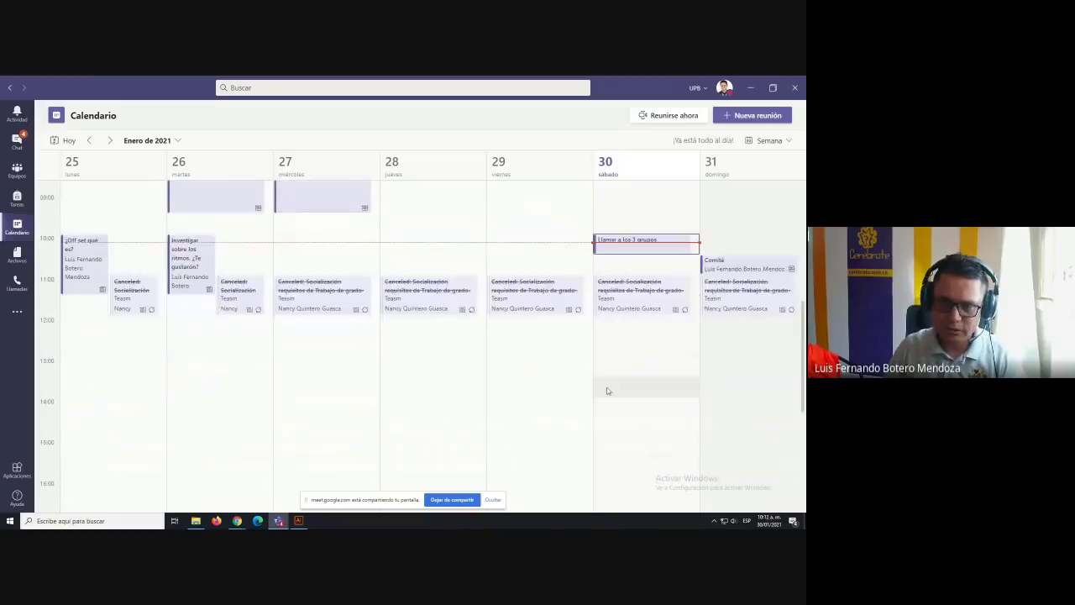
scroll(638, 369, up, 3)
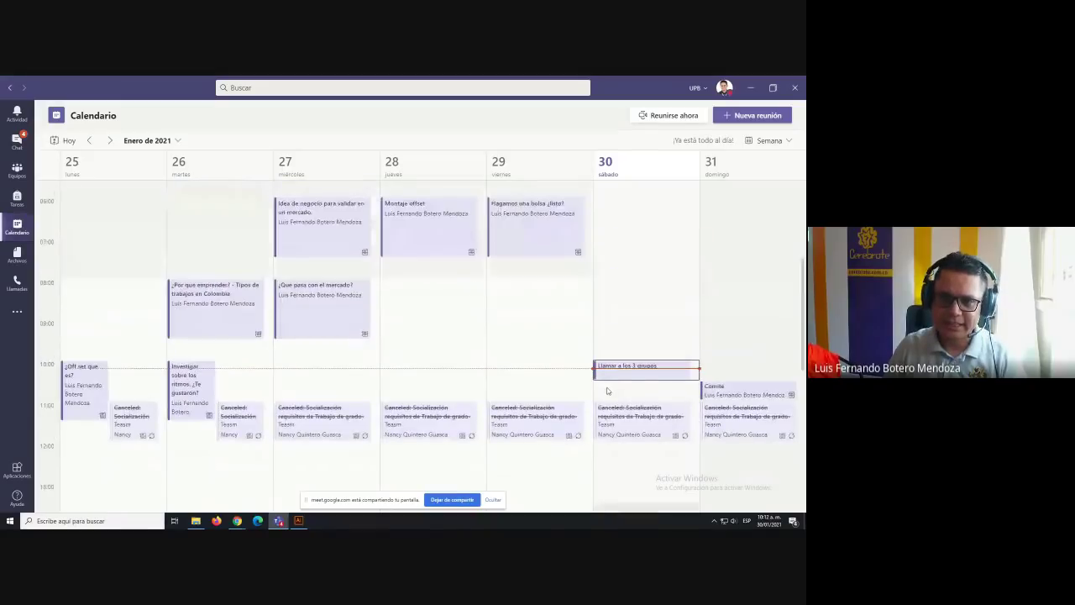
Start a new calendar meeting titled Comite on 31 January 2021 from 10:00 to 10:30
click(710, 376)
text(Comin)
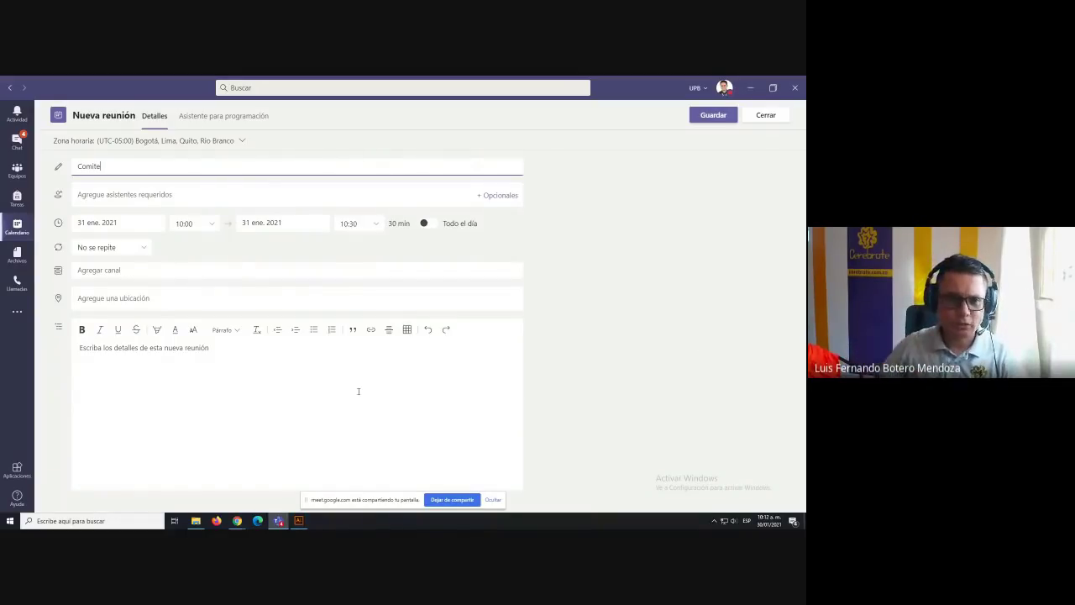
Assign the new Comite meeting to the General channel of the Prueba team
click(81, 273)
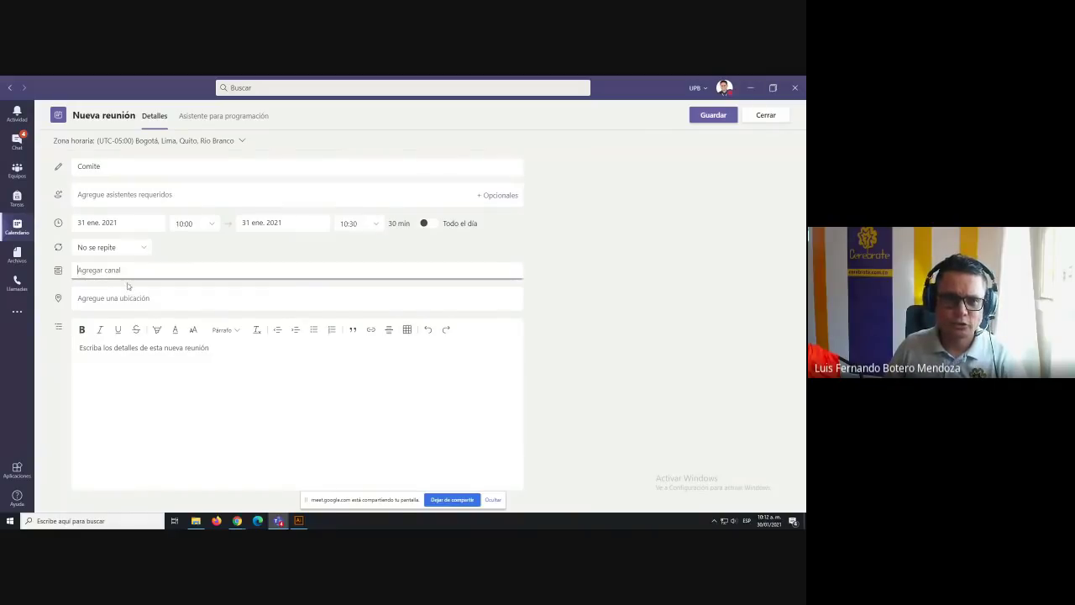
scroll(133, 395, down, 1)
scroll(133, 392, down, 5)
scroll(133, 392, down, 3)
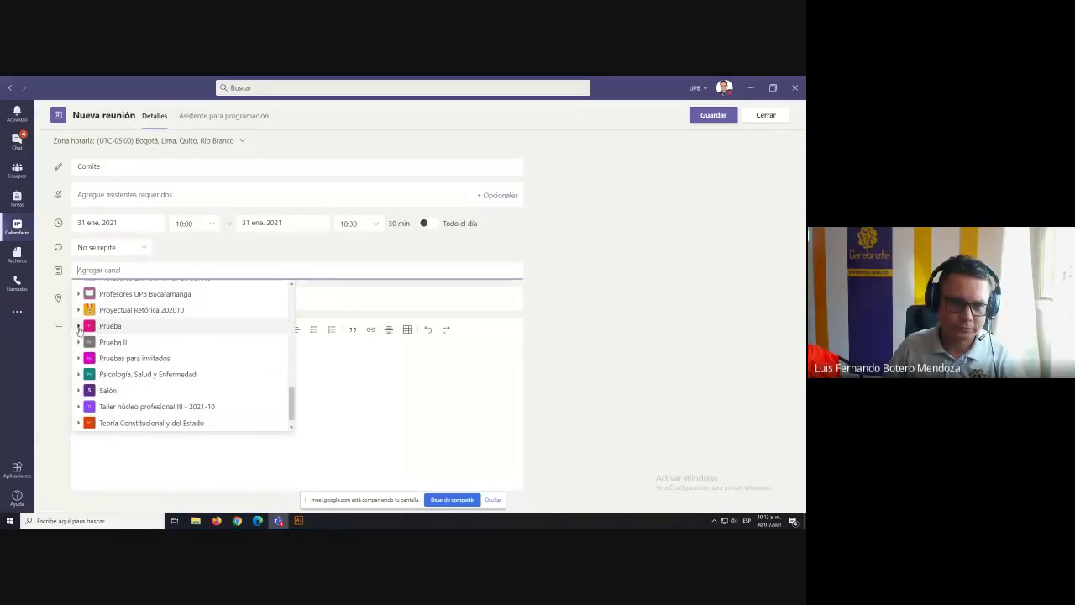
click(78, 327)
click(113, 342)
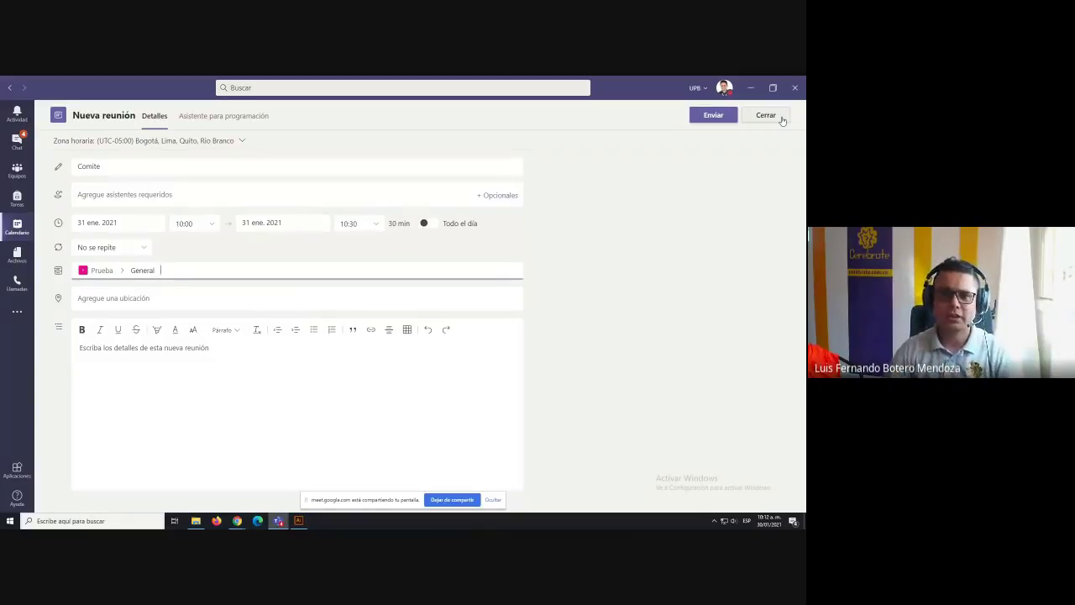
Search for a required attendee by first name and clear the entry
click(158, 192)
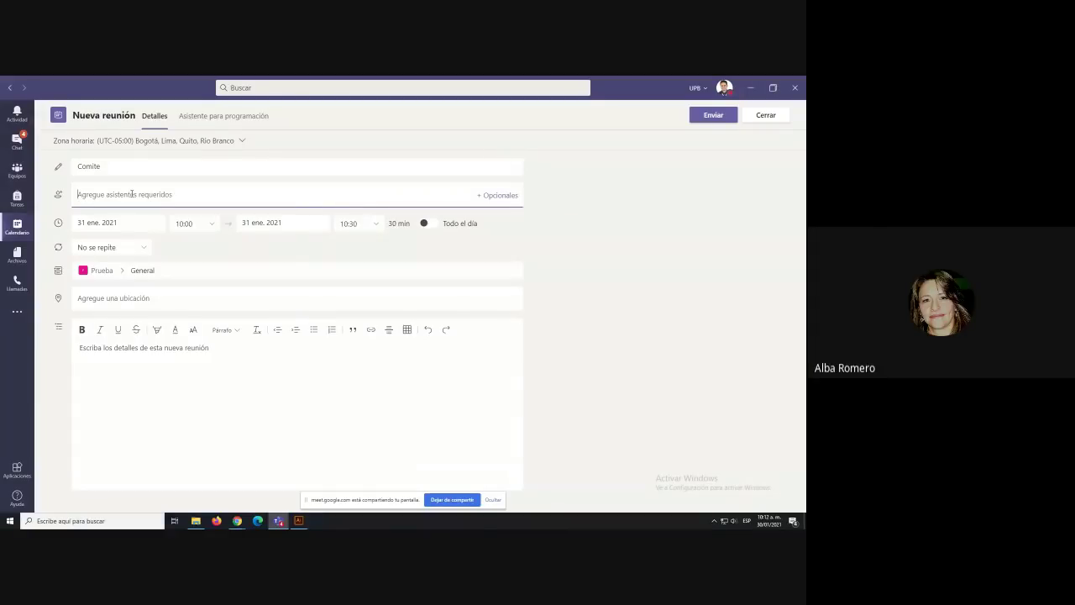
text(alba)
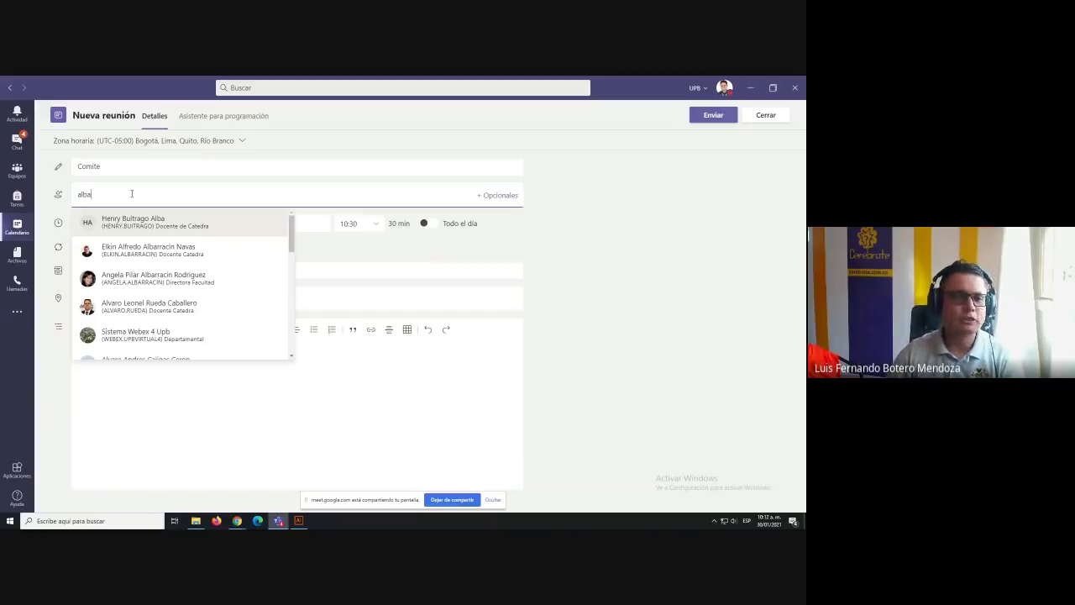
key(BackSpace)
key(BackSpace)
key(BackSpace)
key(BackSpace)
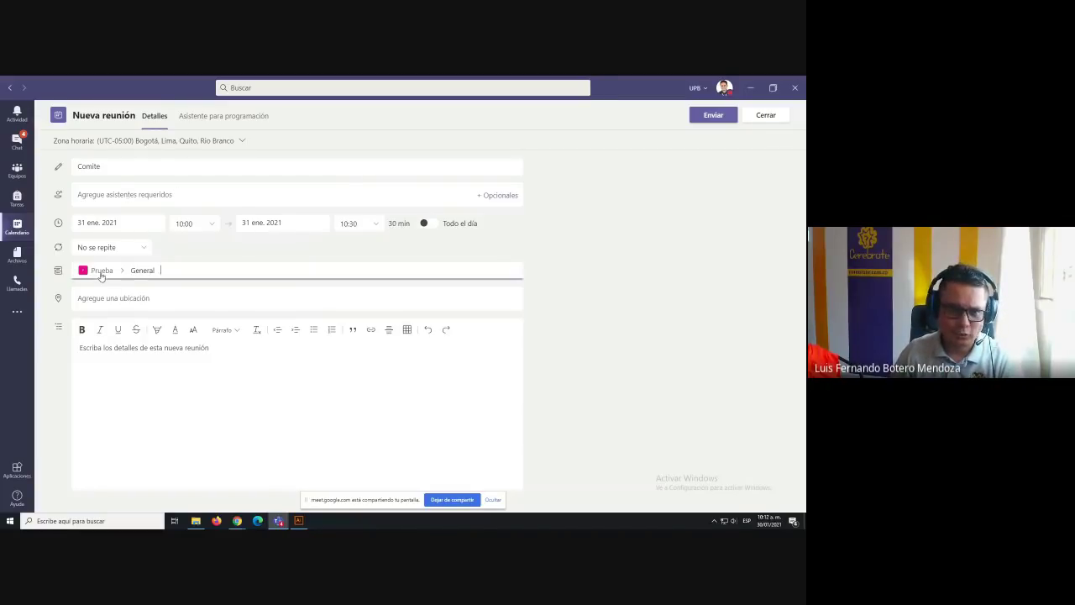
Remove the Prueba General channel from the Comite meeting and save the meeting without a channel
click(189, 270)
key(BackSpace)
click(570, 265)
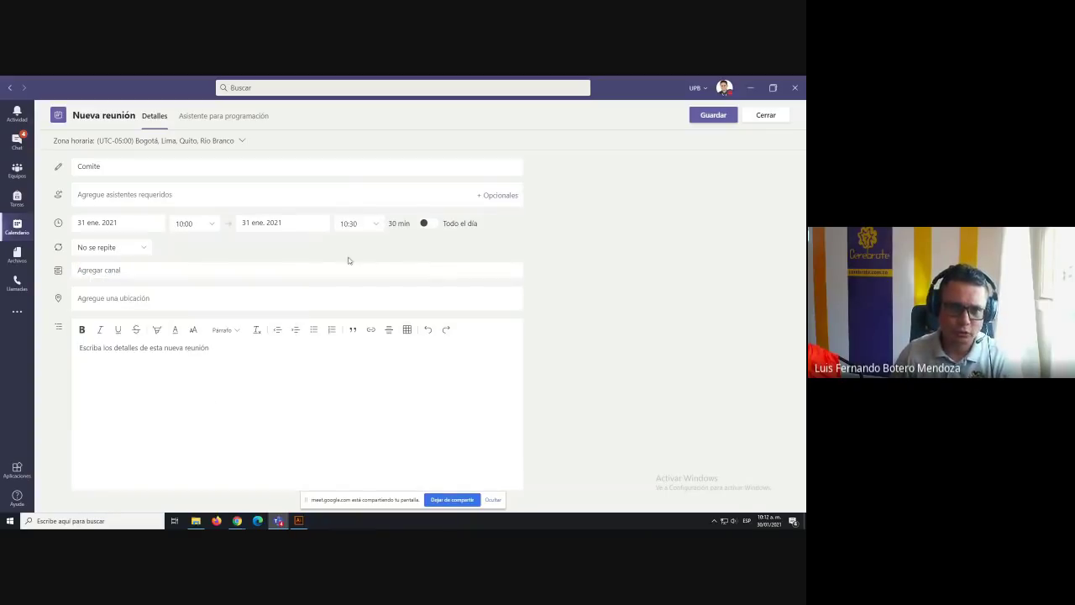
click(715, 115)
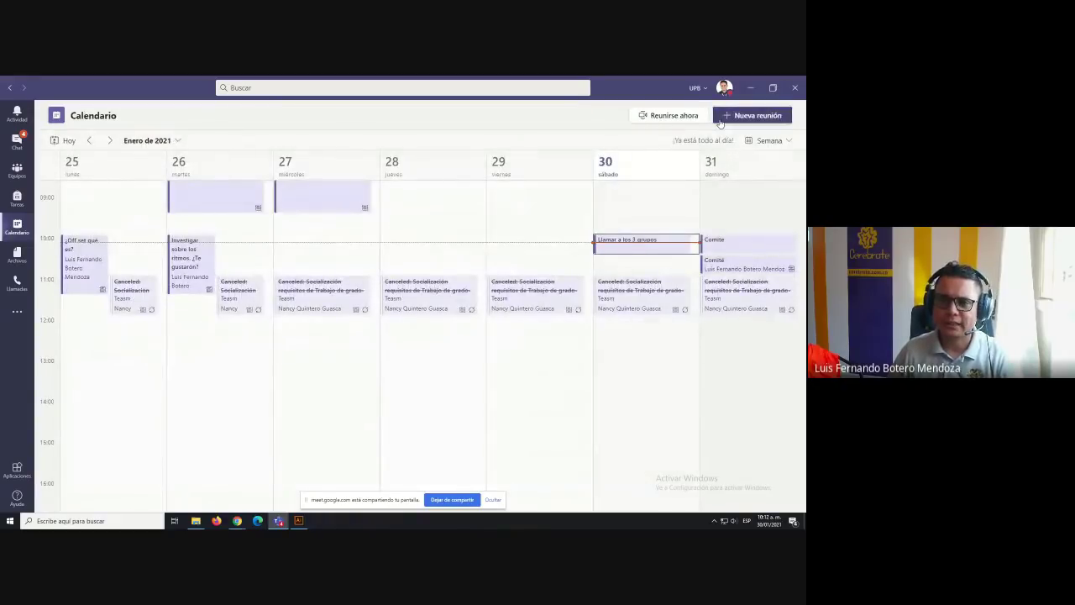
Open the 10:30 Comité meeting on 31 January, examine its details and join link, and return to the calendar
click(789, 270)
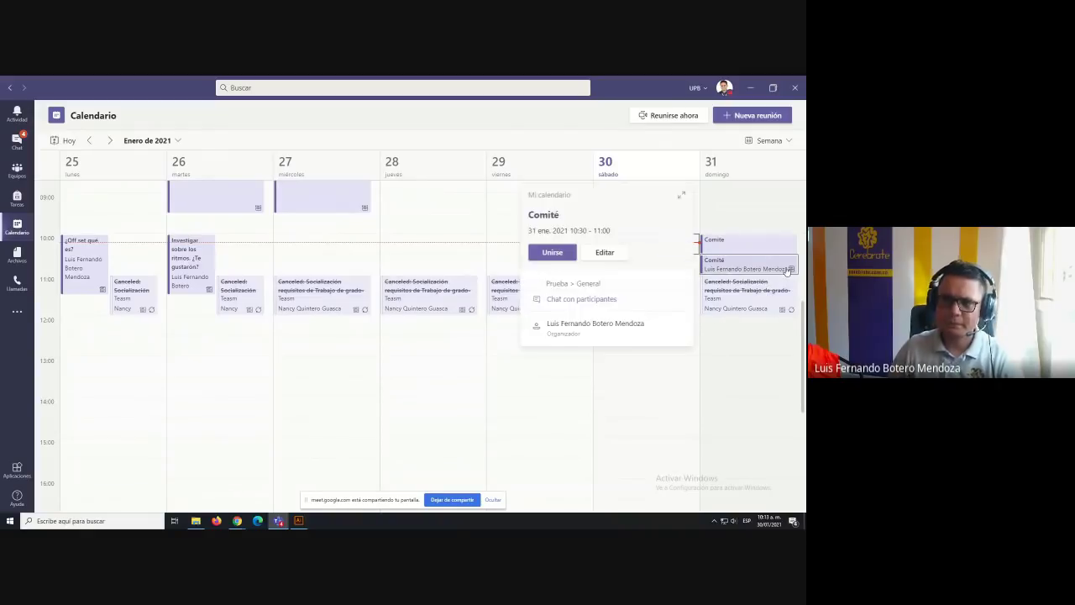
click(605, 253)
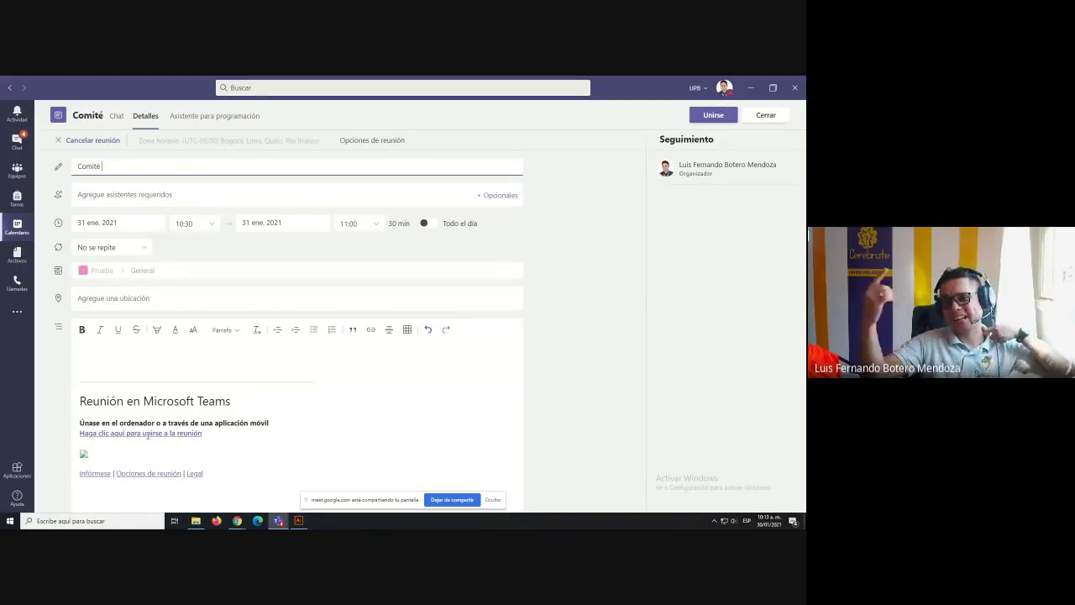
right_click(148, 435)
click(150, 439)
click(154, 438)
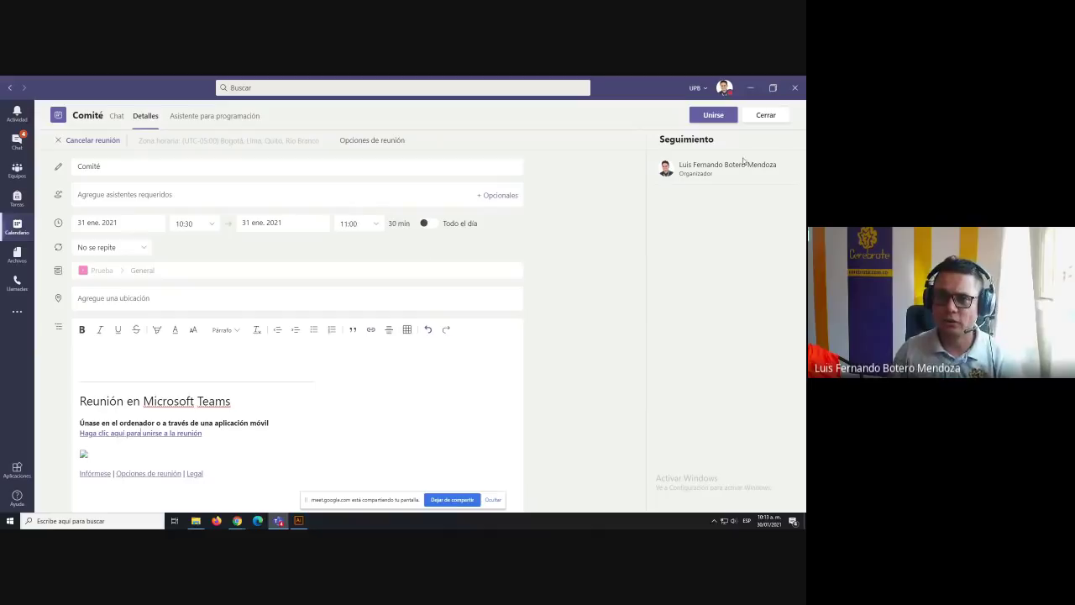
click(765, 115)
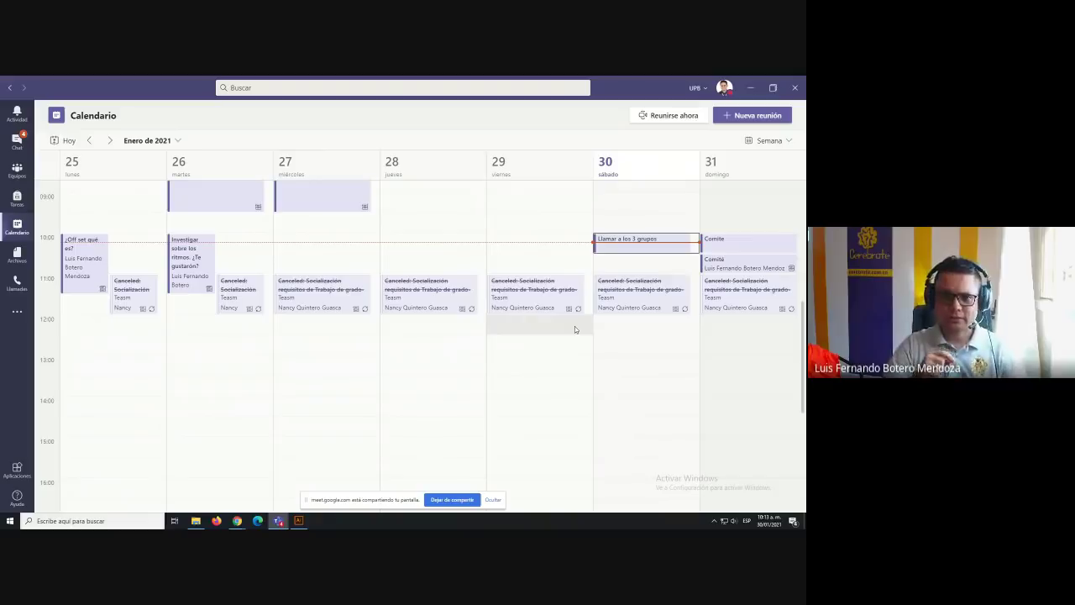
scroll(604, 326, up, 3)
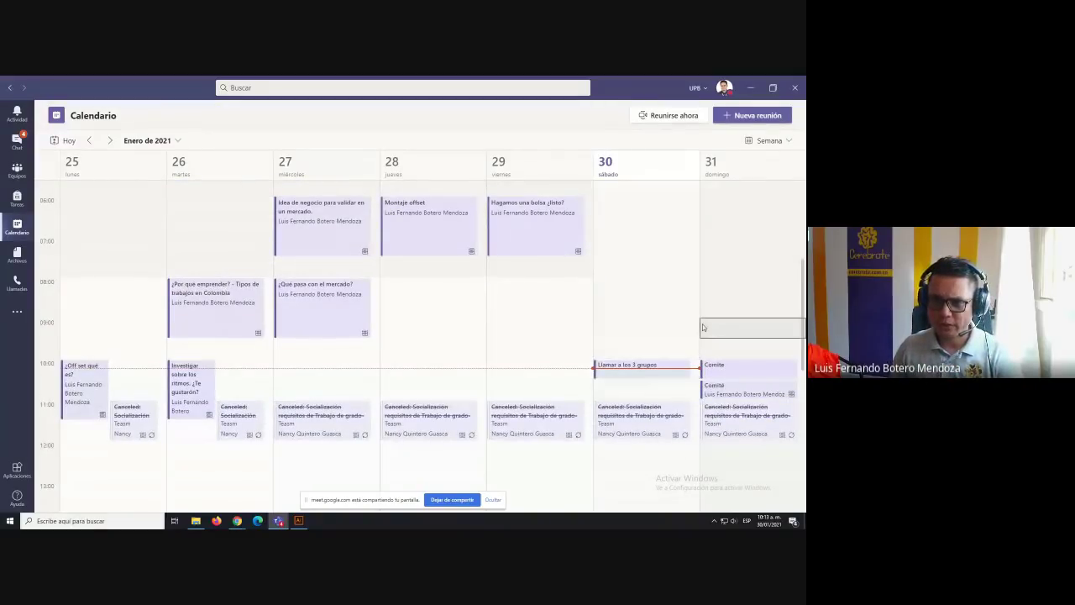
Draft a new meeting titled "Reunion de profes" for 31 January at 9:00 and discard it without saving
double_click(702, 323)
text(Reunion sema)
key(BackSpace)
key(BackSpace)
key(BackSpace)
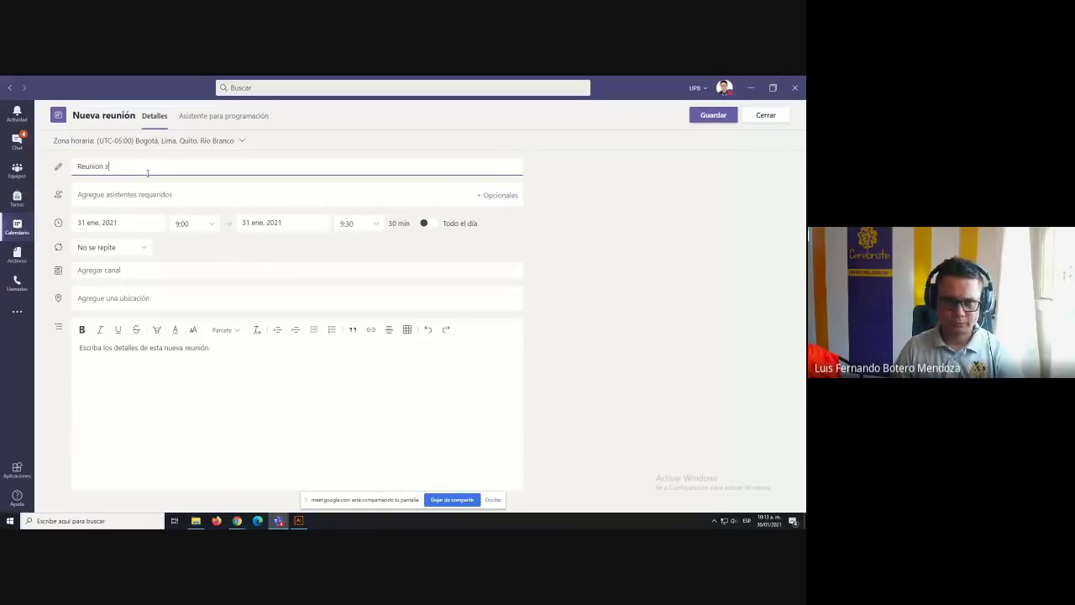
text(e profes)
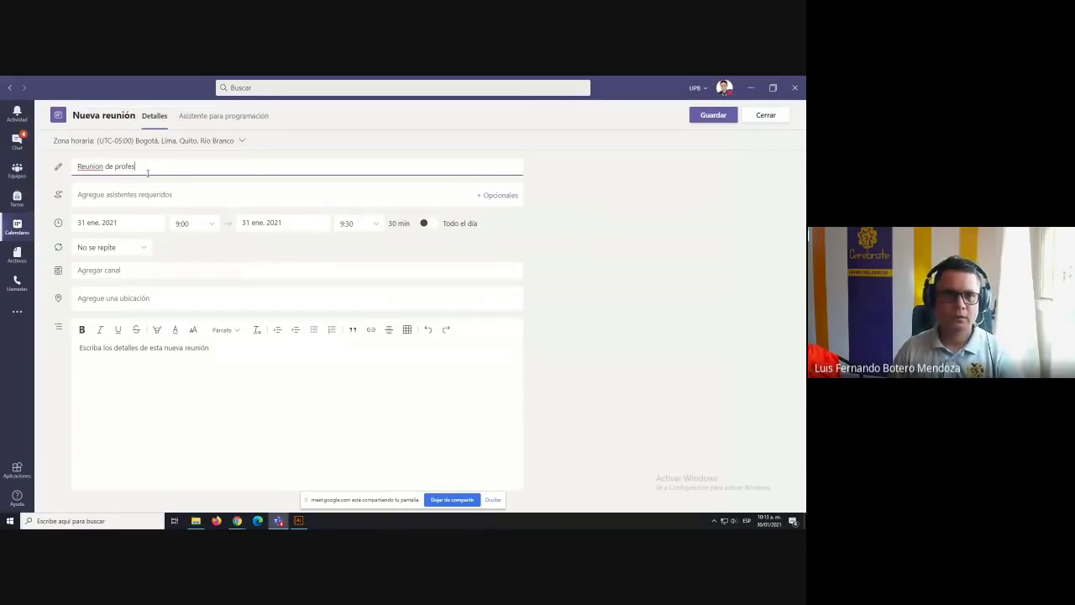
click(140, 197)
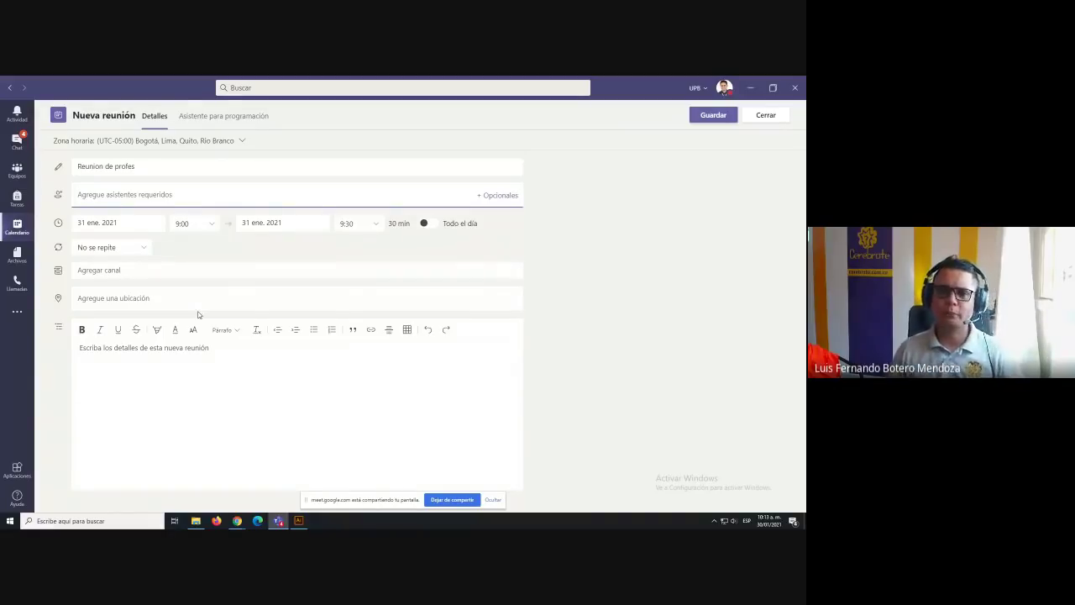
click(781, 123)
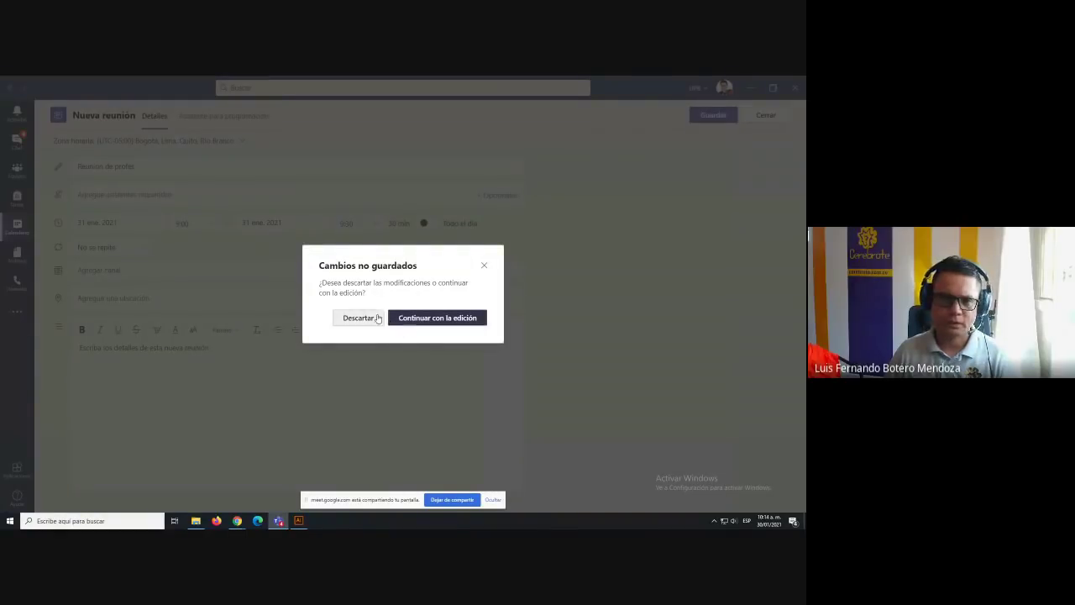
click(377, 318)
key(alt+Tab)
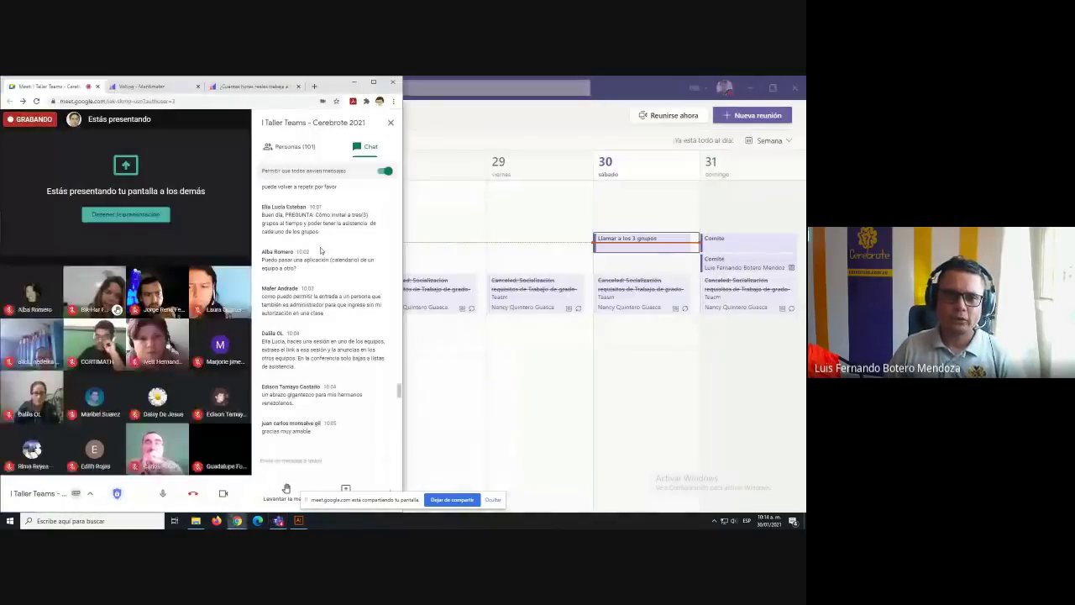
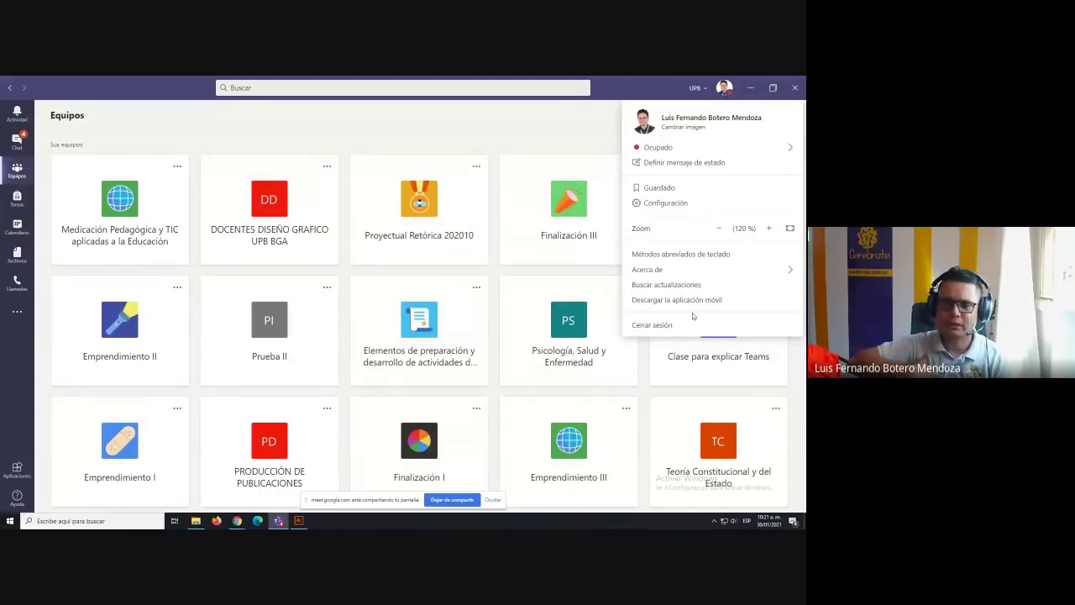
Check for Teams updates from the account options
mouse_move(689, 278)
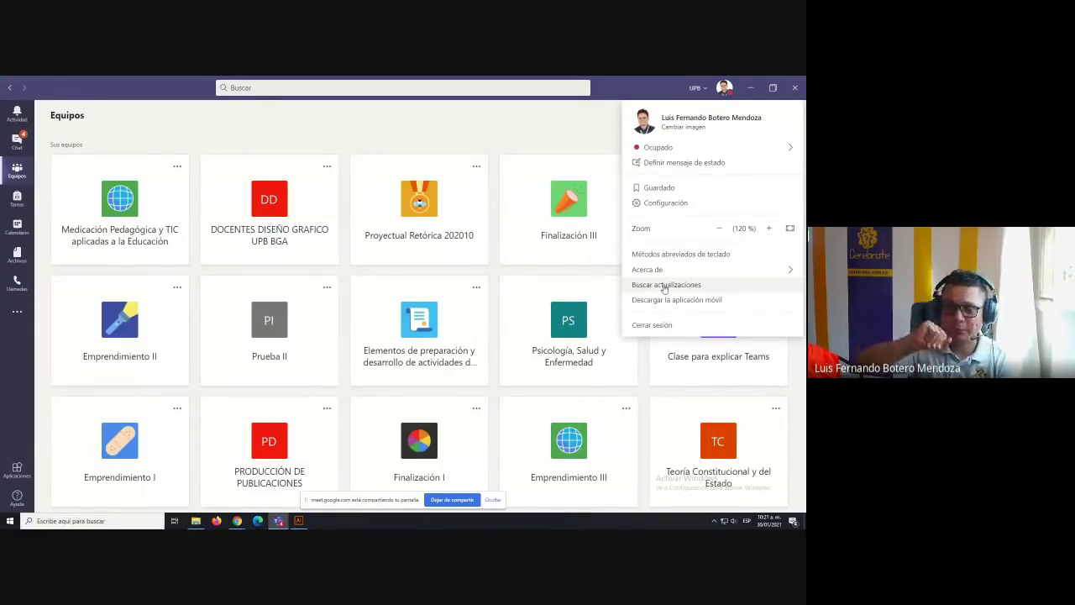
click(664, 286)
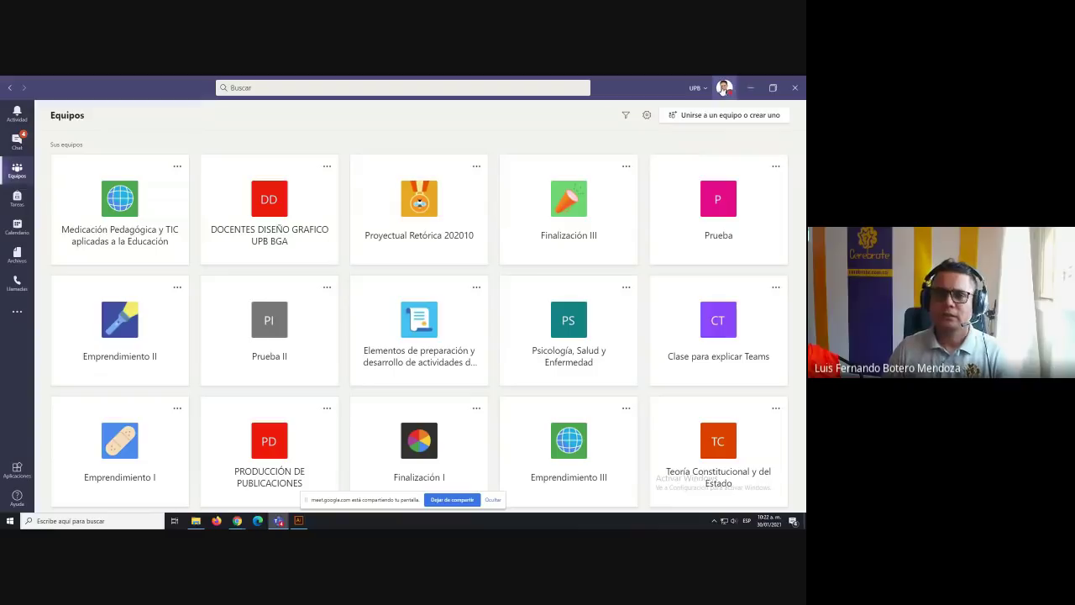
Open the general settings and highlight the option text for activating the new meeting experience in separate windows
click(723, 88)
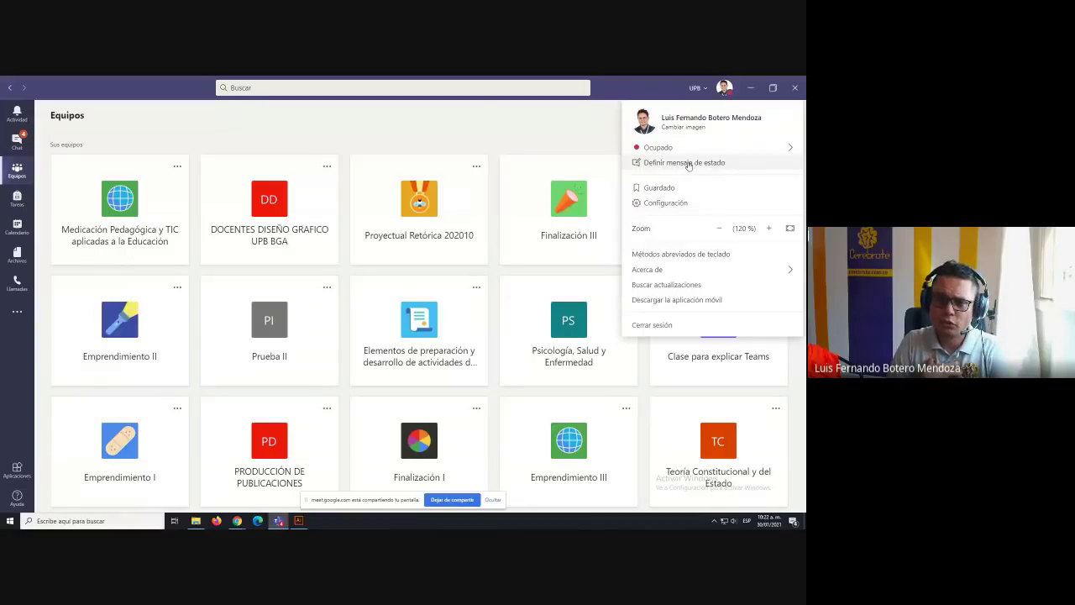
click(667, 203)
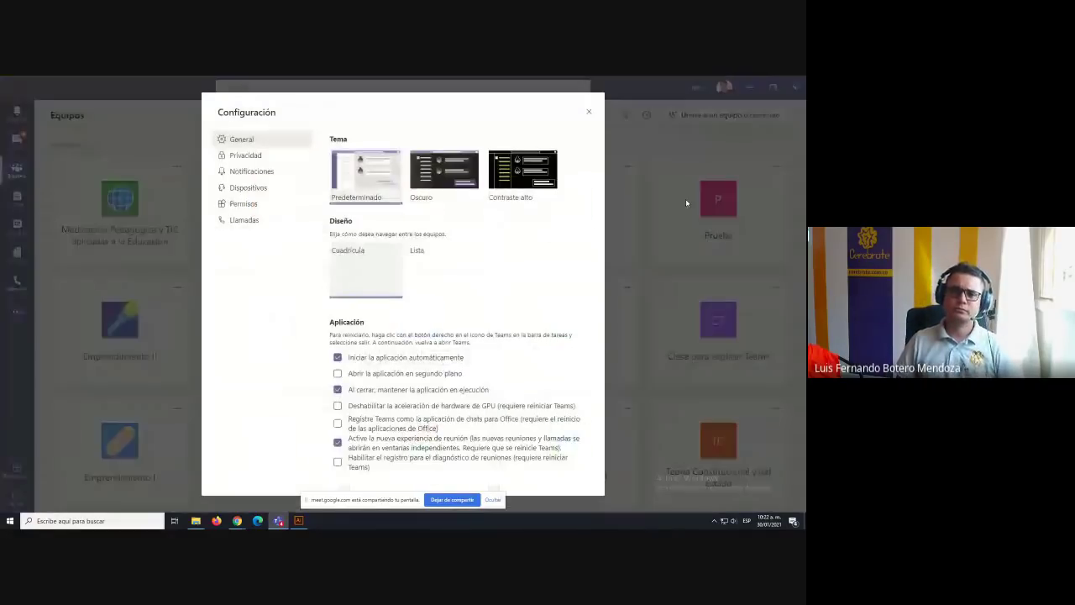
scroll(534, 311, down, 2)
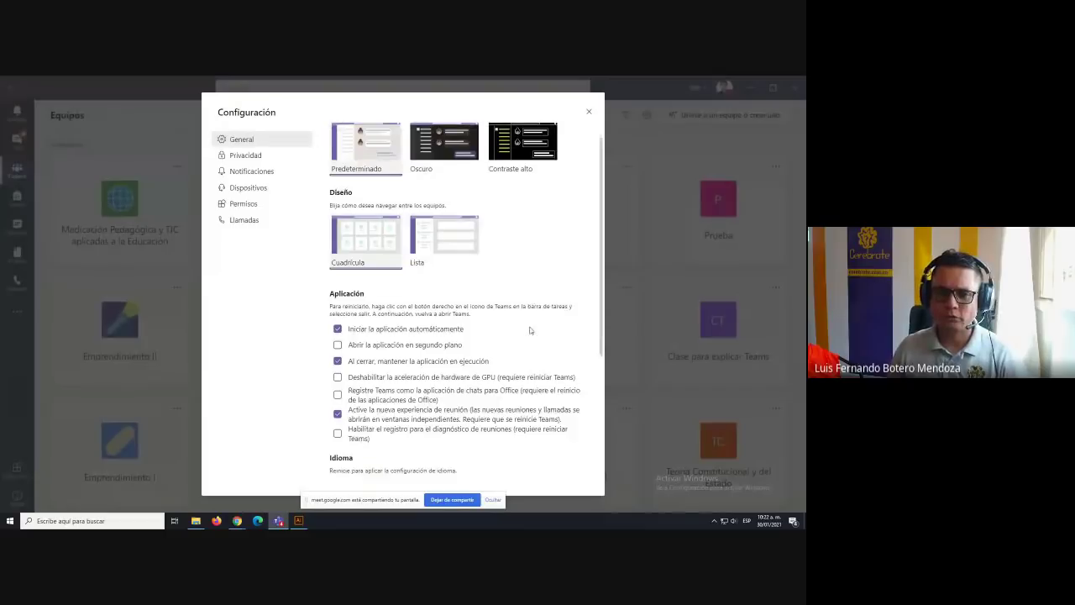
scroll(531, 329, up, 1)
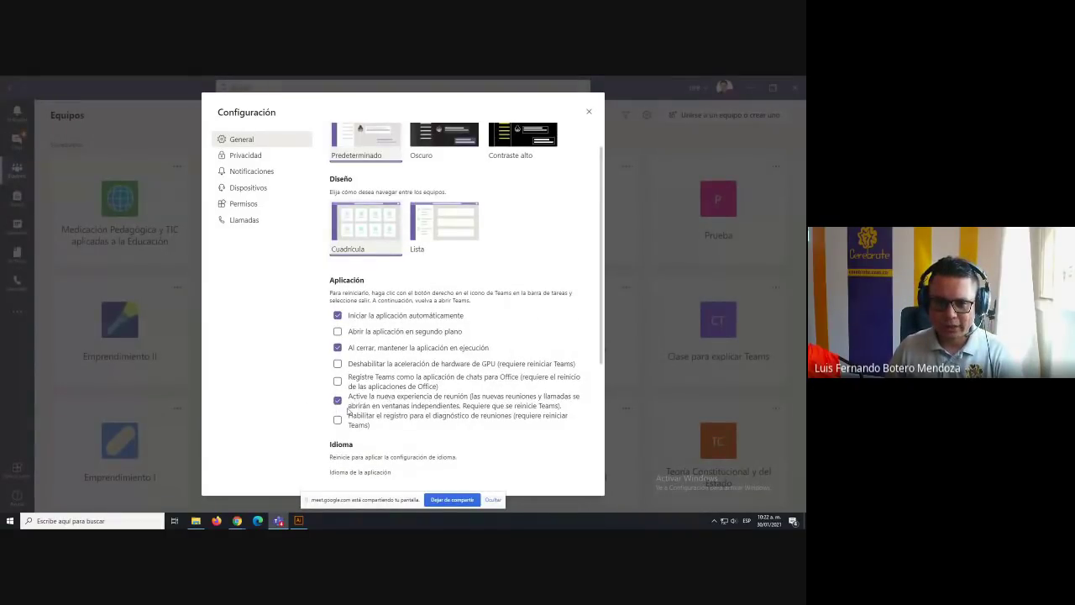
drag(348, 401, 576, 409)
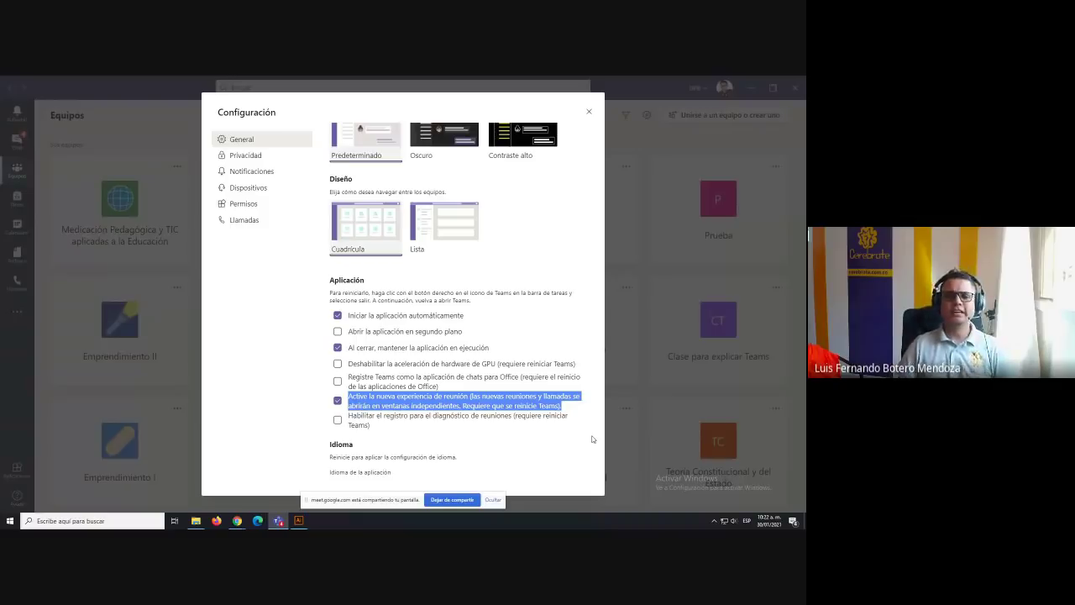
Enlarge the interface, examine the new meeting experience option in the general settings, and close the settings
scroll(586, 433, down, 3)
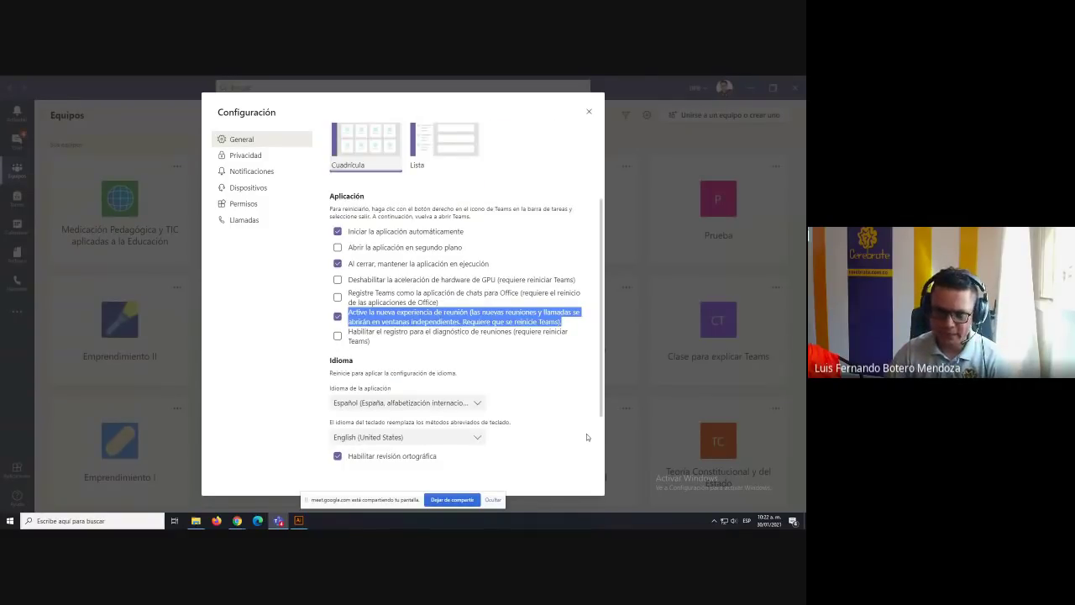
key(ctrl+plus)
scroll(597, 412, down, 2)
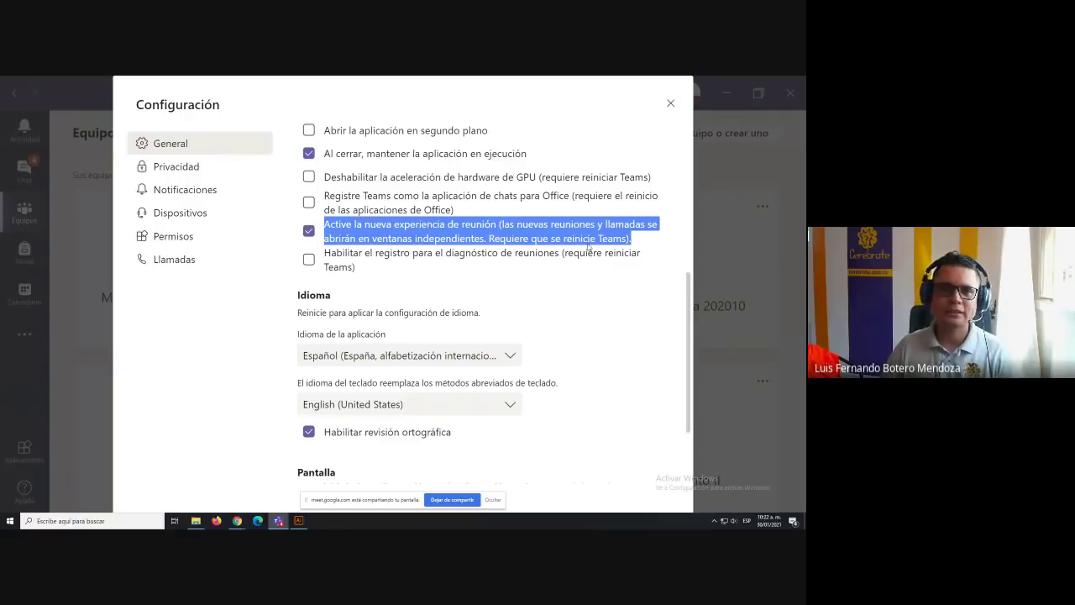
scroll(591, 248, up, 3)
scroll(598, 301, down, 2)
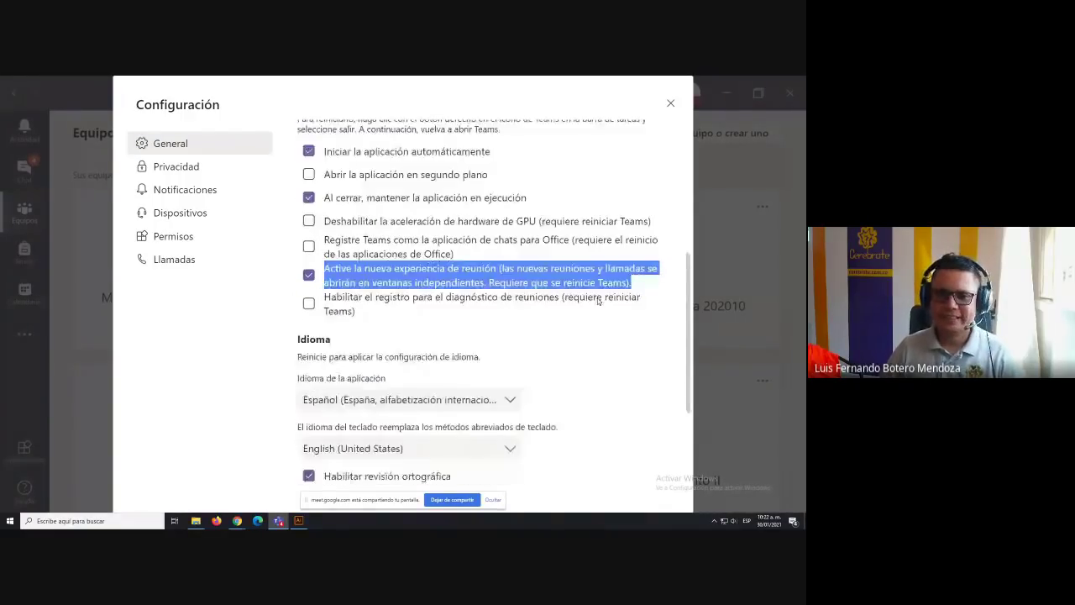
scroll(598, 301, down, 1)
click(308, 238)
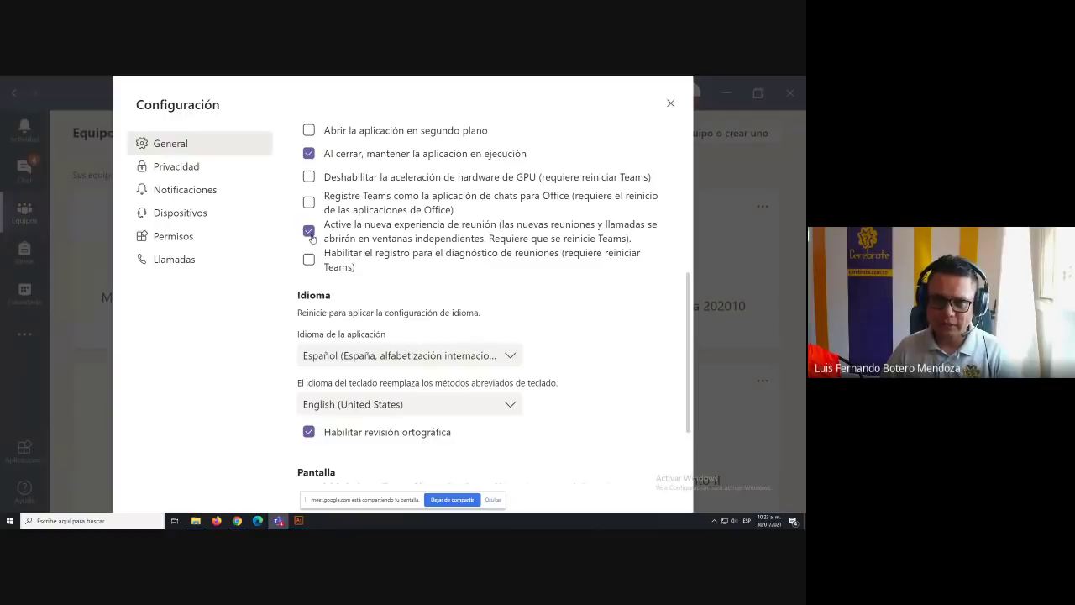
click(670, 105)
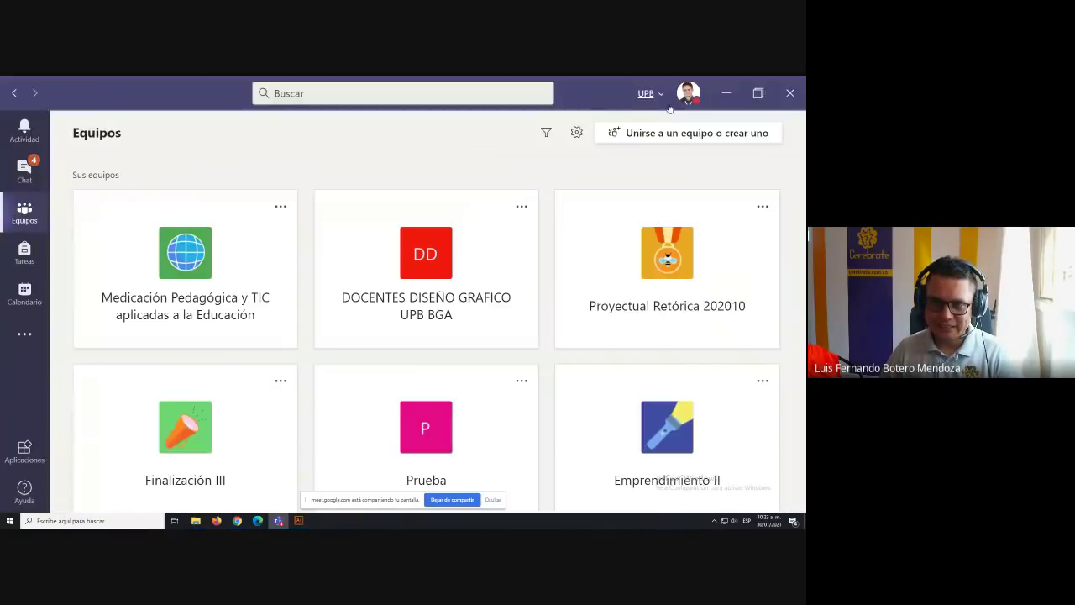
Close the Teams window and quit the program completely from its background process
click(789, 94)
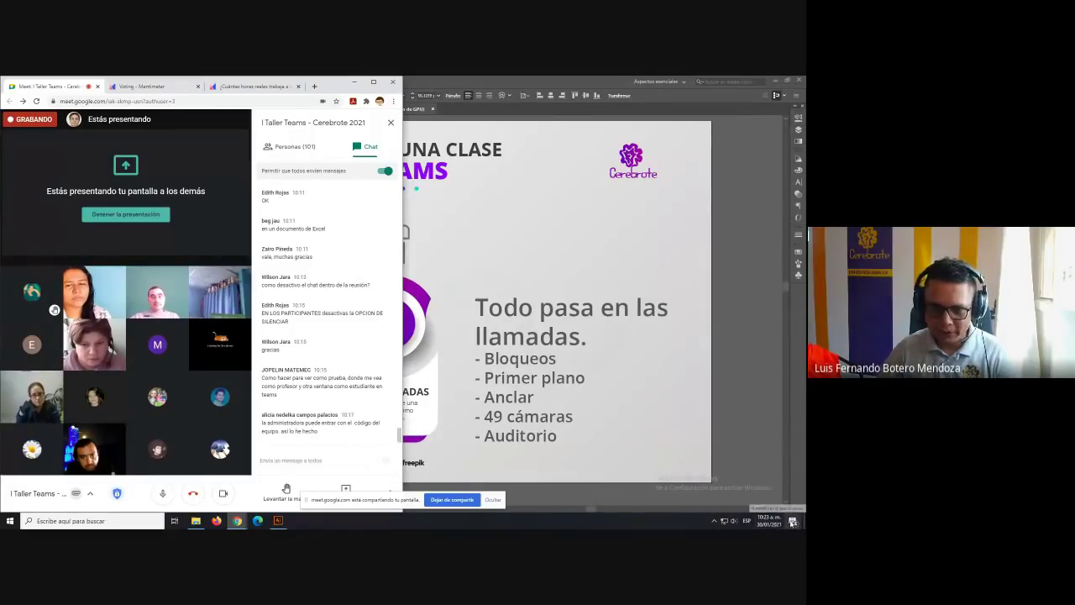
click(715, 522)
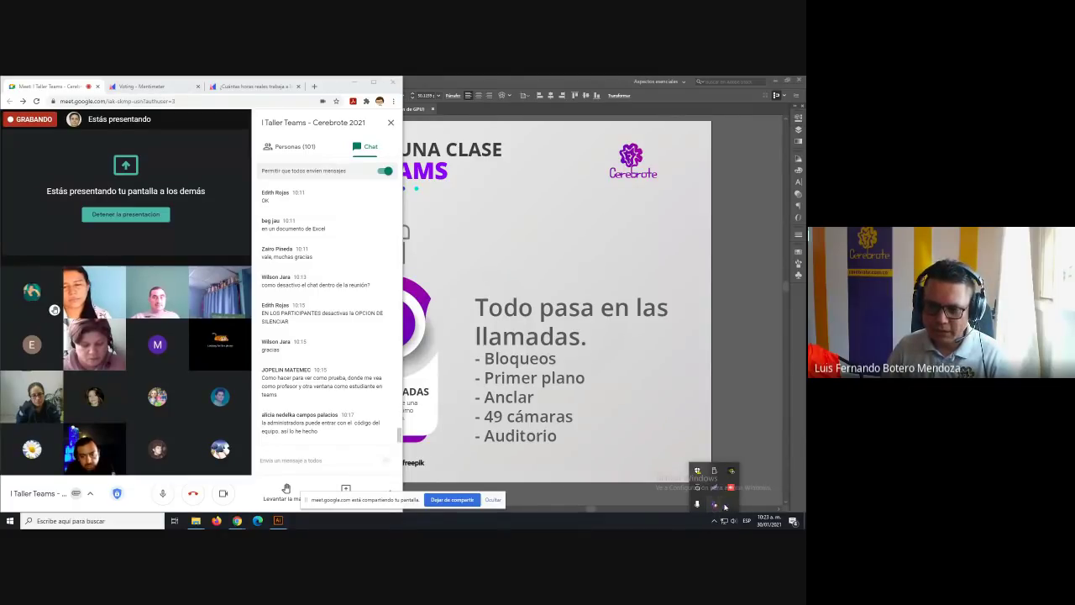
click(715, 505)
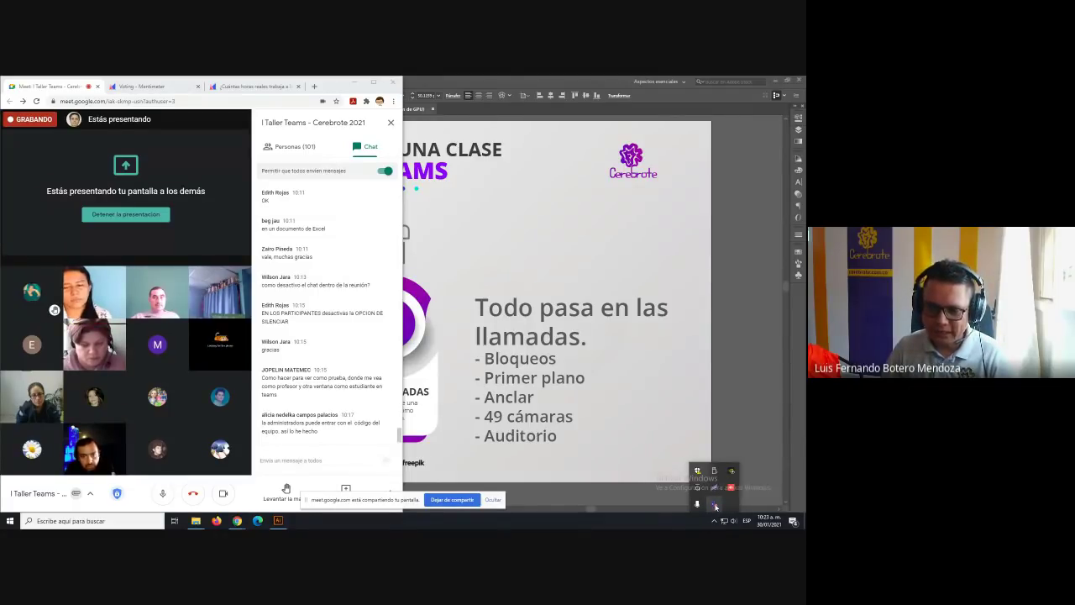
right_click(714, 505)
click(721, 500)
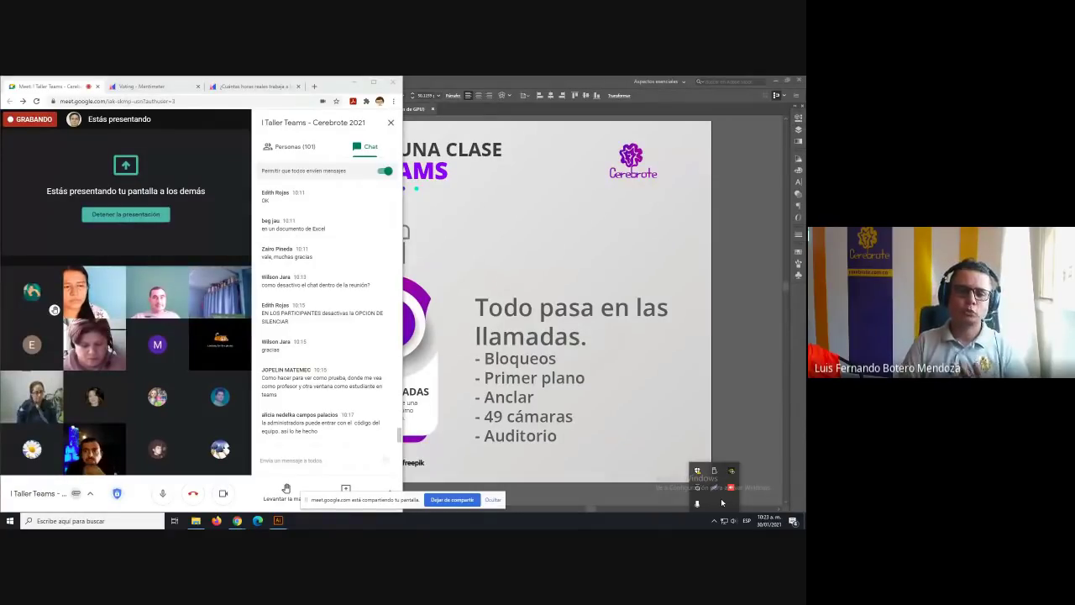
Relaunch Microsoft Teams by searching for "tea" in Windows and reduce the interface zoom by two levels
key(super)
text(tea)
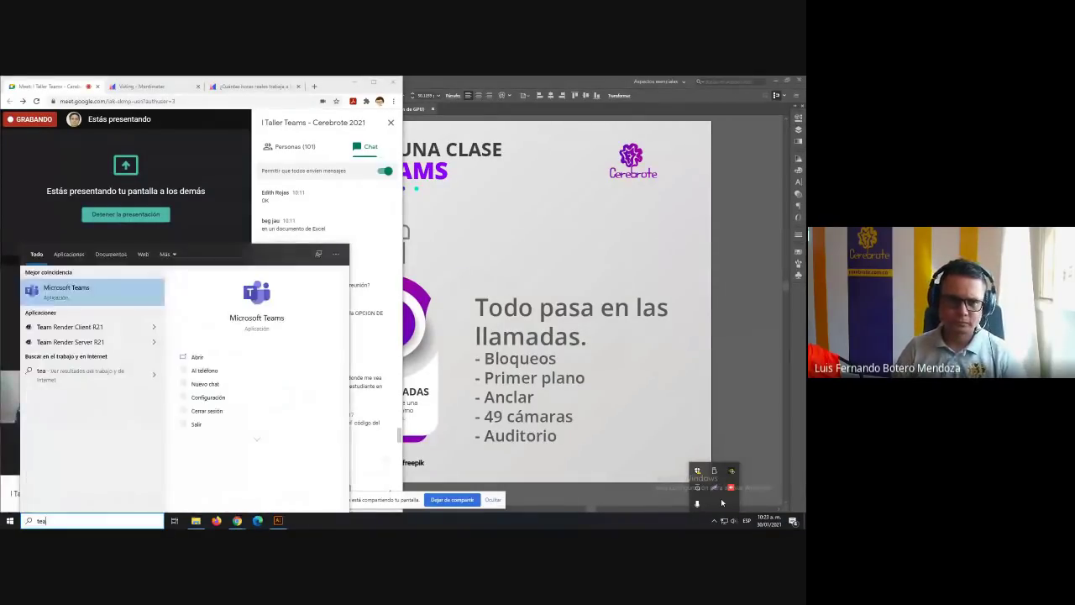
key(Escape)
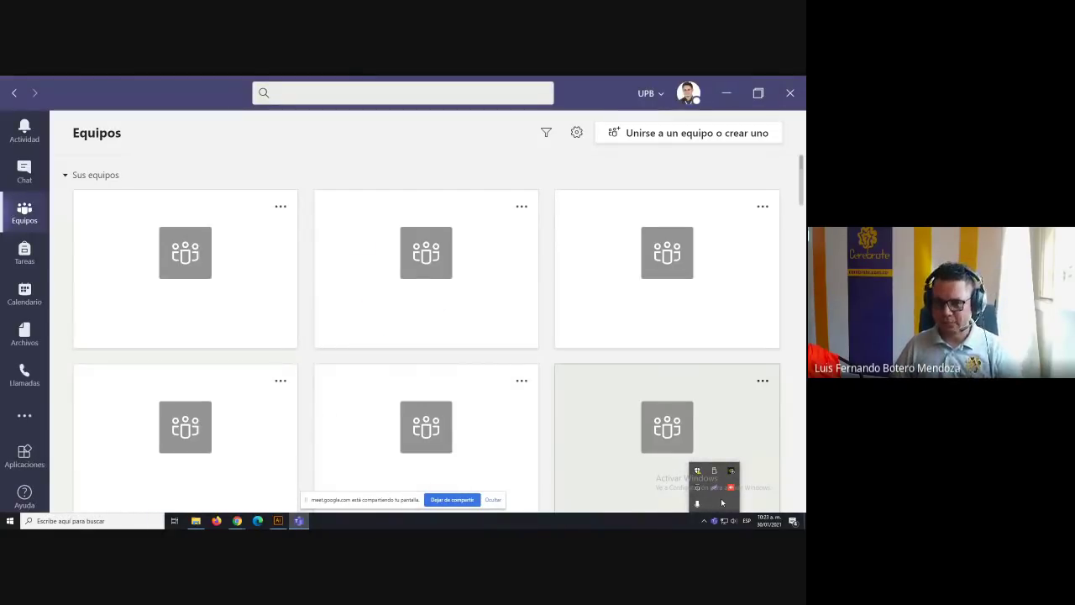
key(ctrl+minus)
key(ctrl+minus)
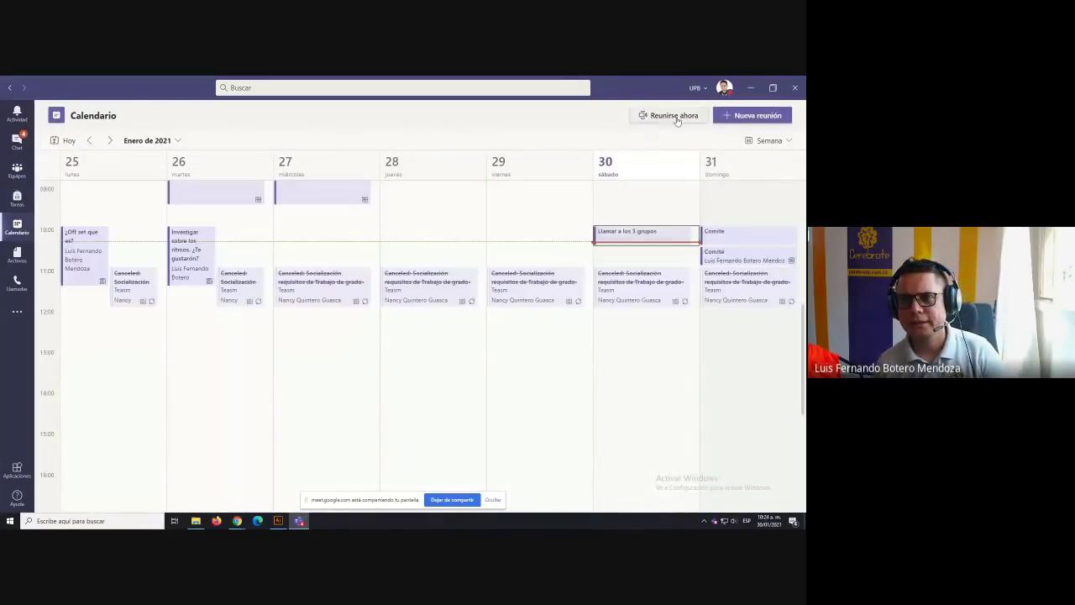
Start an instant meeting from the calendar and title it "Nueva opción"
click(674, 115)
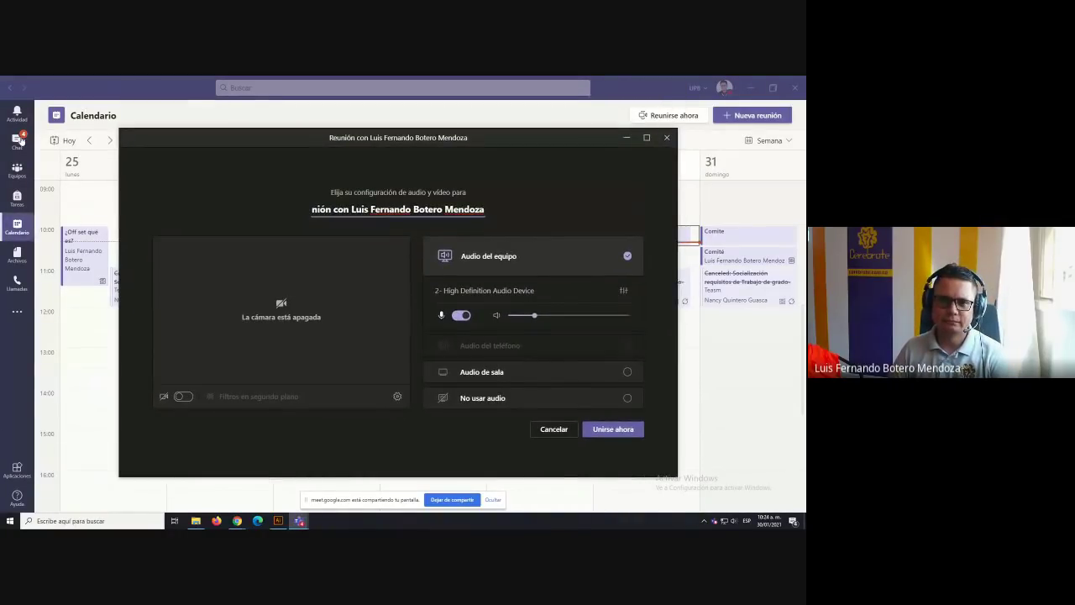
triple_click(367, 210)
text(Nu)
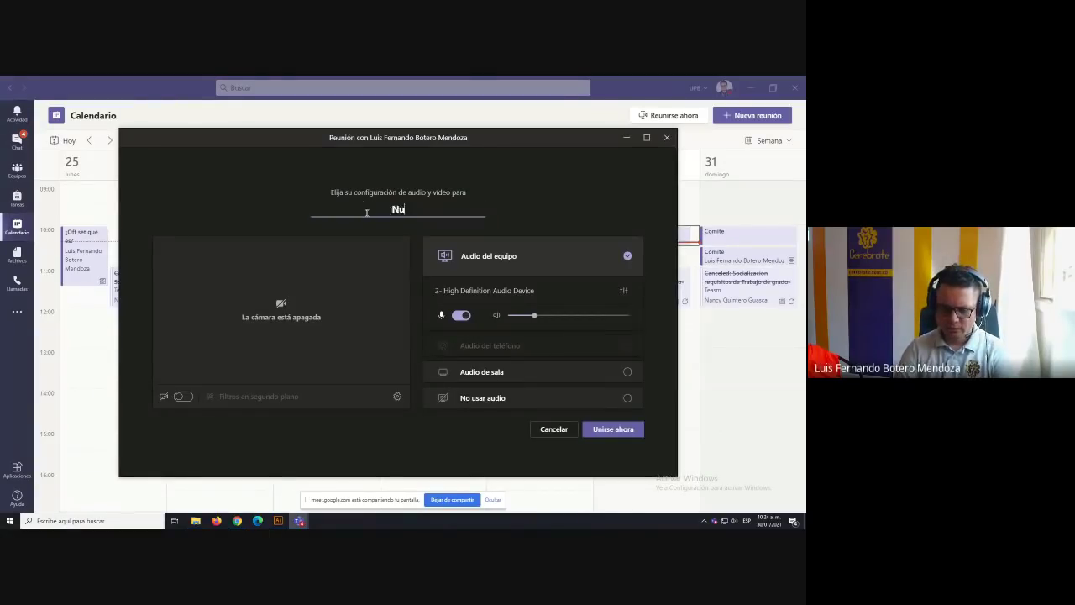
text(eva opci(on)
key(BackSpace)
key(BackSpace)
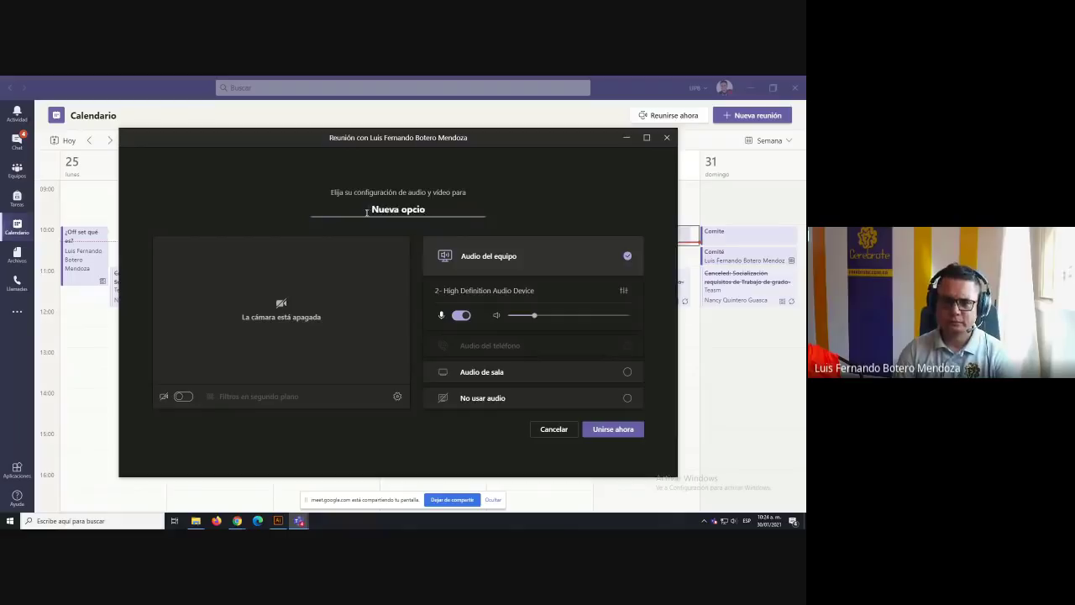
text((on)
key(BackSpace)
key(BackSpace)
key(BackSpace)
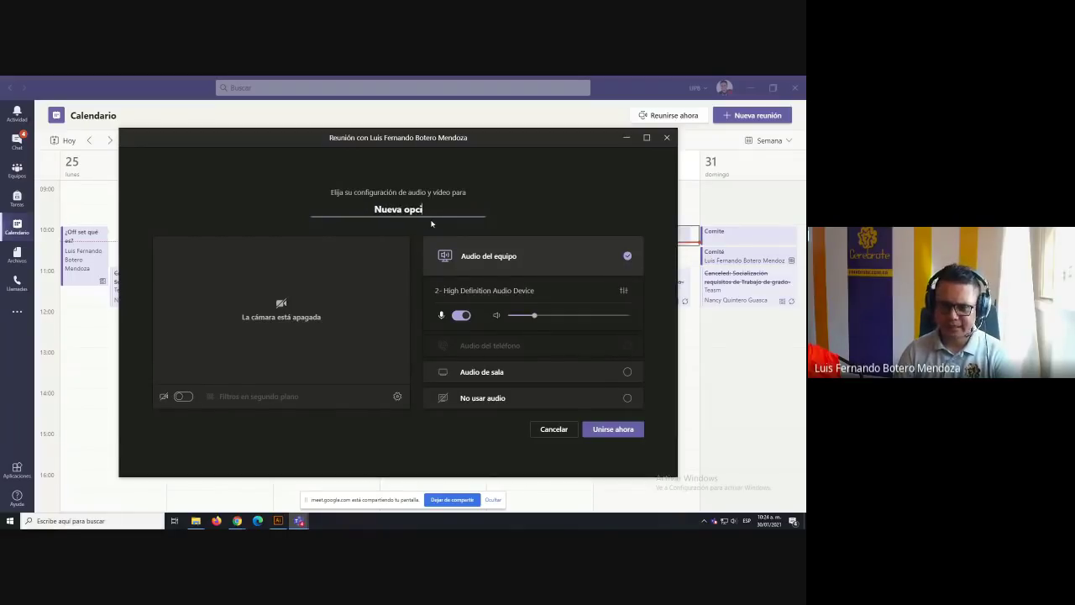
text(ón)
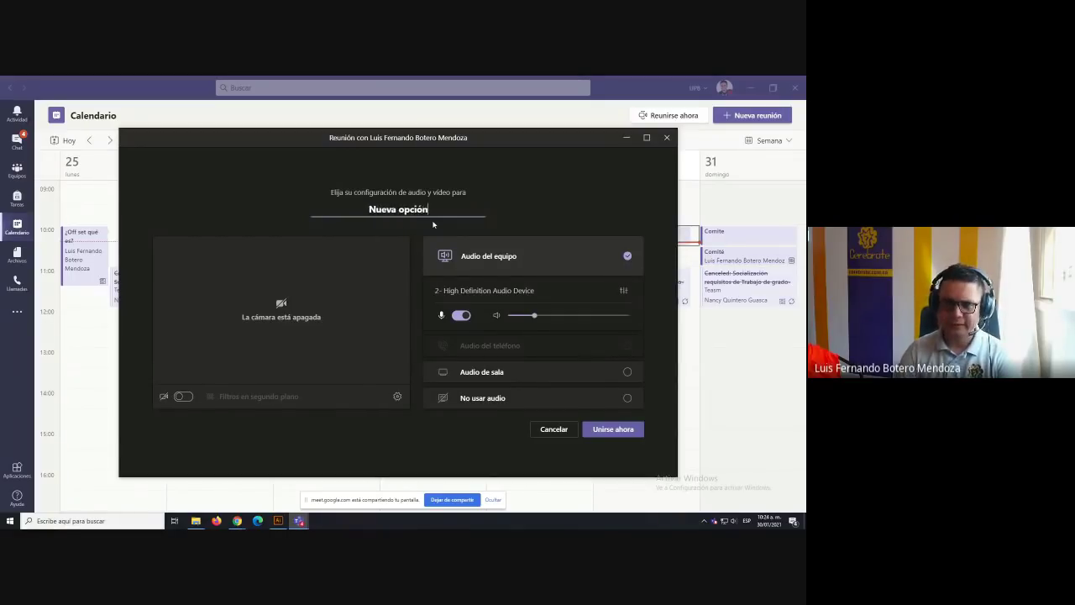
Join the Nueva opción meeting with computer audio and close the participants list
click(629, 255)
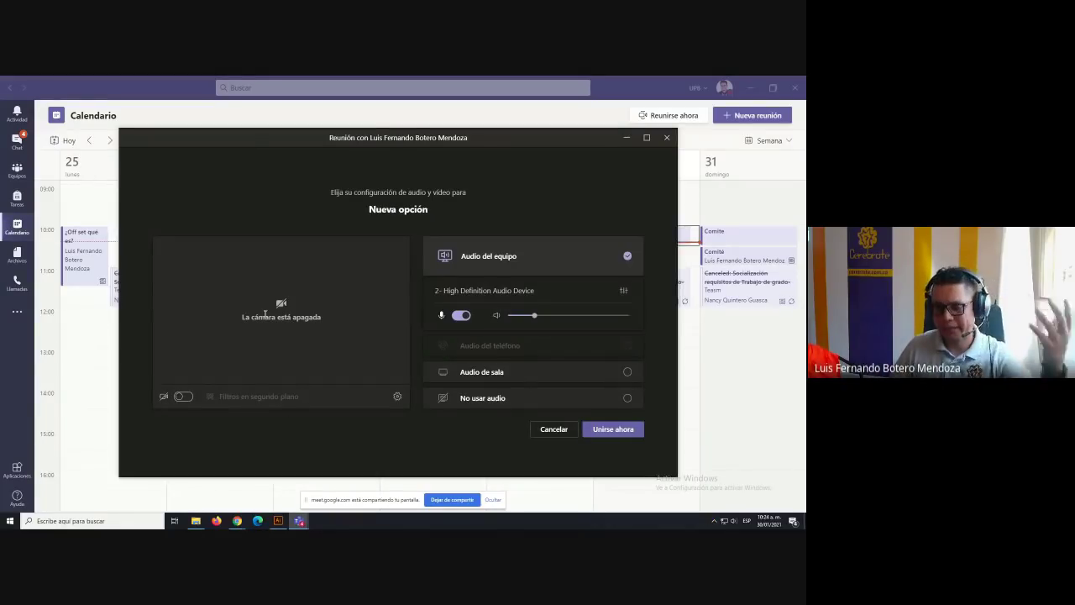
click(636, 431)
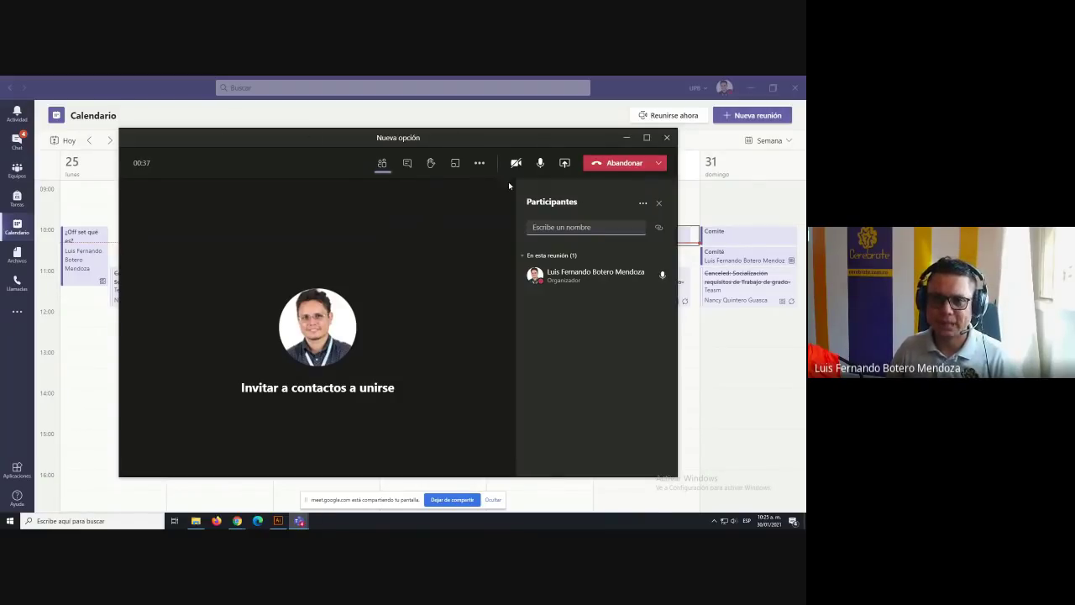
click(659, 202)
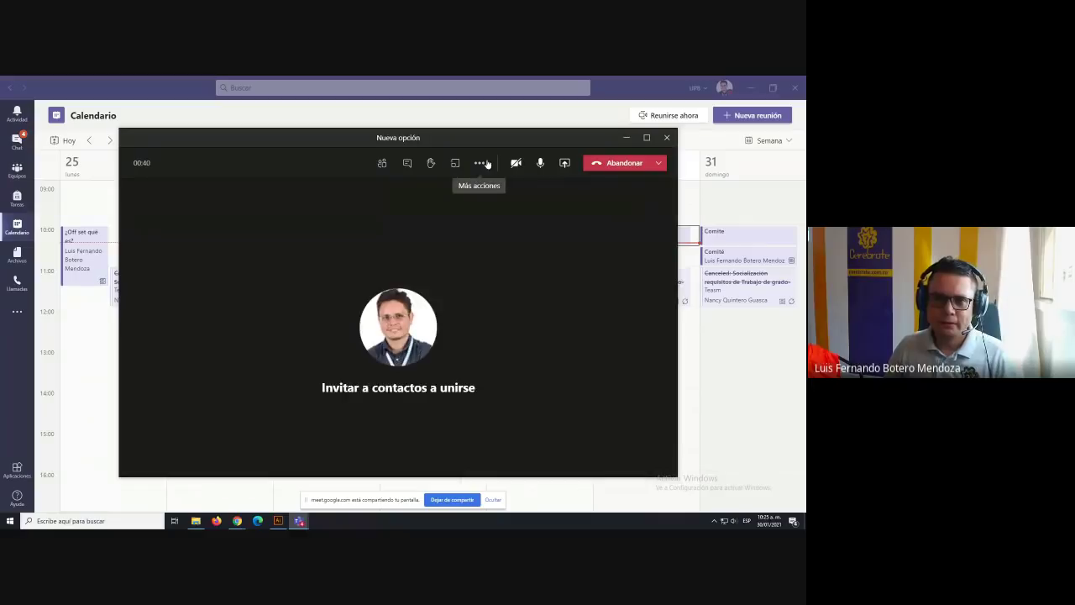
Open the meeting options, highlight the "- Bloqueos" line on the Illustrator slide, and return to the Teams meeting
click(479, 163)
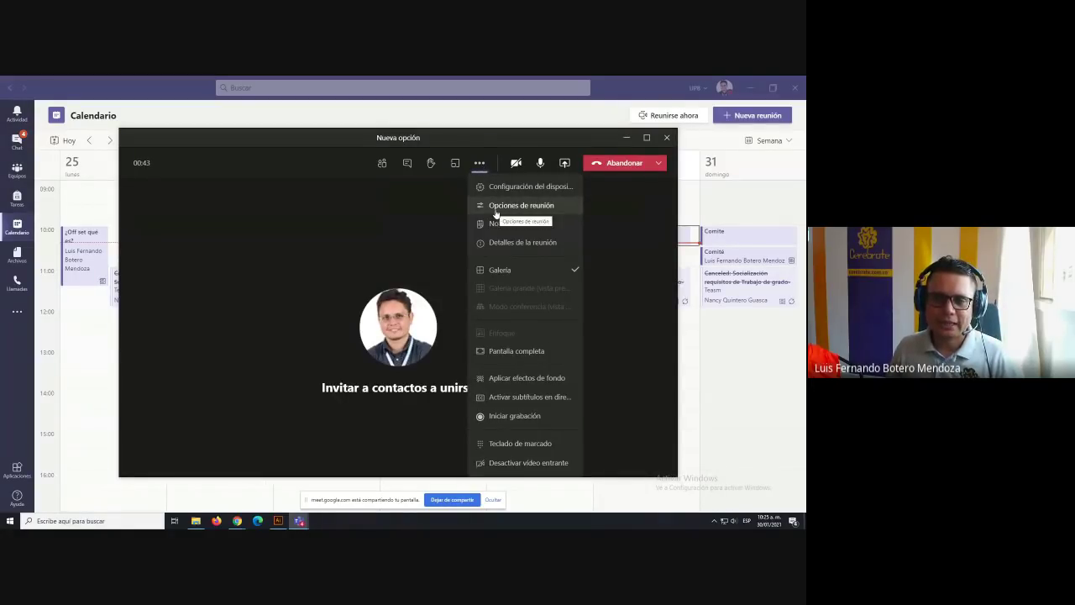
click(496, 210)
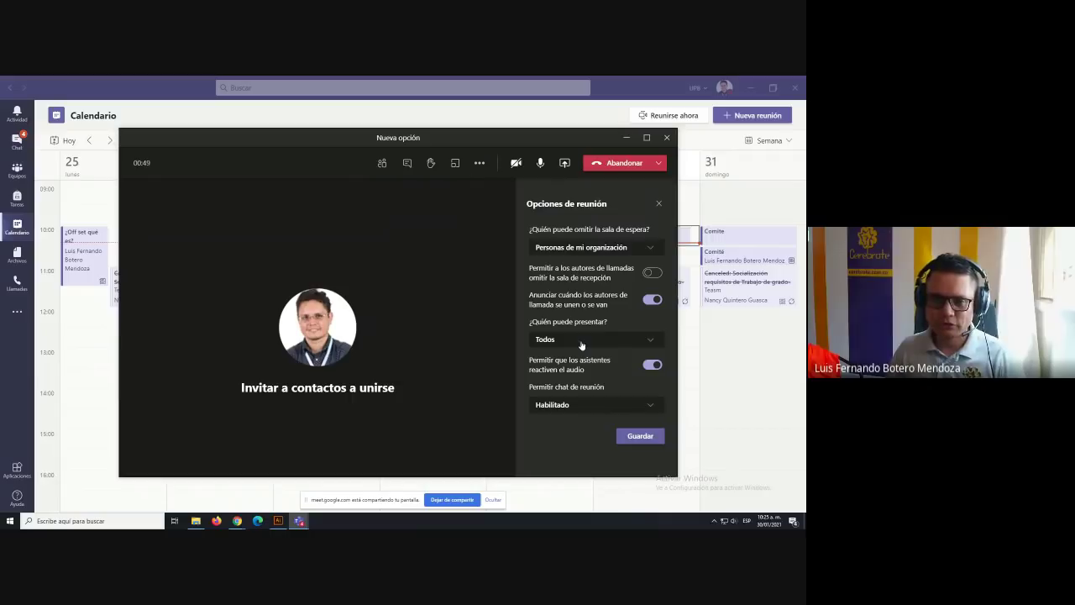
key(alt+Tab)
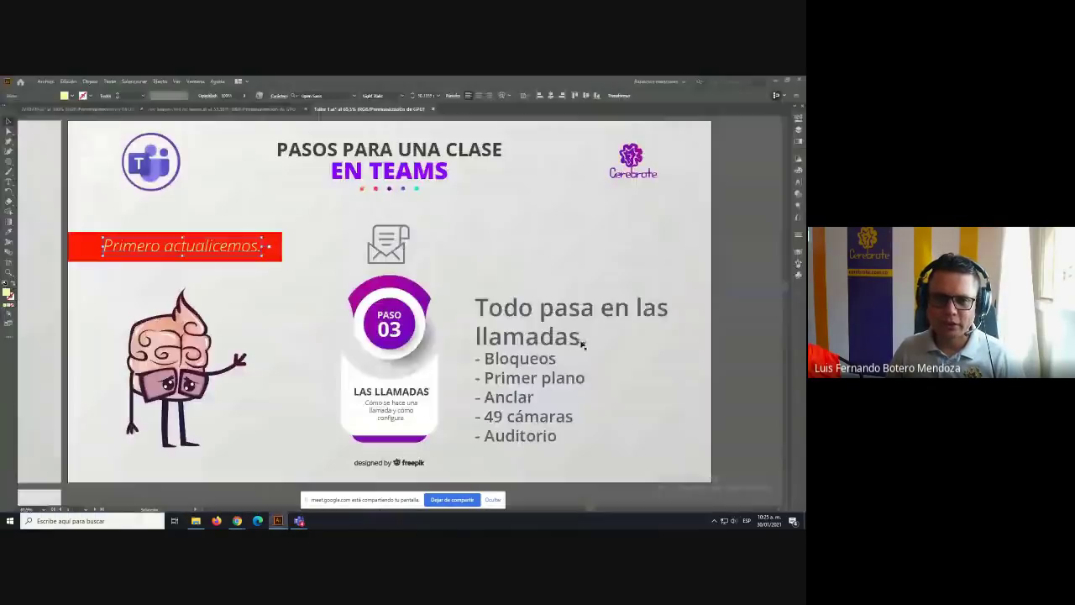
triple_click(584, 358)
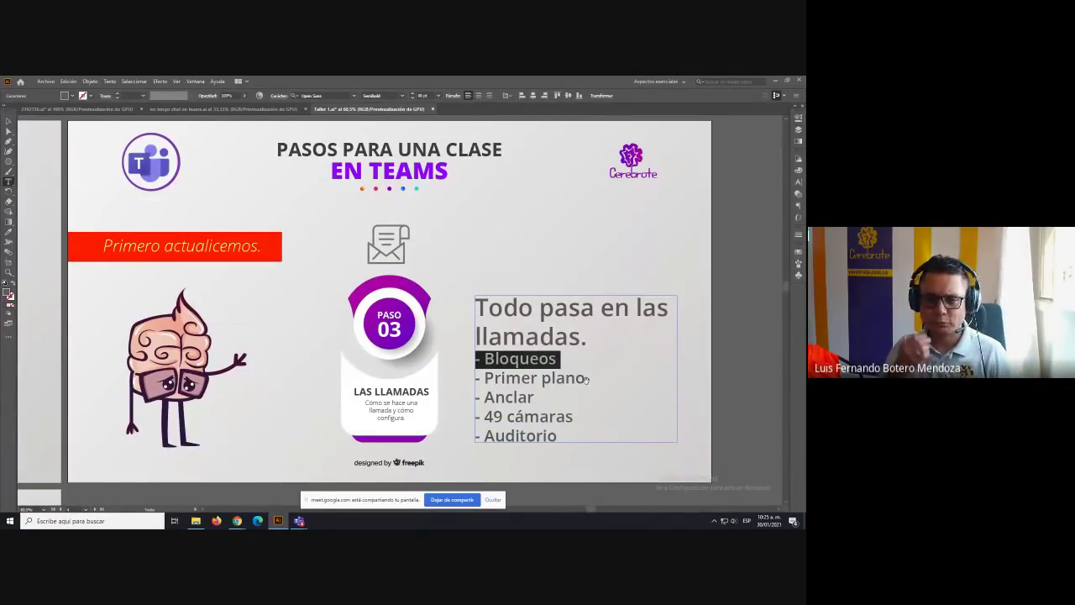
key(alt+Tab)
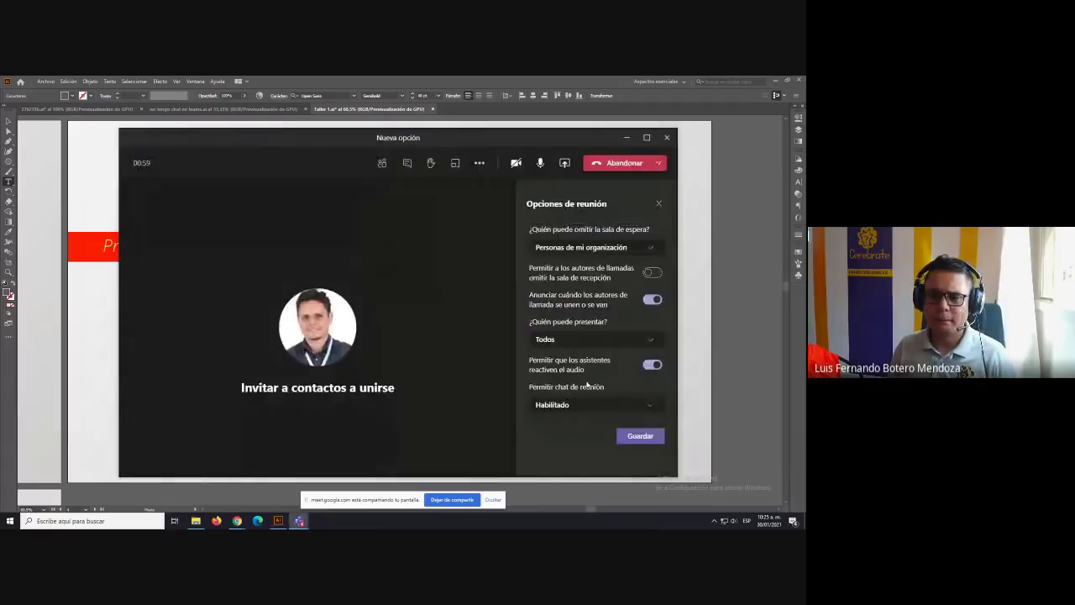
Review the lobby-bypass choices without changing them, and set who can present to "Solo yo"
click(600, 249)
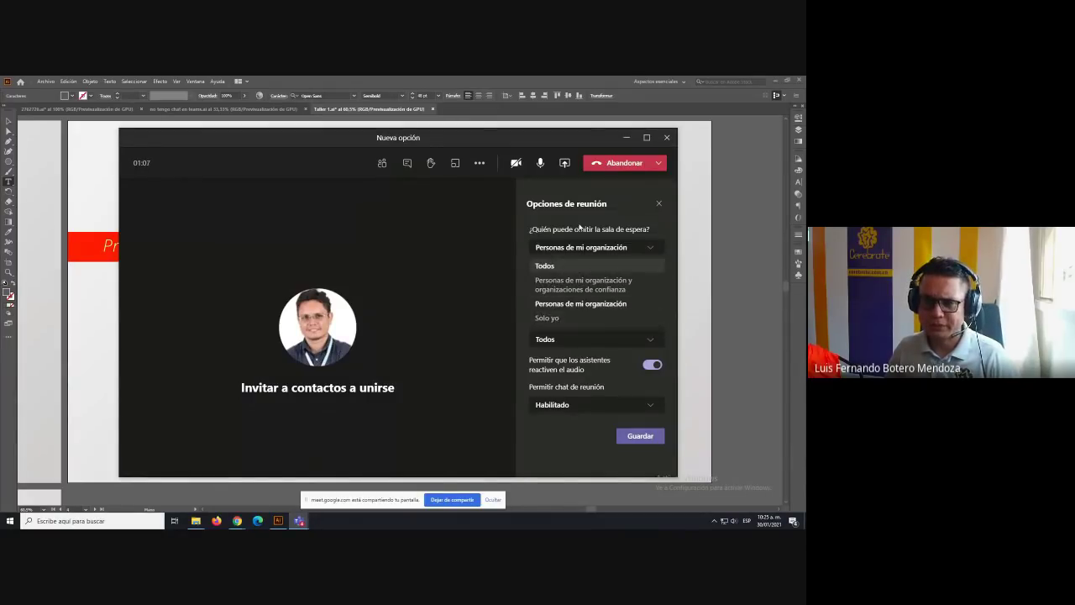
click(580, 228)
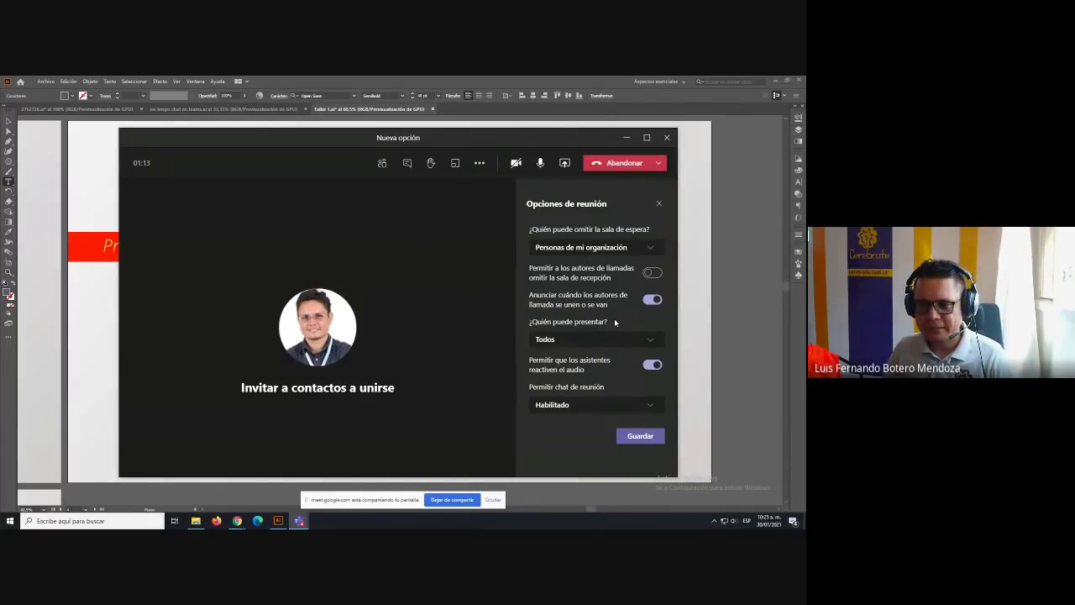
click(613, 341)
click(589, 402)
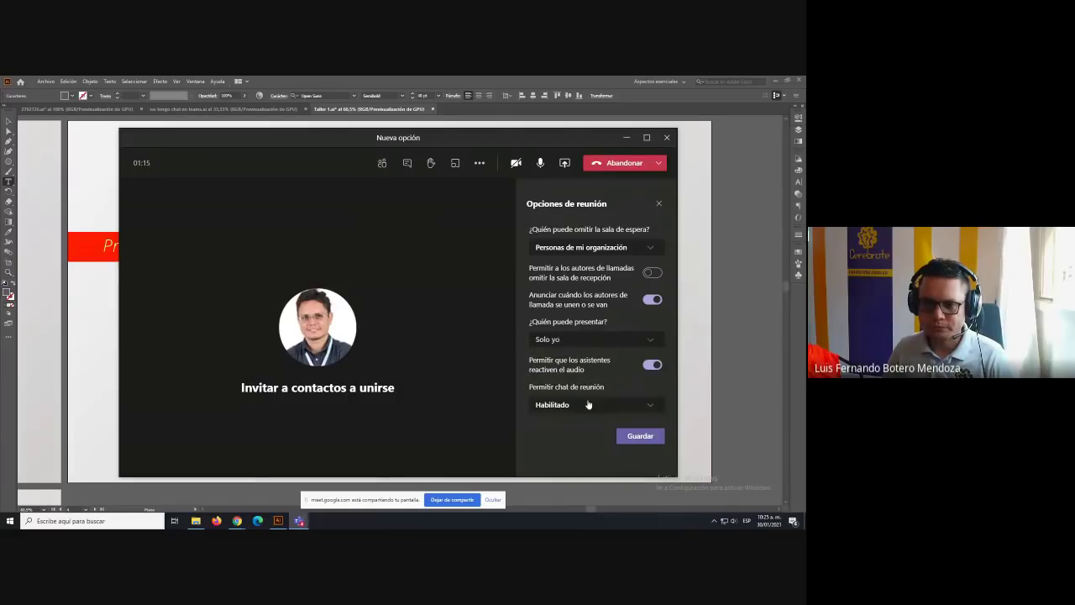
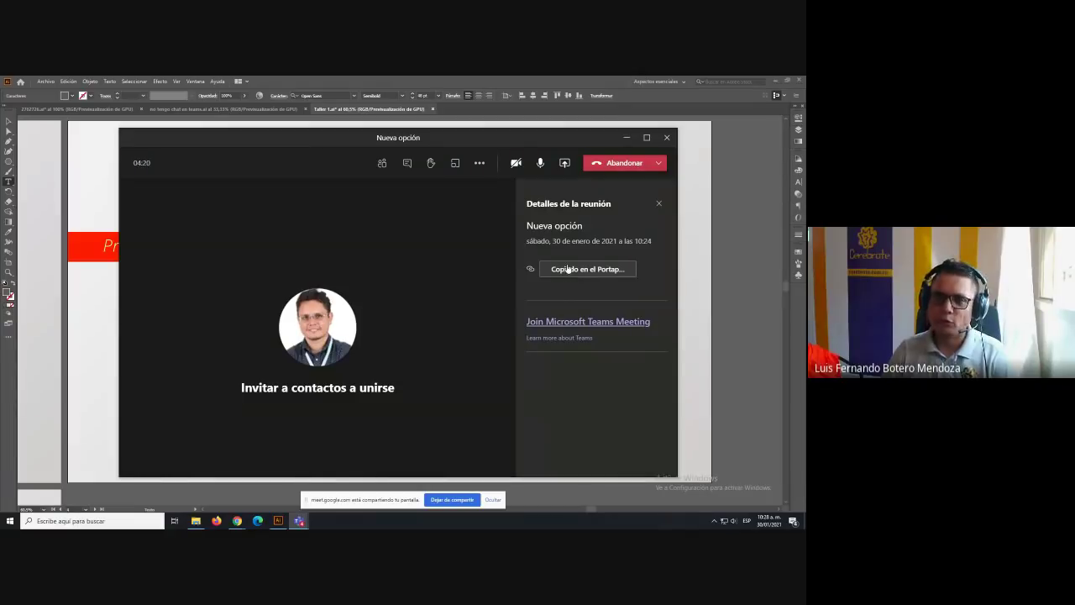
Launch Word 2016 by searching for "word" in Windows, dismiss the activation wizard and create a blank document
click(130, 519)
text(word)
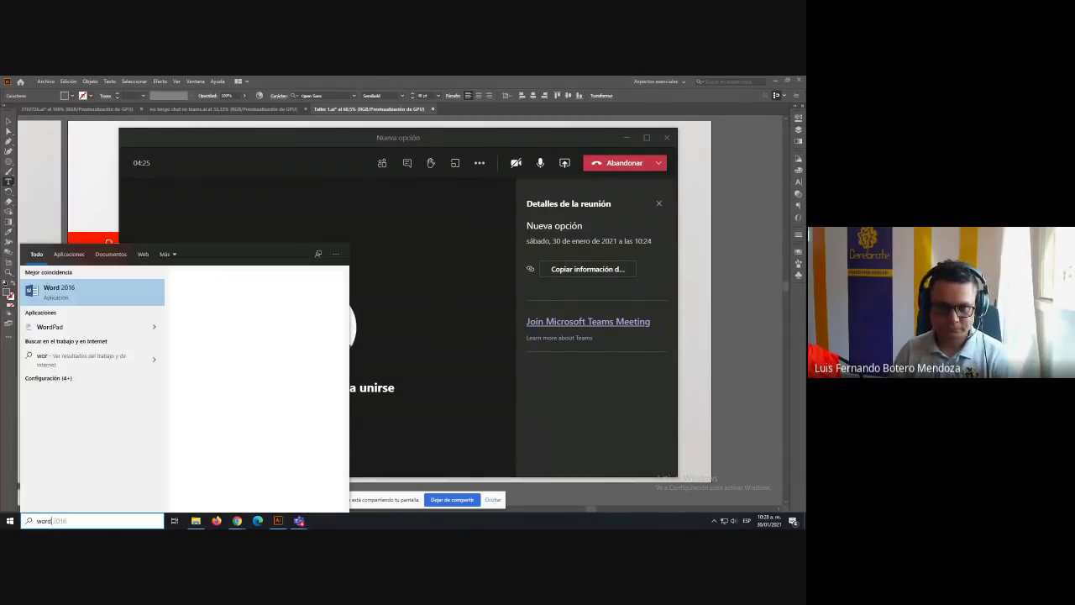
key(Return)
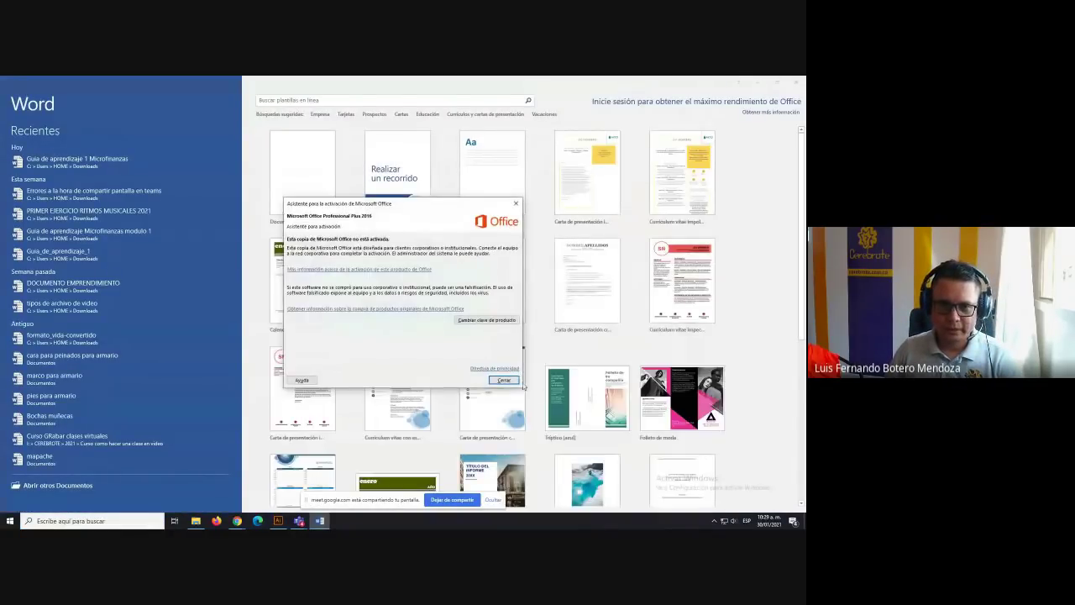
click(504, 380)
click(276, 179)
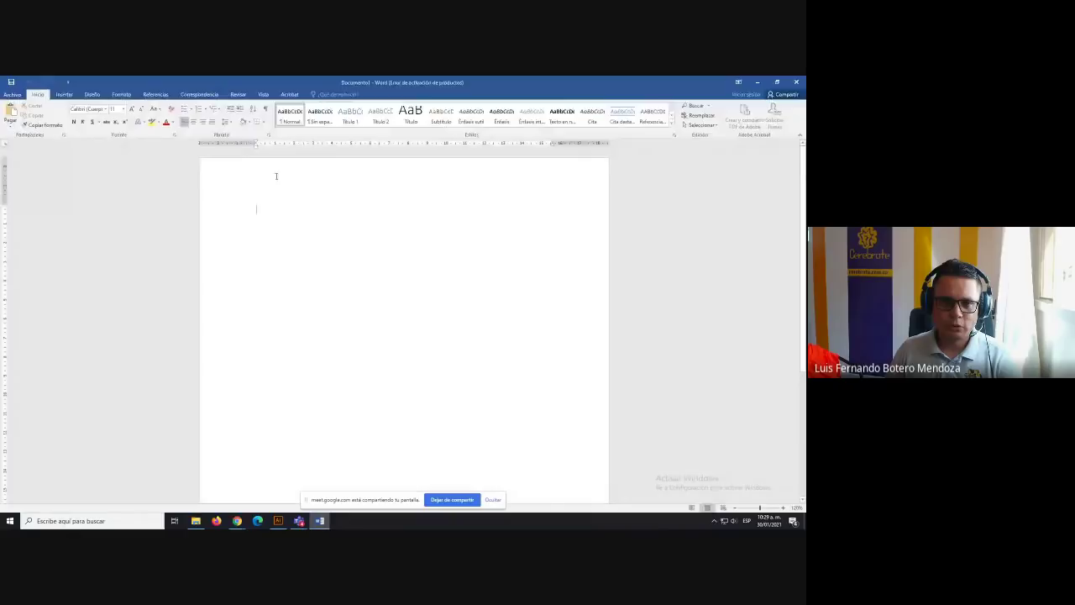
Paste the copied meeting information into the document and add blank lines below it
text(Join Microsoft Teams Meeting Learn more about Teams)
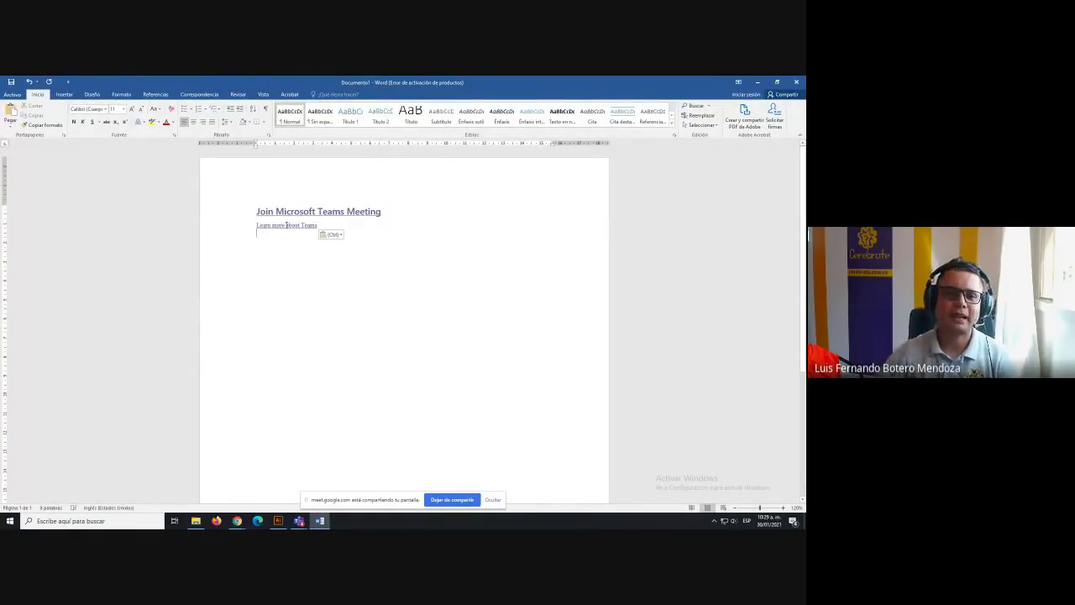
key(Return)
key(Return)
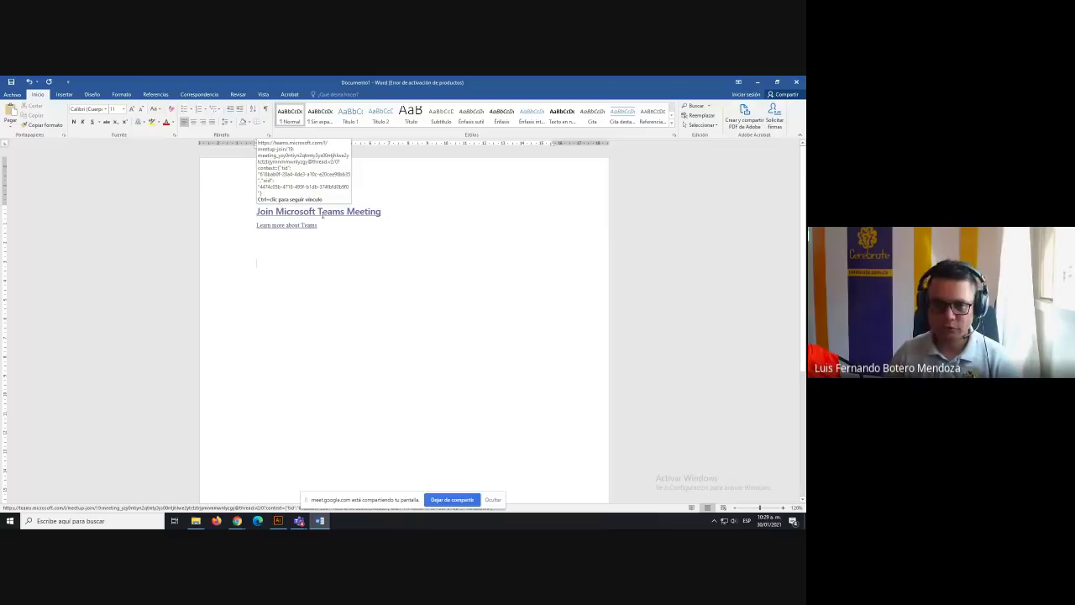
click(762, 509)
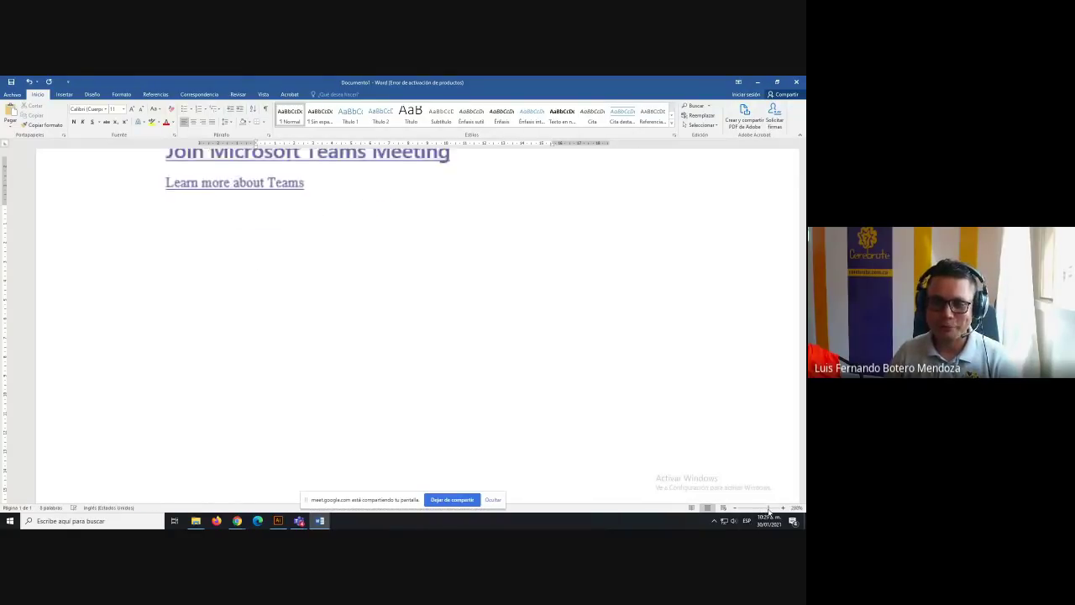
drag(762, 509, 761, 509)
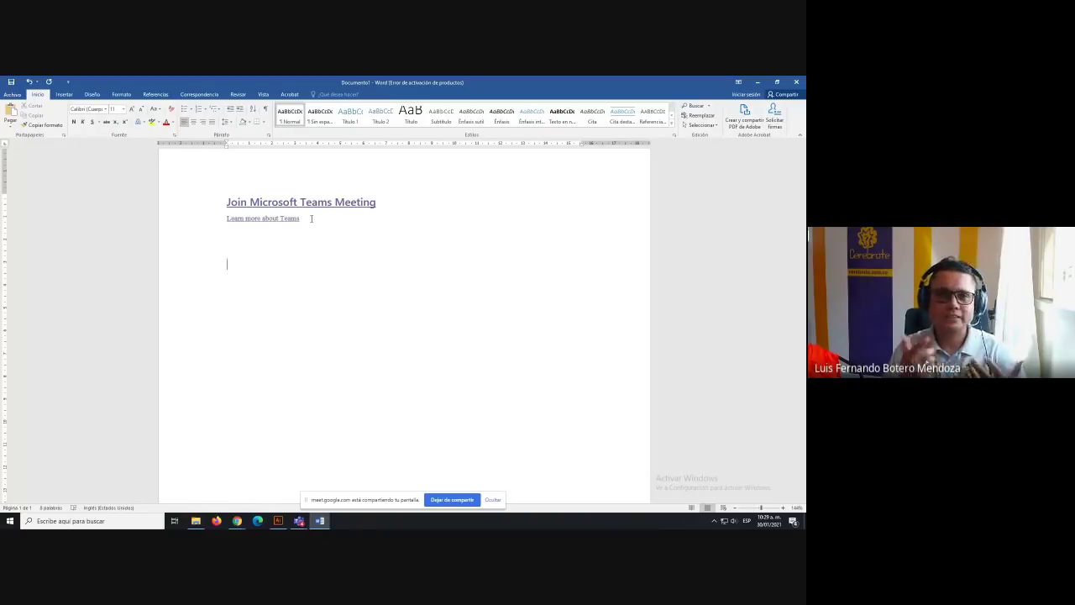
Copy the "Join Microsoft Teams Meeting" link from the Teams meeting details and paste its full URL below the text in Word
key(alt+Tab)
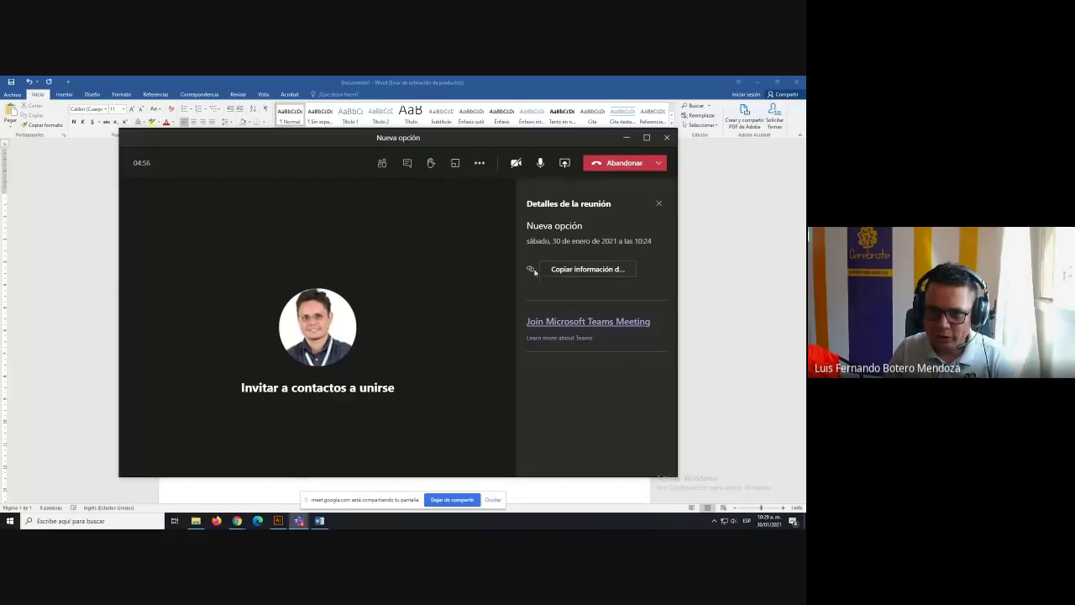
right_click(567, 326)
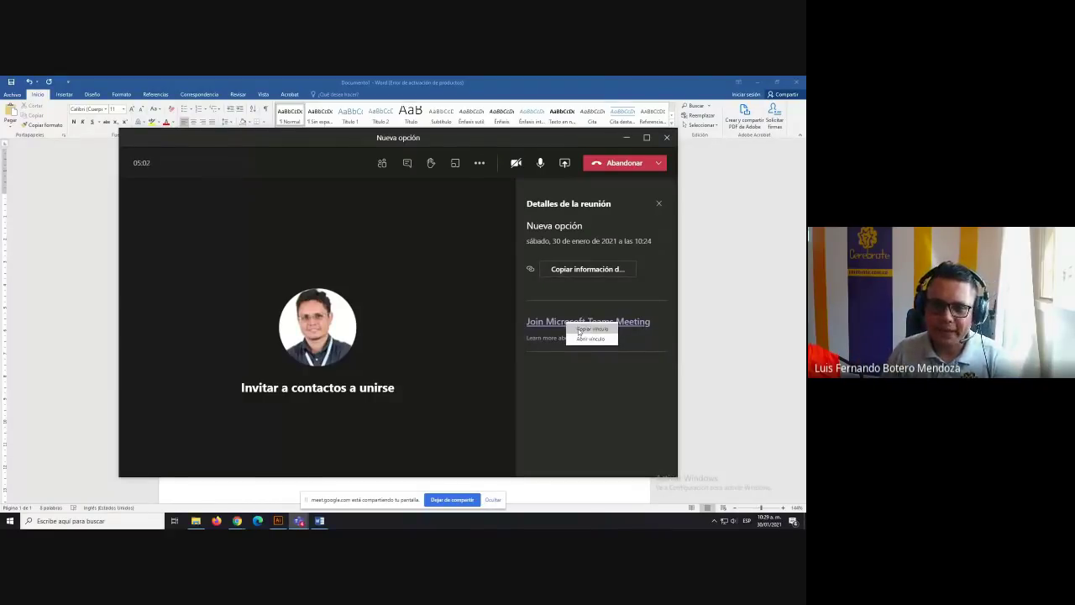
click(578, 330)
key(alt+Tab)
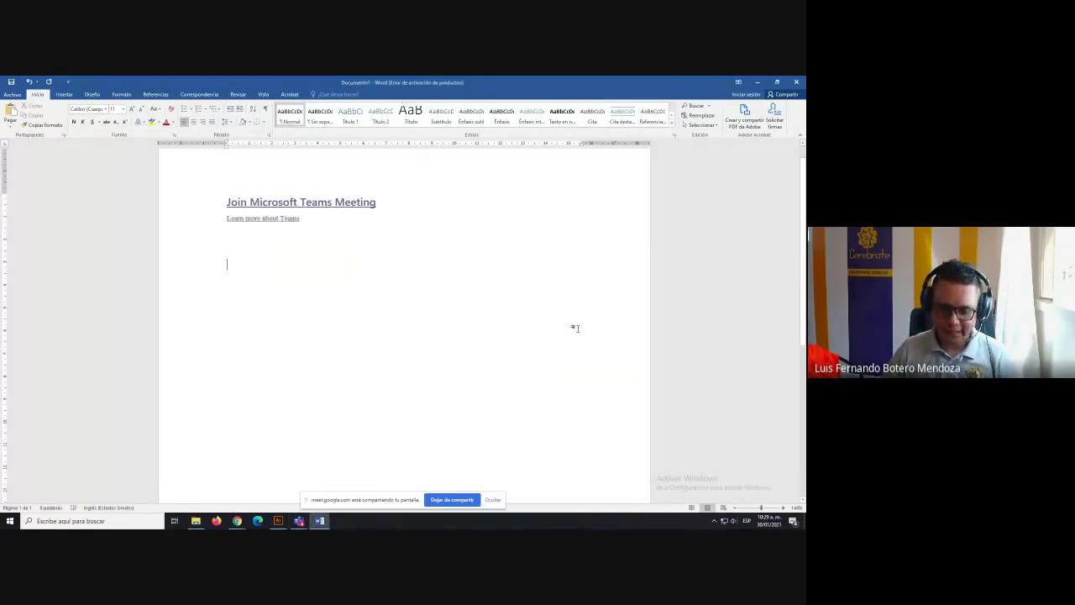
key(ctrl+v)
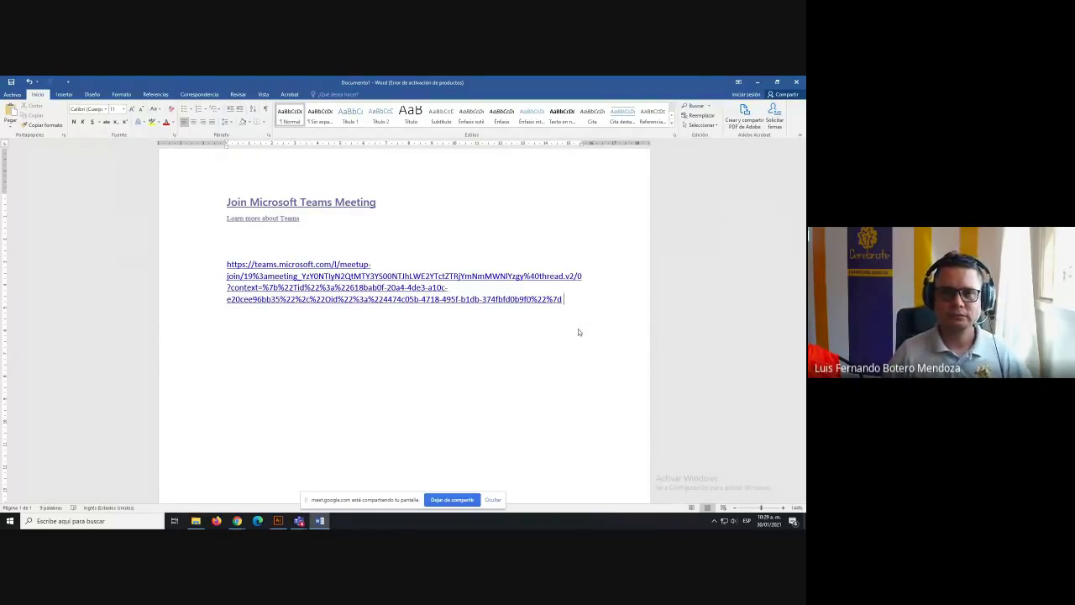
Highlight the pasted meeting text and the full URL in turn to compare the two invitation formats
drag(178, 202, 177, 234)
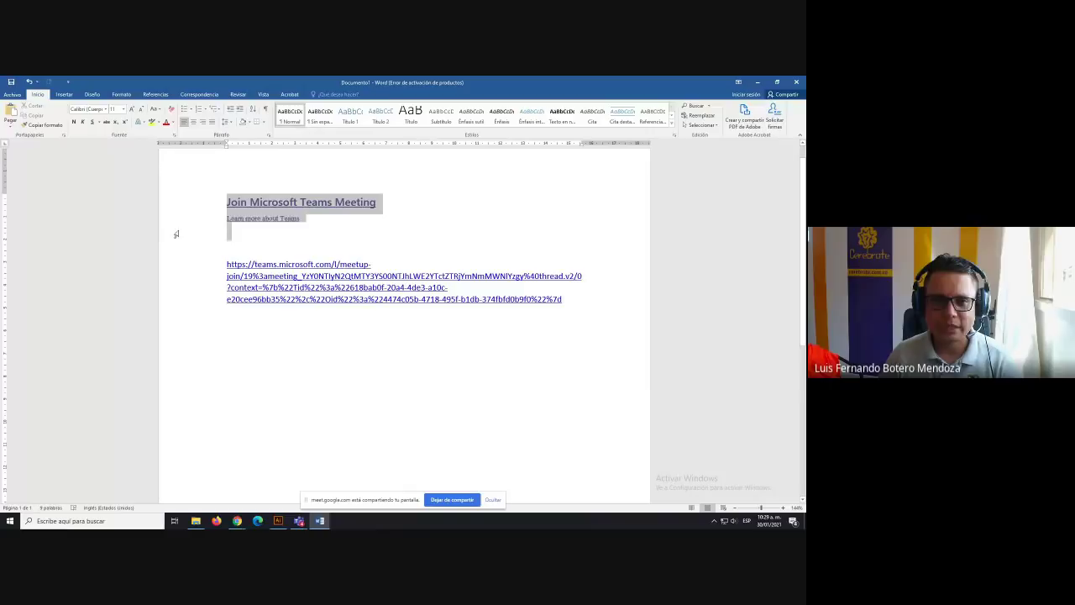
click(291, 255)
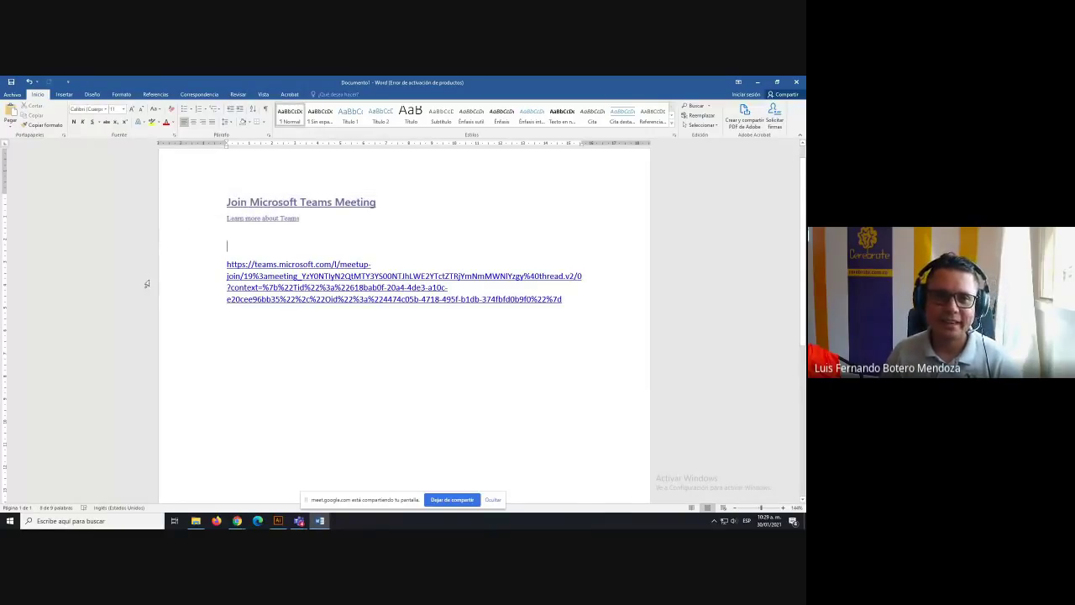
drag(193, 267, 187, 307)
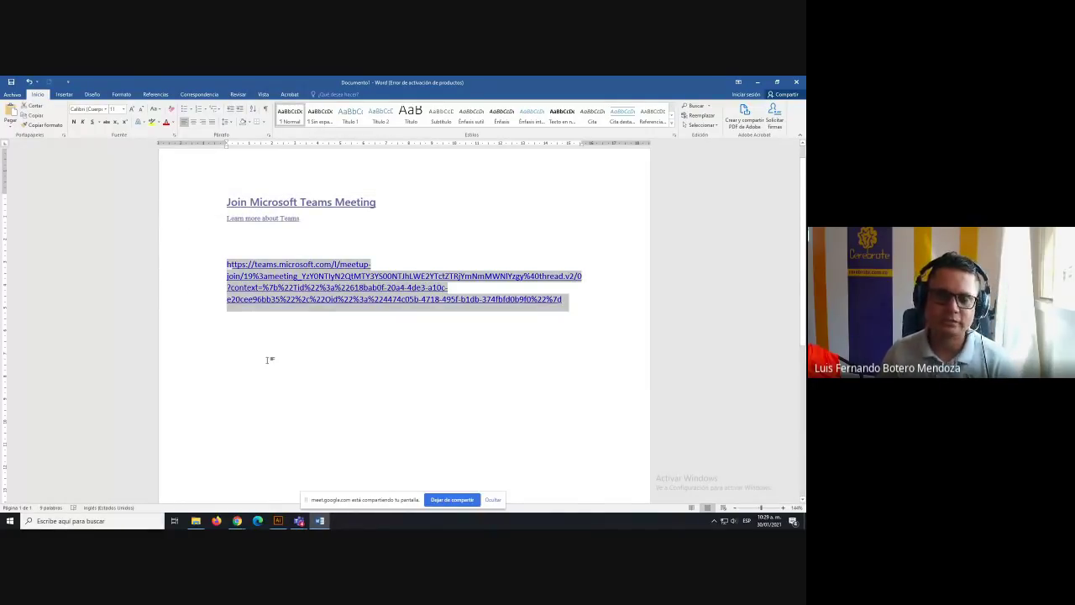
click(275, 299)
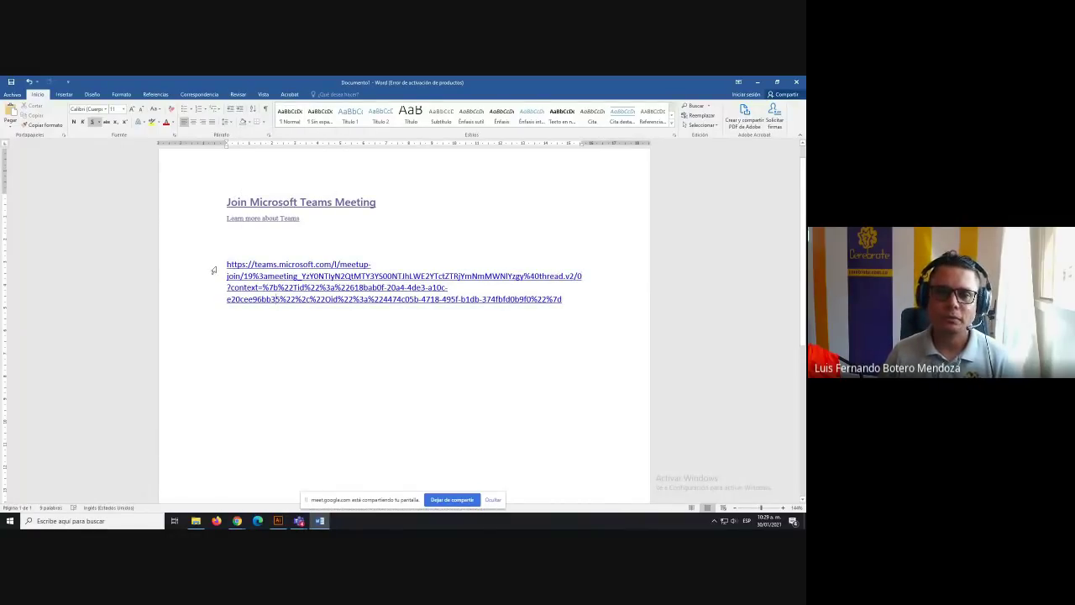
drag(208, 268, 204, 298)
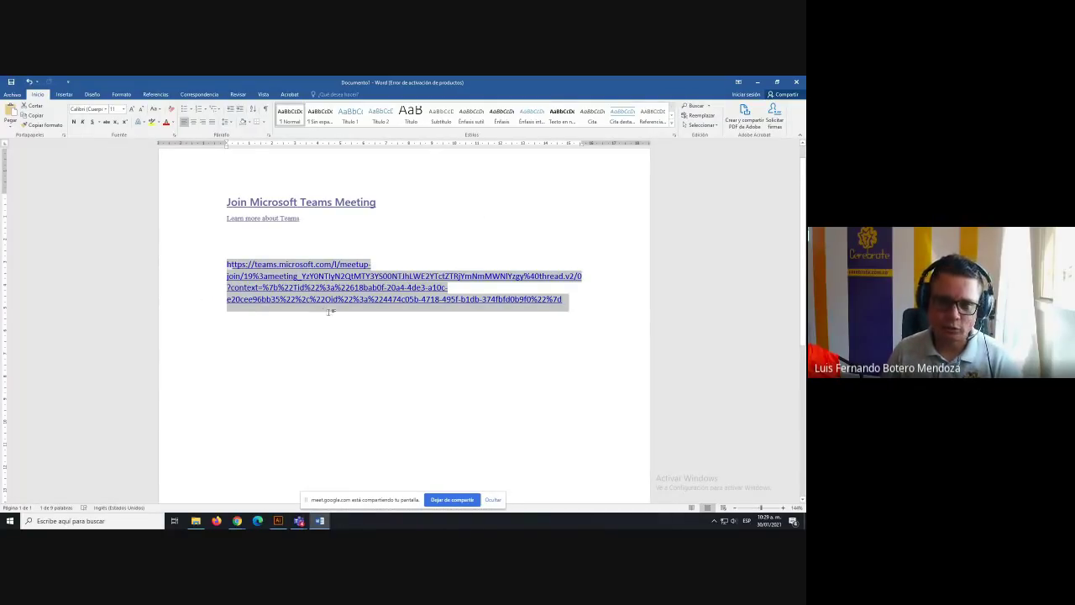
Return to the Teams meeting, close the meeting details and mute the microphone
key(alt+Tab)
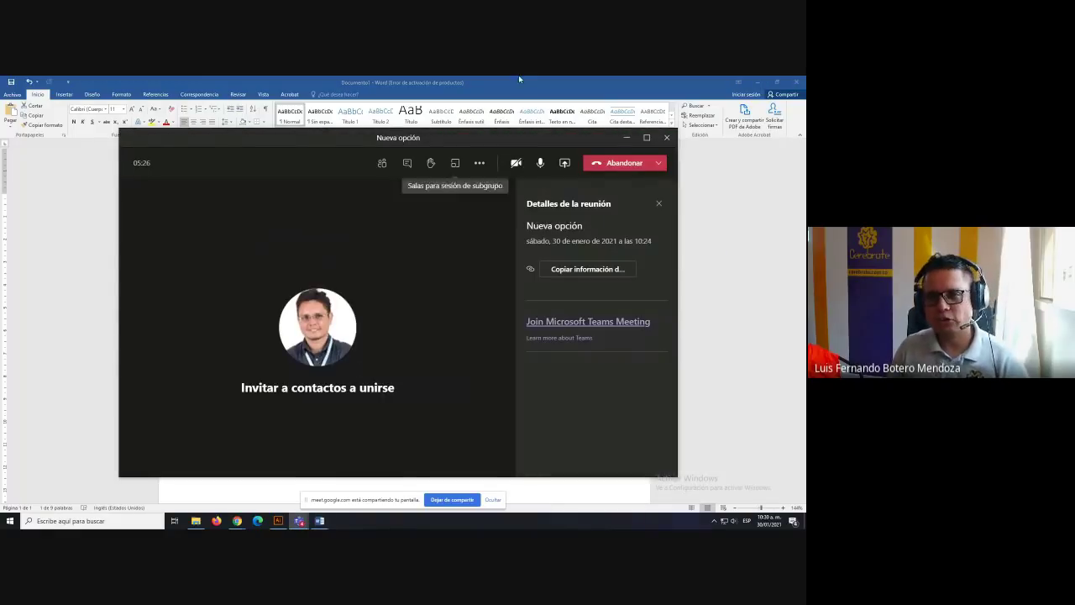
click(659, 205)
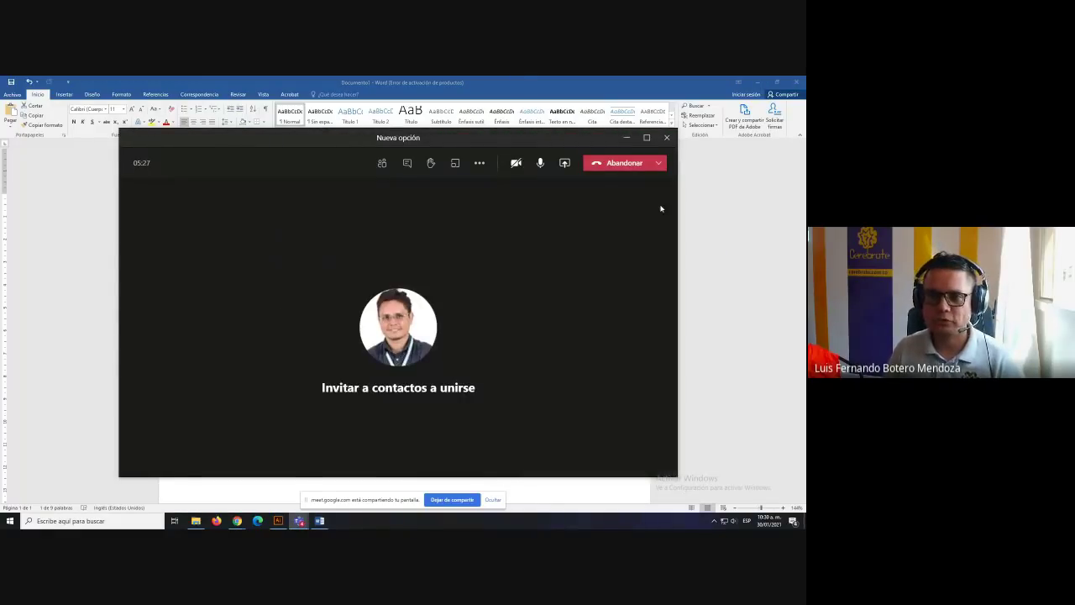
click(537, 167)
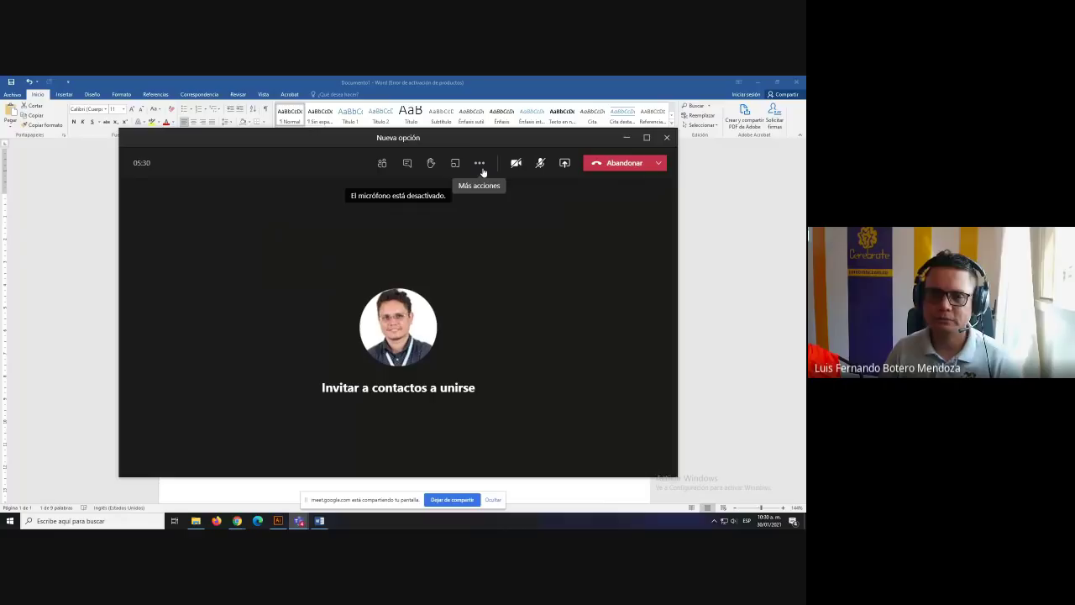
View the additional meeting actions and the choices for leaving or ending the meeting, cancelling the end-meeting confirmation
click(483, 172)
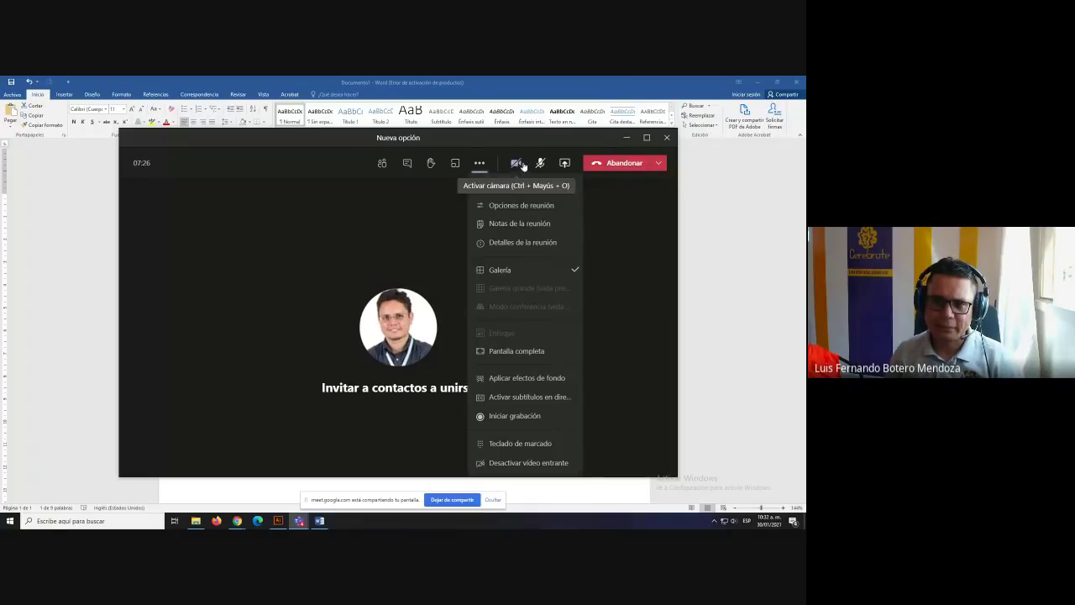
key(Escape)
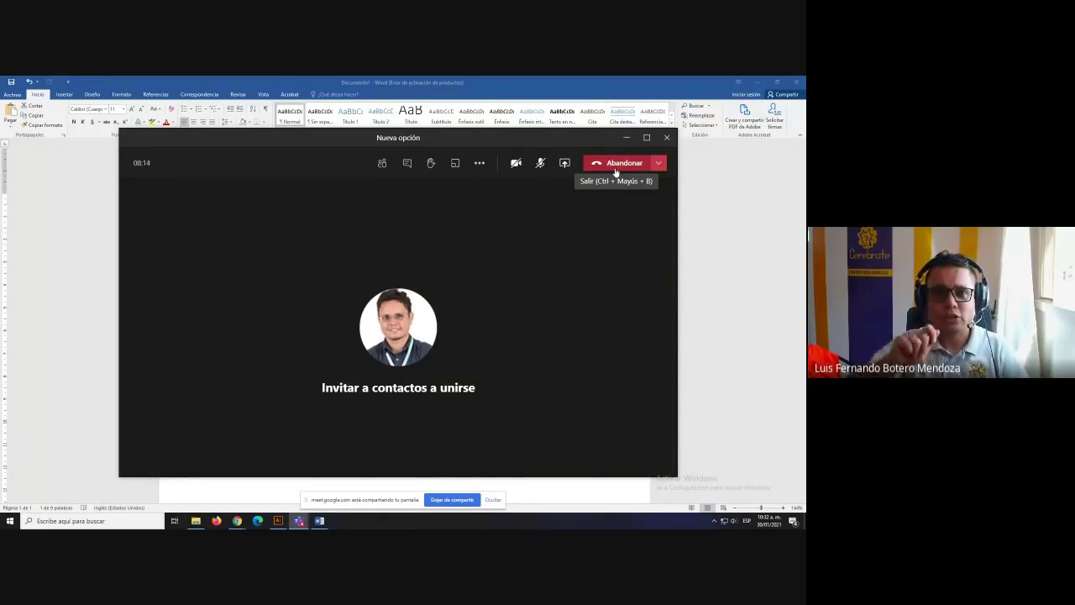
click(658, 165)
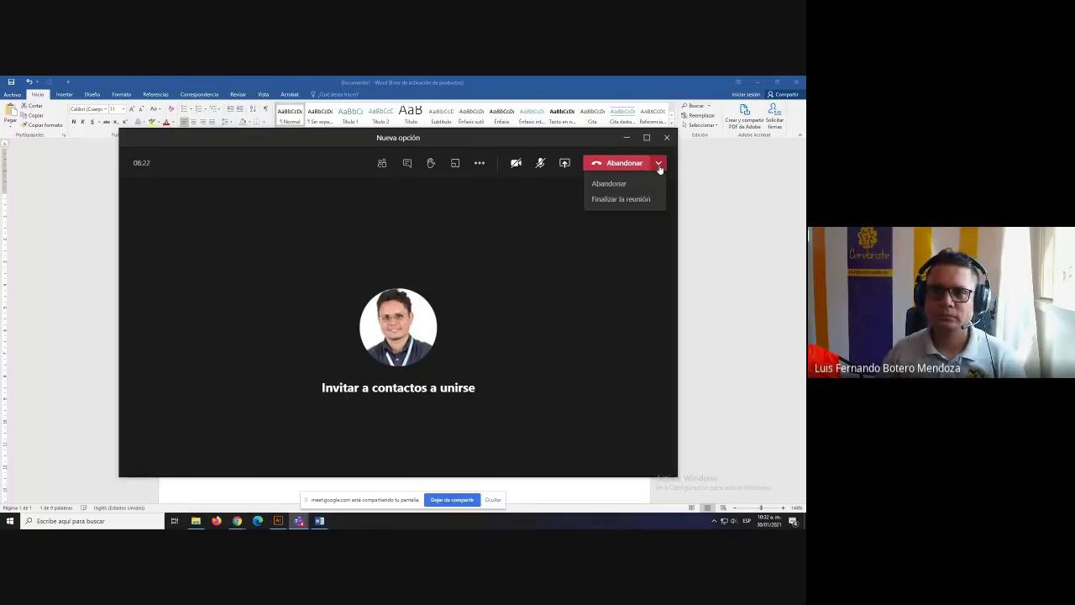
click(608, 201)
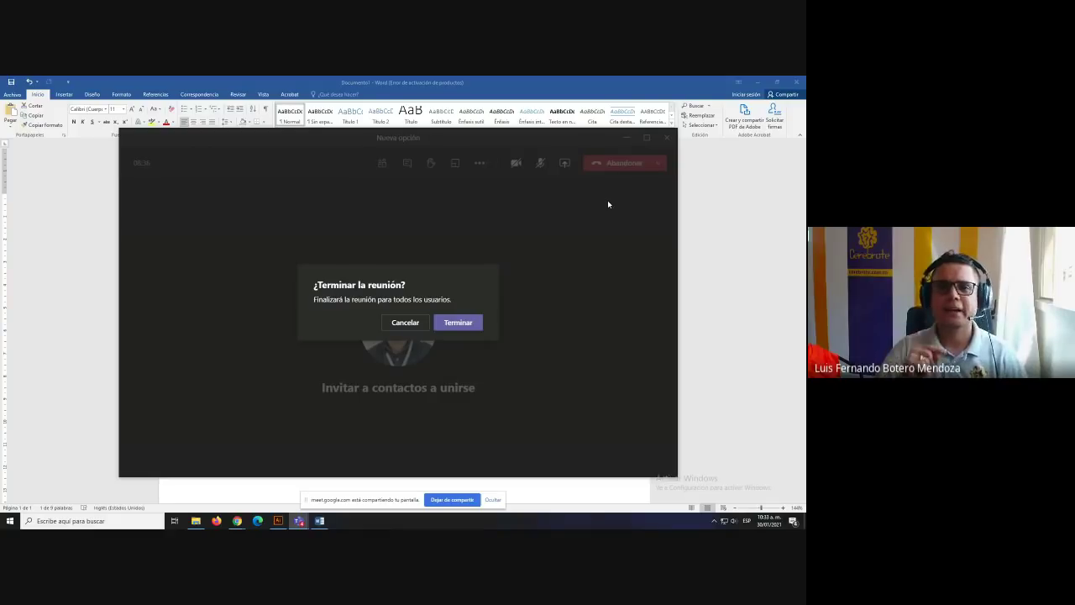
click(393, 323)
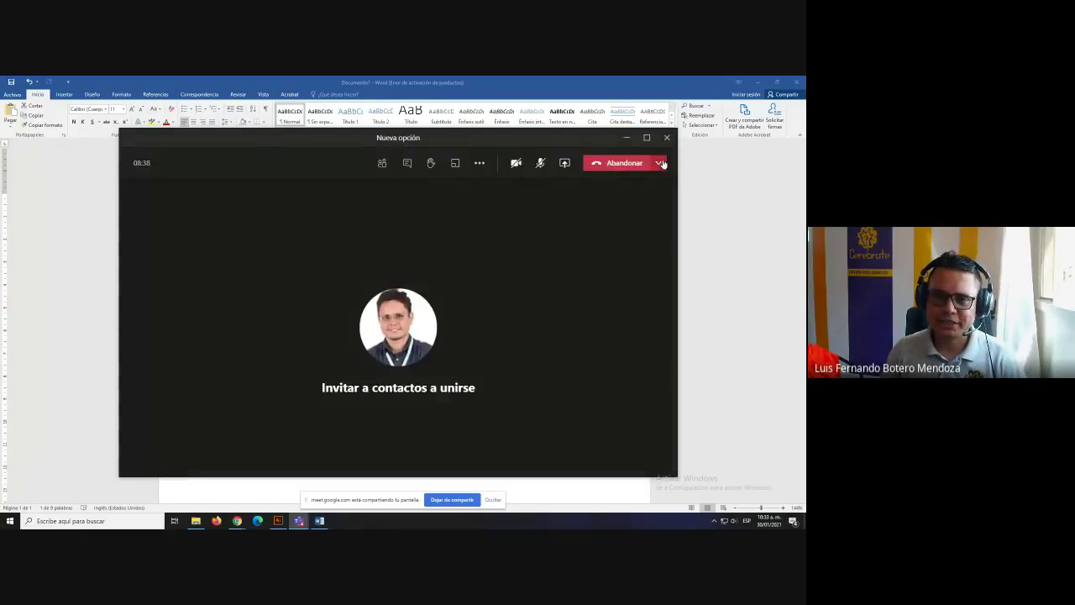
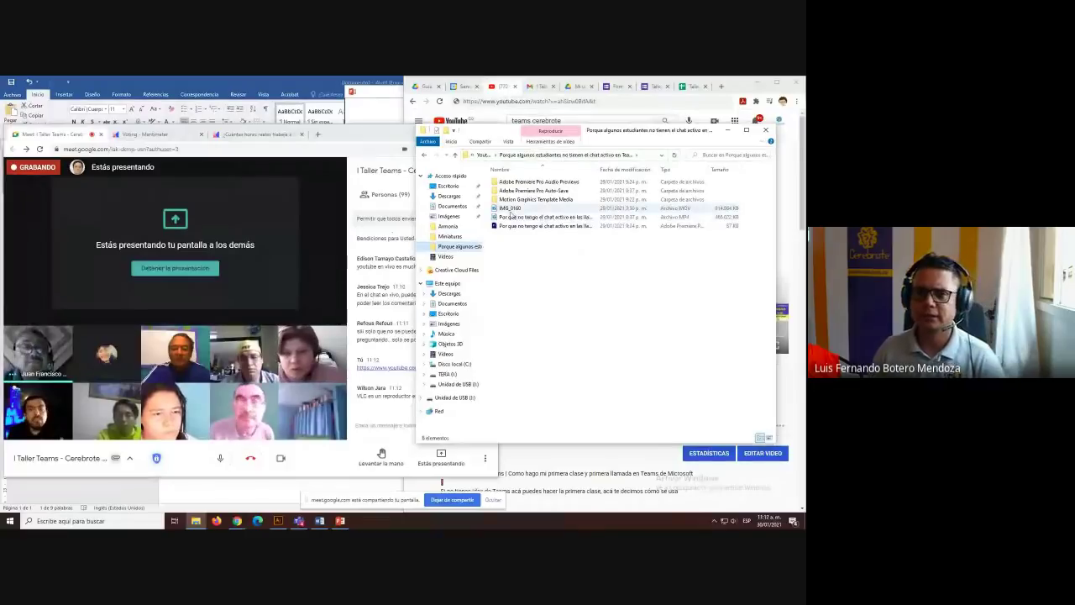
click(509, 218)
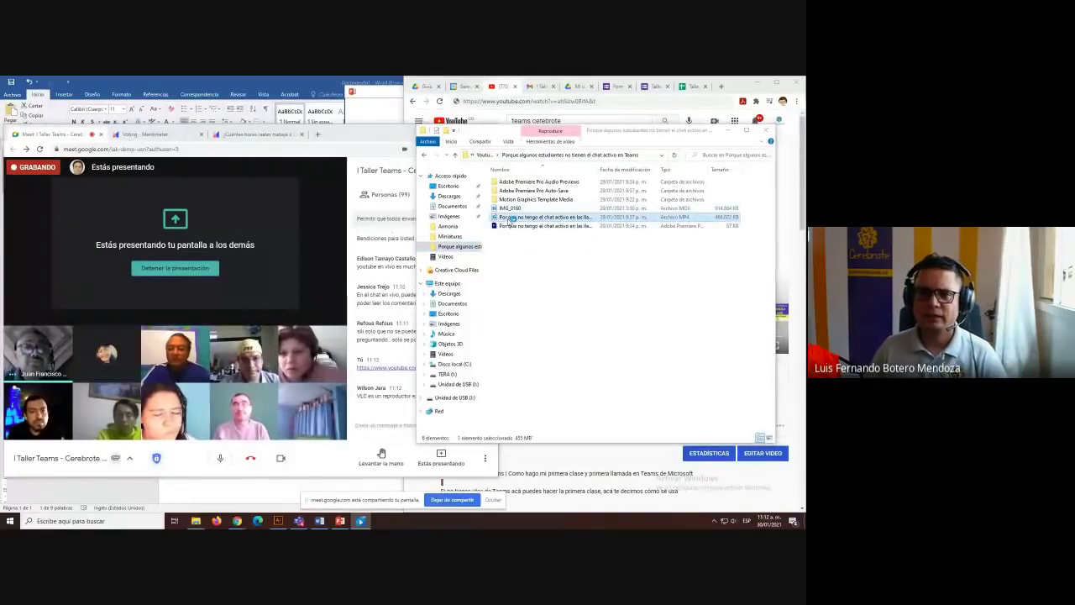
double_click(509, 219)
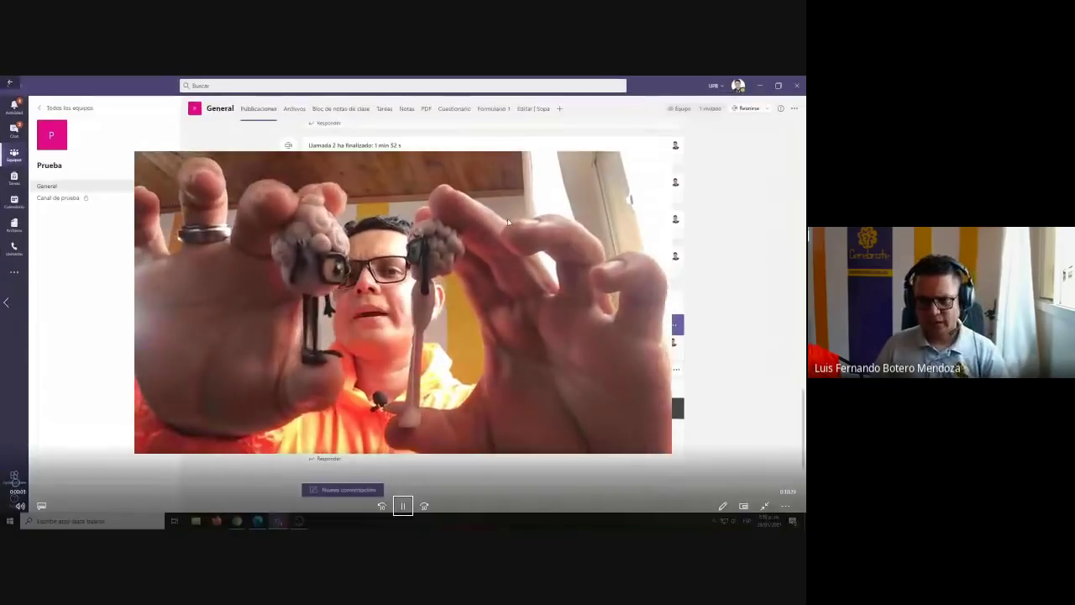
click(403, 506)
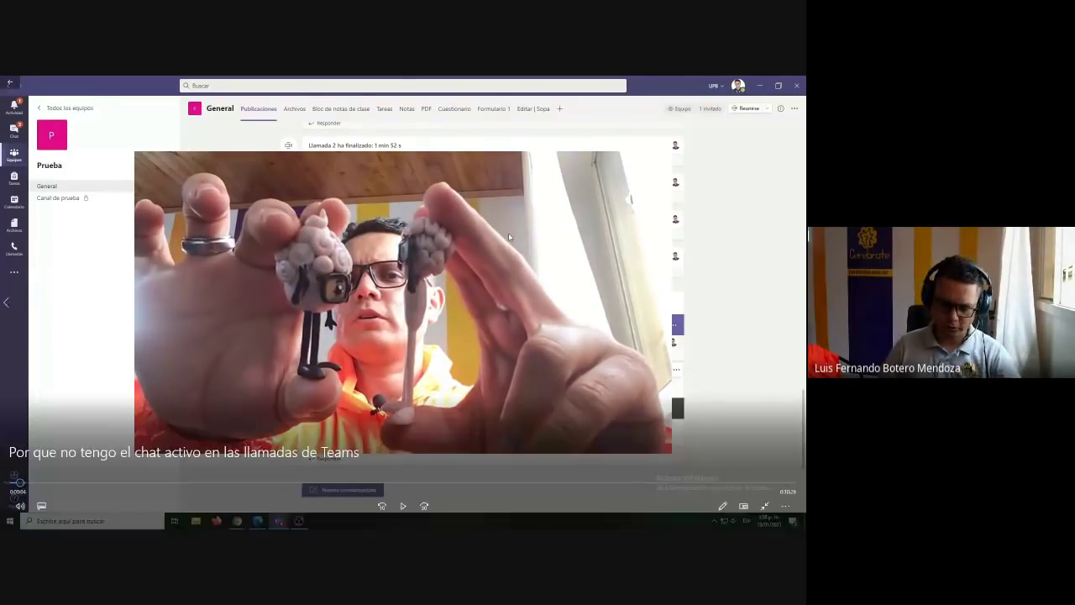
key(alt+F4)
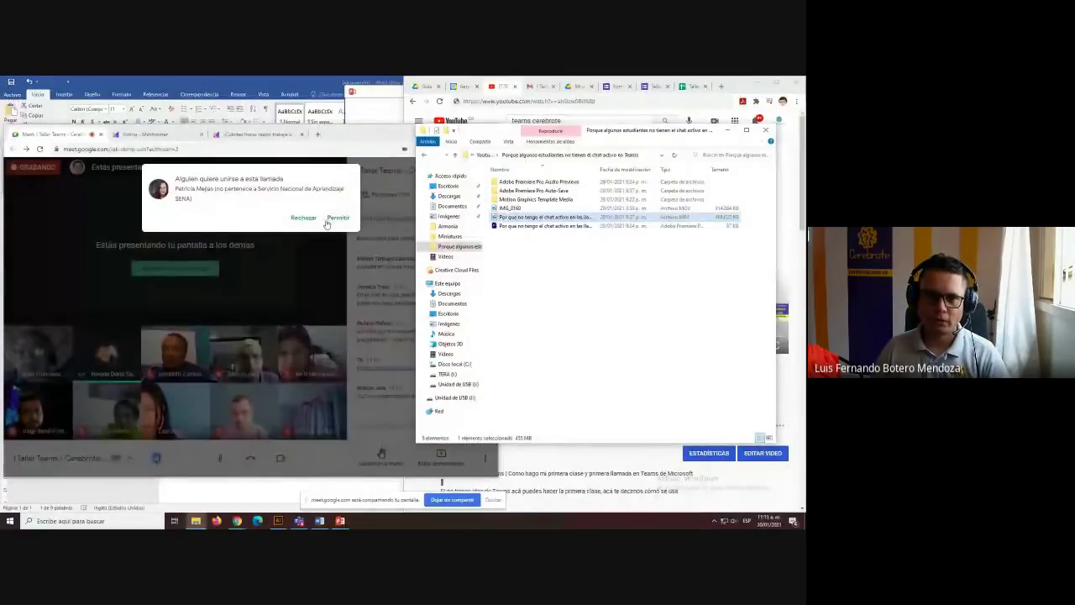
Admit the waiting Google Meet participant and open the MP4 about inactive chat in Teams calls with Windows Media Player
click(336, 219)
click(549, 257)
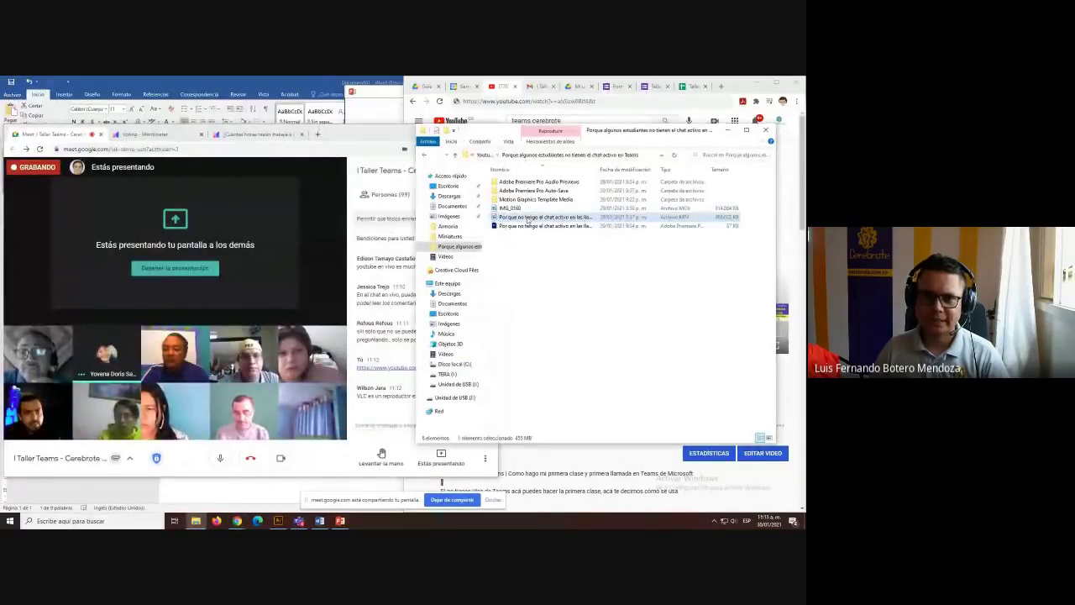
right_click(527, 220)
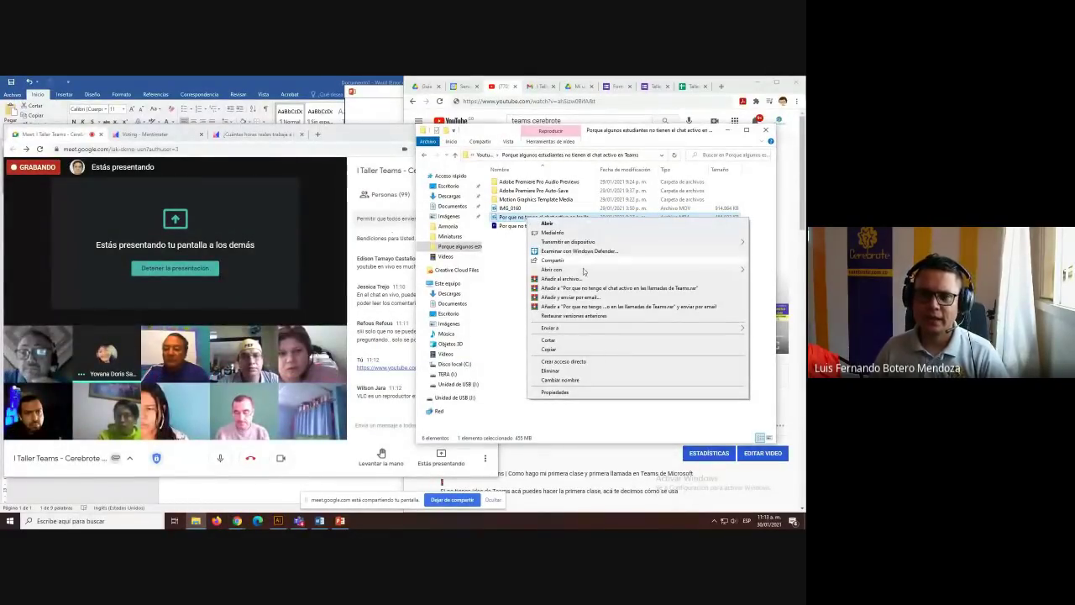
mouse_move(579, 270)
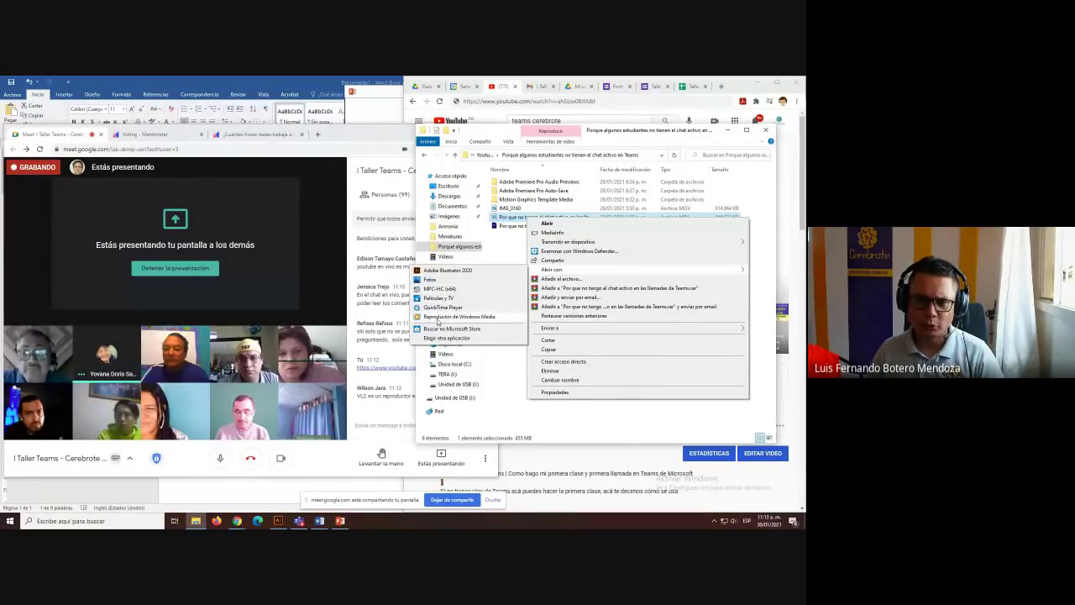
click(438, 318)
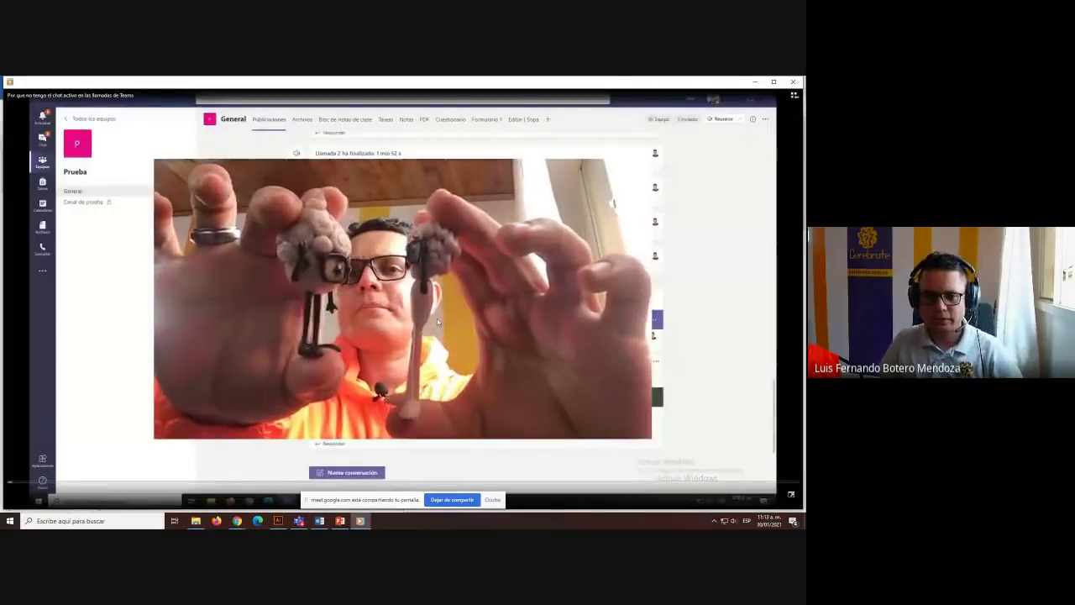
Hide the screen-sharing notice, maximize the video player and pause playback
click(493, 501)
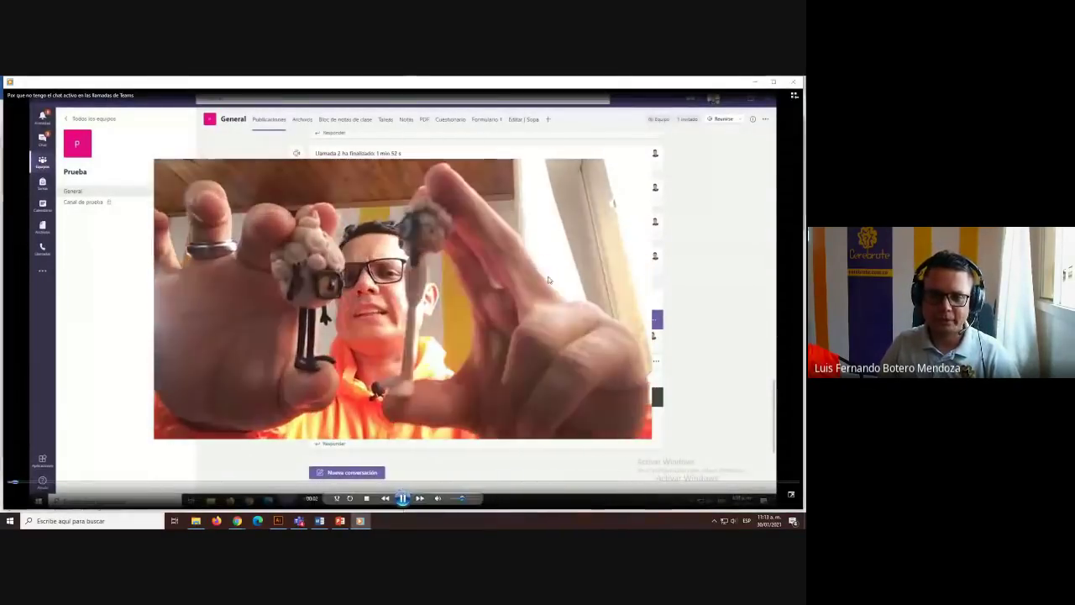
click(775, 82)
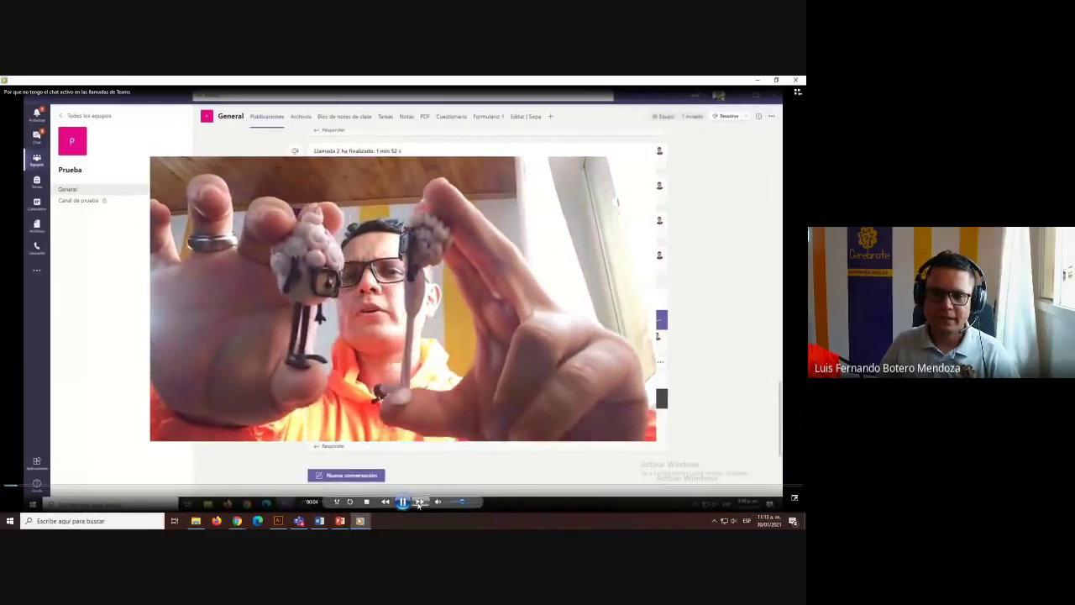
click(386, 357)
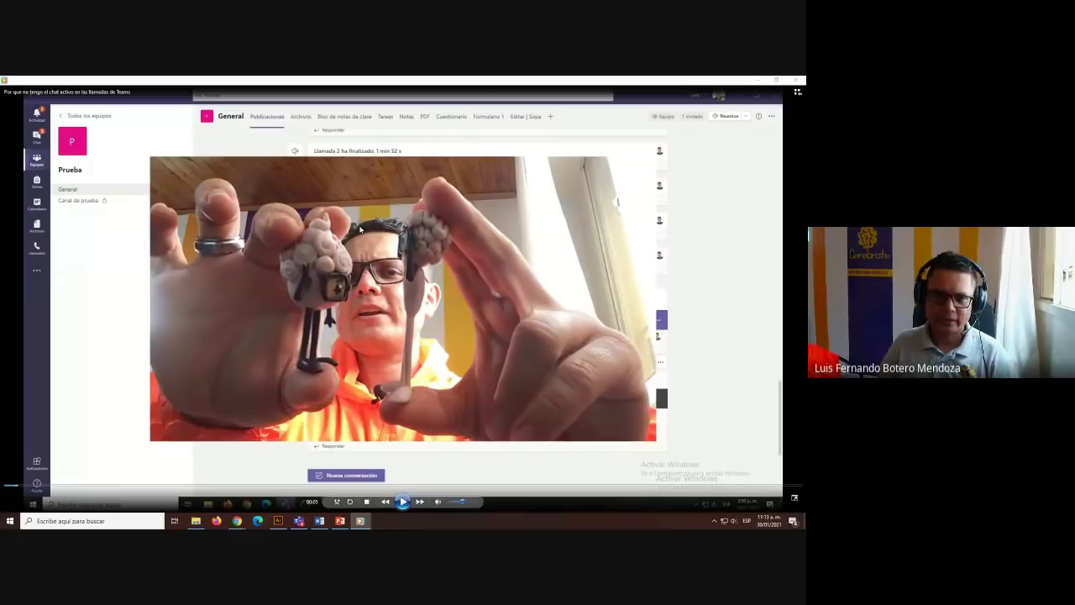
Switch to Teams and join a new meeting in the General channel with the microphone off
key(alt+Tab)
key(alt+Tab)
key(alt+Tab)
key(alt+Tab)
key(alt+Tab)
key(alt+Tab)
key(alt+Tab)
key(alt+Tab)
key(alt+Tab)
key(alt+Tab)
key(alt+Tab)
key(alt+Tab)
key(alt+Tab)
key(alt+Tab)
key(alt+Tab)
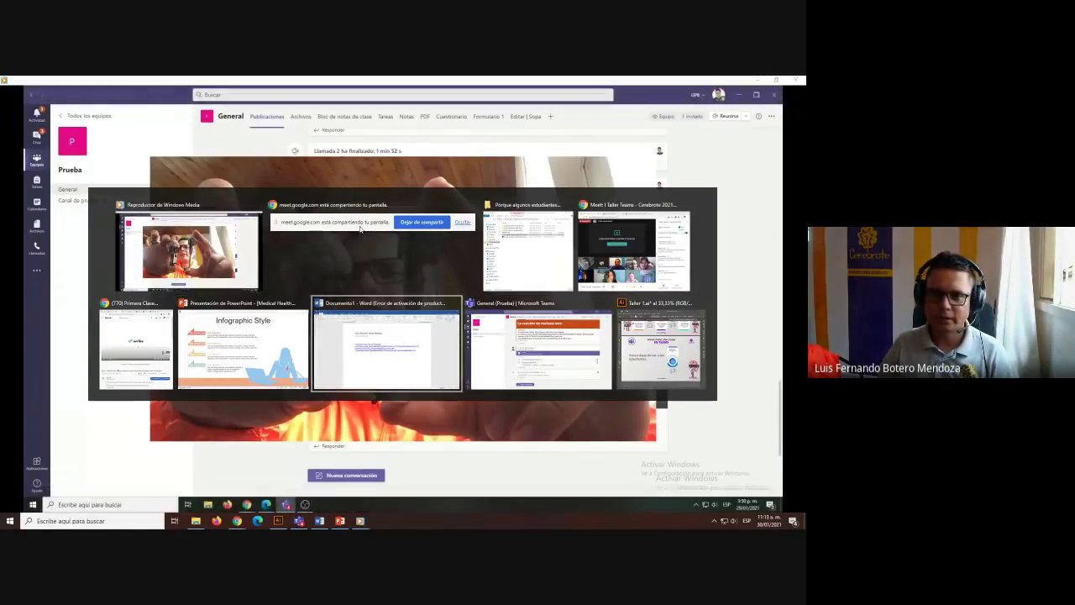
key(alt+Tab)
click(722, 115)
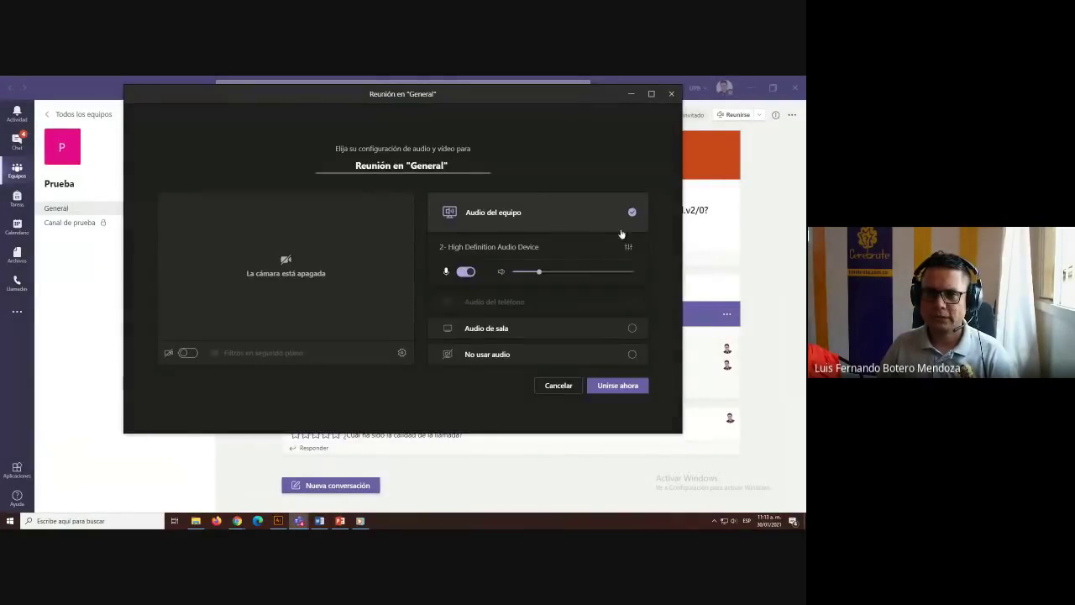
click(469, 274)
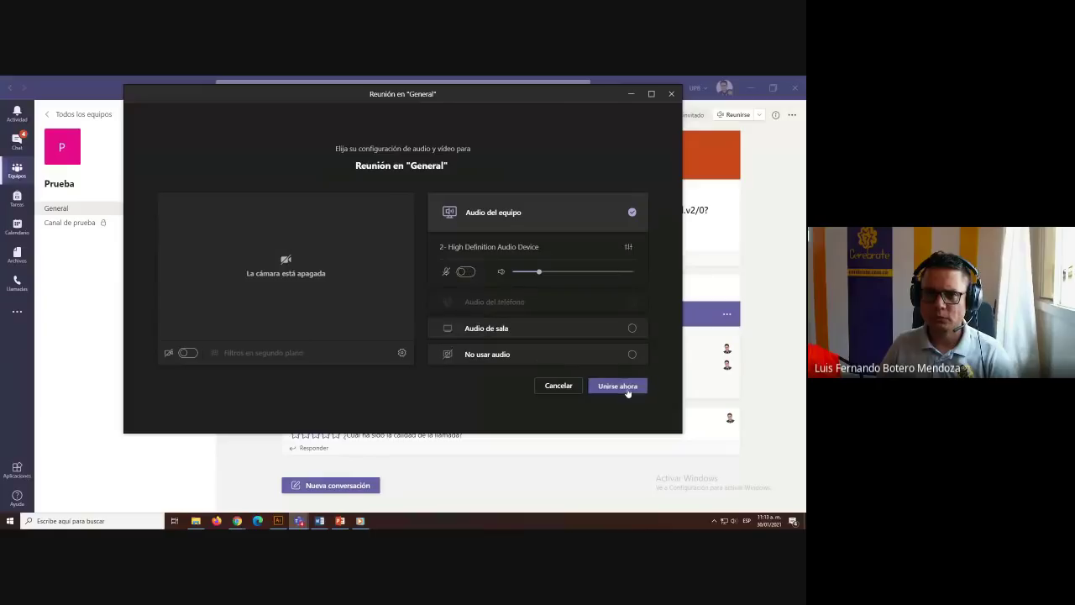
click(622, 388)
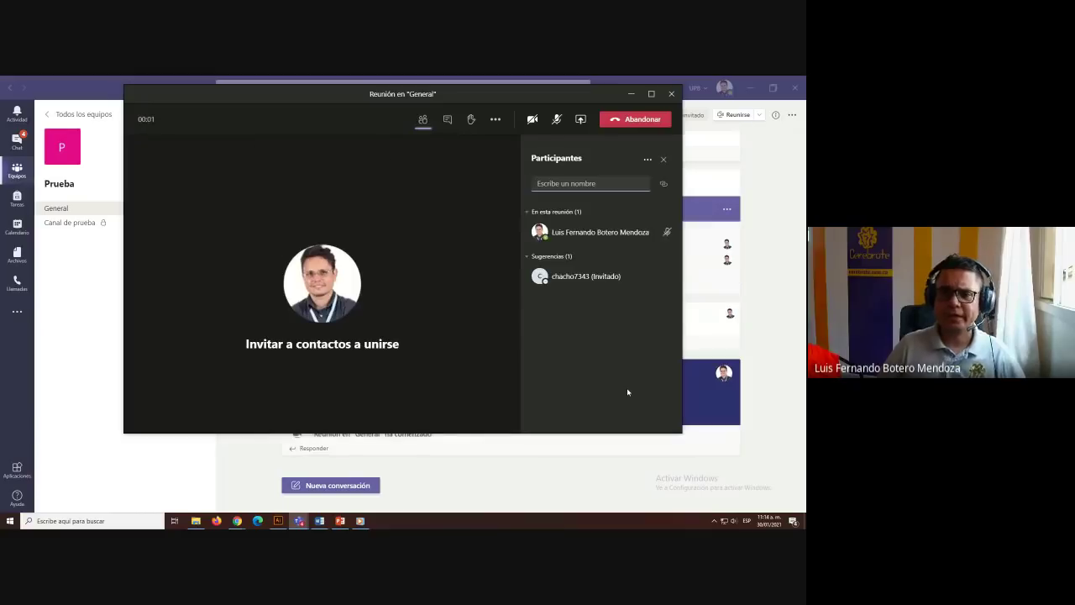
Maximize the meeting window and share the Windows Media Player window with computer sound included
click(650, 93)
click(693, 116)
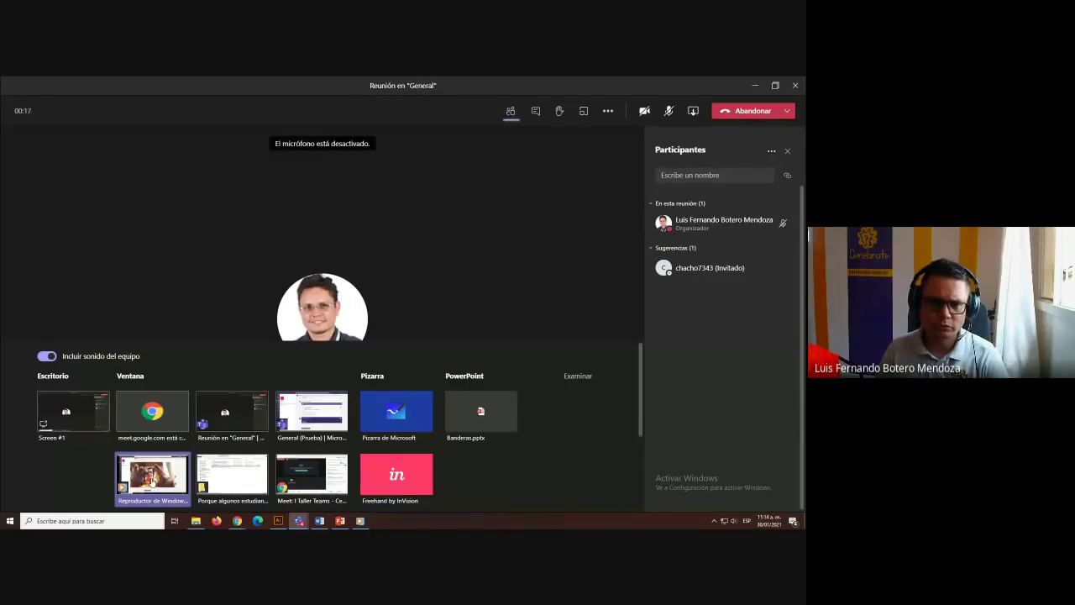
click(151, 477)
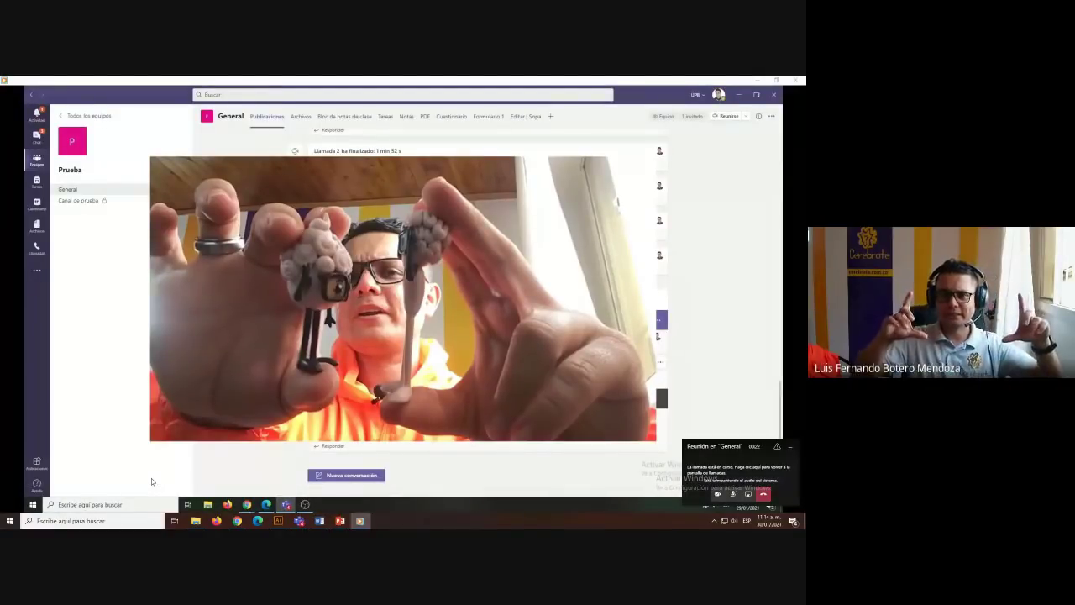
Restore the video player to a smaller window beside Google Meet and admit the participant waiting to join
mouse_move(370, 464)
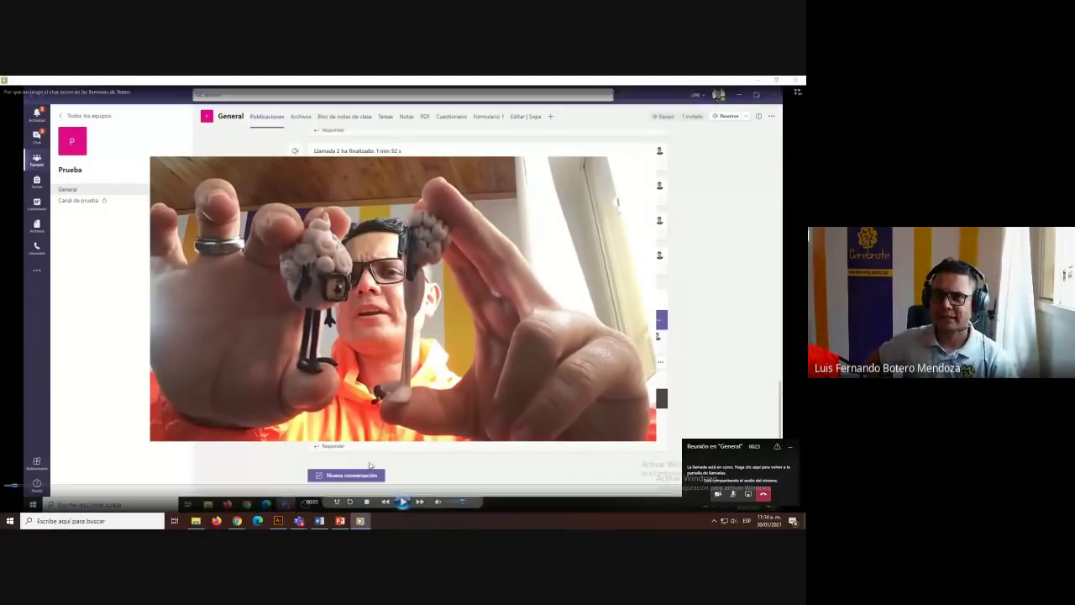
click(774, 82)
drag(10, 82, 570, 111)
key(alt+Tab)
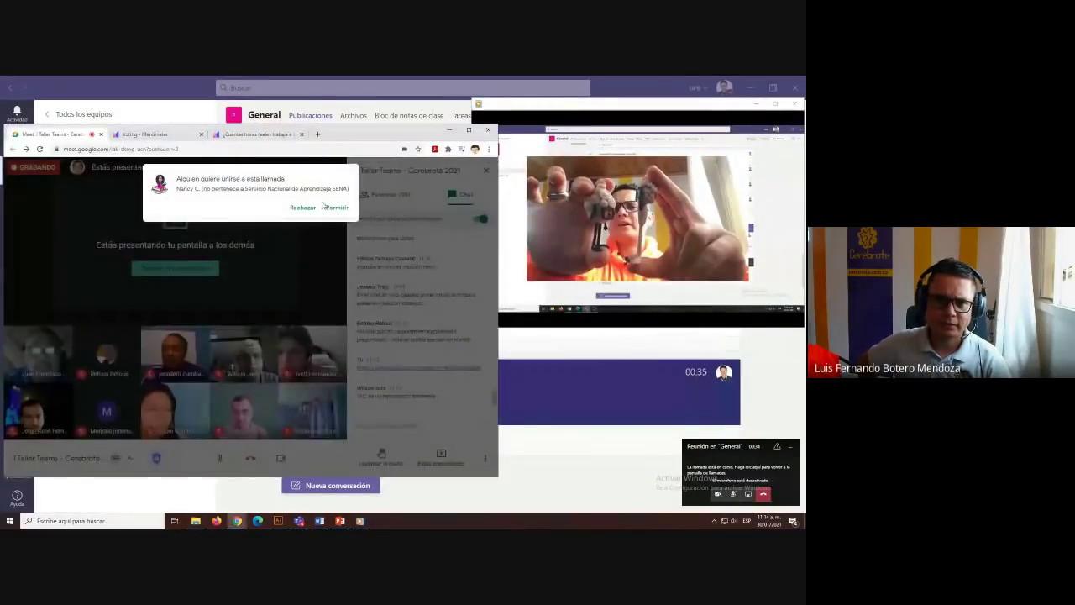
click(336, 208)
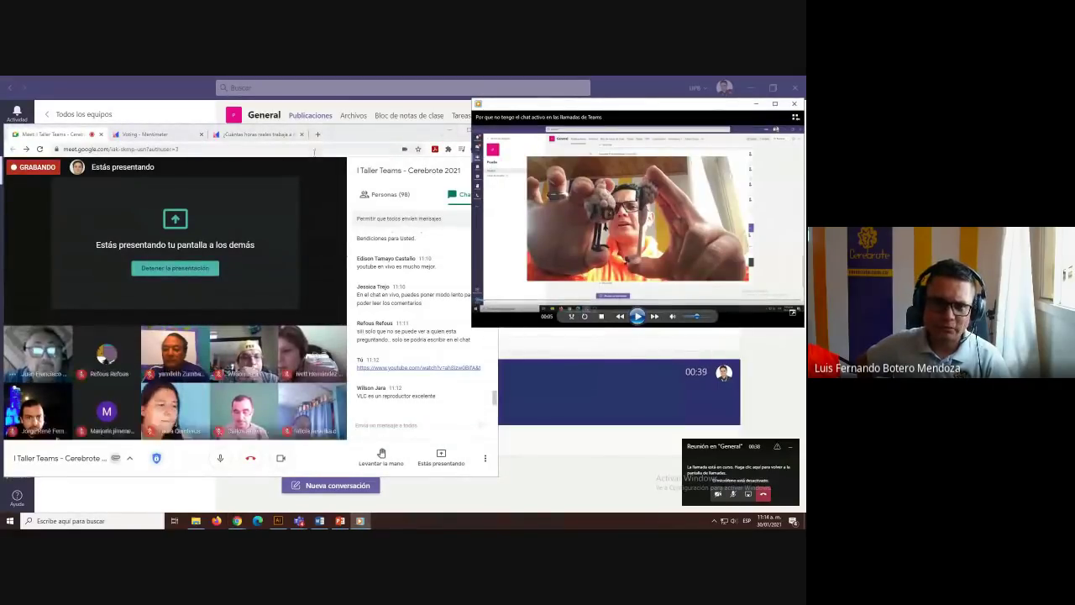
Play the shared video briefly and pause it, admit the next waiting Google Meet participant and maximize the player
mouse_move(640, 318)
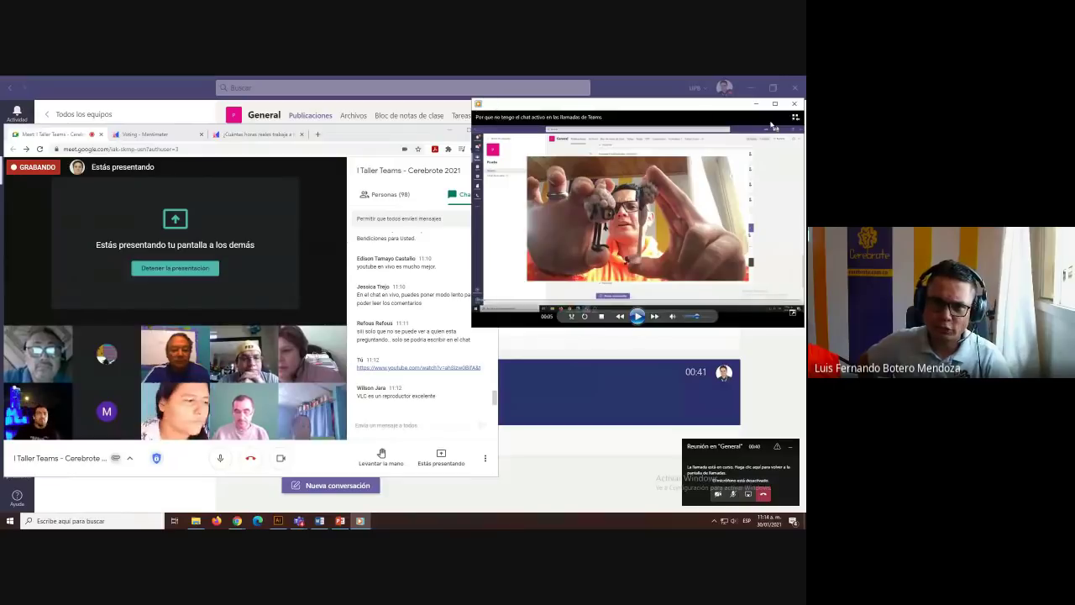
click(638, 317)
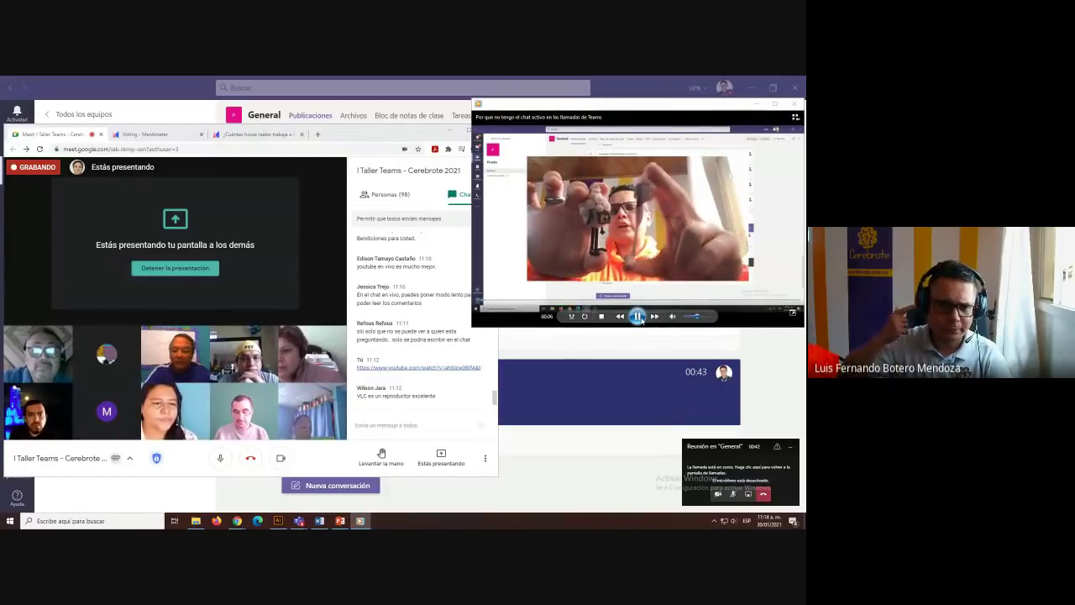
click(639, 317)
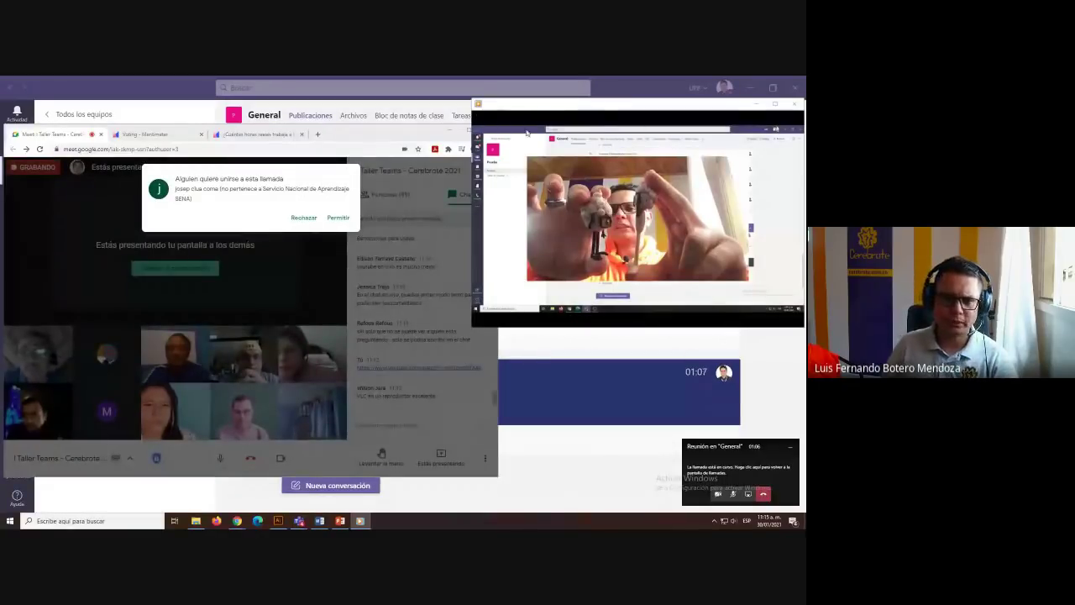
click(338, 218)
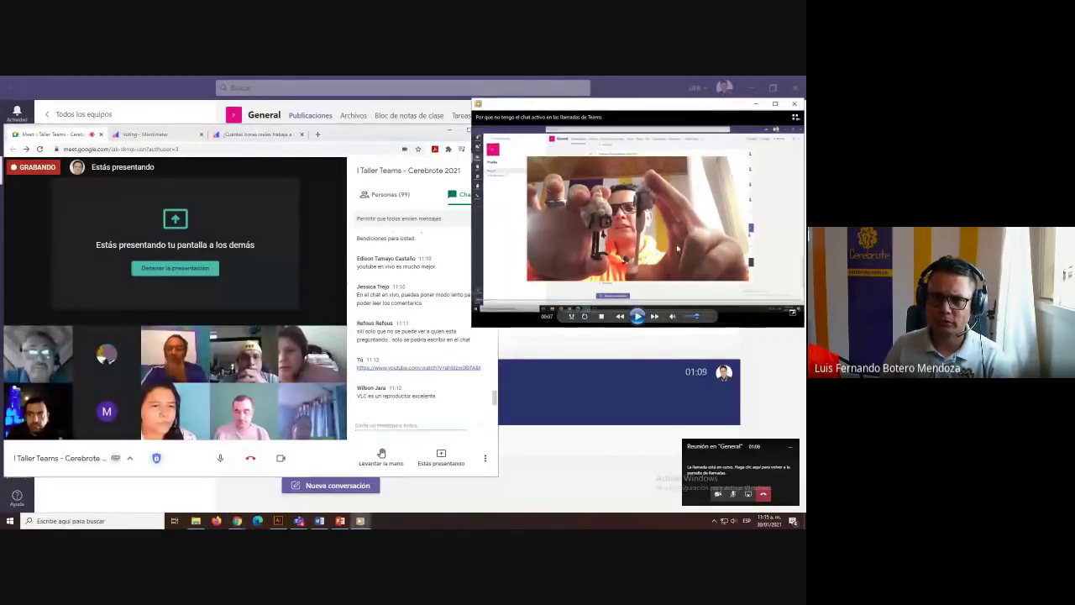
double_click(770, 119)
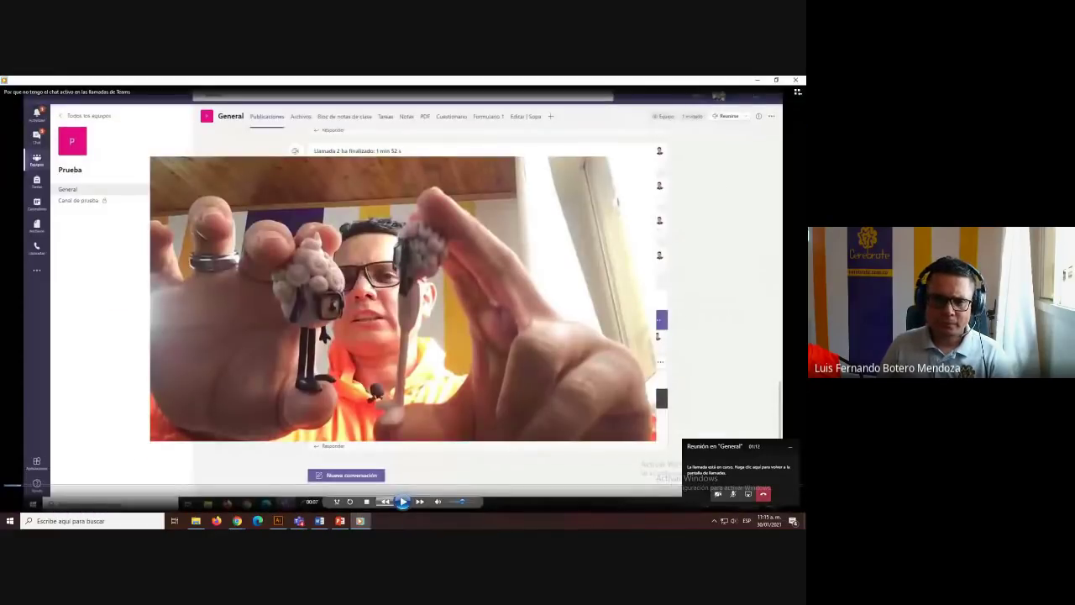
Return to the Teams meeting, stop sharing the player and show the sharing options in the maximized meeting window
click(299, 521)
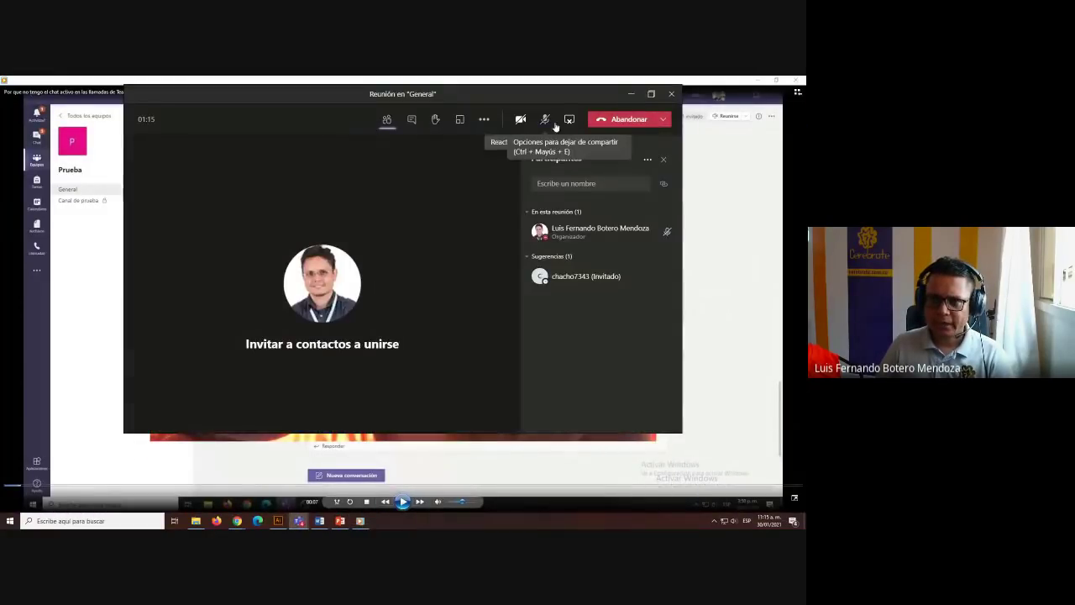
click(570, 124)
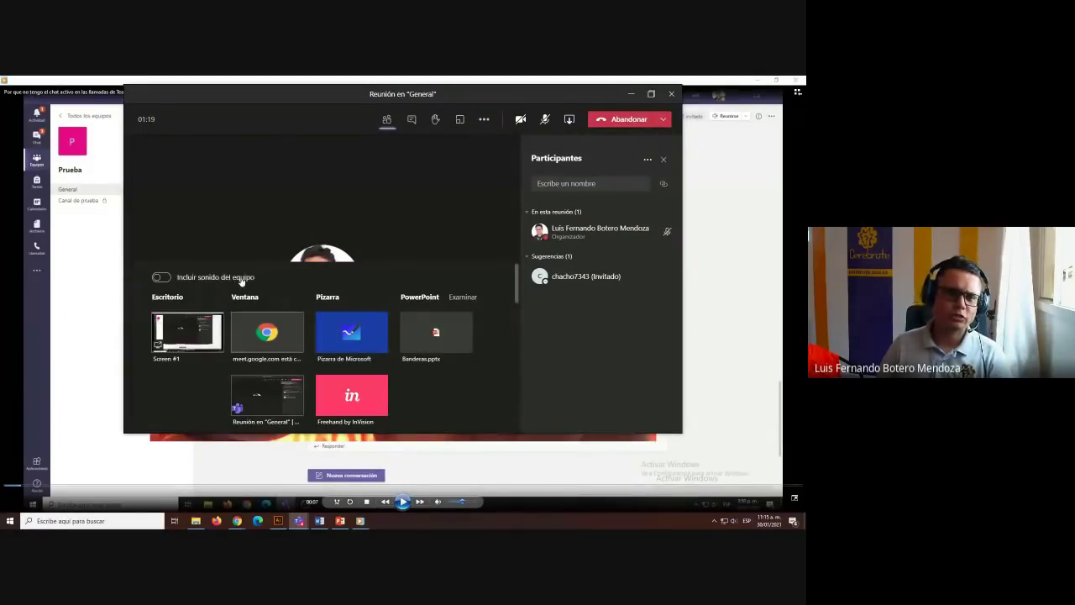
click(654, 95)
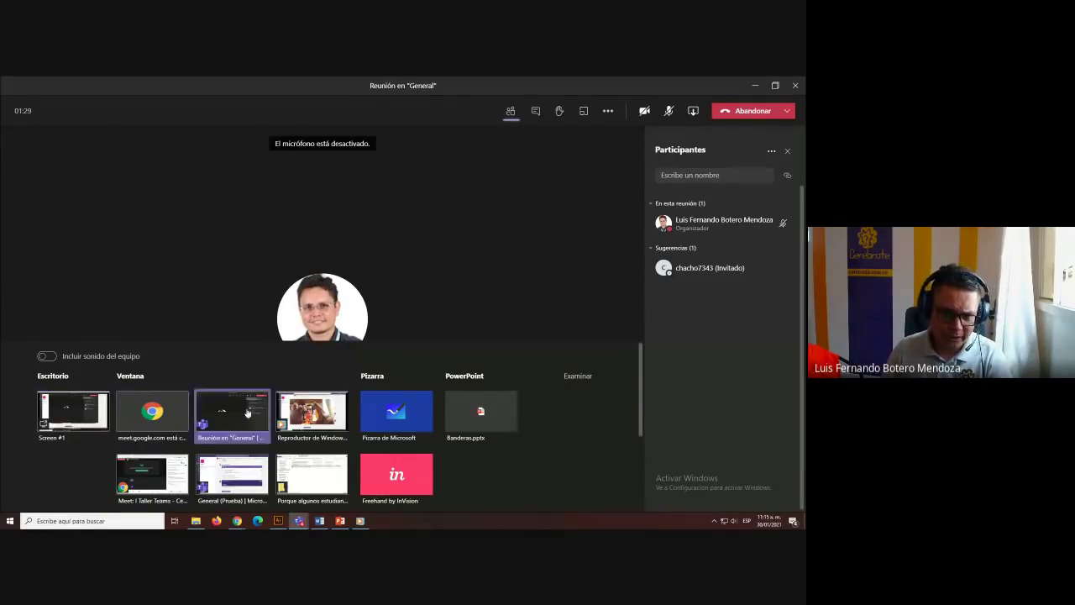
Examine the windows available for sharing and the source choices for loading a PowerPoint file
scroll(245, 462, down, 3)
scroll(248, 464, up, 3)
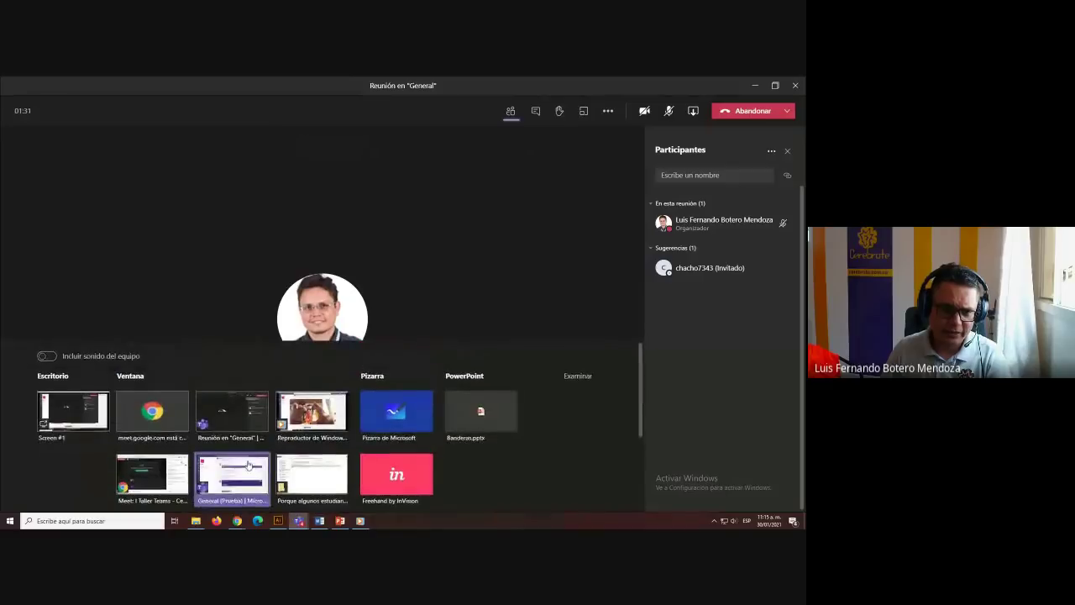
scroll(234, 428, down, 1)
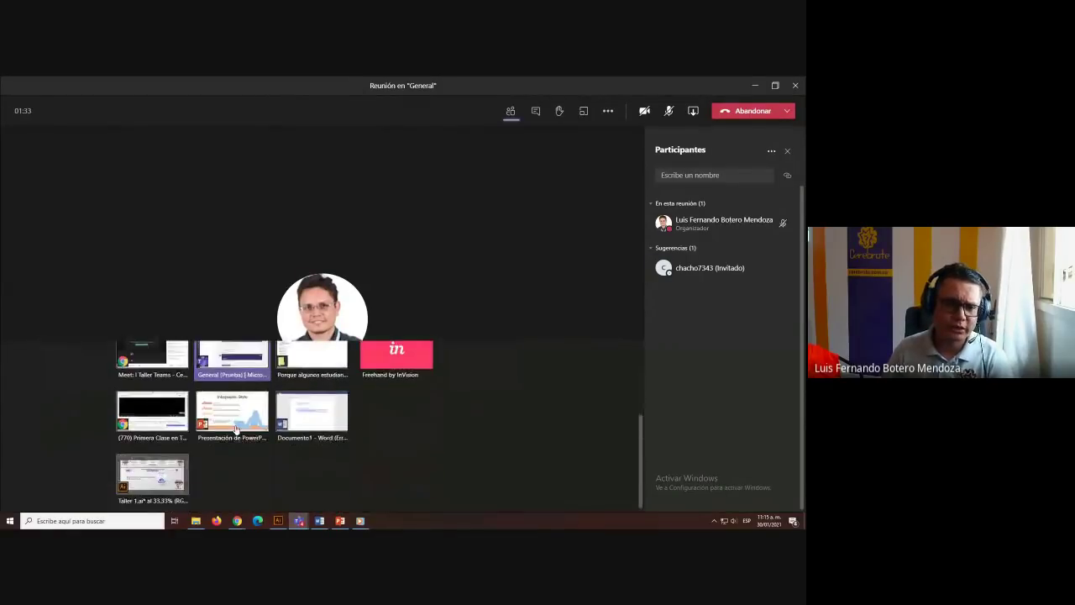
scroll(231, 433, up, 1)
scroll(228, 437, down, 2)
scroll(228, 436, down, 1)
scroll(231, 435, up, 3)
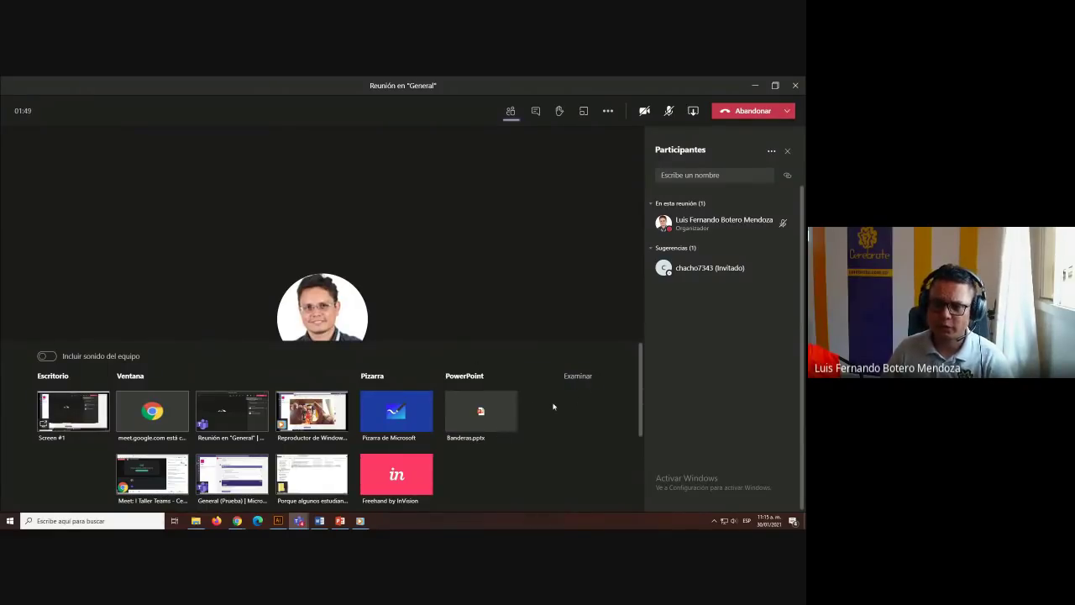
click(582, 379)
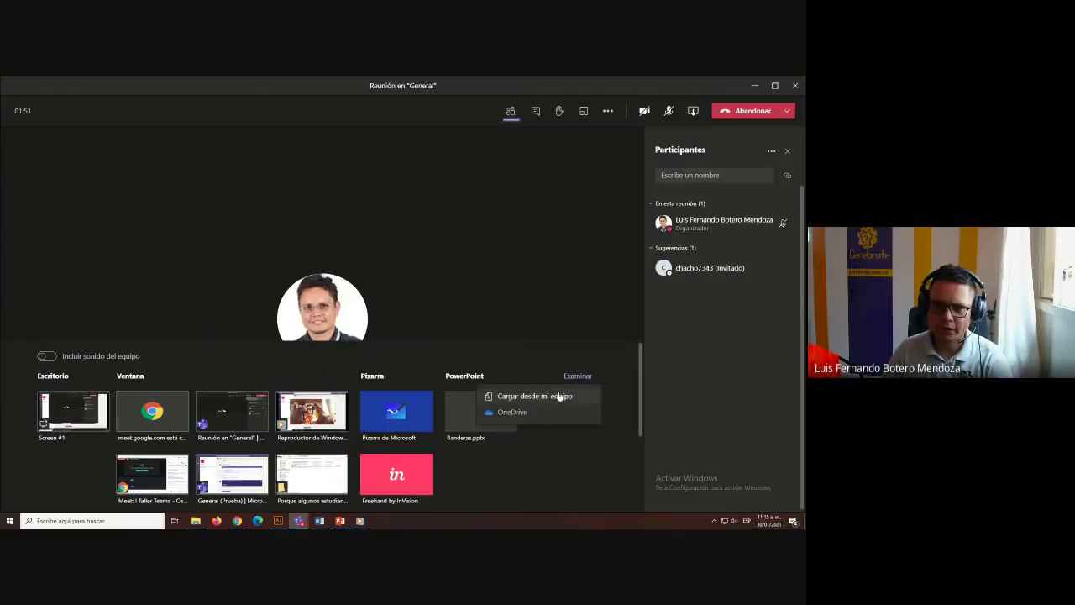
click(560, 468)
Present Banderas.pptx in the meeting, view the meeting chat and return to the participants list
click(476, 430)
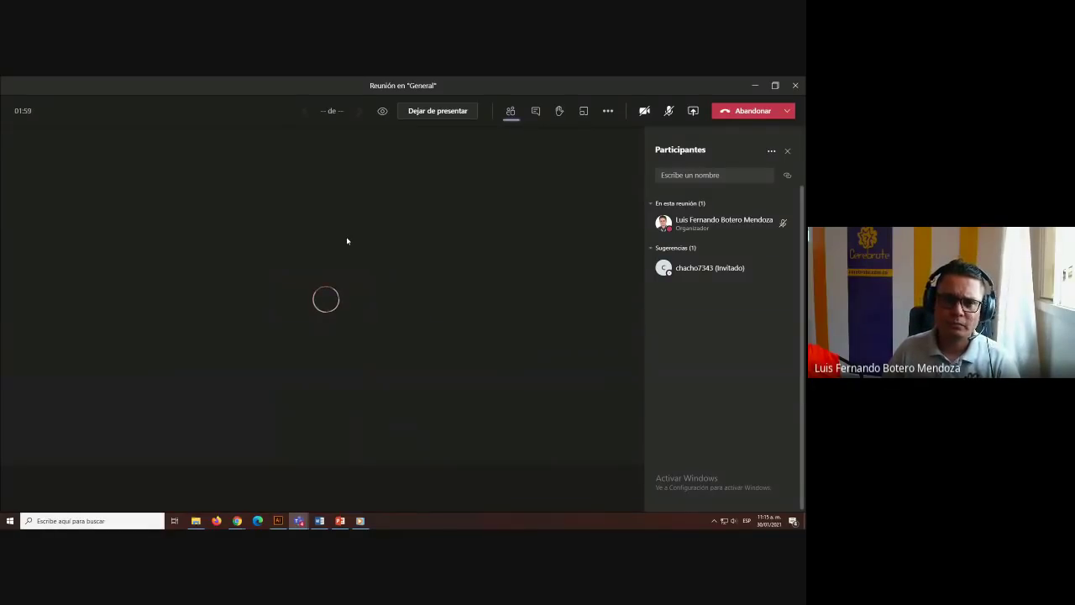
click(534, 118)
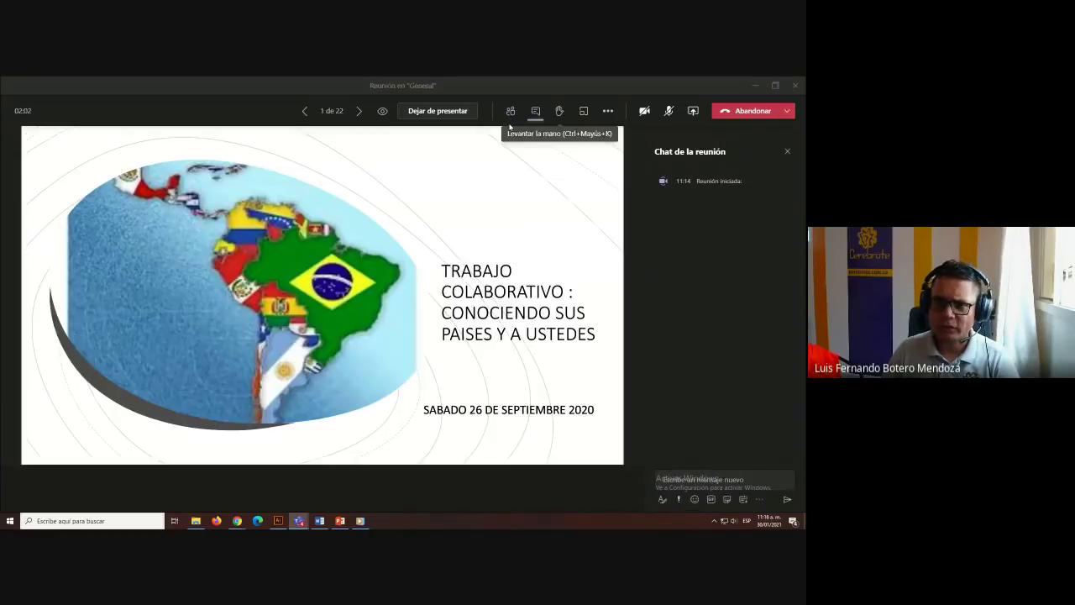
click(510, 111)
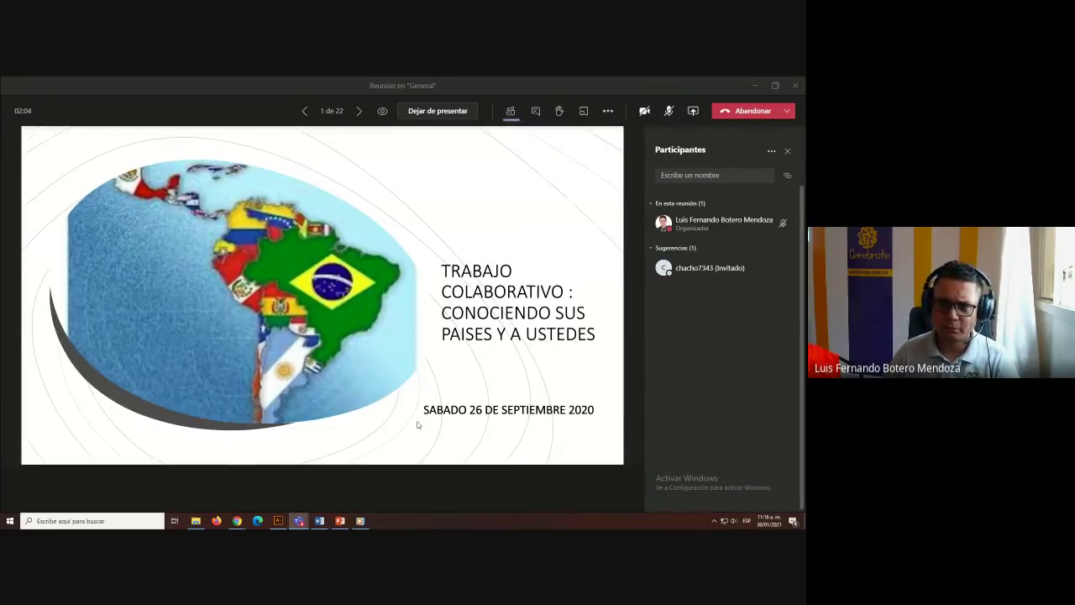
Present the Banderas.pptx slides up to slide 9, briefly going back through the earlier country slides
key(Right)
key(Right)
key(Right)
key(Right)
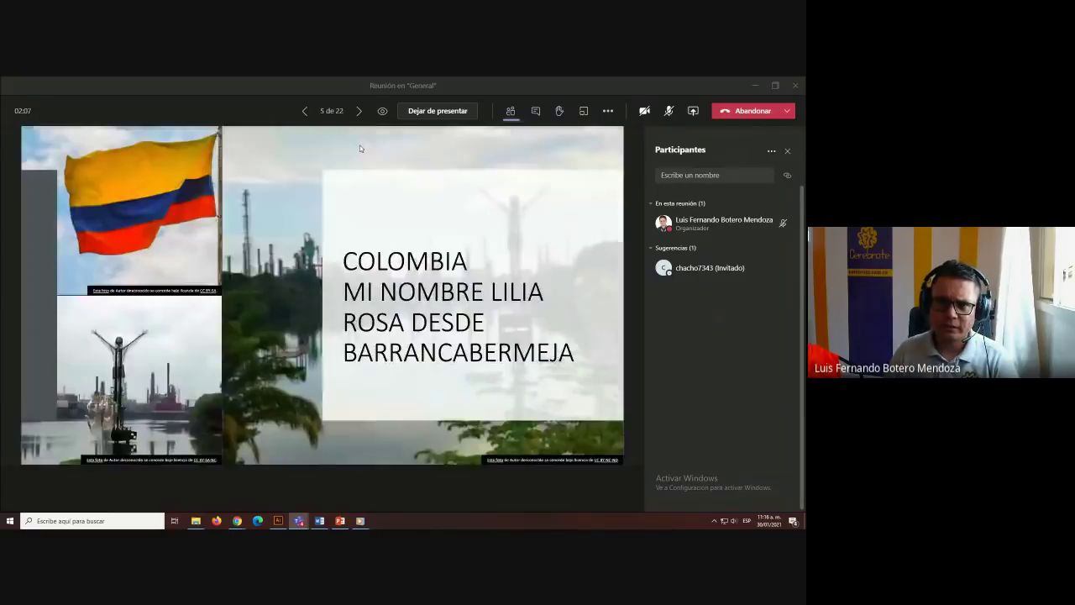
key(Left)
key(Left)
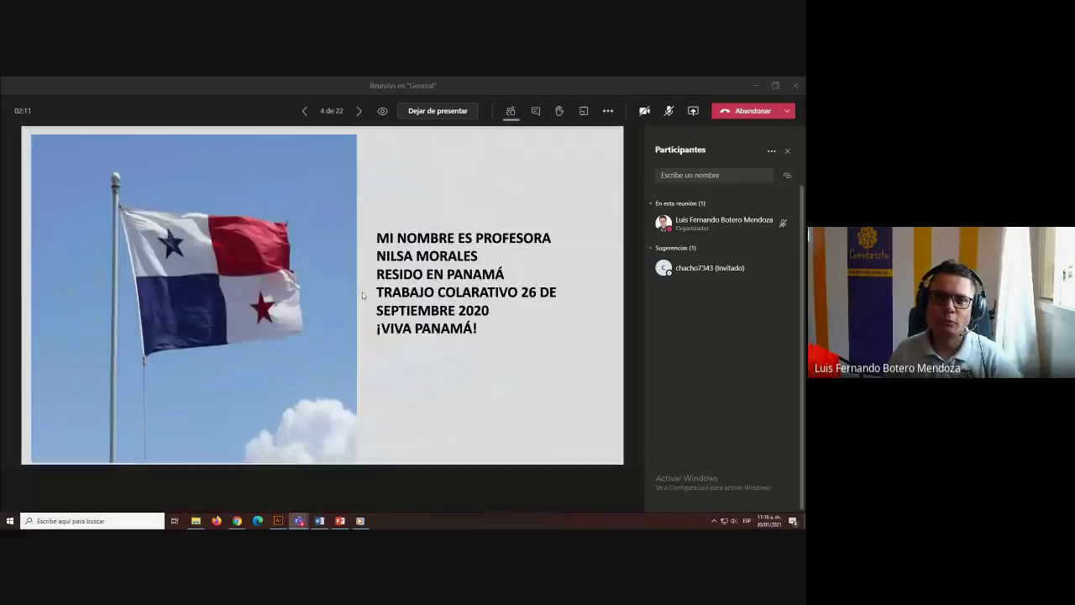
key(Right)
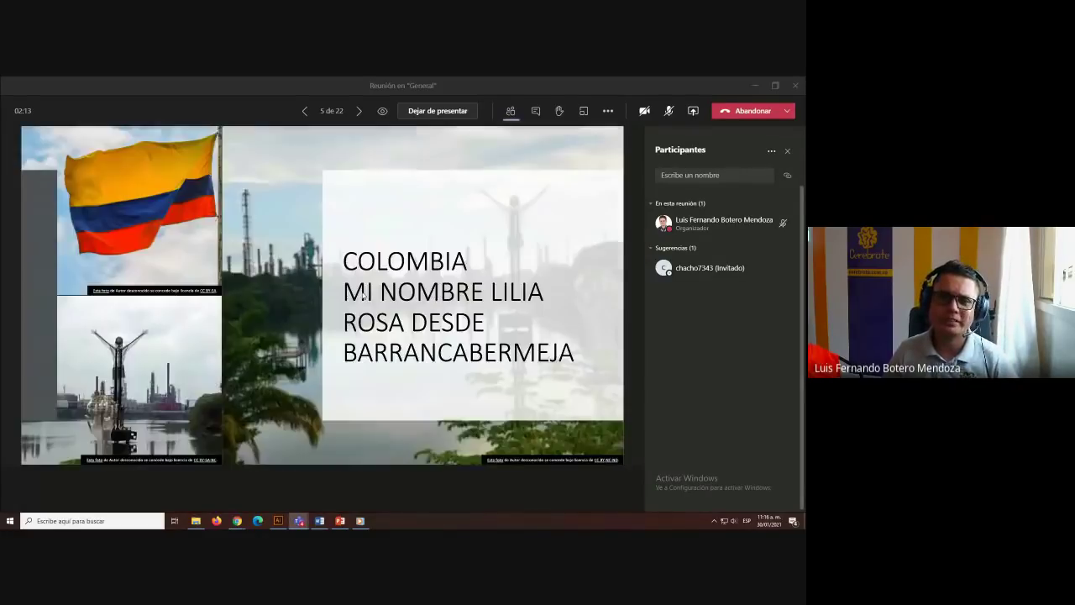
key(Right)
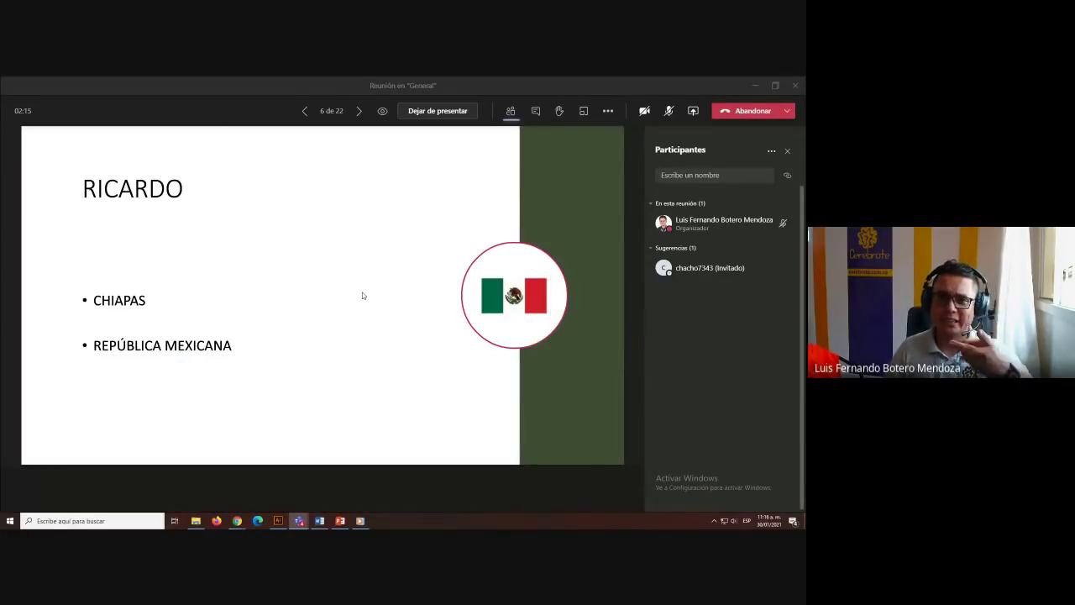
key(Right)
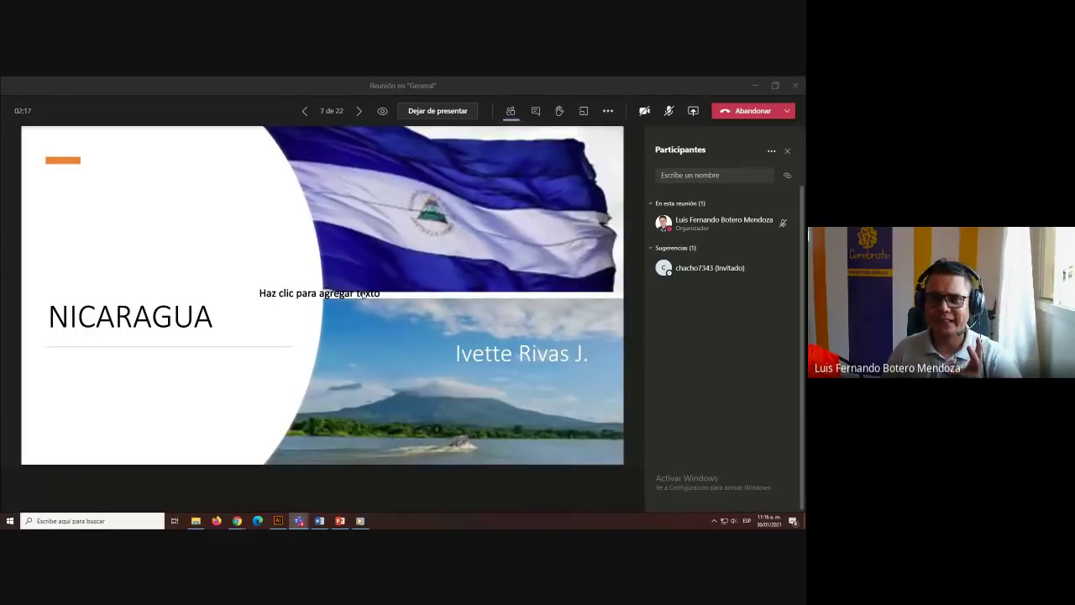
key(Right)
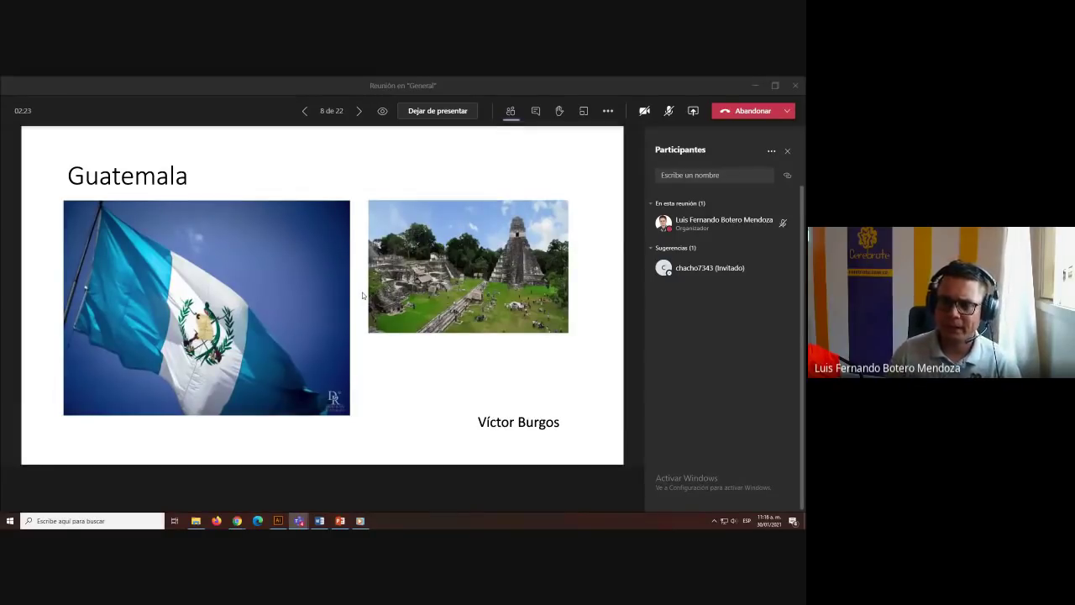
key(Right)
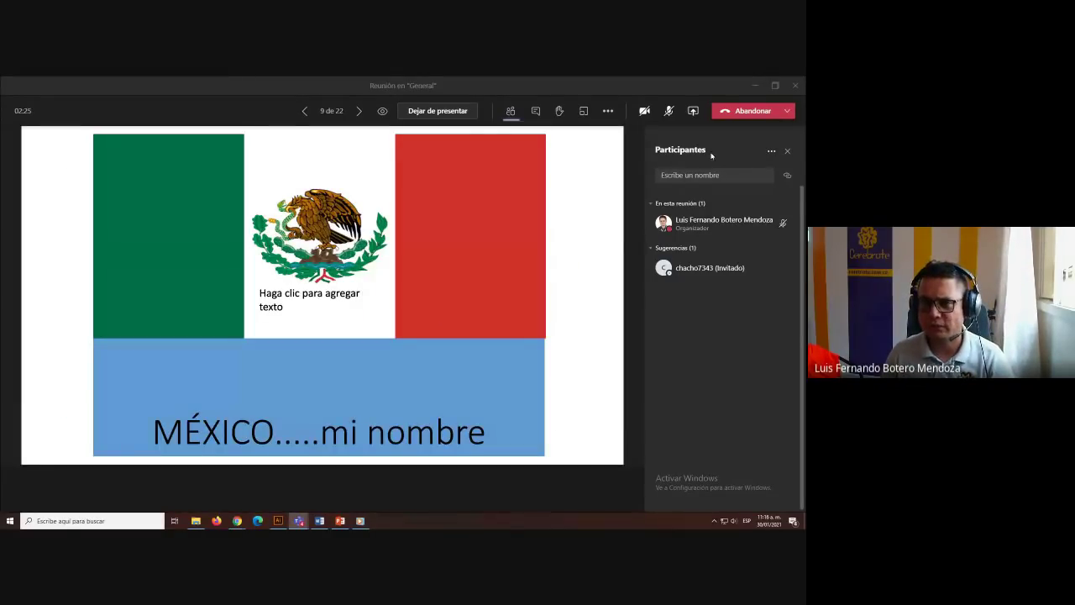
Share the Windows Media Player window in the meeting in place of the PowerPoint presentation
click(693, 110)
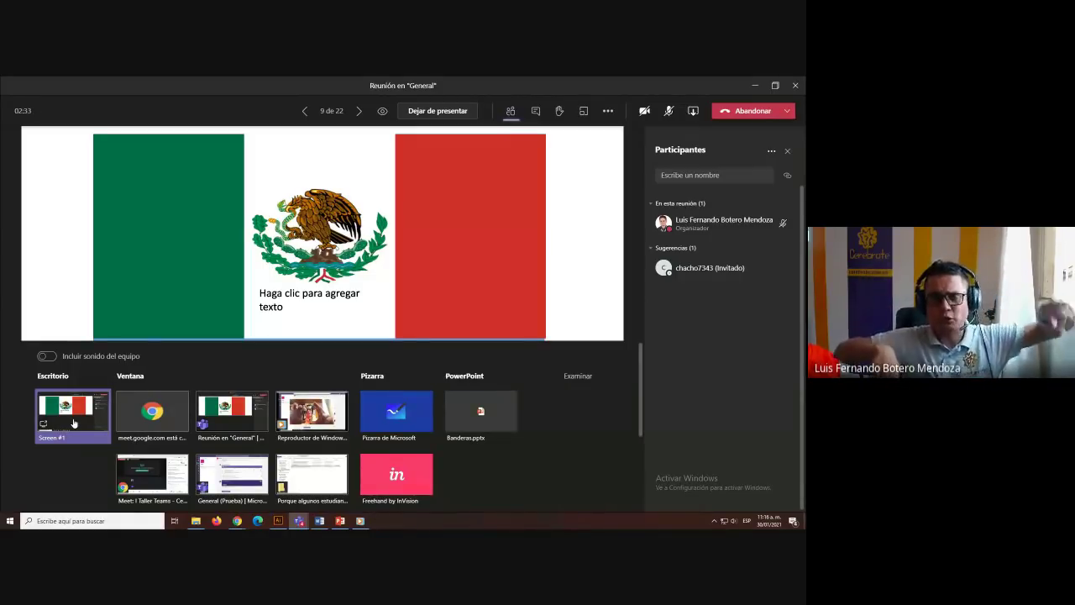
click(295, 418)
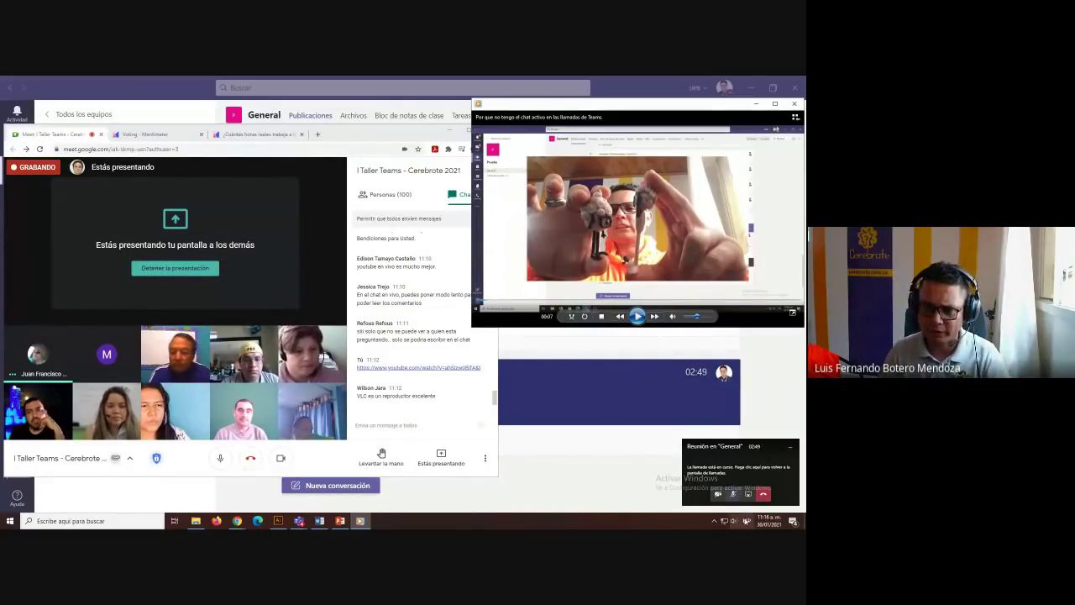
Return to the Teams meeting, end it for all participants and stop presenting the screen in Google Meet
click(749, 468)
click(664, 121)
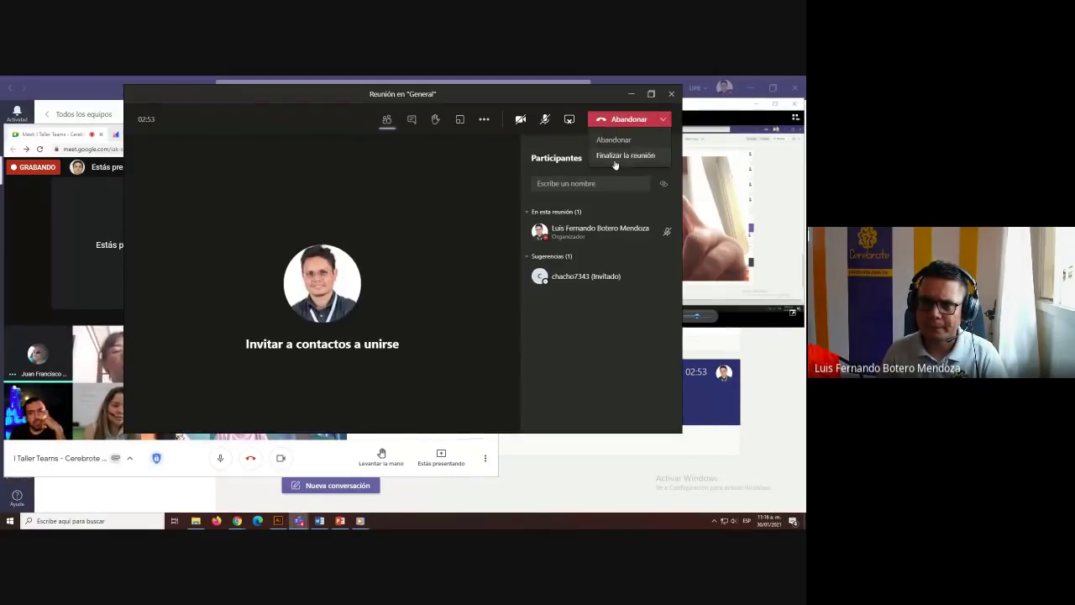
click(616, 157)
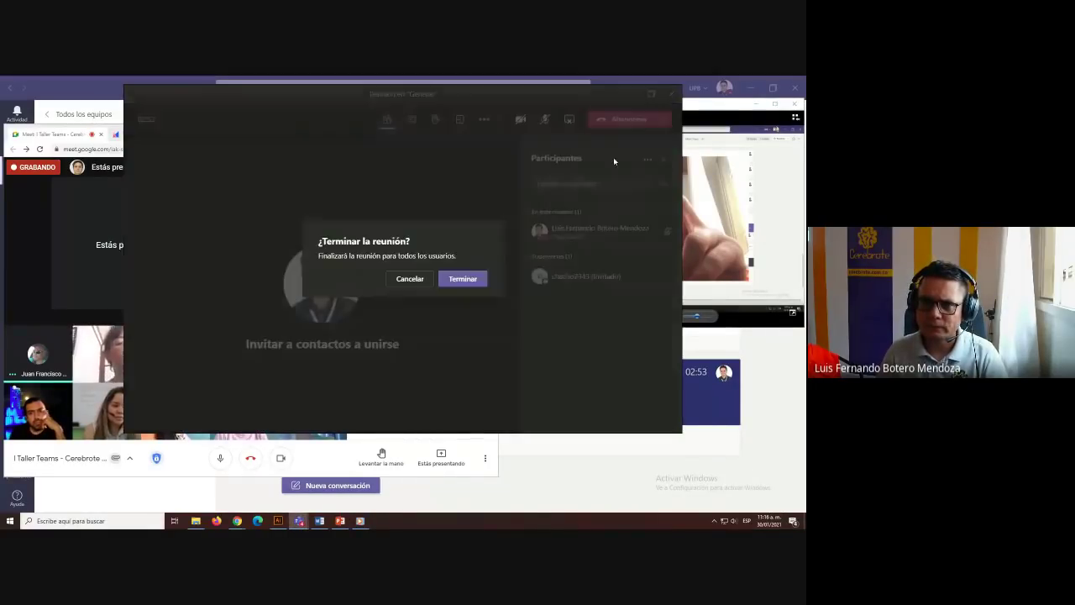
click(465, 280)
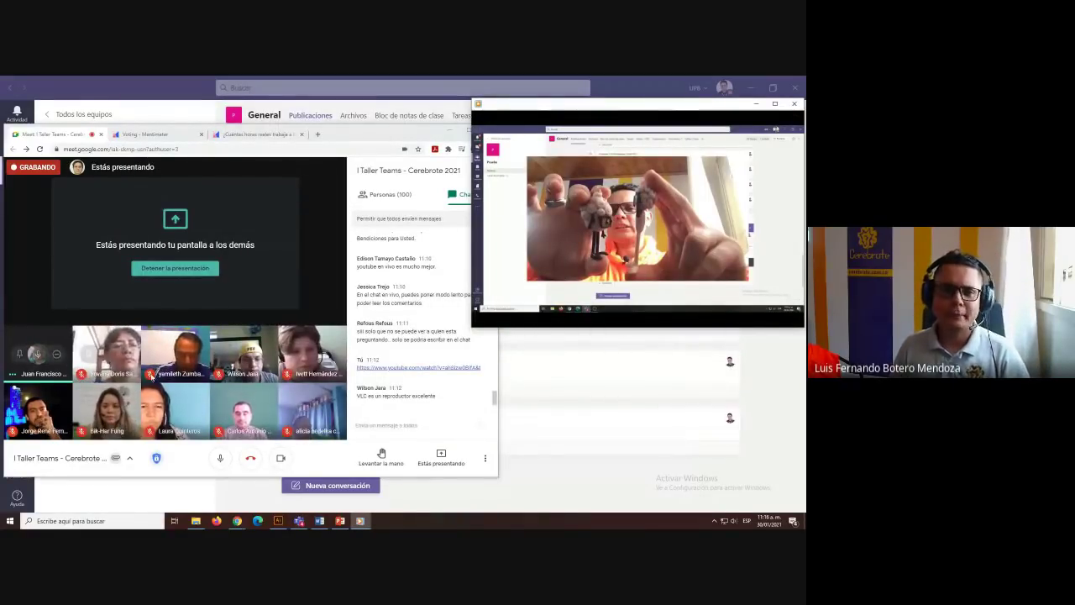
click(181, 276)
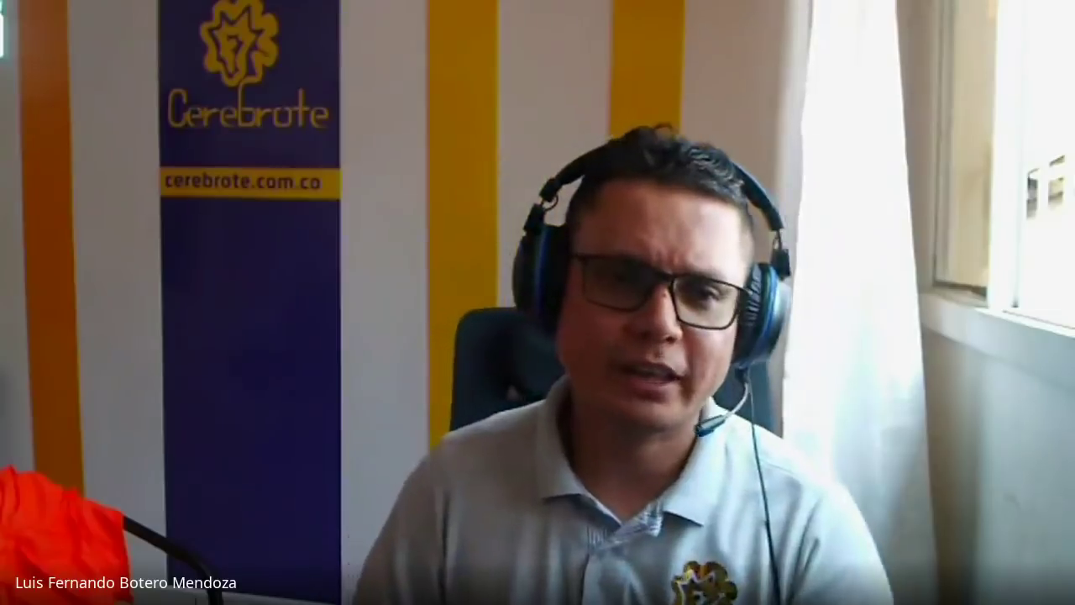
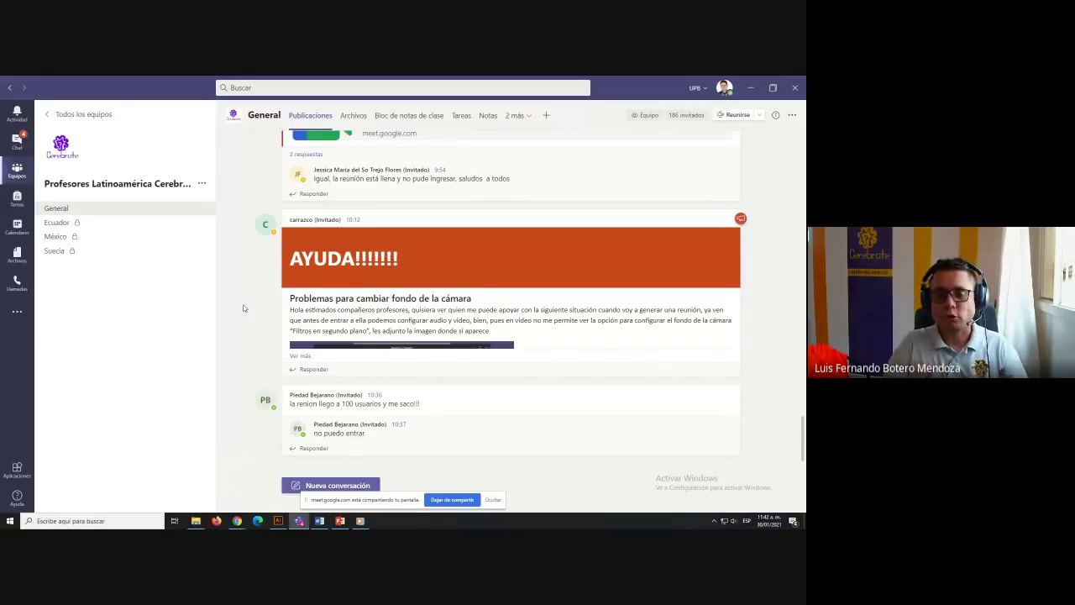
Return to the list of all teams and open the device settings at the noise suppression option
click(56, 114)
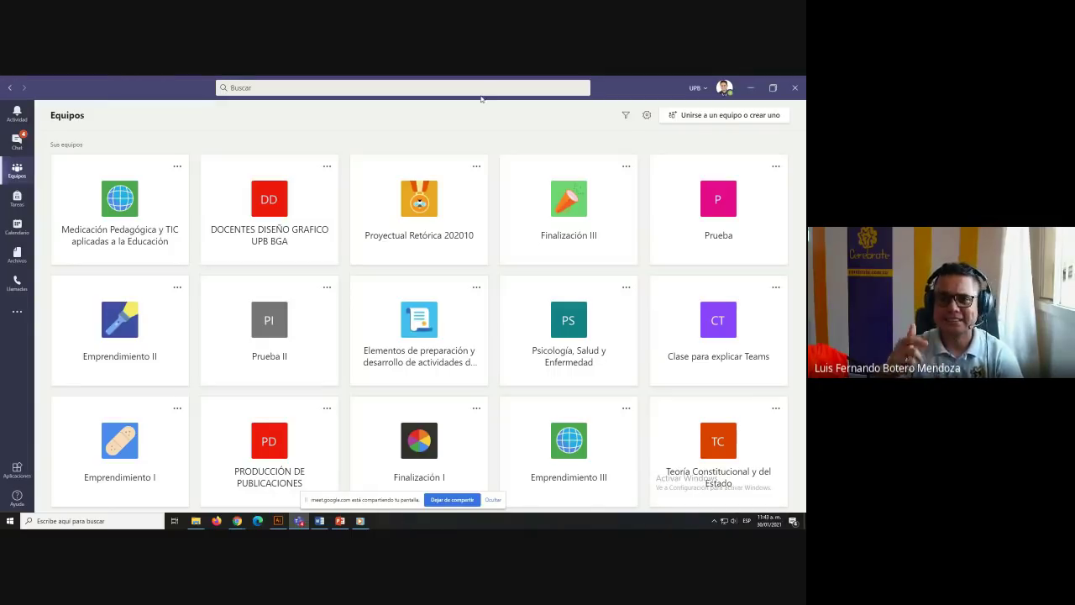
click(725, 91)
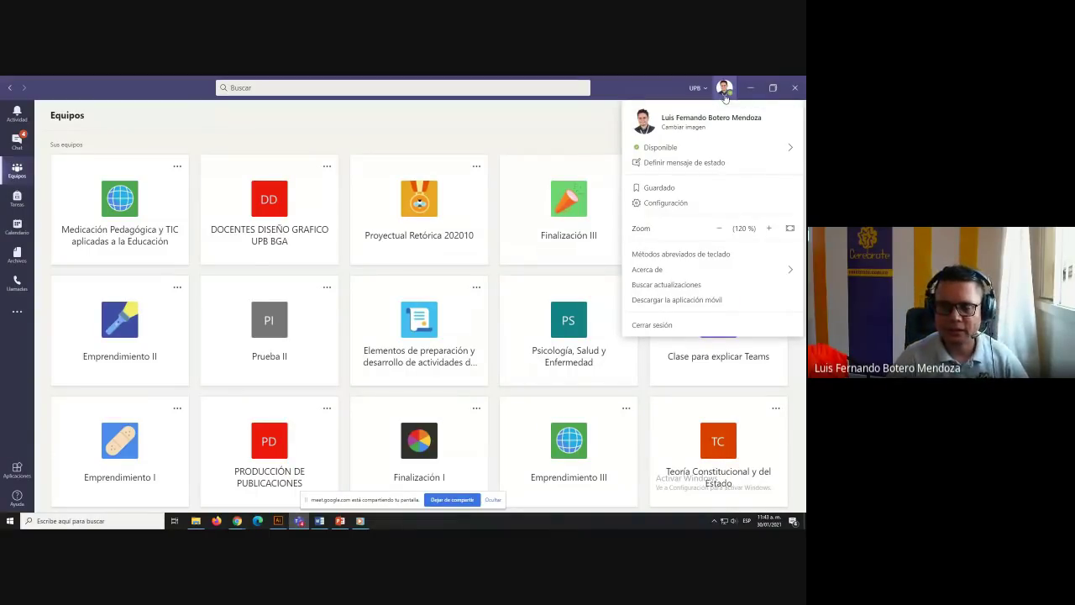
click(677, 204)
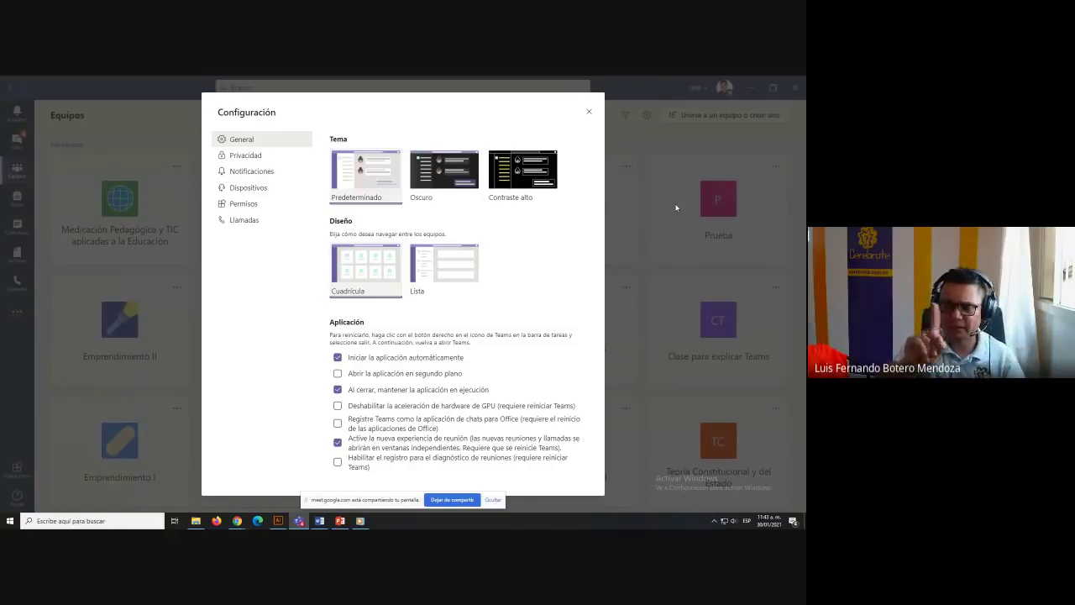
click(269, 192)
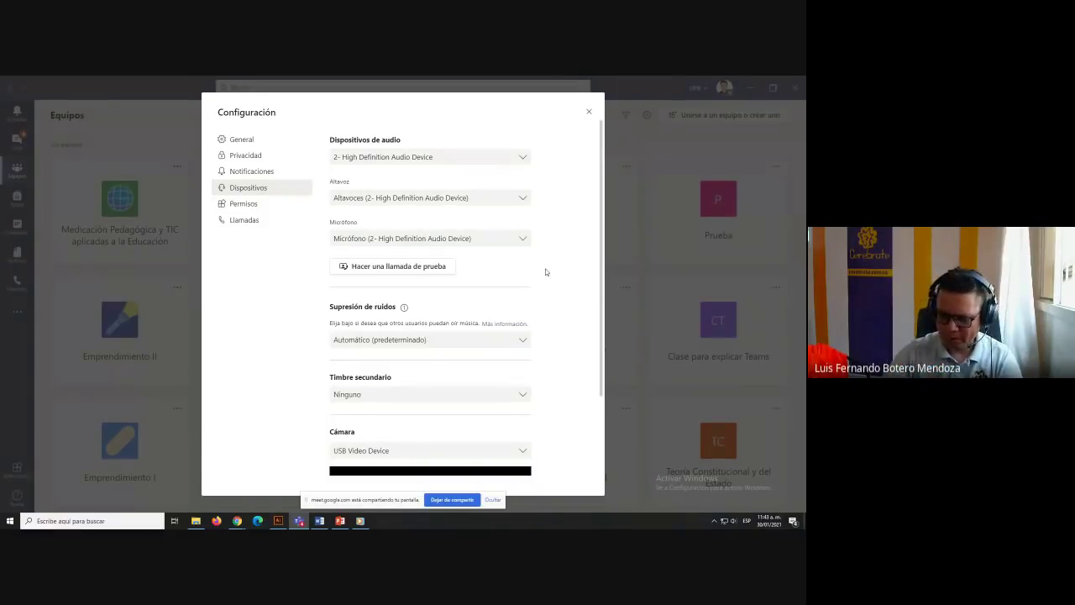
scroll(573, 260, down, 1)
scroll(573, 260, up, 1)
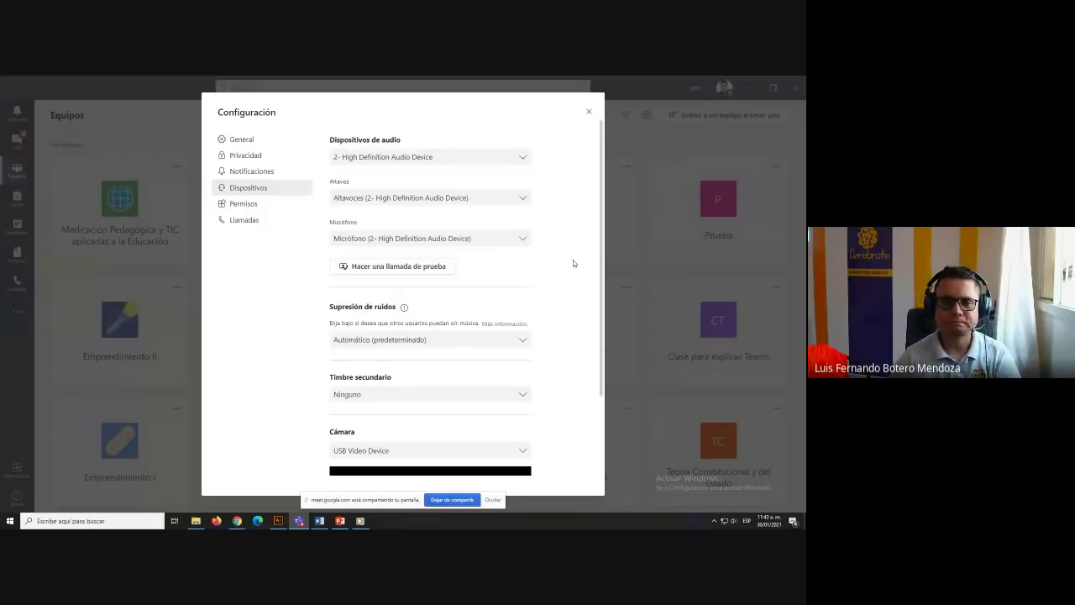
scroll(566, 303, down, 3)
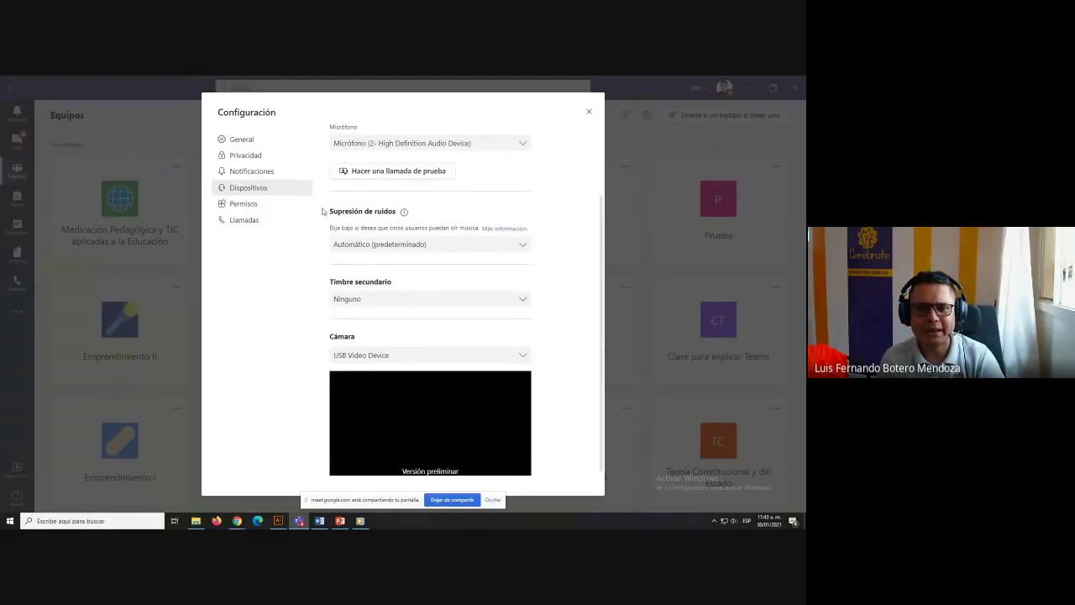
drag(328, 213, 401, 212)
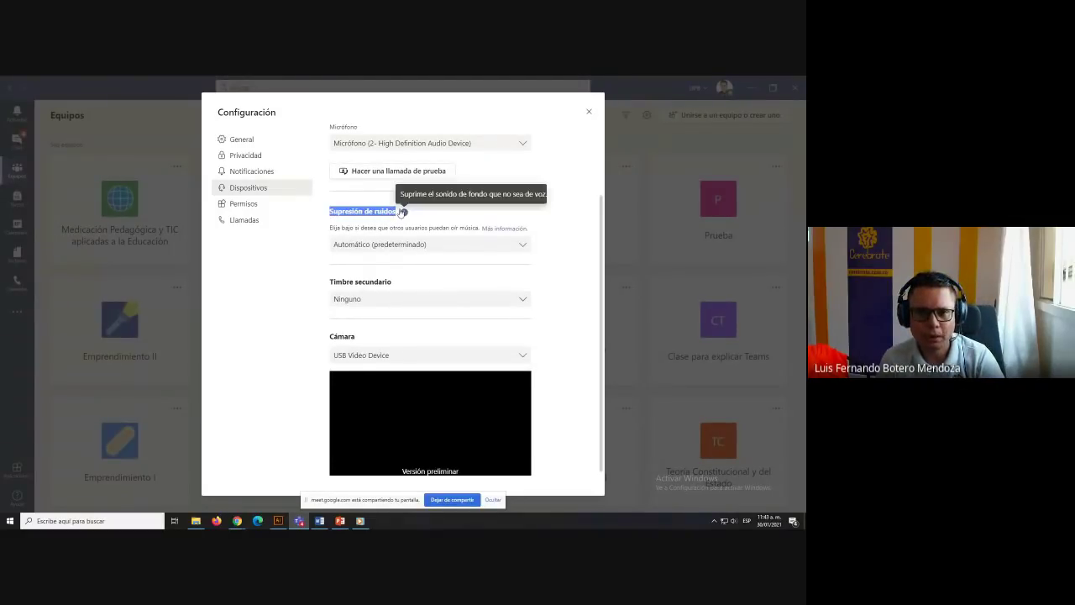
Try the Alto and Bajo noise suppression levels and restore Automático (predeterminado)
click(527, 244)
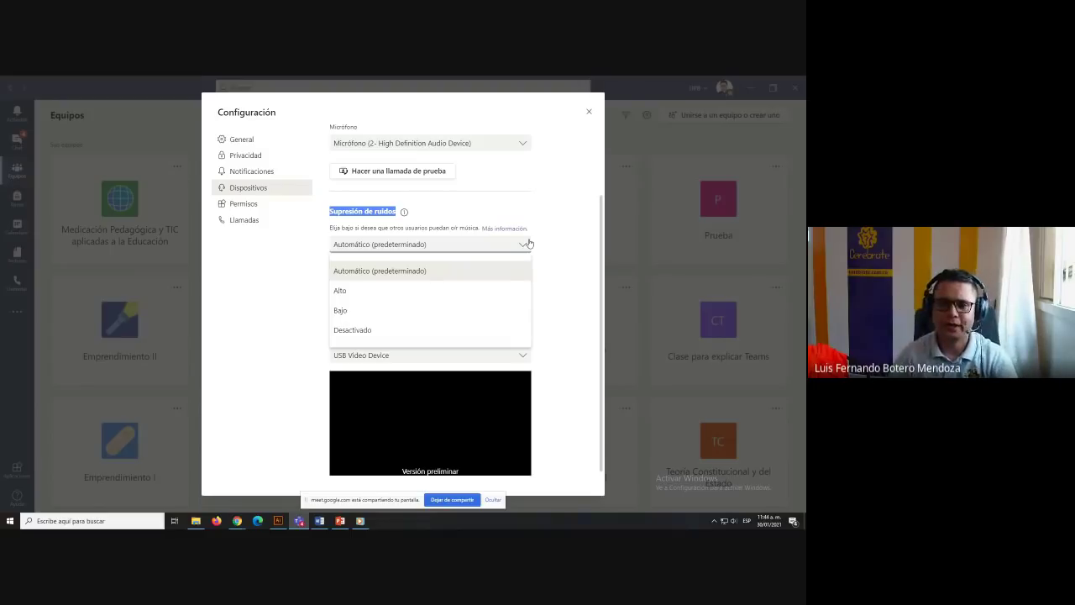
click(394, 290)
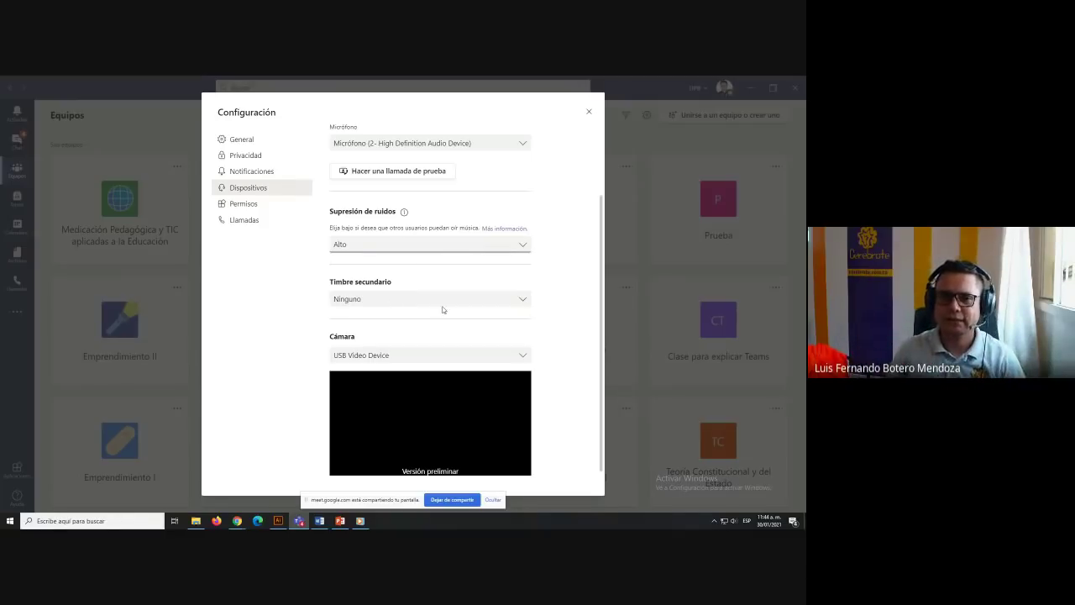
click(399, 244)
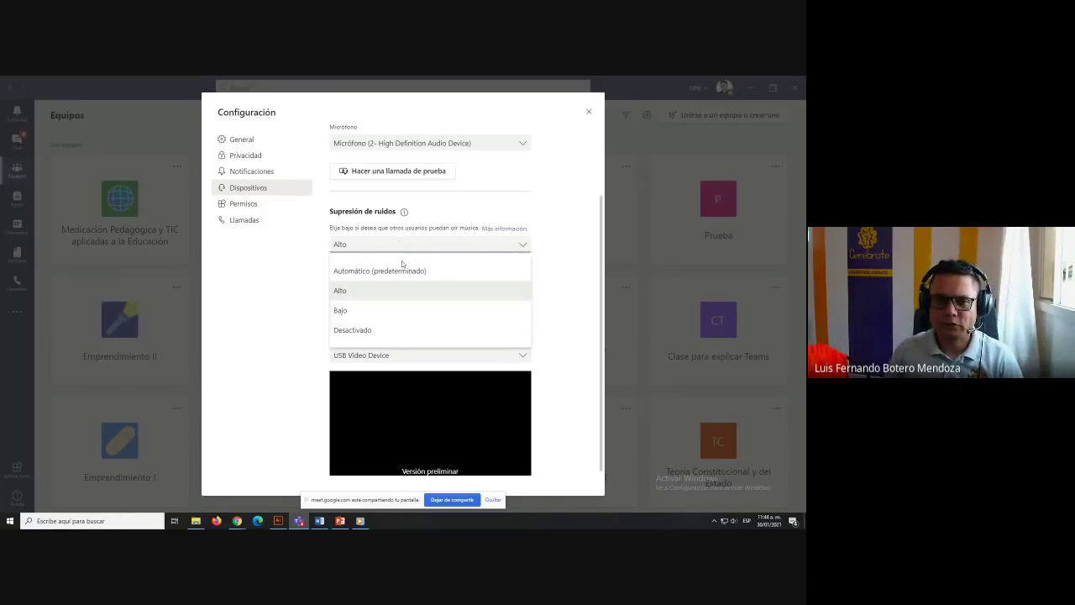
click(394, 310)
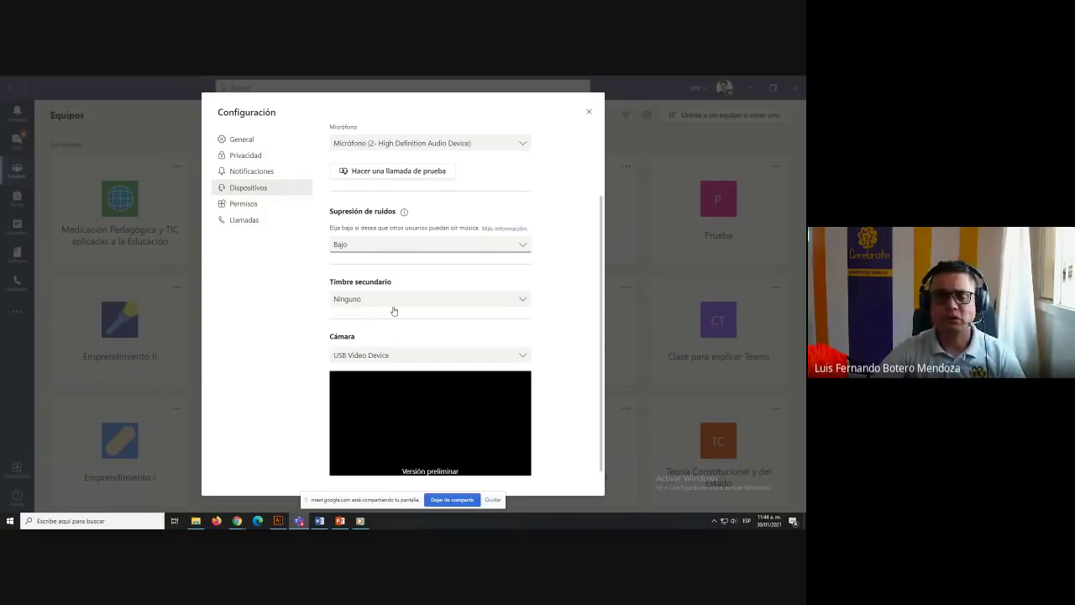
click(386, 247)
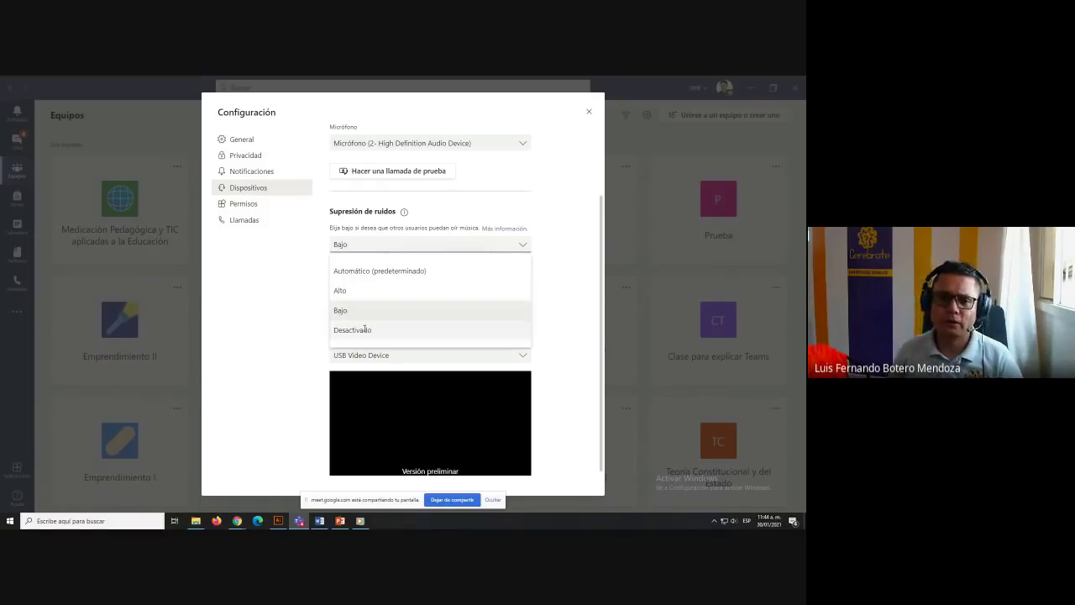
click(366, 272)
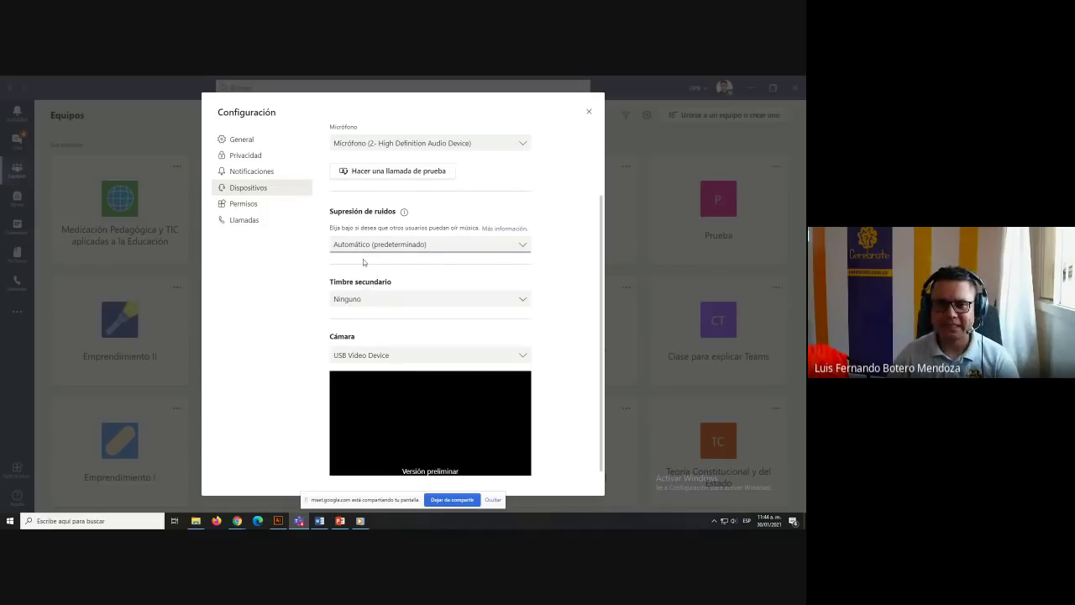
Review the noise suppression levels again, keep Automático (predeterminado) and close the settings
click(362, 247)
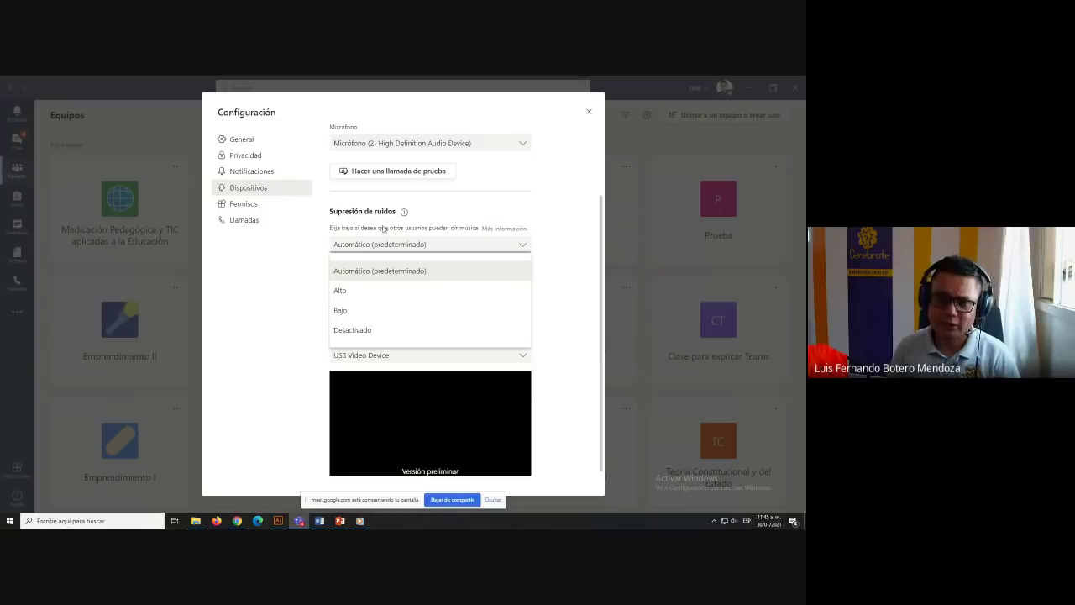
click(369, 271)
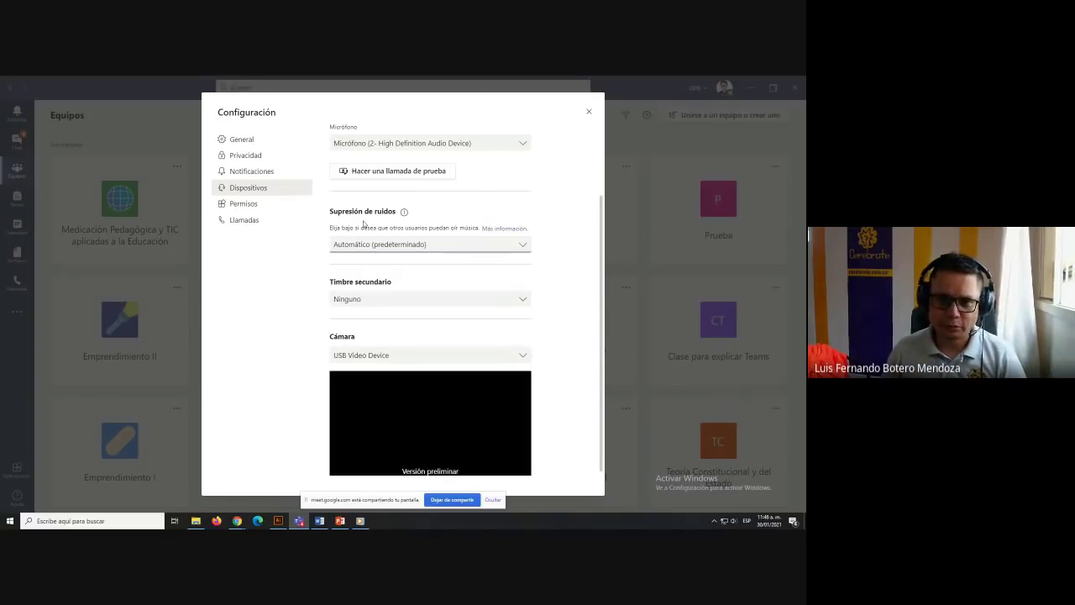
click(589, 112)
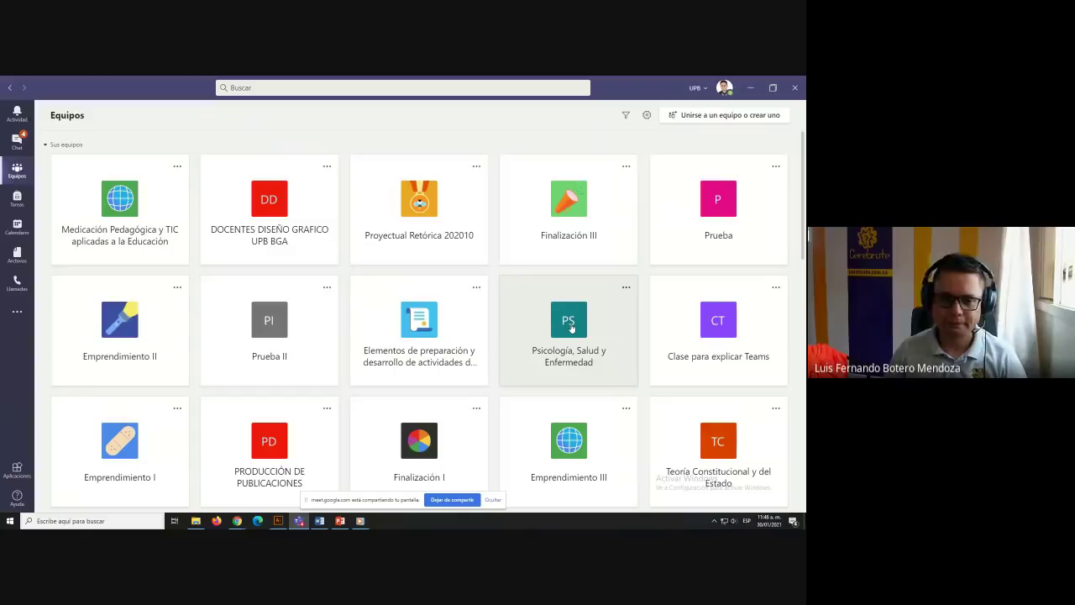
Switch to Taller 1.ai in Illustrator to view the step 05 slide on new Teams features
key(alt+Tab)
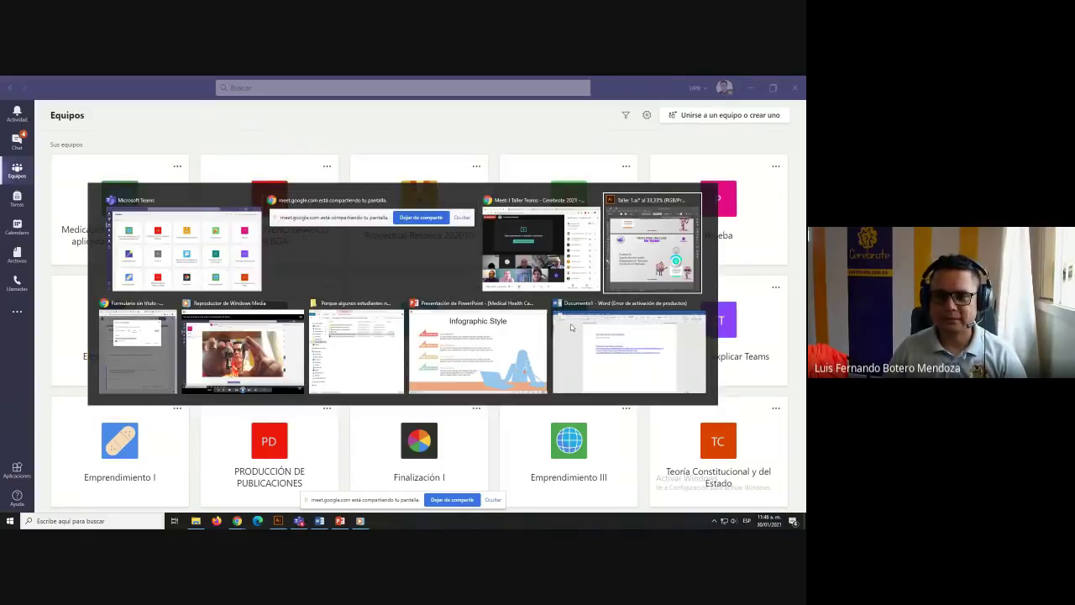
click(471, 358)
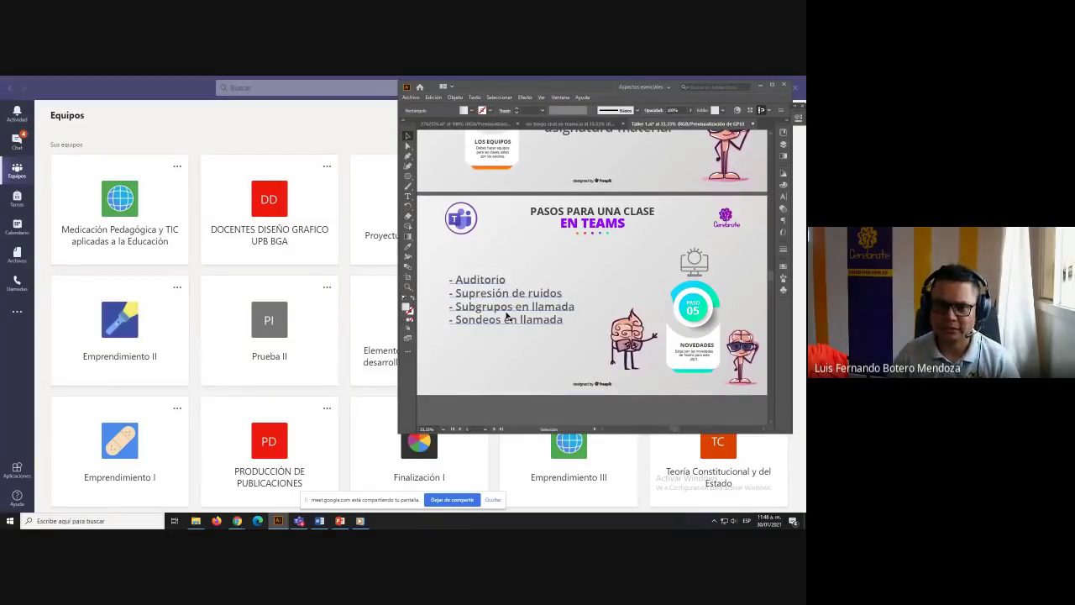
Switch back to Microsoft Teams and open the General channel of the Prueba team
key(alt+Tab)
key(Tab)
key(Tab)
key(Tab)
key(Tab)
key(Tab)
key(Tab)
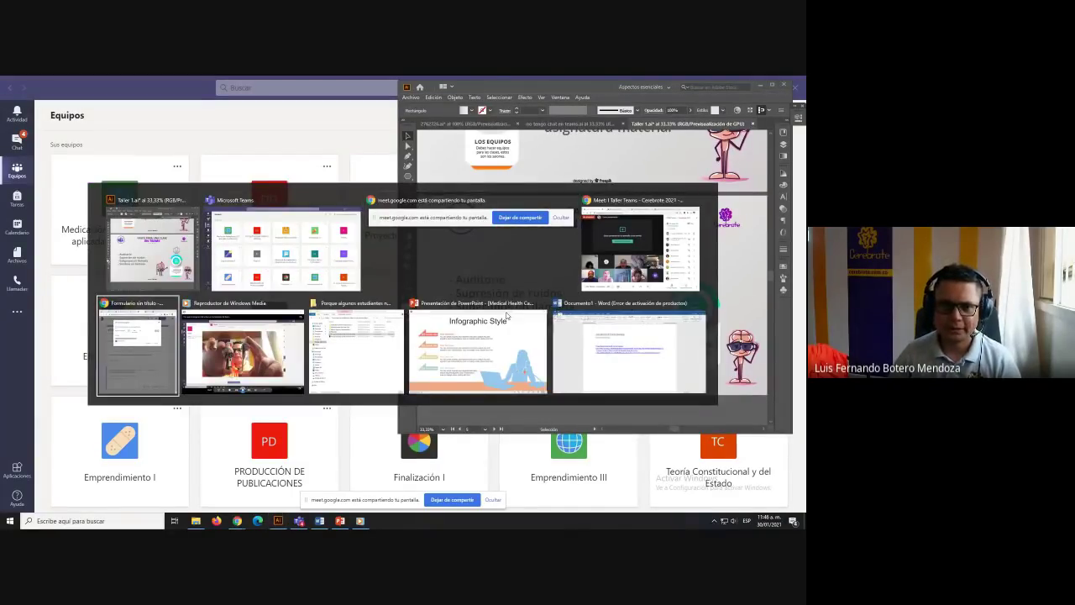
key(Tab)
key(Tab)
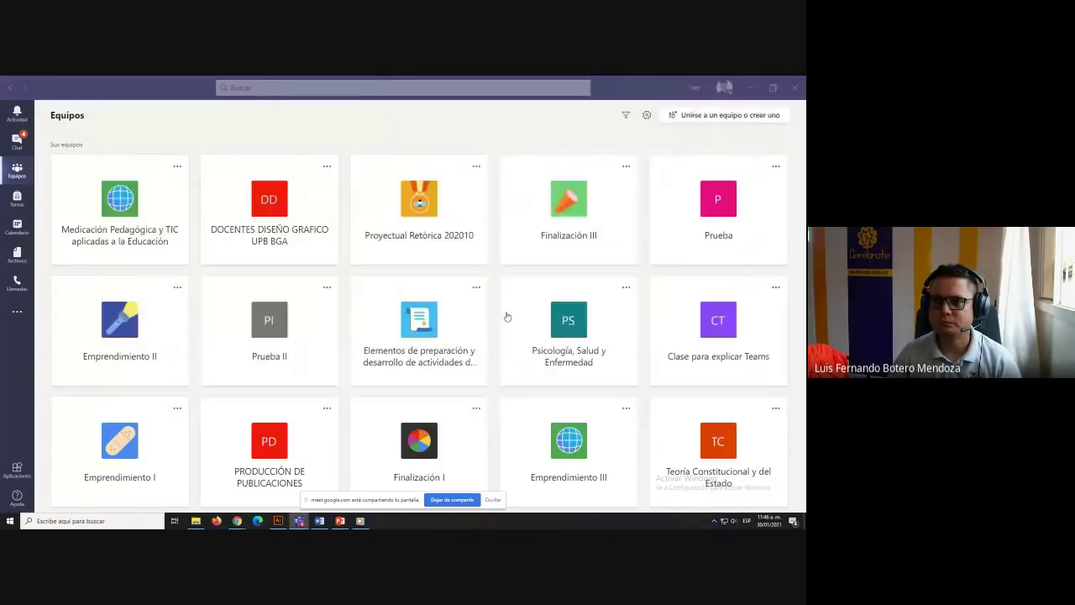
click(691, 203)
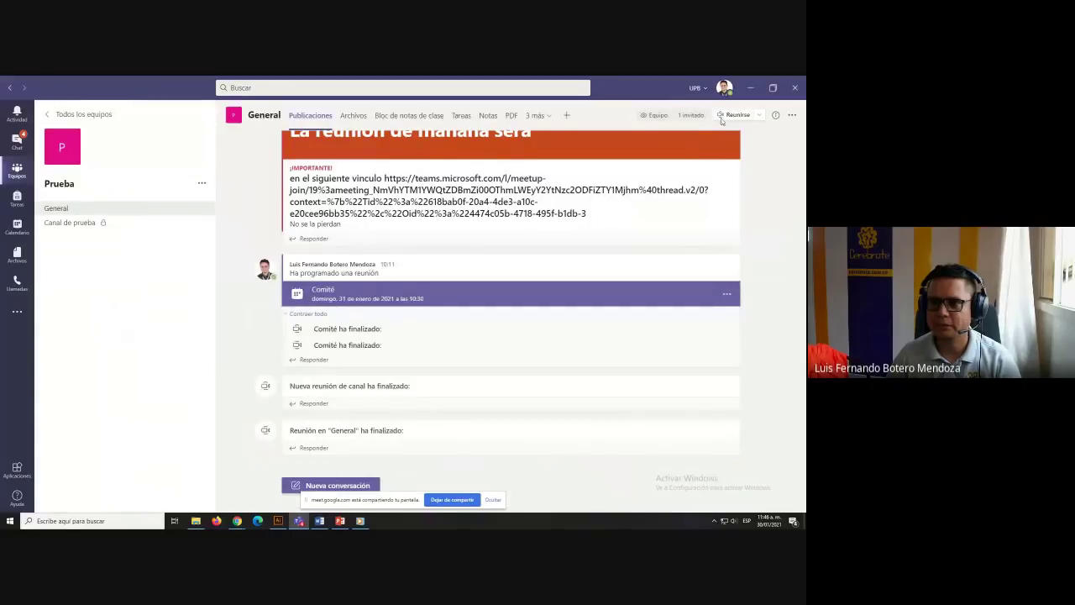
Start an instant meeting in the General channel and join it with the microphone turned off
click(729, 115)
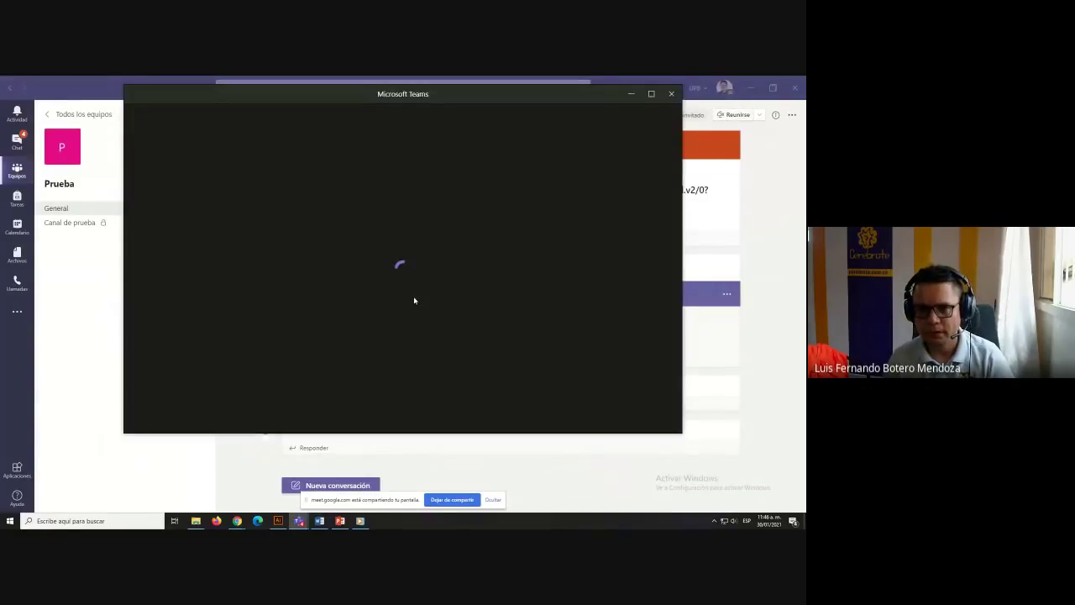
click(465, 272)
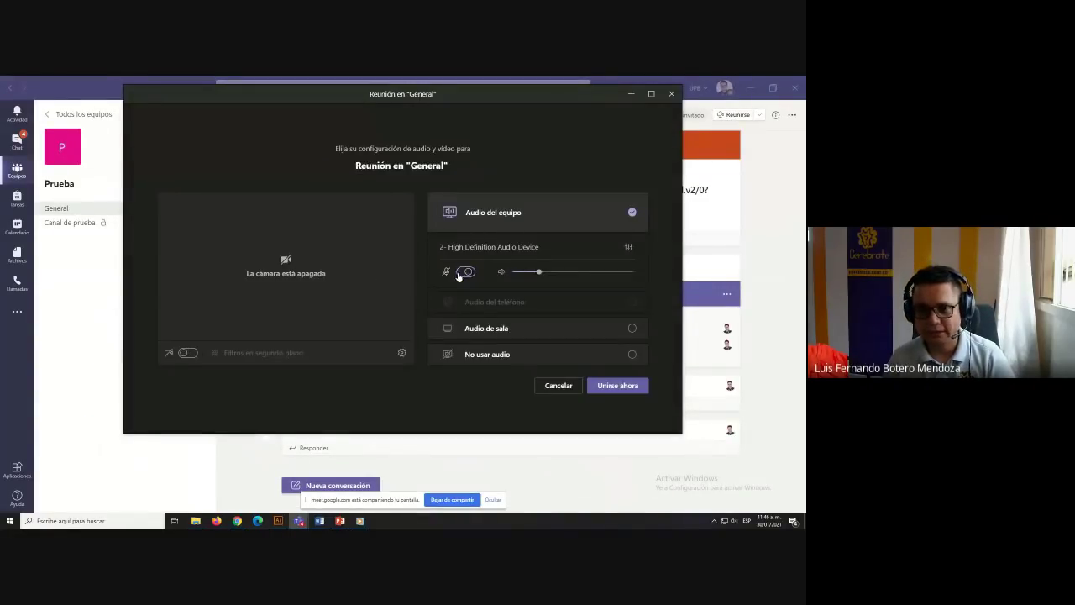
click(631, 386)
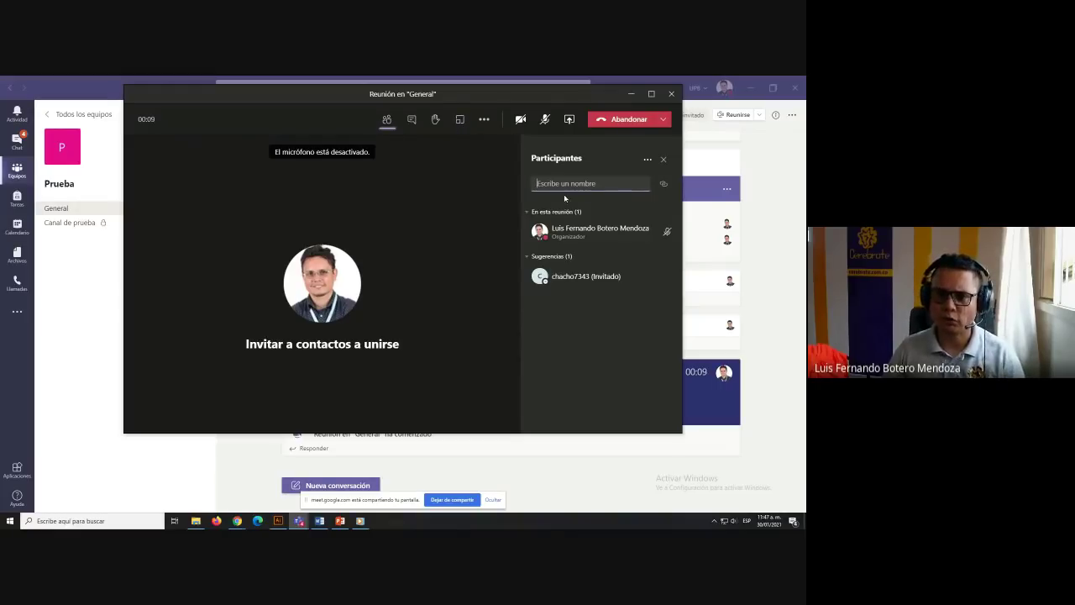
Review the breakout room creation options, cancel without creating rooms, and end the General meeting for all participants
click(460, 120)
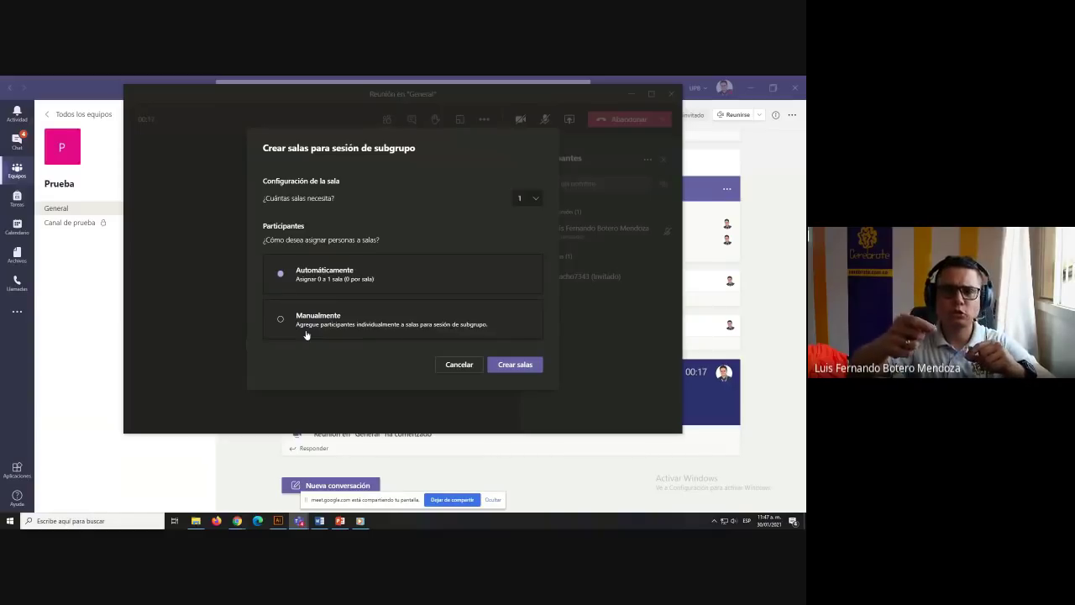
click(459, 364)
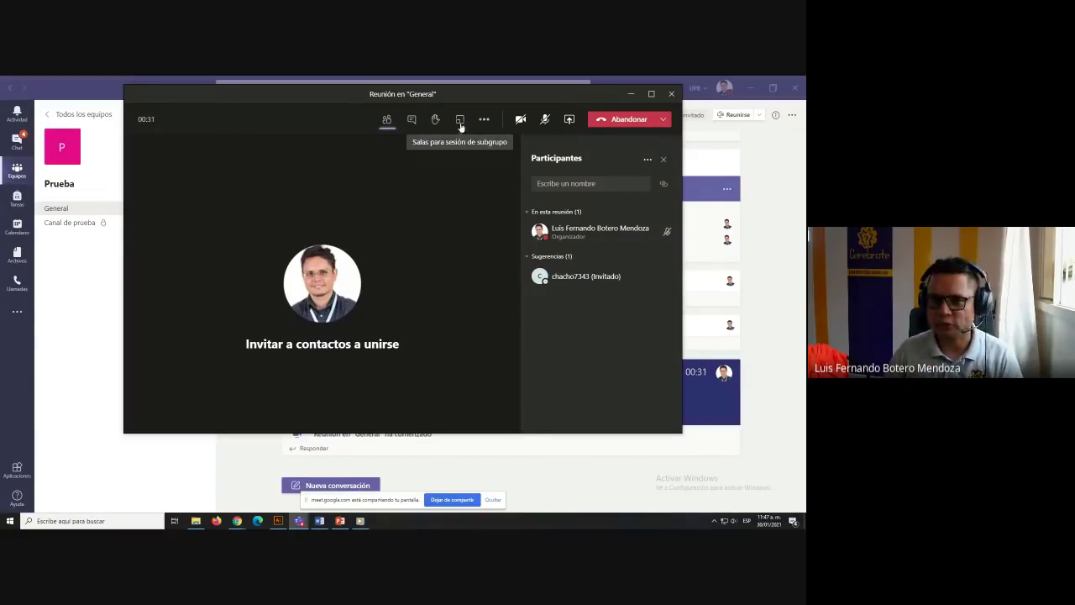
click(663, 119)
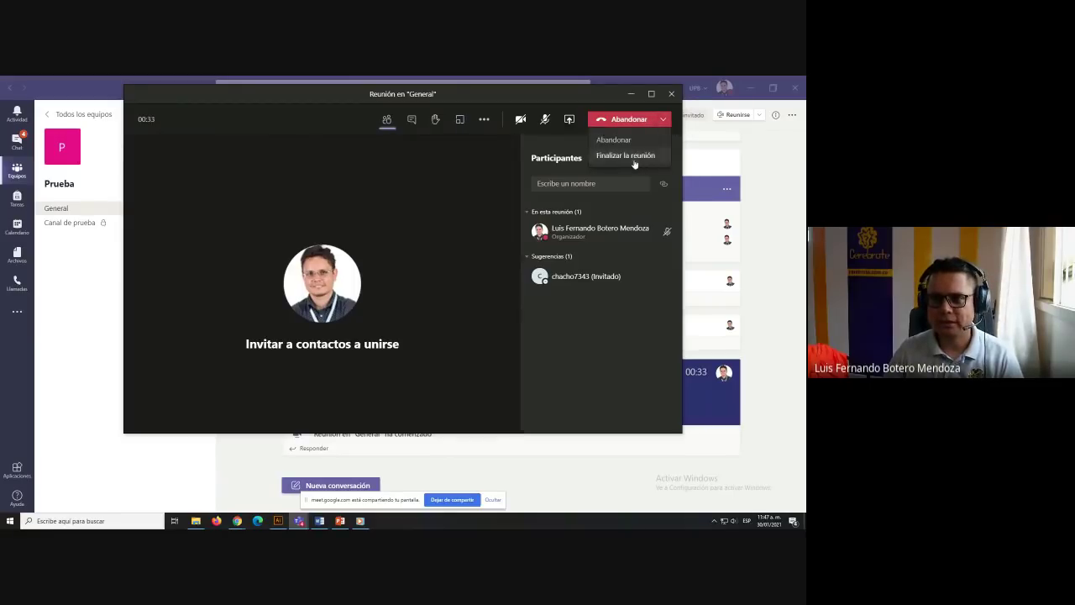
click(635, 162)
click(469, 282)
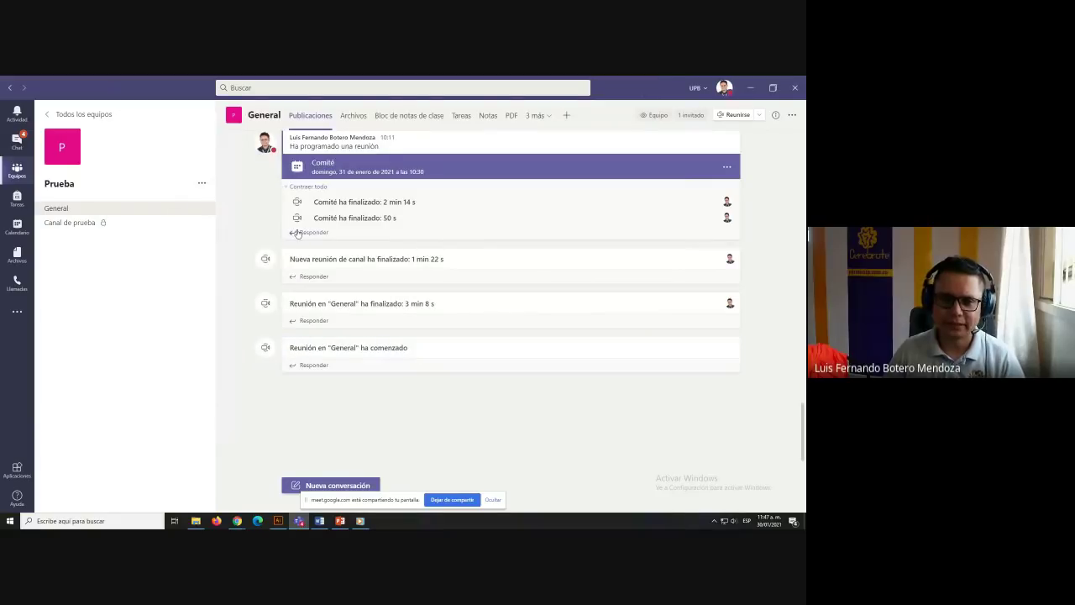
Switch to Taller 1.ai in Illustrator to view the step 05 slide and the overview of all the class step slides
key(alt+Tab)
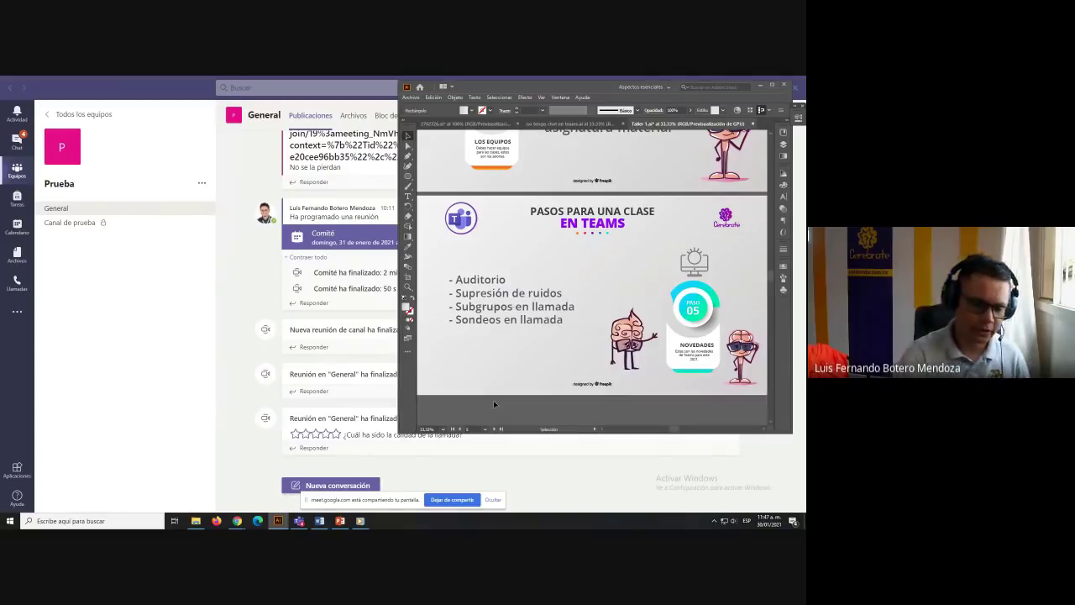
drag(674, 344, 668, 345)
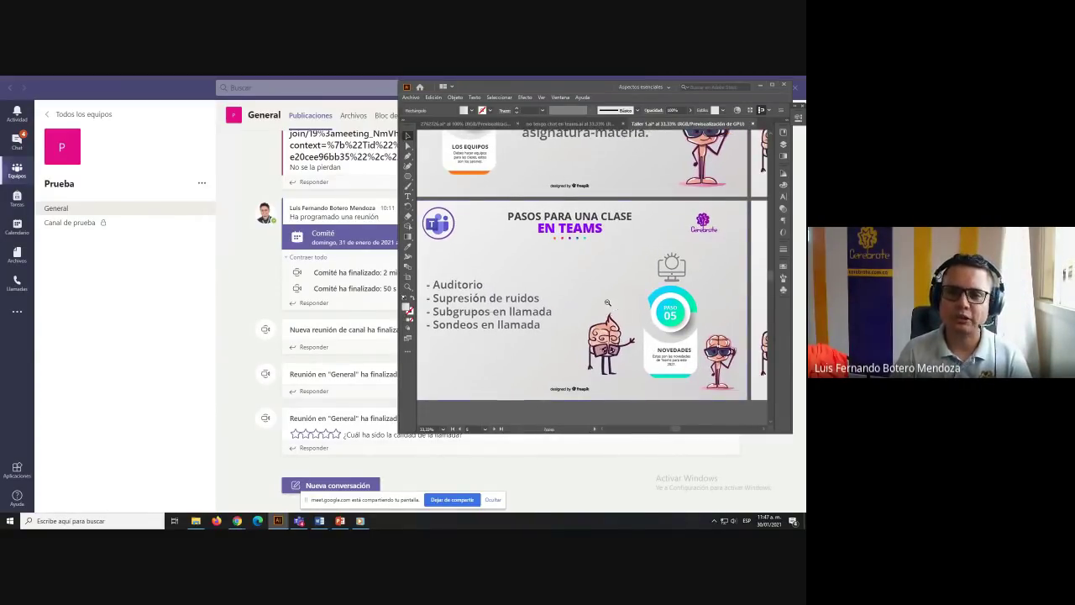
key(ctrl+minus)
key(ctrl+minus)
key(ctrl+minus)
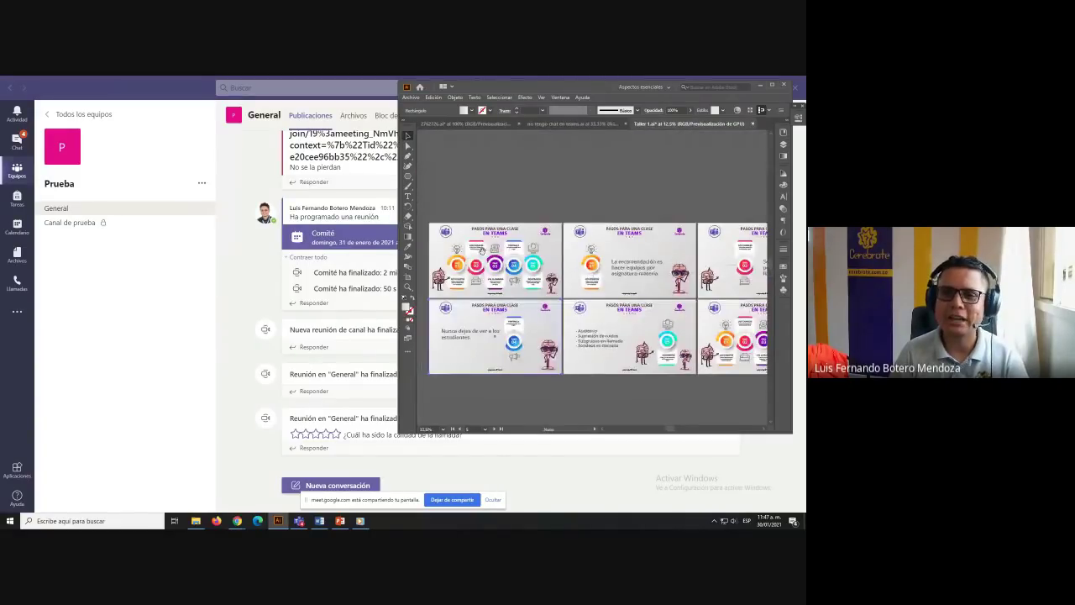